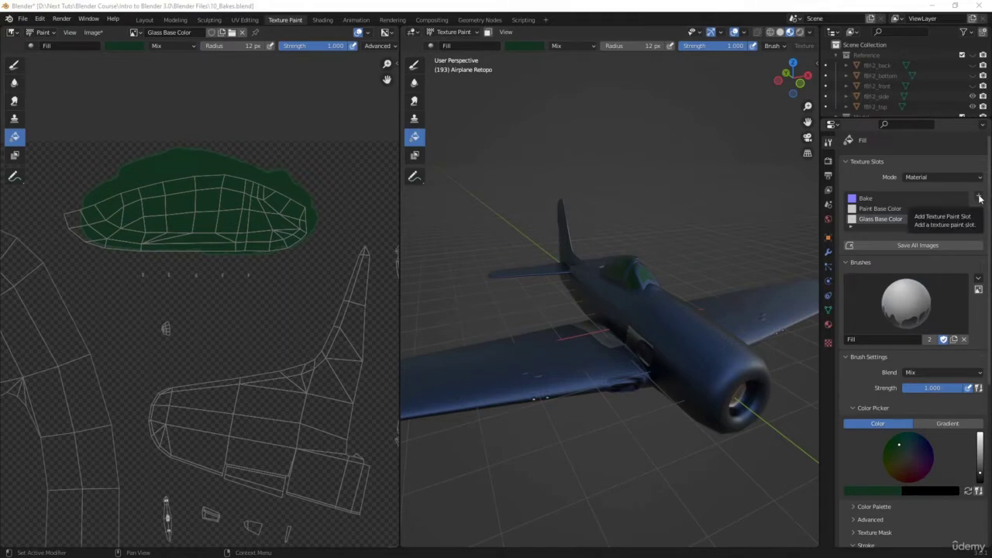
Start a new Roughness texture paint slot for the airplane material and name it Paint Roughness
click(979, 198)
click(936, 230)
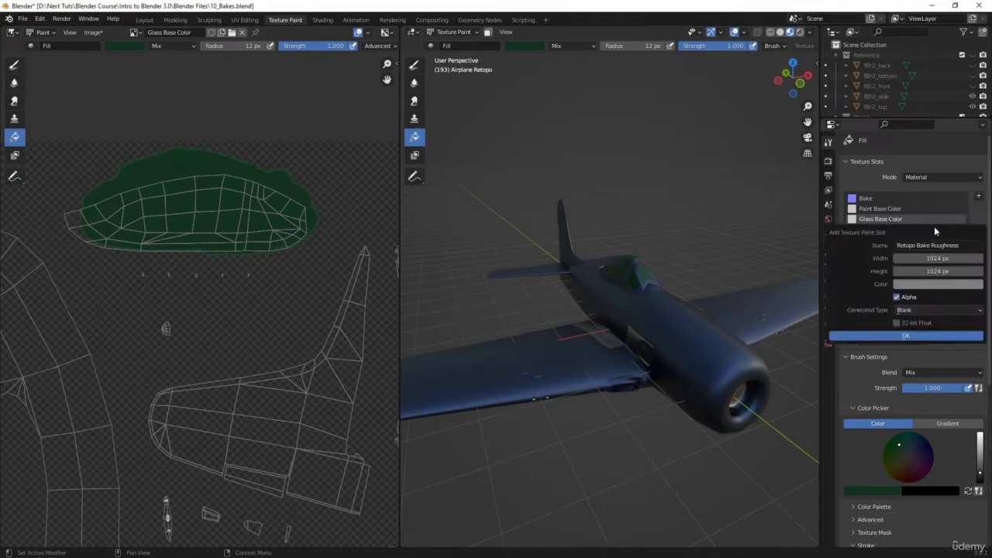
click(922, 245)
drag(931, 244, 897, 245)
text(Pai)
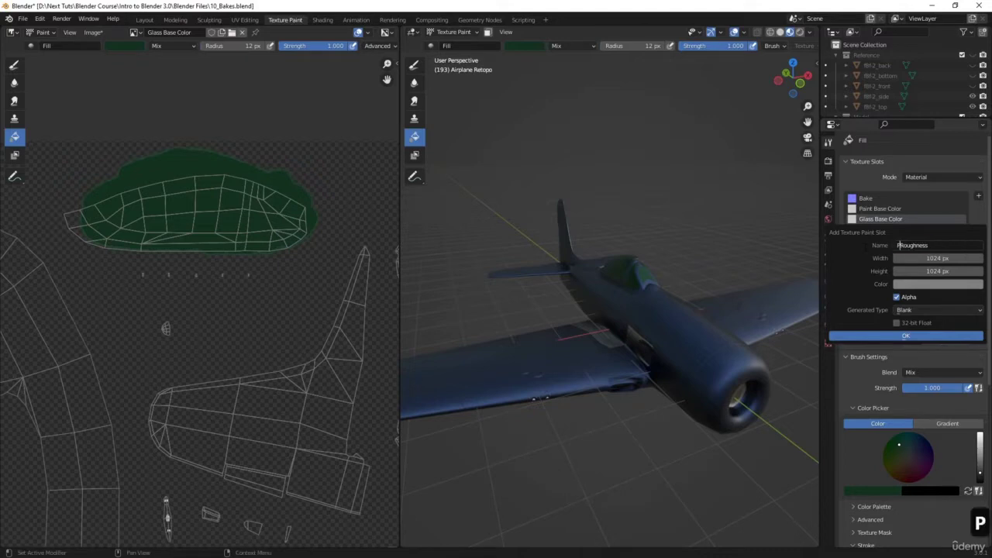
text(nt)
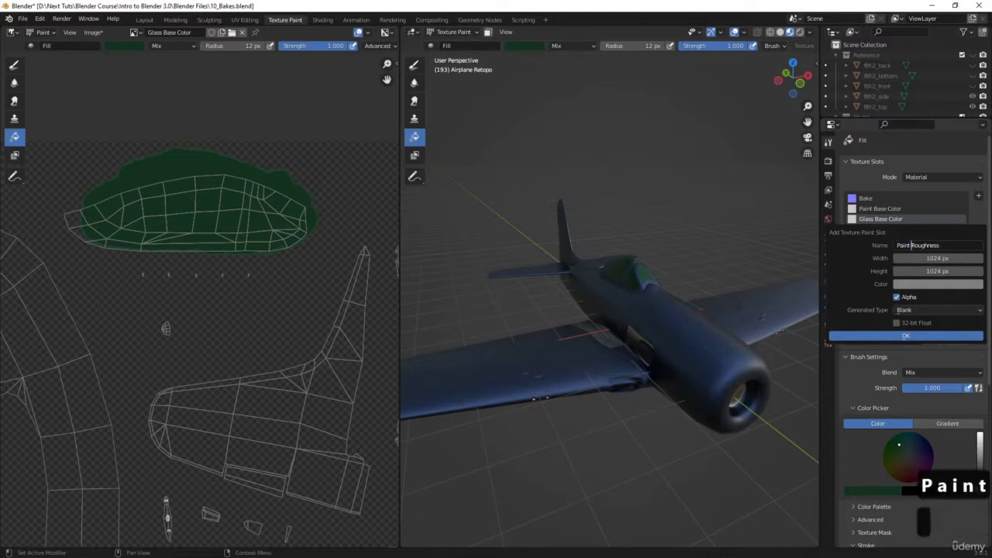
Darken the Paint Roughness default fill to a darker grey and create the slot
click(905, 286)
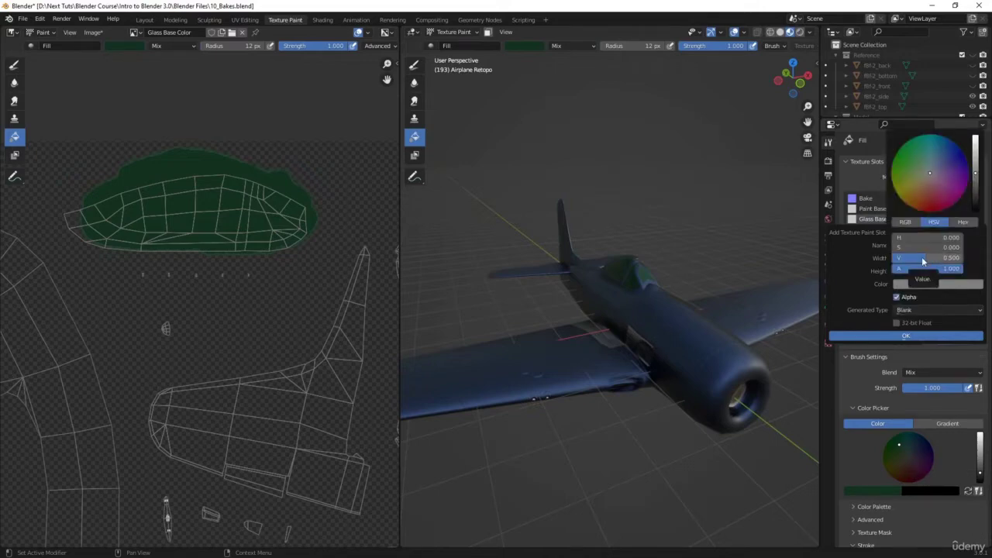
drag(922, 261, 908, 261)
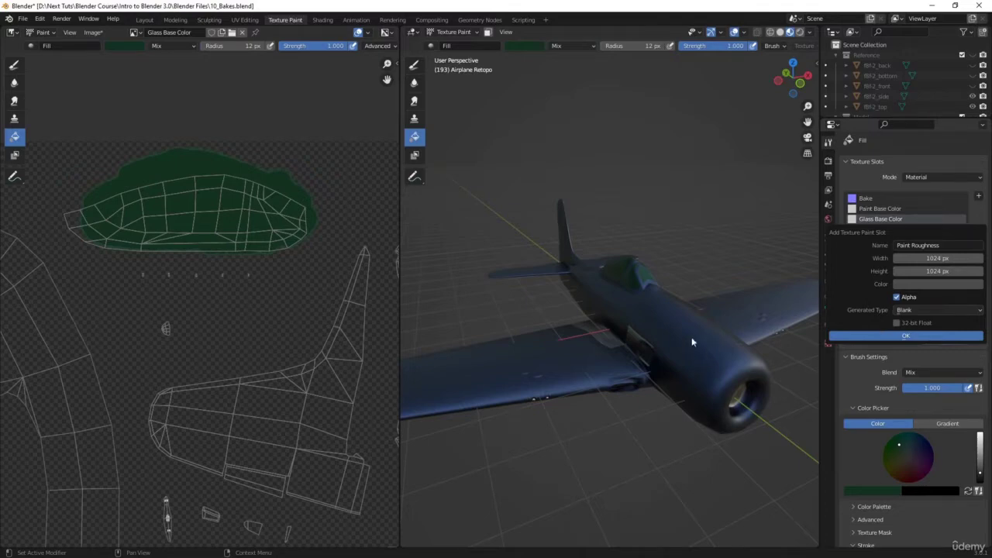
click(870, 338)
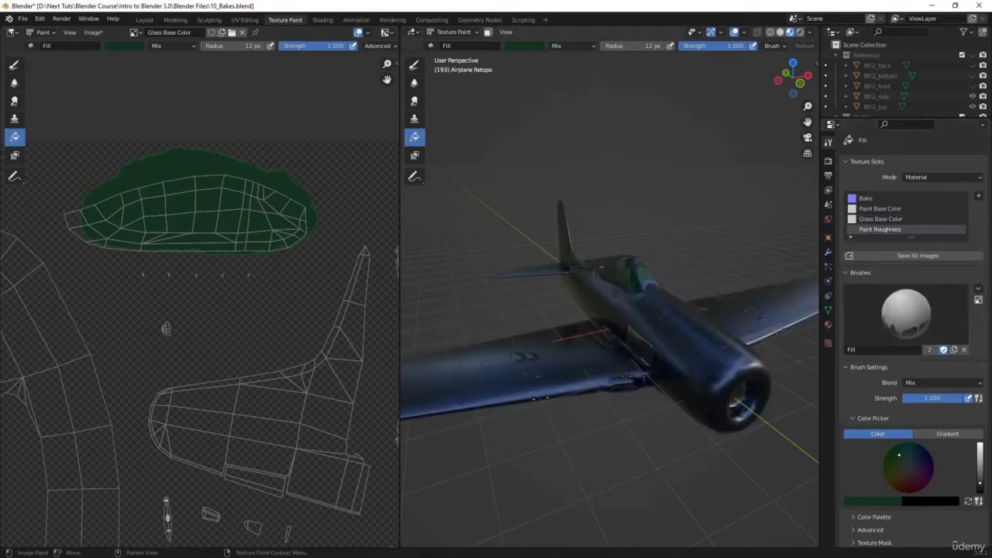
mouse_move(637, 350)
middle_down()
mouse_move(649, 362)
mouse_move(665, 348)
mouse_move(612, 361)
mouse_move(638, 355)
middle_up()
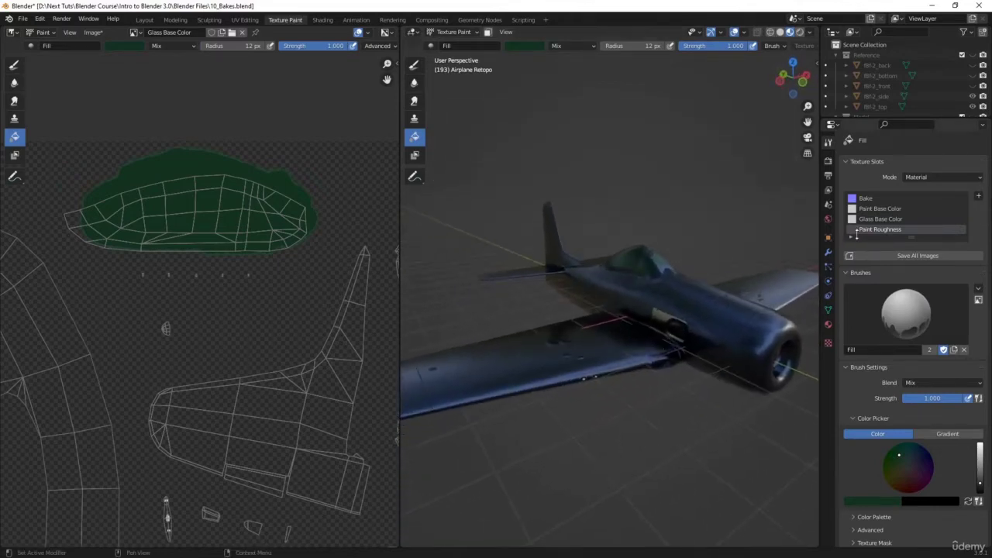
Start another Roughness texture paint slot and name it Glass Roughness
click(978, 197)
click(930, 230)
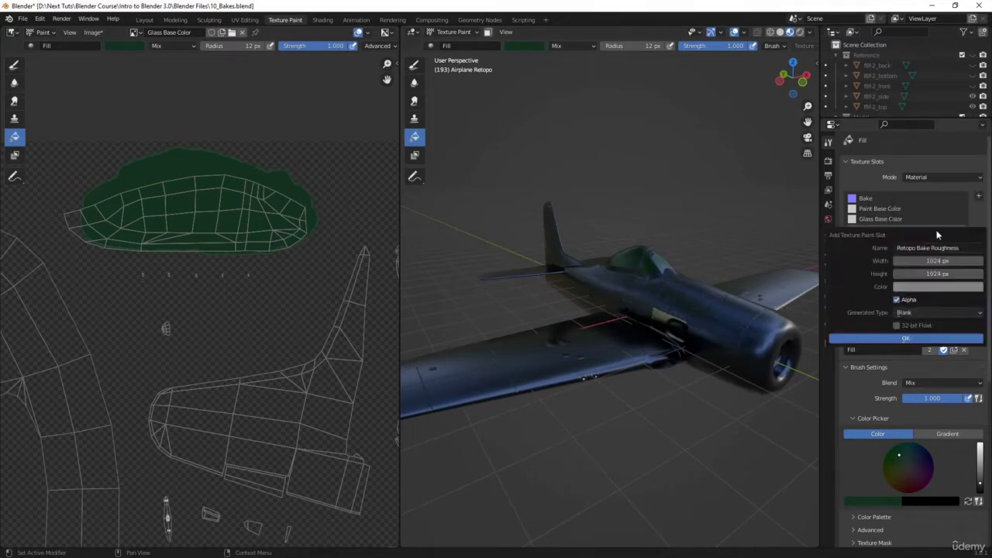
click(919, 247)
click(927, 248)
drag(931, 248, 897, 248)
text(Glass)
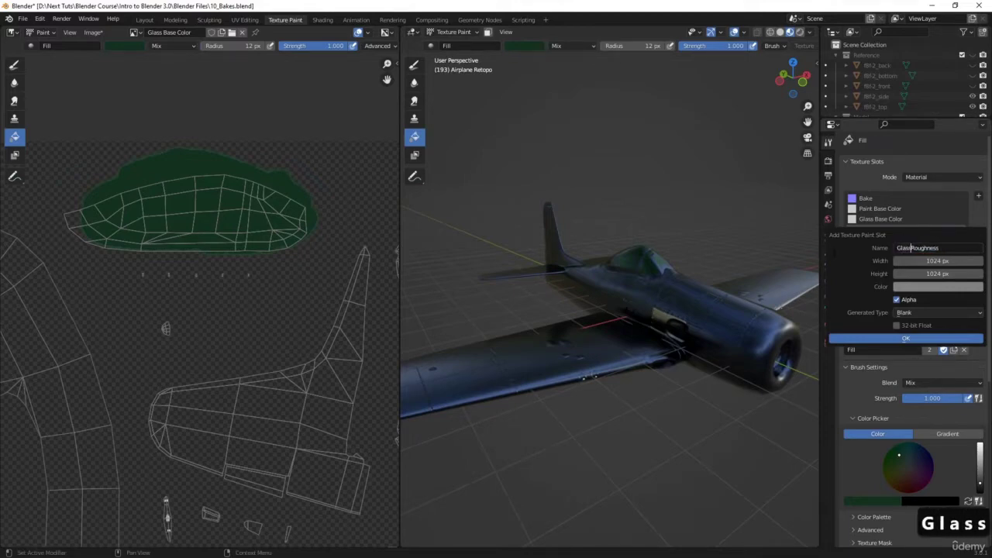
Lower the Glass Roughness default fill to near black and create the slot
click(929, 288)
click(931, 271)
click(932, 262)
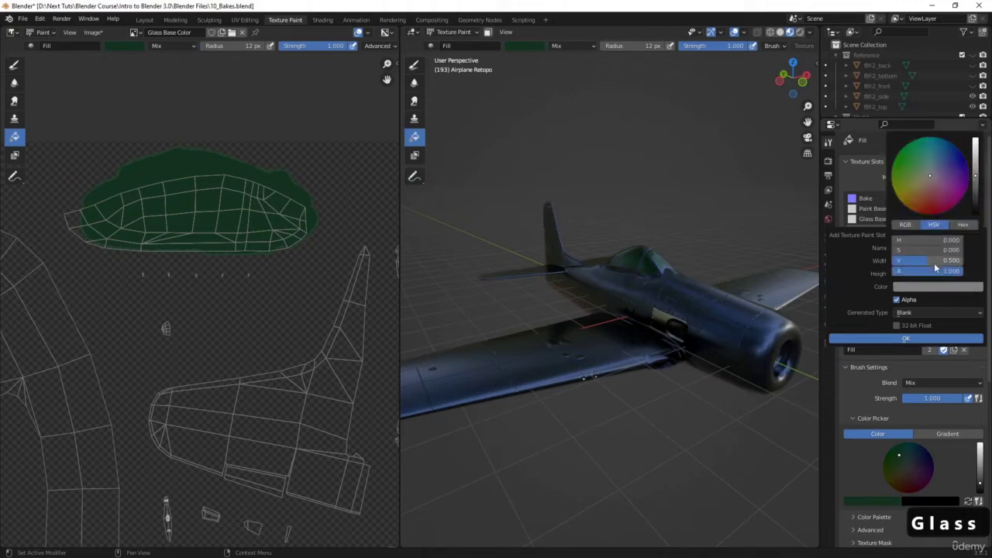
drag(933, 261, 891, 262)
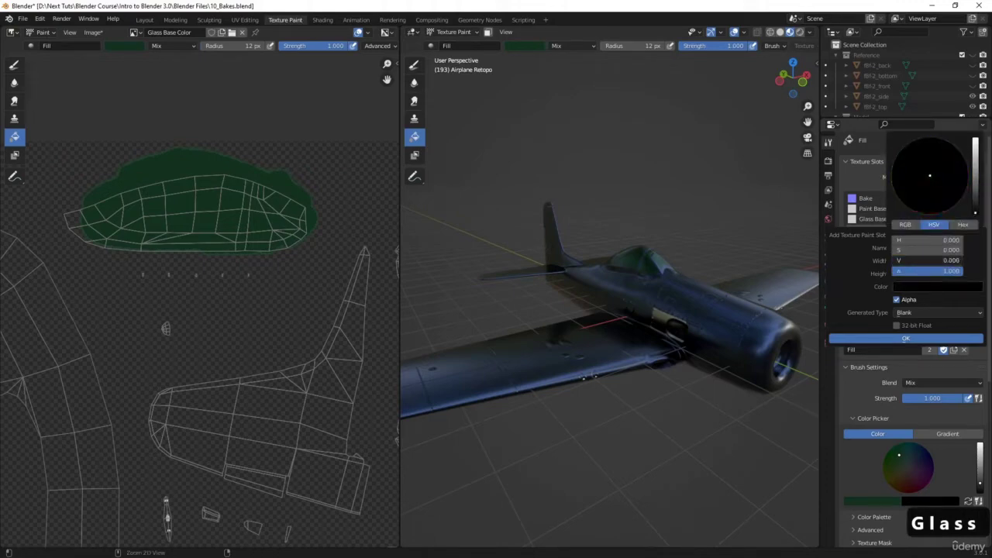
click(895, 339)
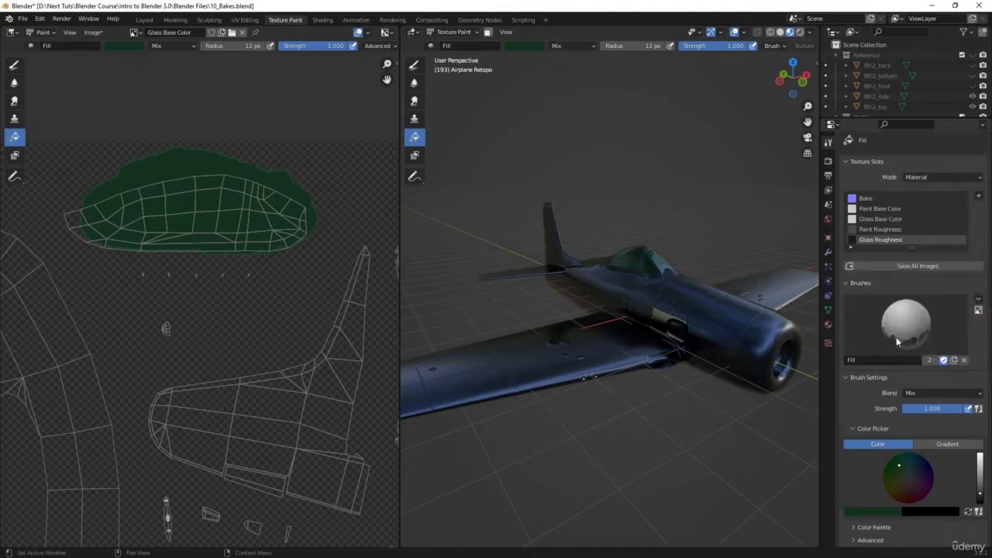
Start a Metallic texture paint slot and name it Paint Metallic
click(980, 198)
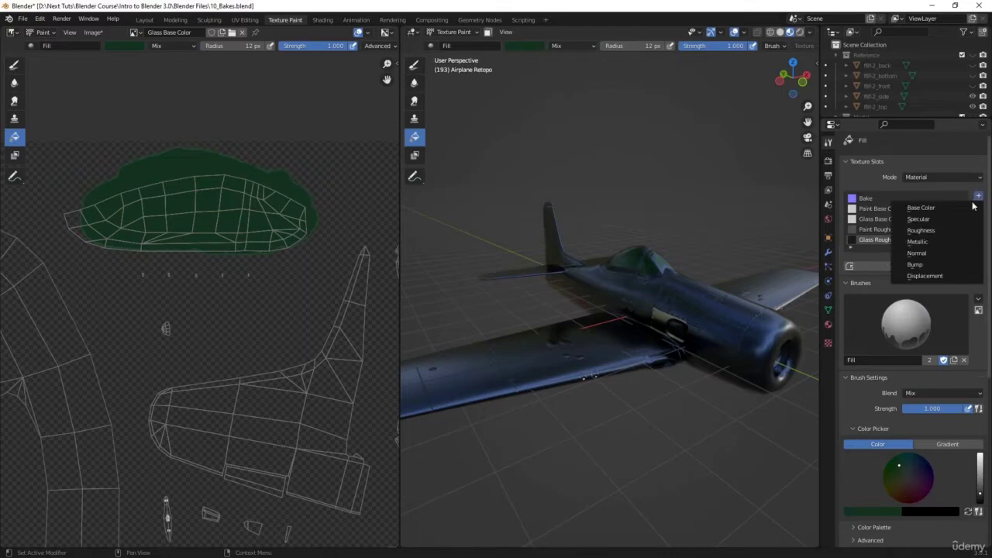
click(945, 245)
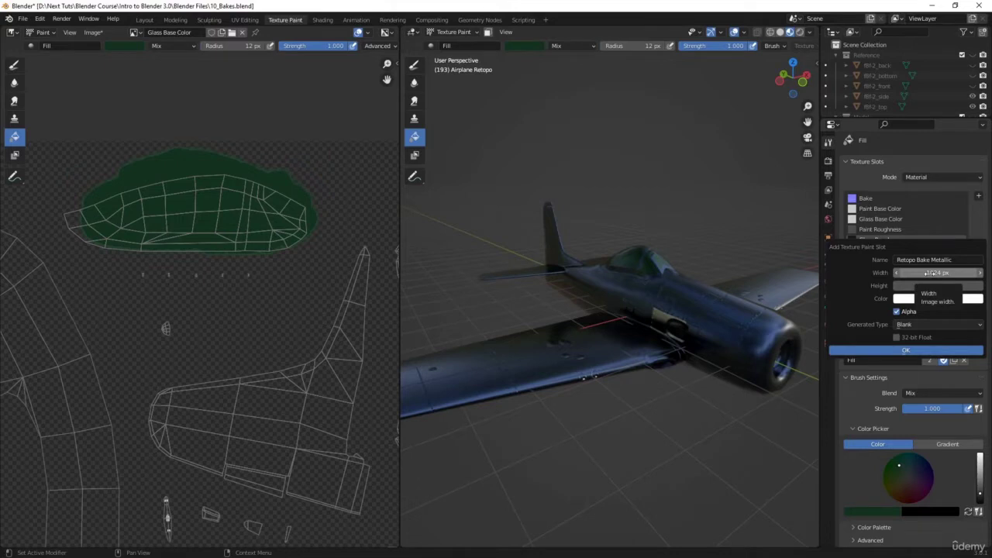
click(925, 260)
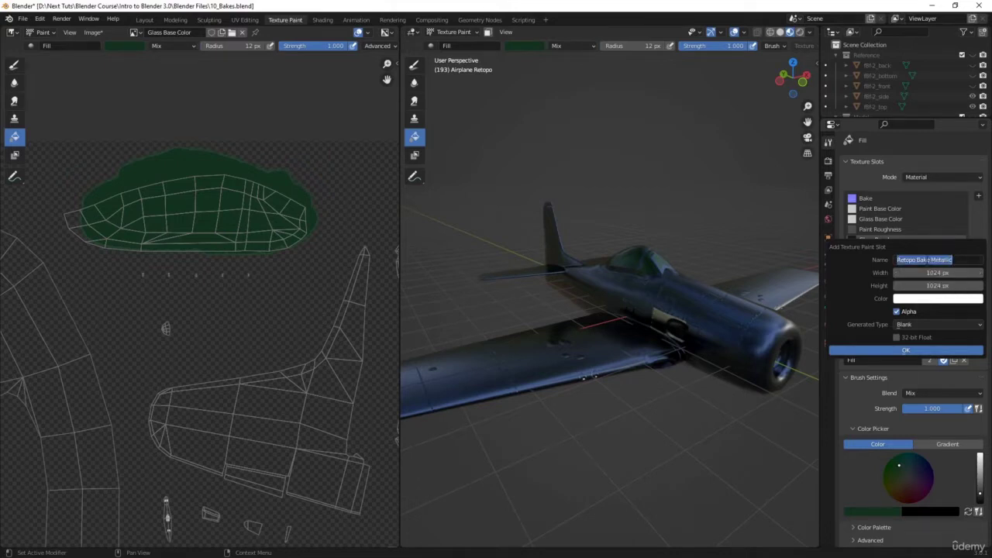
drag(930, 260, 896, 260)
text(PaioMetallic)
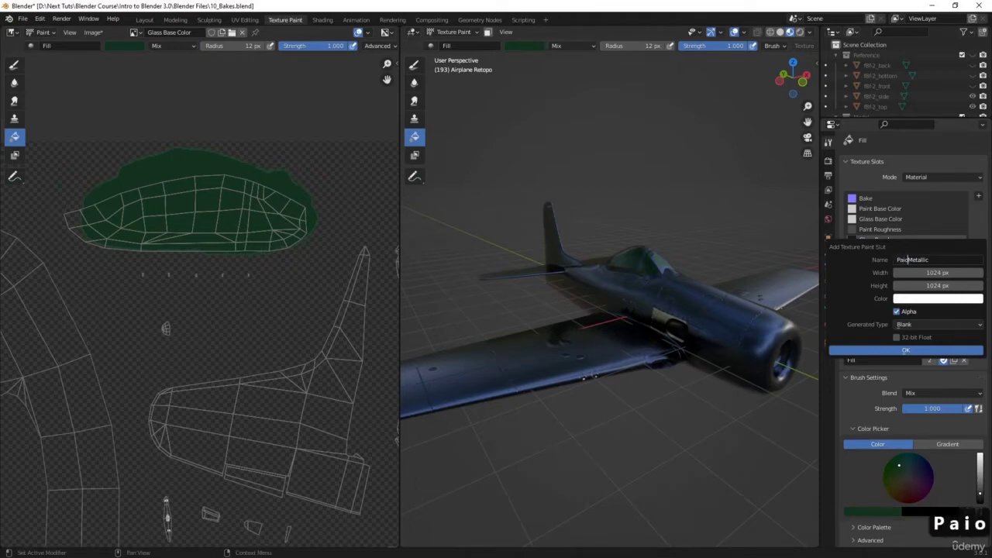
key(BackSpace)
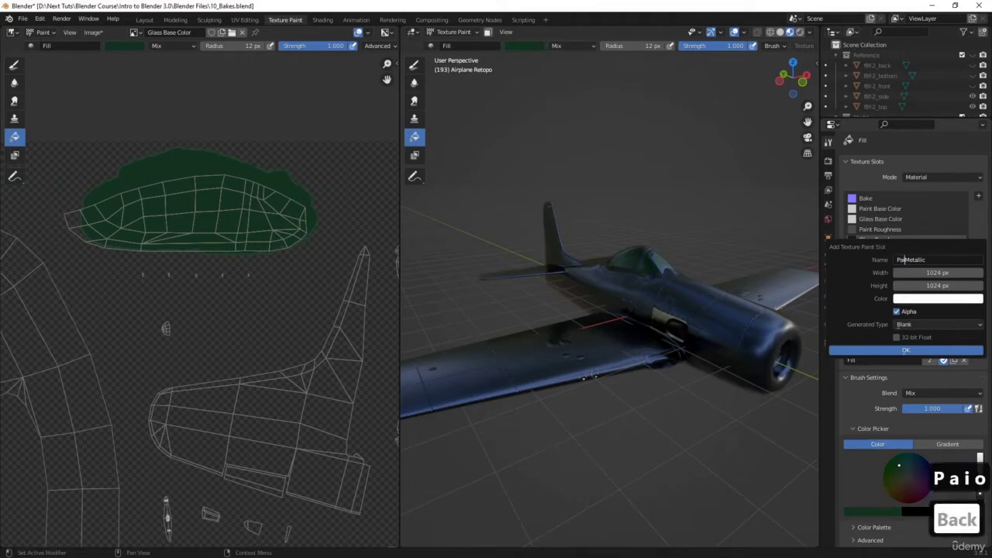
text(nt)
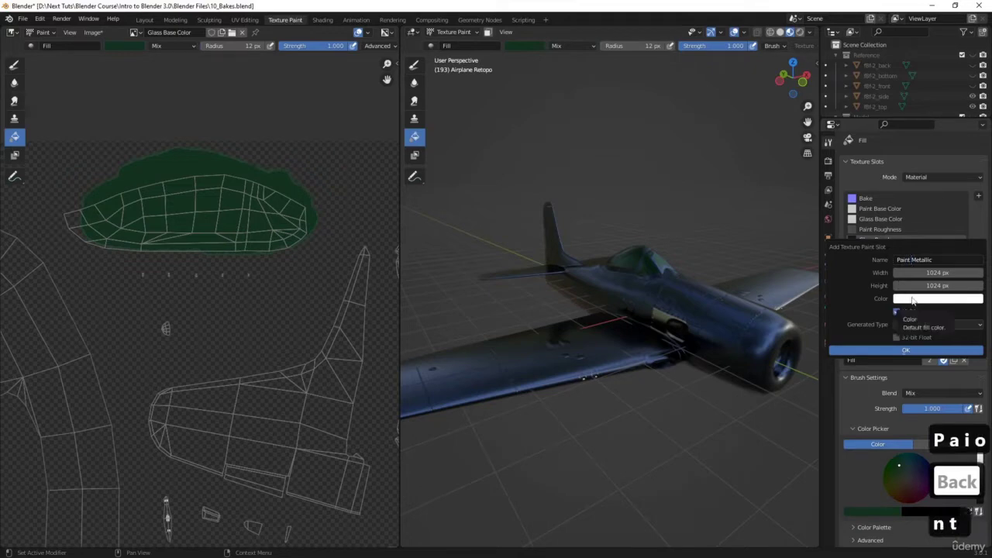
Set the Paint Metallic default fill to black with value 0.000 and create the slot
click(912, 301)
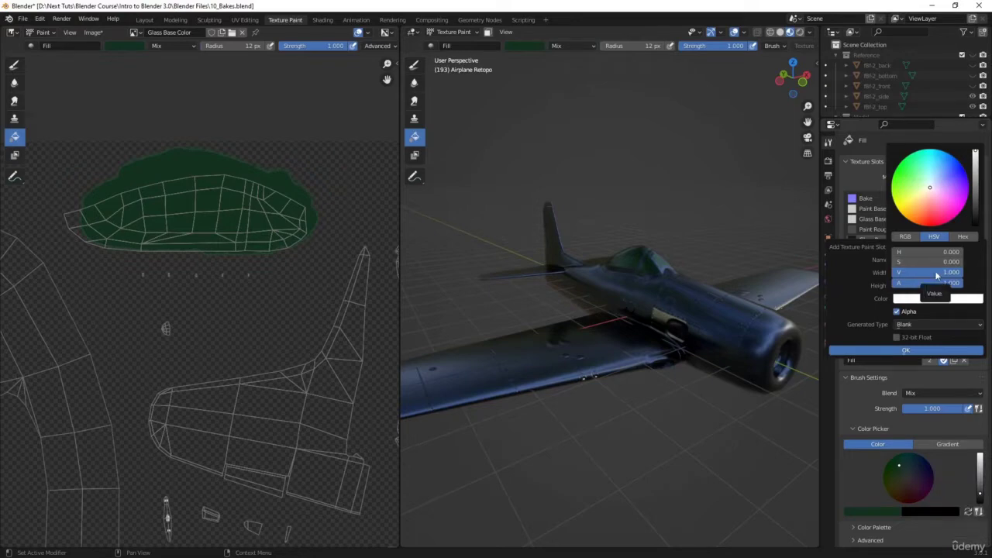
drag(934, 271, 895, 271)
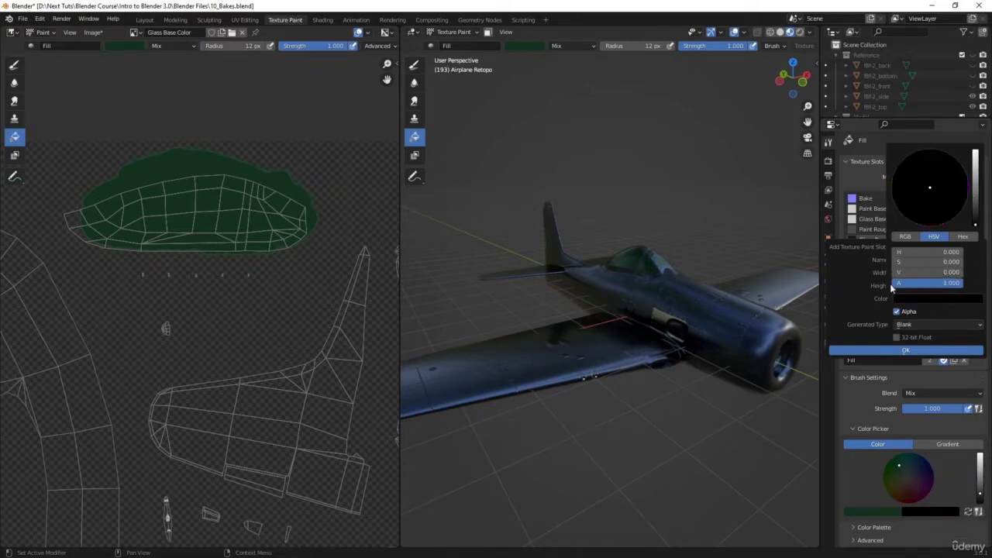
click(905, 351)
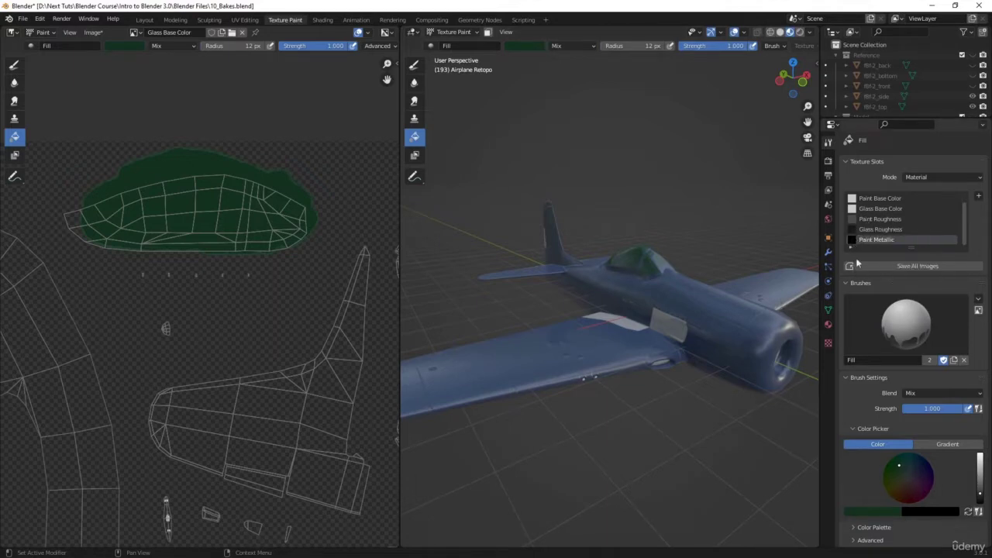
middle_drag(758, 310, 711, 350)
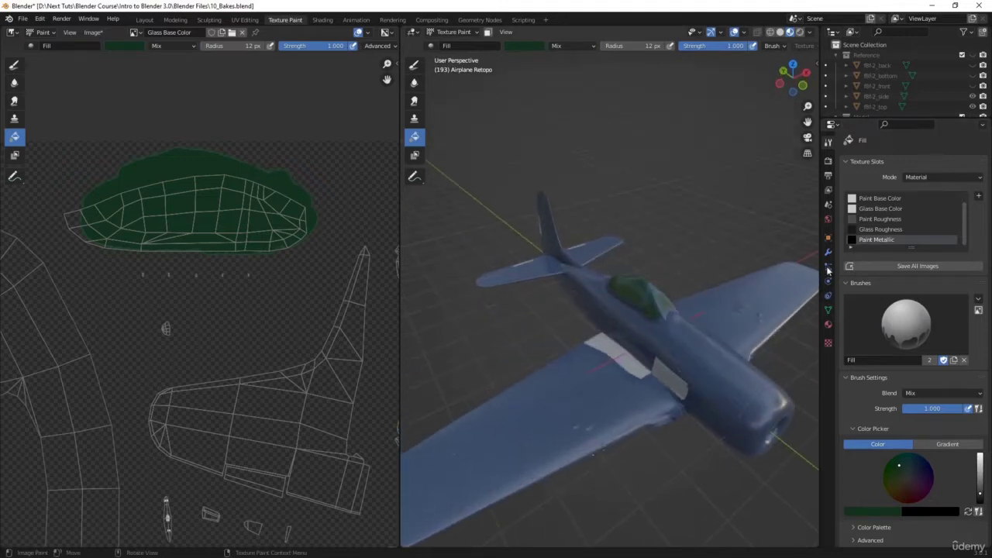
Start a second Metallic texture paint slot and name it Glass Metallic
click(978, 196)
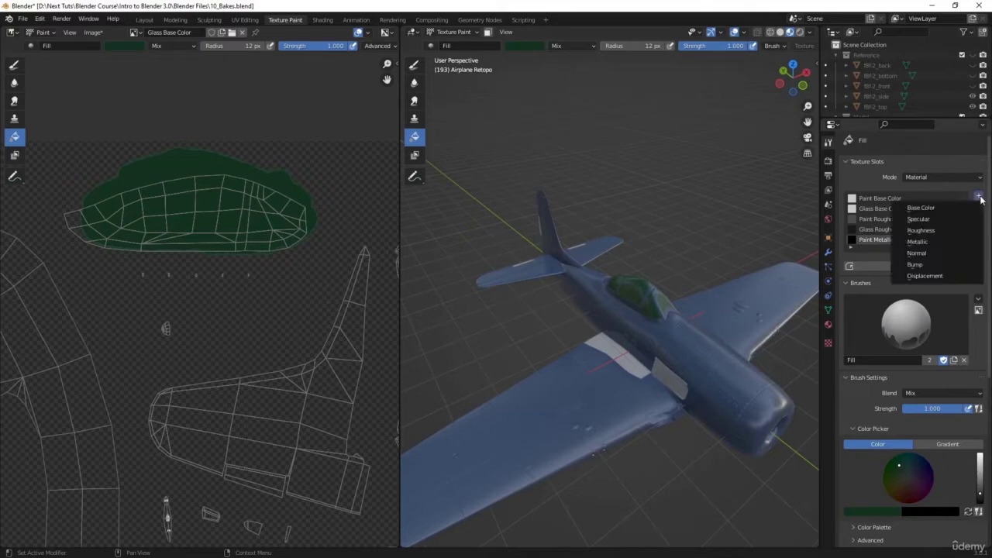
click(931, 241)
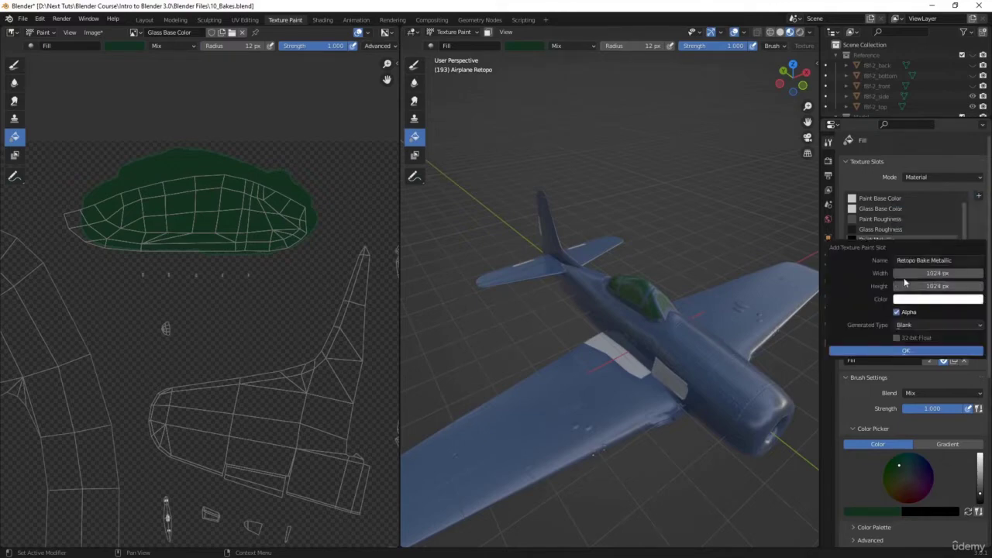
click(924, 260)
click(922, 260)
drag(929, 261, 897, 261)
text(Glas)
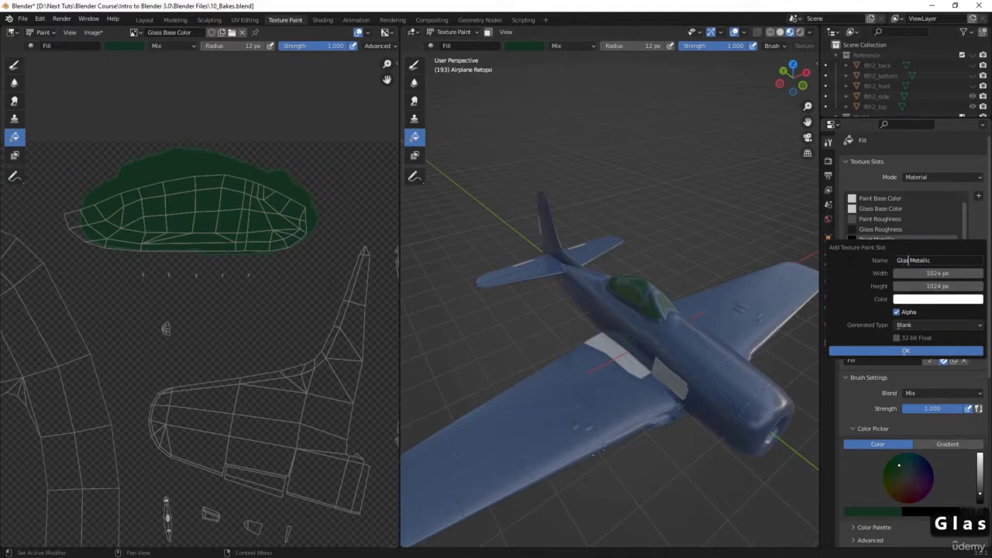
text(s)
key(Return)
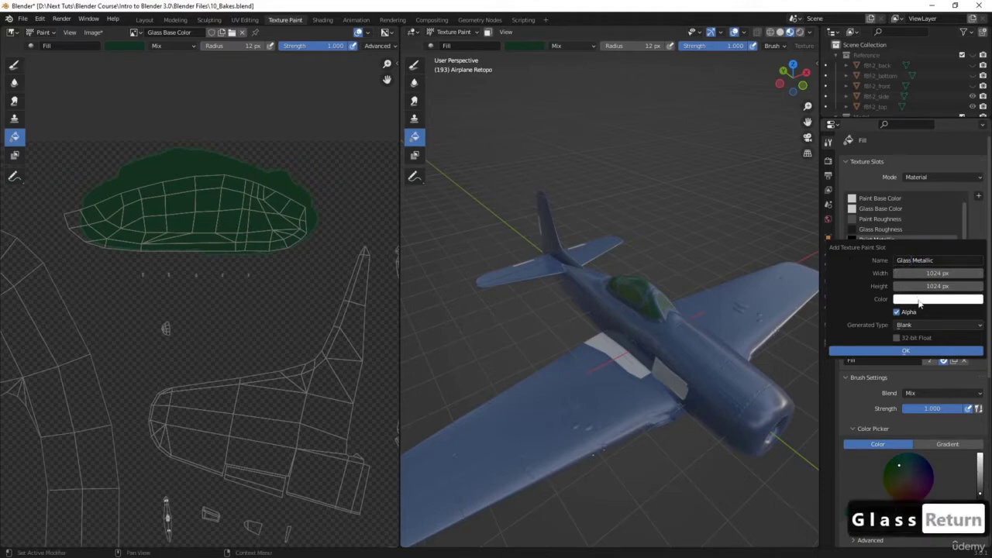
Set the Glass Metallic default fill to black and create the slot
click(922, 300)
drag(927, 275, 852, 275)
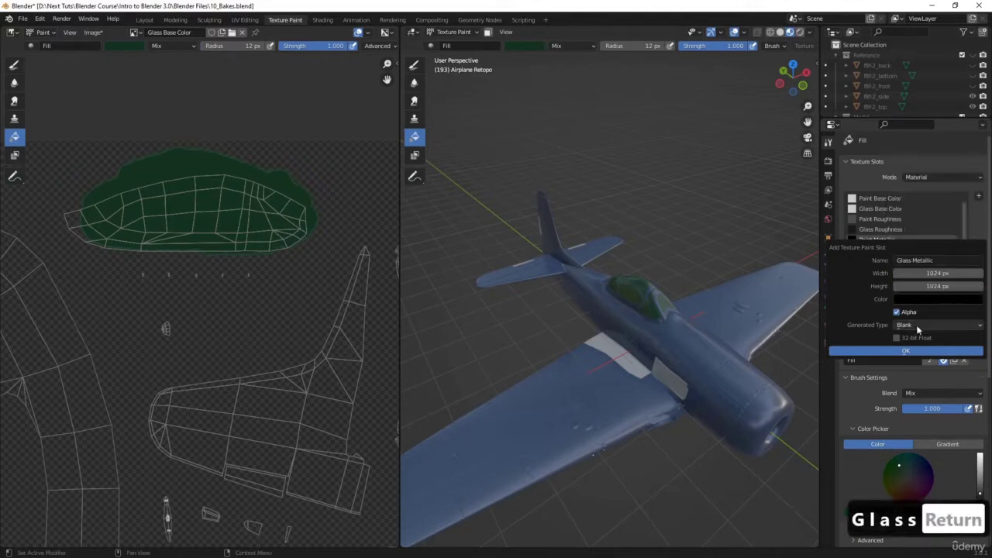
click(912, 355)
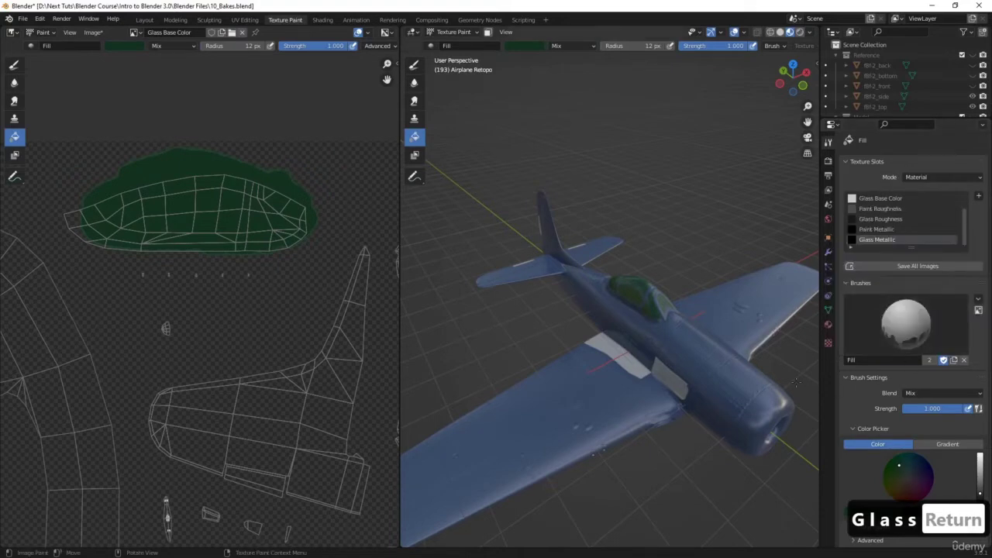
middle_drag(690, 349, 688, 327)
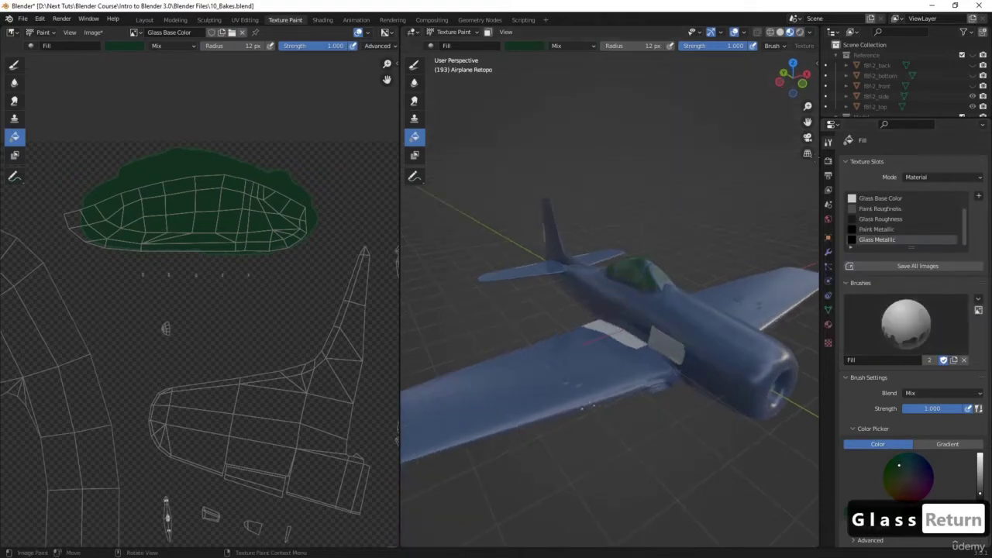
In the Shading workspace, move the Bake texture and Normal Map nodes down, clear of the overlapping texture nodes
click(323, 20)
middle_drag(469, 427, 540, 383)
scroll(551, 431, down, 3)
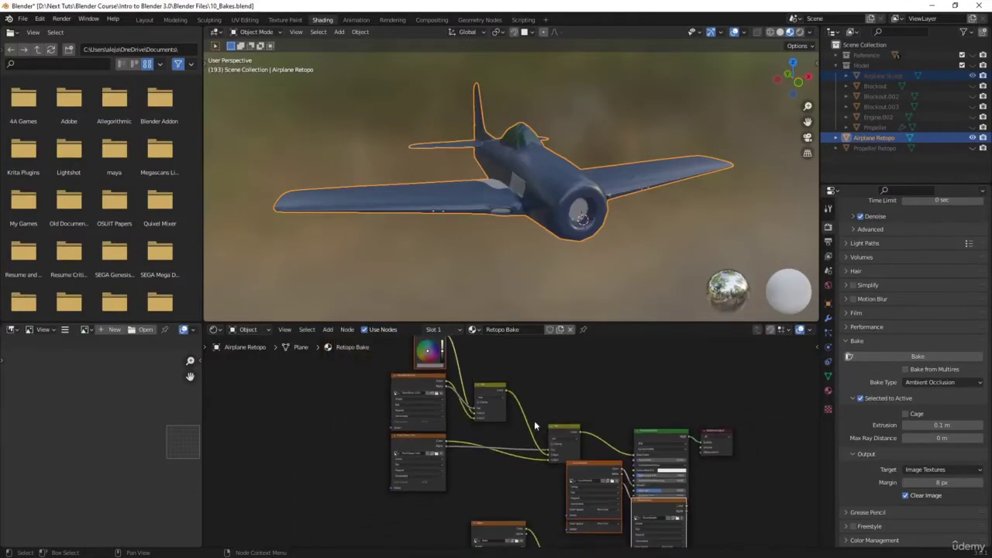
middle_drag(502, 458, 504, 342)
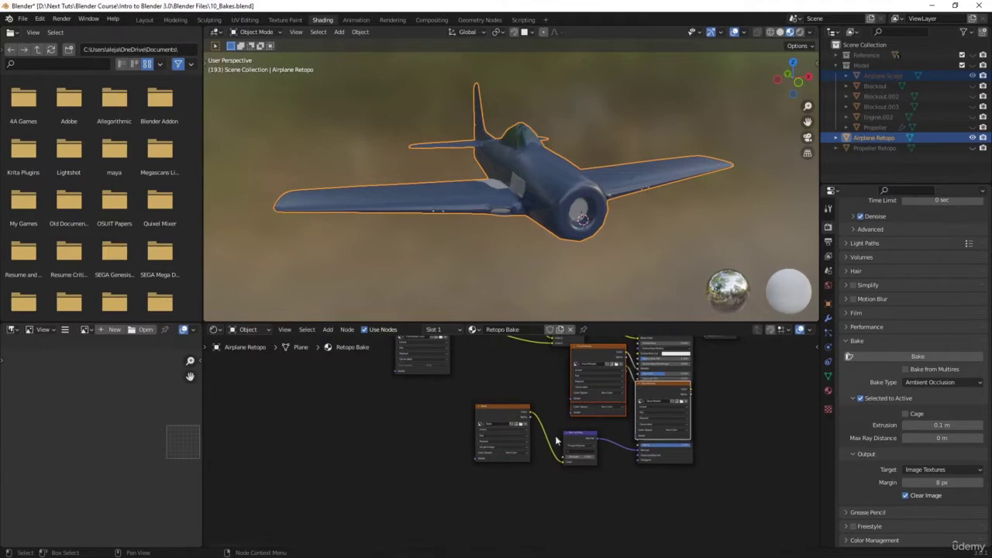
drag(595, 496, 469, 405)
key(g)
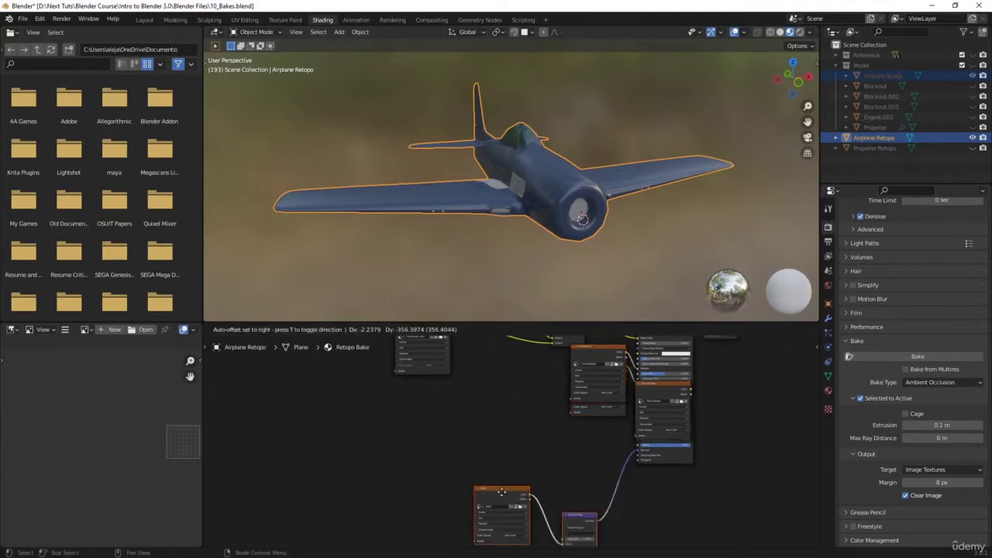
click(529, 465)
Pull the Paint Metallic texture node out from the overlapping nodes and place it below the base color texture nodes
middle_drag(530, 441, 524, 555)
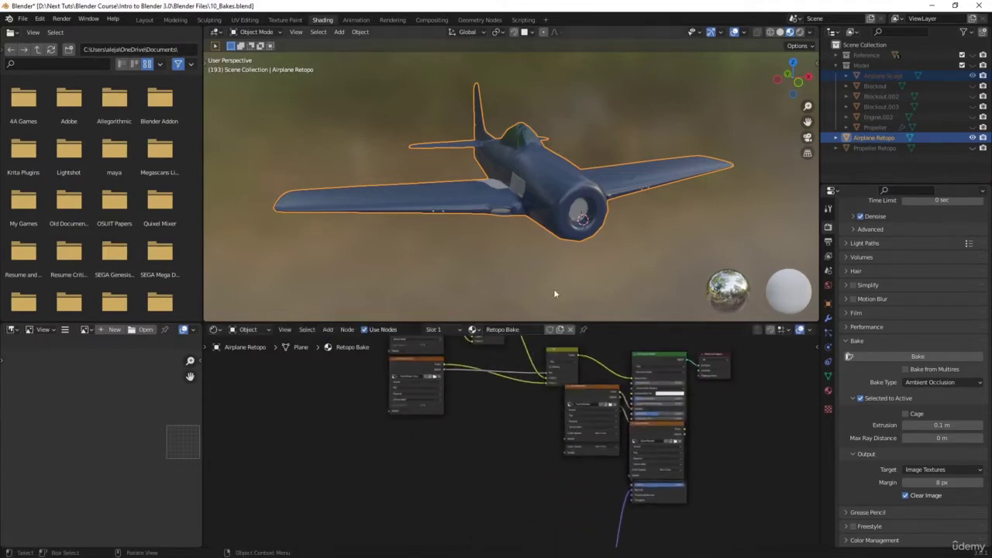
mouse_move(596, 390)
mouse_down()
mouse_move(483, 444)
mouse_move(384, 427)
mouse_up()
scroll(324, 440, up, 4)
scroll(321, 442, up, 2)
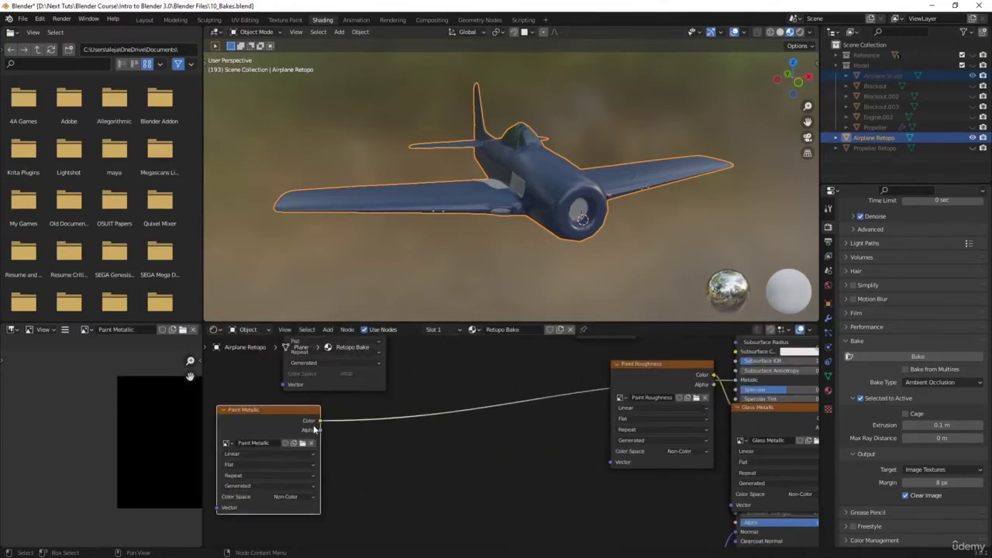
middle_drag(321, 442, 388, 423)
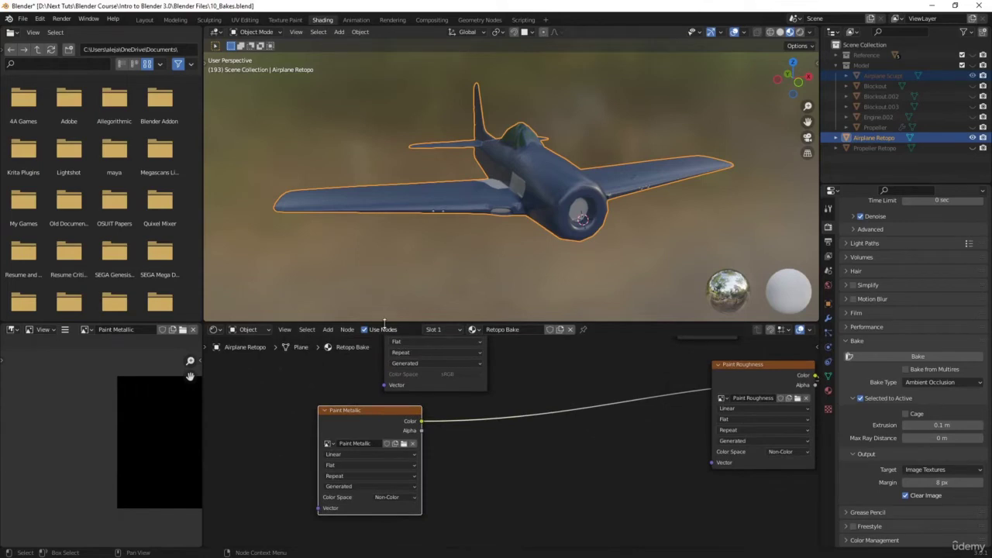
Enlarge the node editor and move the Paint Roughness texture node well below the base color and Paint Metallic nodes
drag(384, 324, 384, 186)
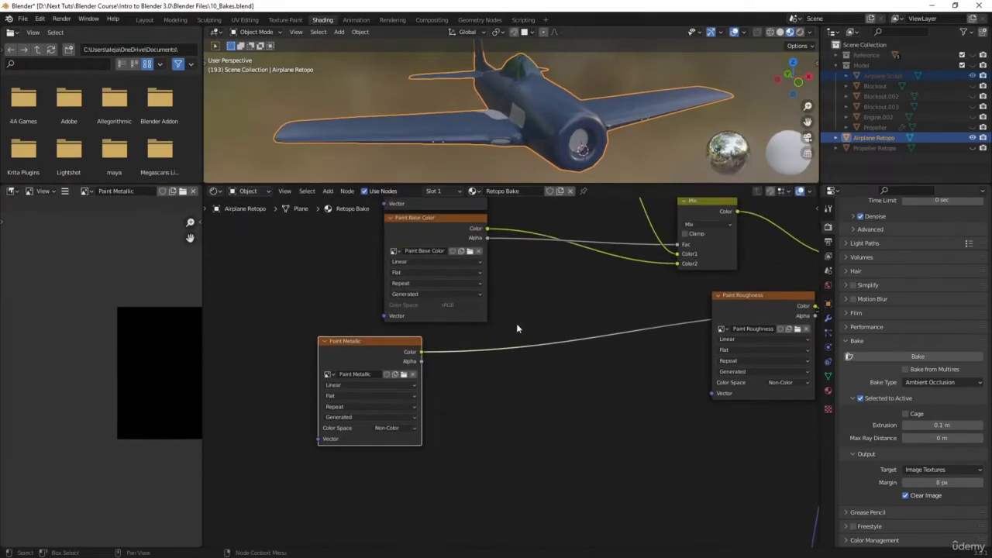
mouse_move(518, 329)
middle_down()
mouse_move(436, 317)
mouse_move(413, 338)
middle_up()
click(705, 293)
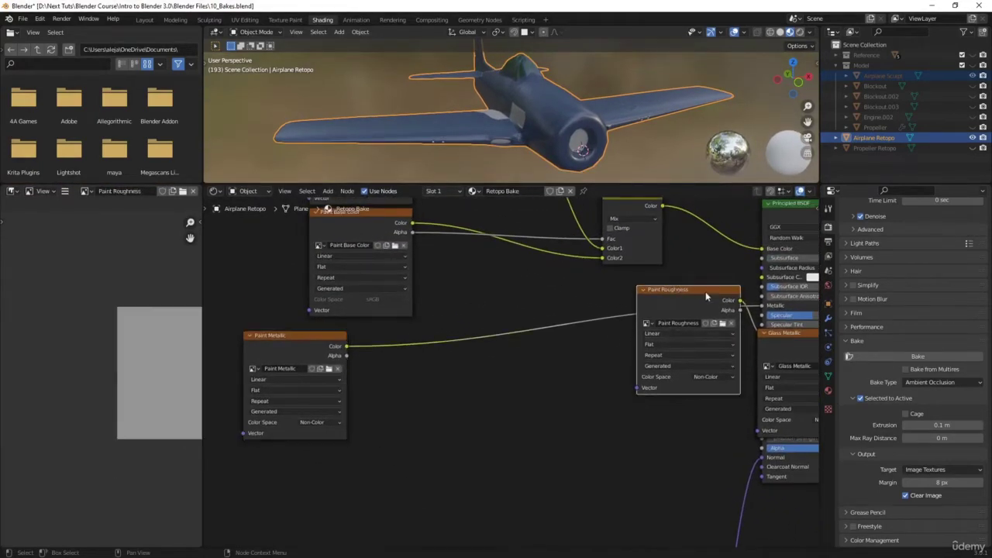
scroll(693, 289, down, 2)
key(g)
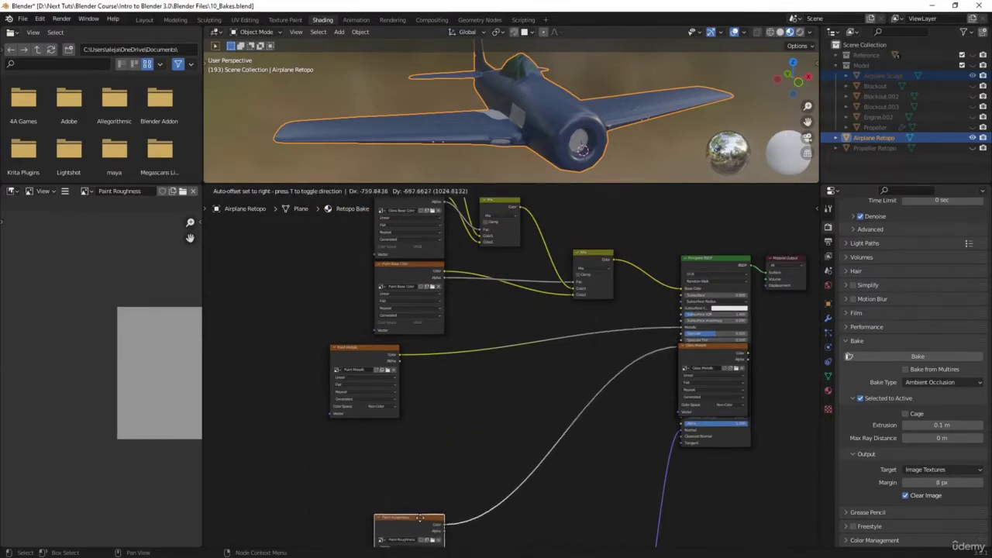
click(422, 527)
Pull the Glass Metallic node out beside Paint Metallic and place the Glass Roughness node just above Paint Roughness
click(713, 351)
mouse_move(714, 349)
mouse_down()
mouse_move(395, 360)
mouse_move(268, 330)
mouse_up()
click(705, 350)
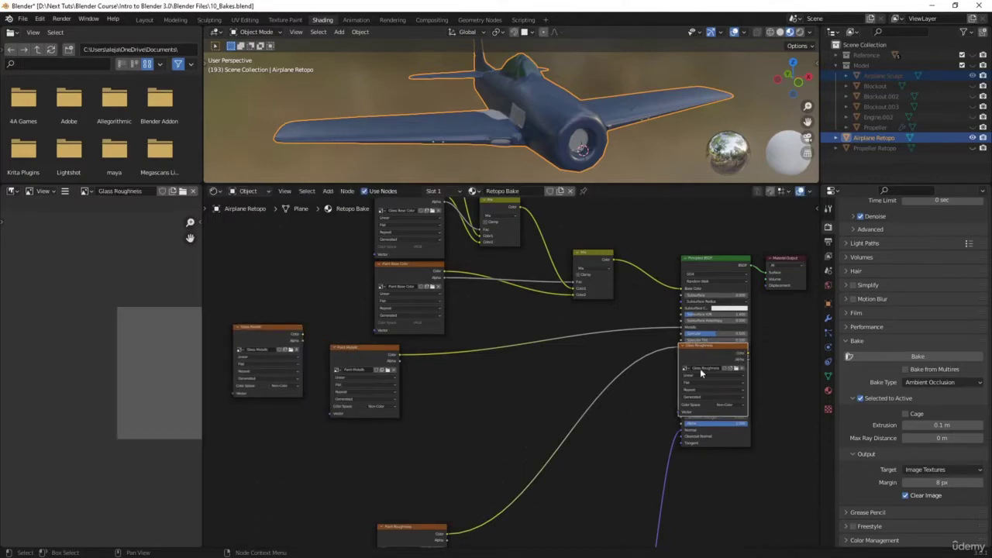
key(g)
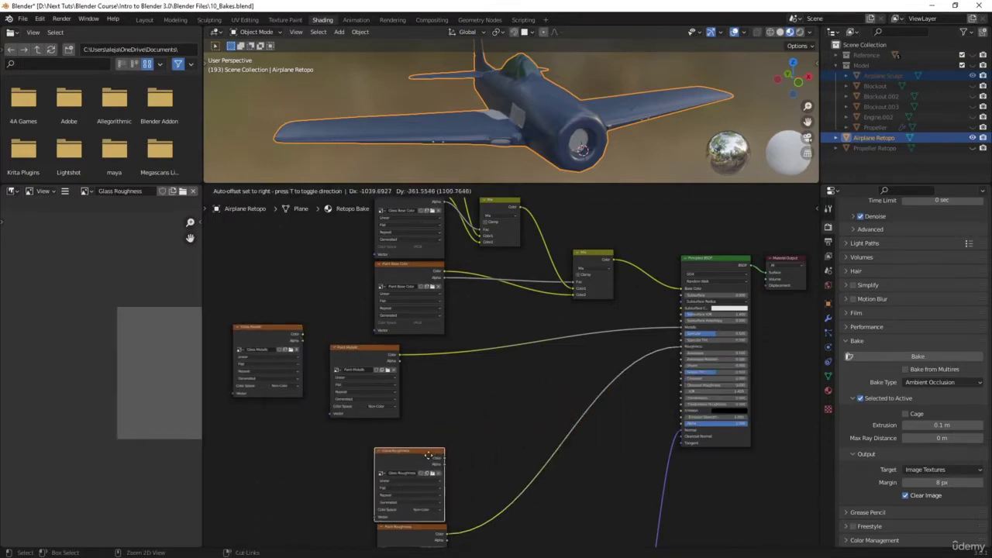
click(431, 453)
Line up the Paint Roughness node directly beneath the Glass Roughness node
shift+scroll(422, 442, down, 4)
click(431, 427)
key(g)
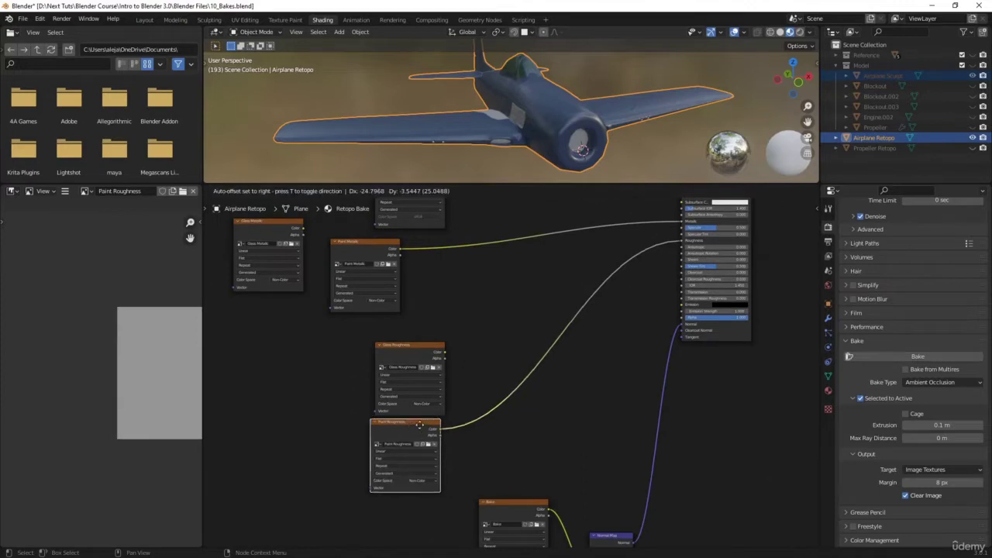
click(424, 424)
Move the Glass Roughness and Paint Roughness nodes down together to leave room for the metallic textures above them
middle_drag(450, 331, 455, 420)
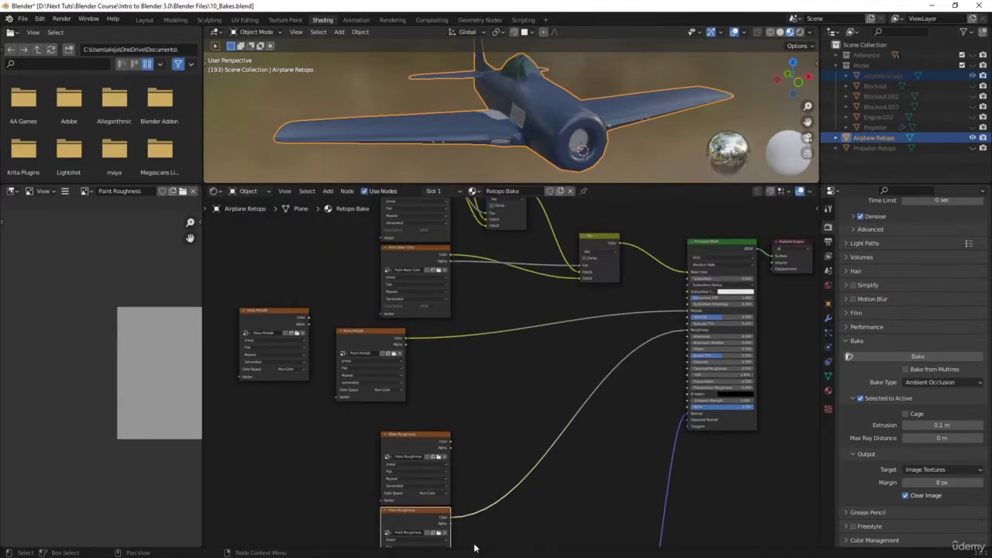
drag(474, 544, 431, 399)
middle_drag(453, 426, 449, 370)
drag(412, 381, 412, 439)
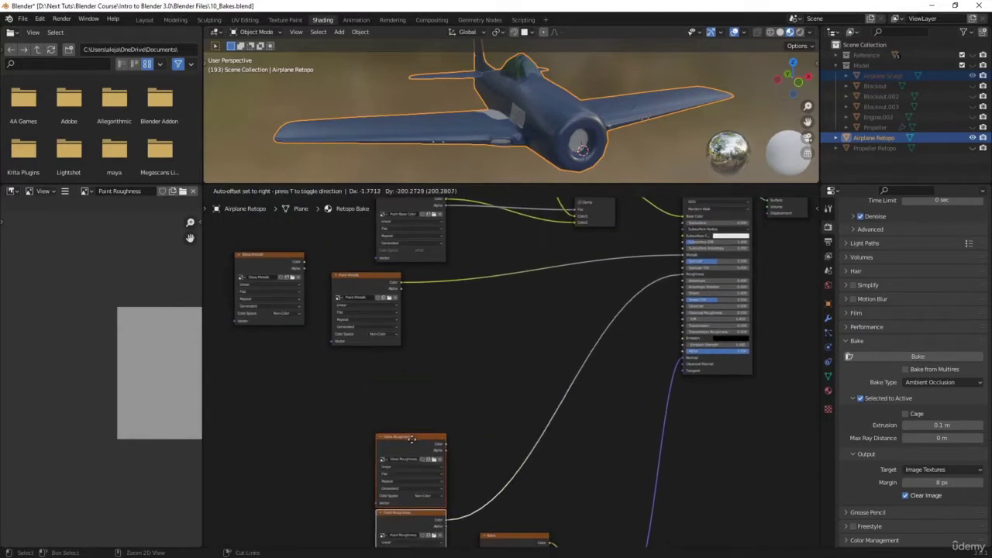
click(412, 438)
Stack the Glass Metallic node directly above Paint Metallic, in line with the base color and roughness texture column
click(366, 282)
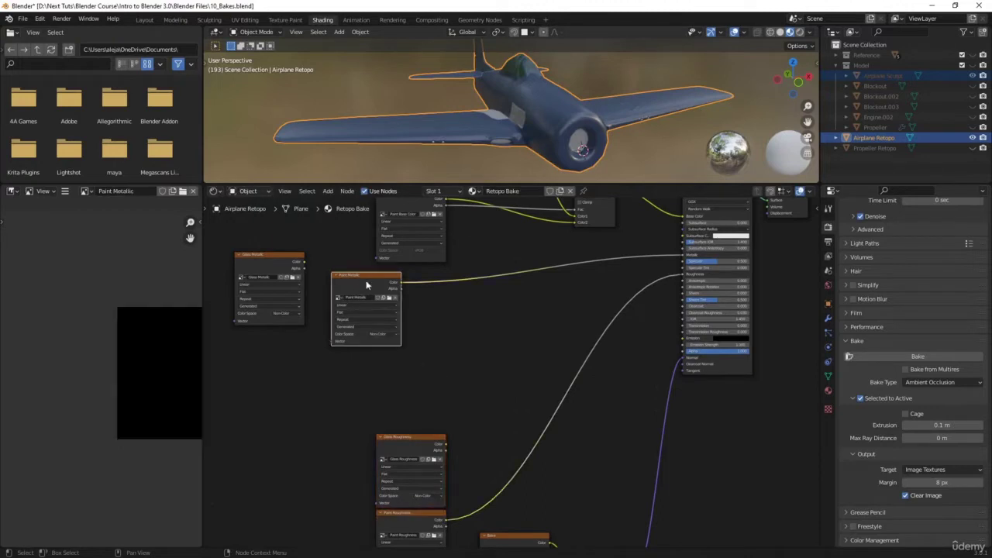
key(g)
click(411, 341)
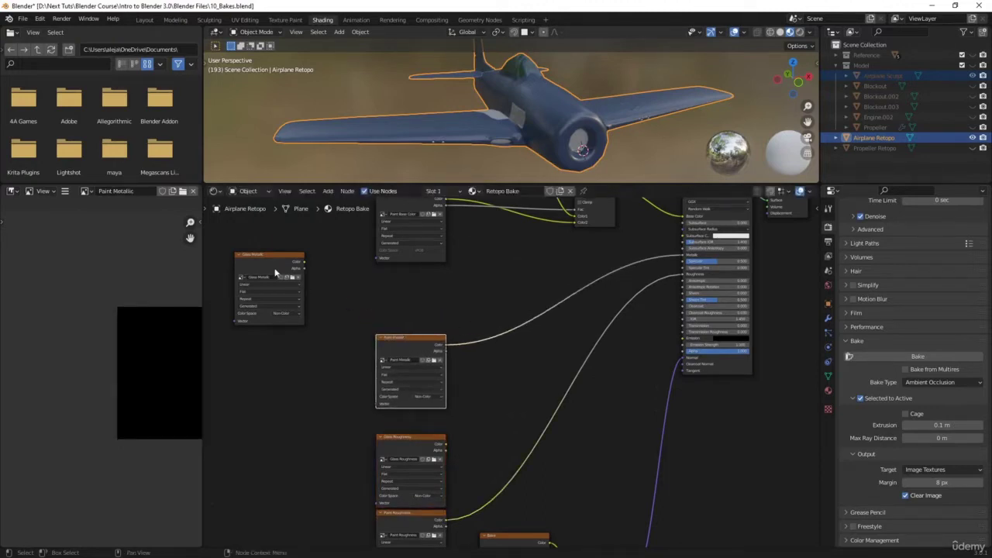
click(275, 273)
key(g)
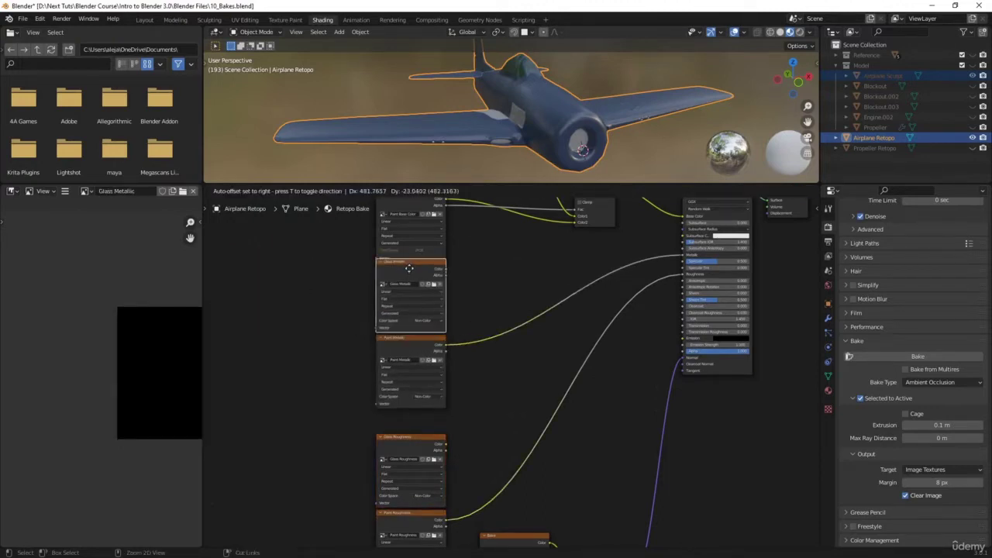
click(410, 268)
Shift both metallic texture nodes down so they sit between the base color pair and the roughness pair
shift+click(411, 339)
key(g)
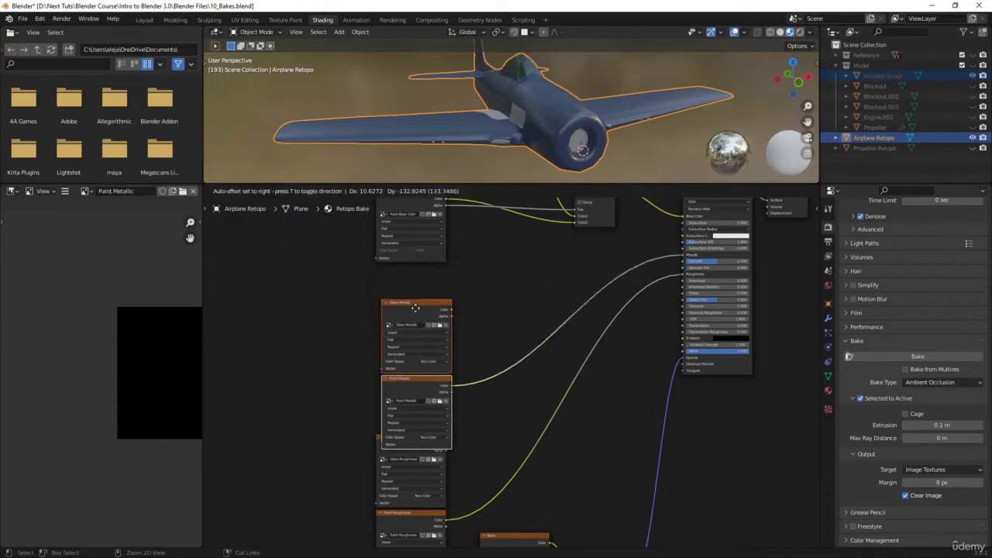
click(456, 277)
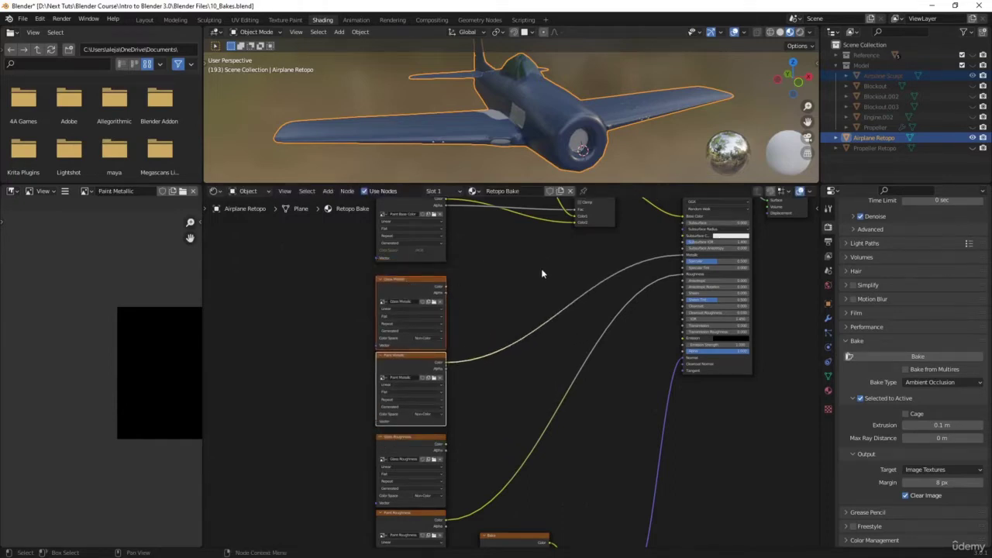
Move the second base color Mix node closer to the first Mix node
shift+scroll(496, 269, up, 5)
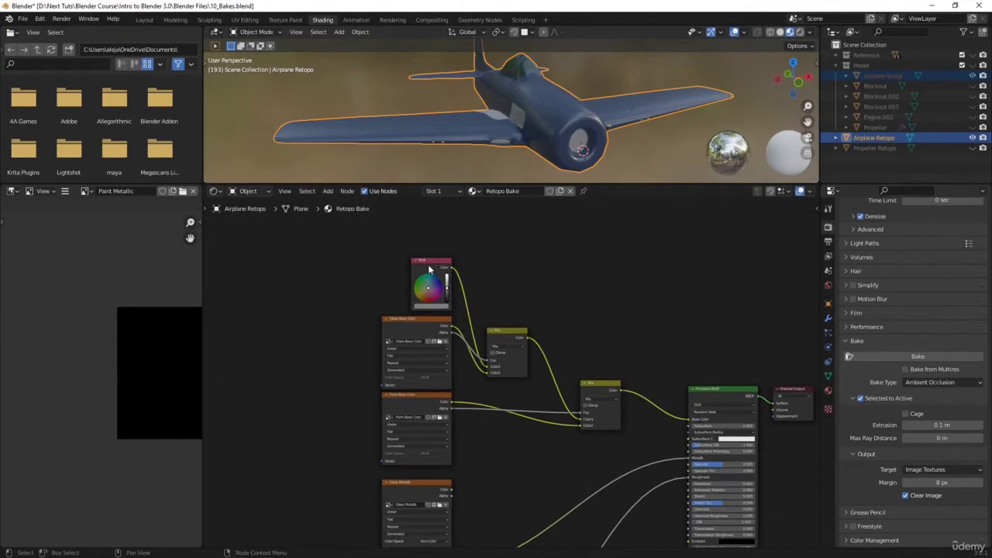
click(429, 269)
shift+click(508, 335)
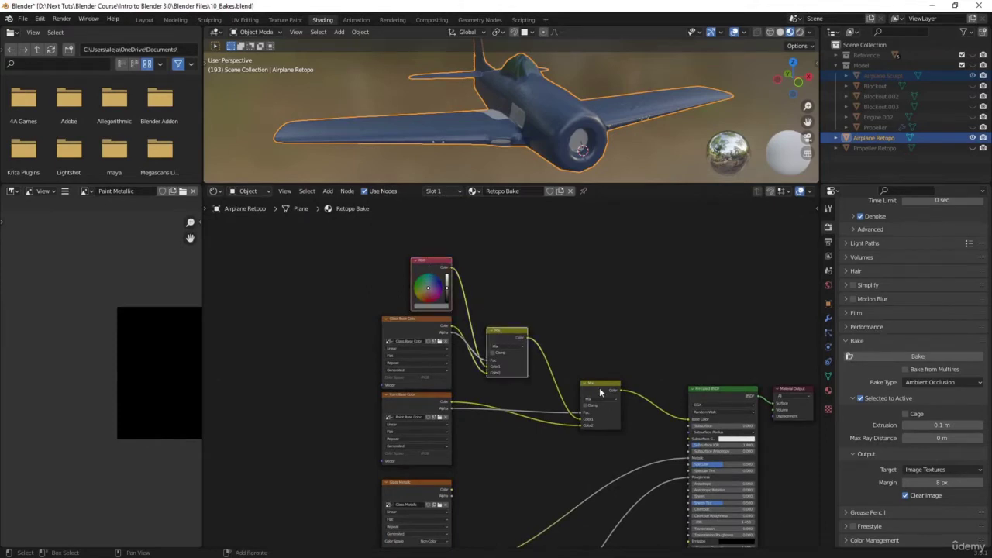
shift+click(600, 393)
middle_drag(600, 393, 588, 309)
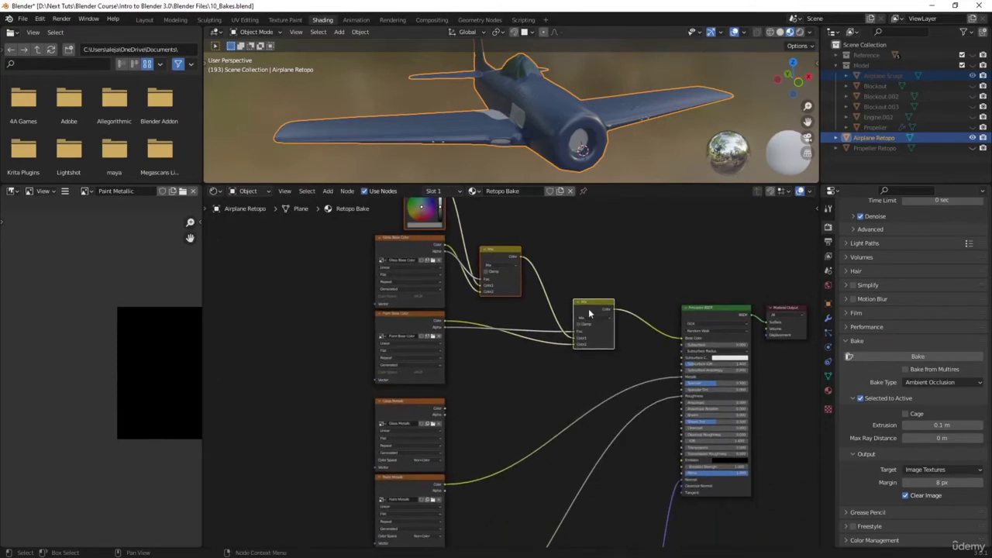
click(592, 310)
drag(593, 312, 555, 309)
middle_drag(557, 283, 562, 317)
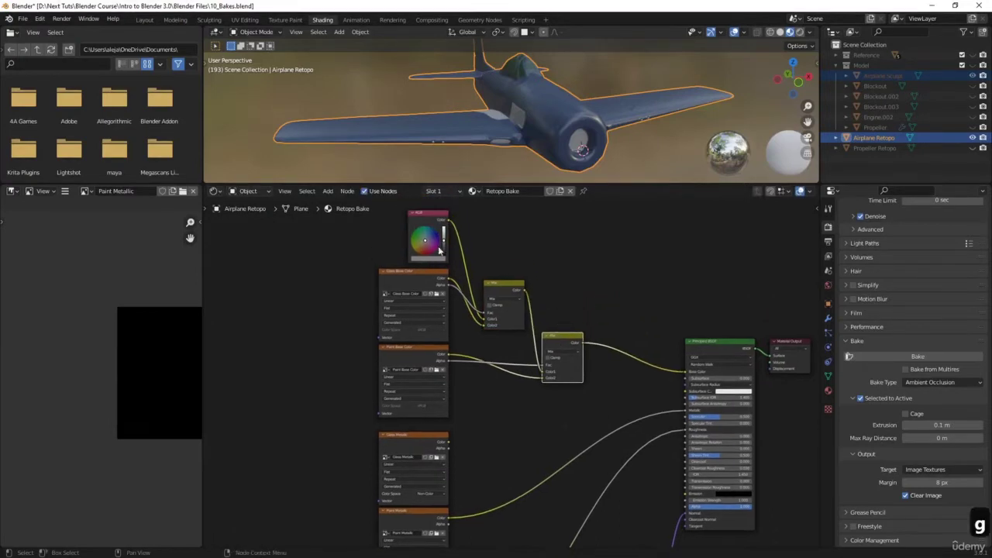
Duplicate the RGB node and both base color Mix nodes and place the copies beside the metallic textures
click(418, 219)
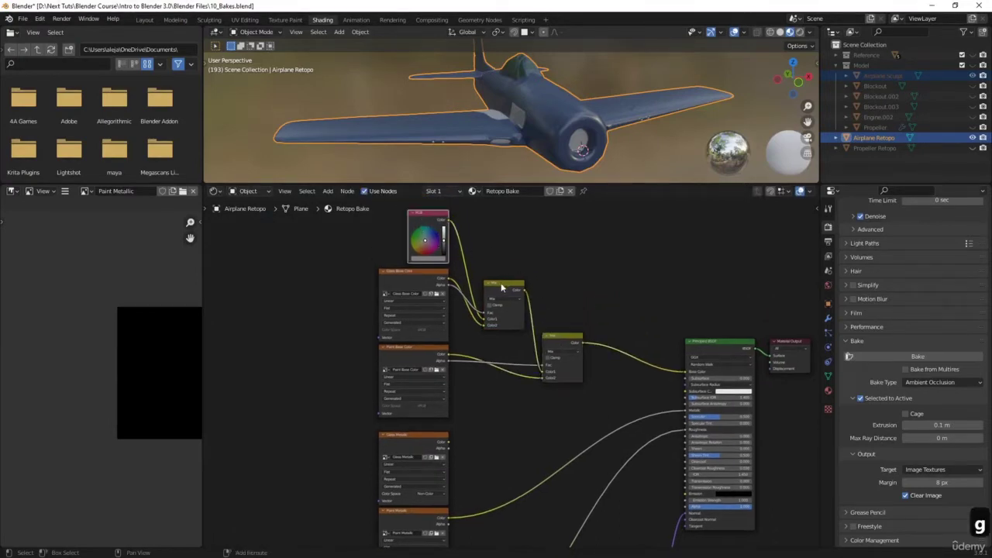
shift+click(504, 287)
shift+click(571, 340)
middle_drag(572, 396, 571, 281)
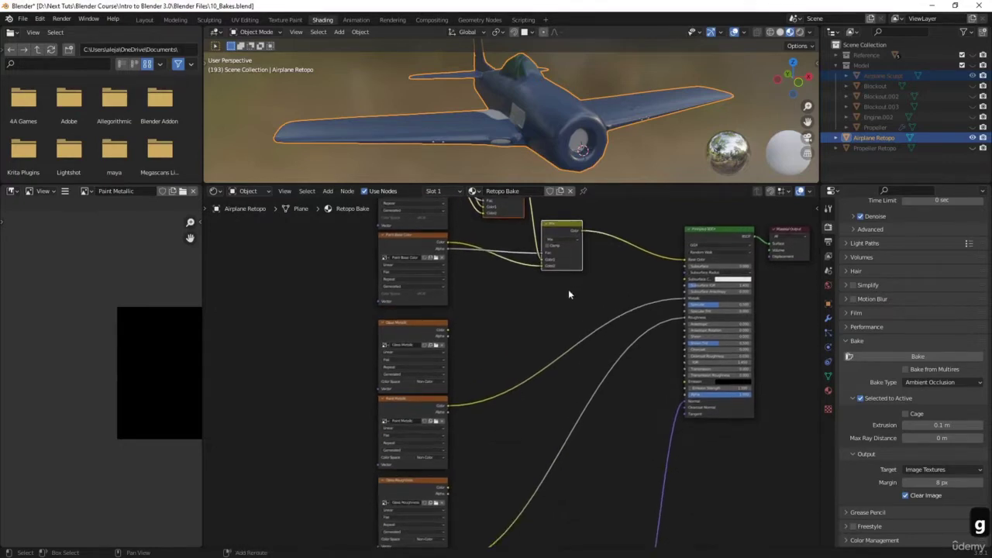
key(shift+d)
drag(568, 370, 566, 454)
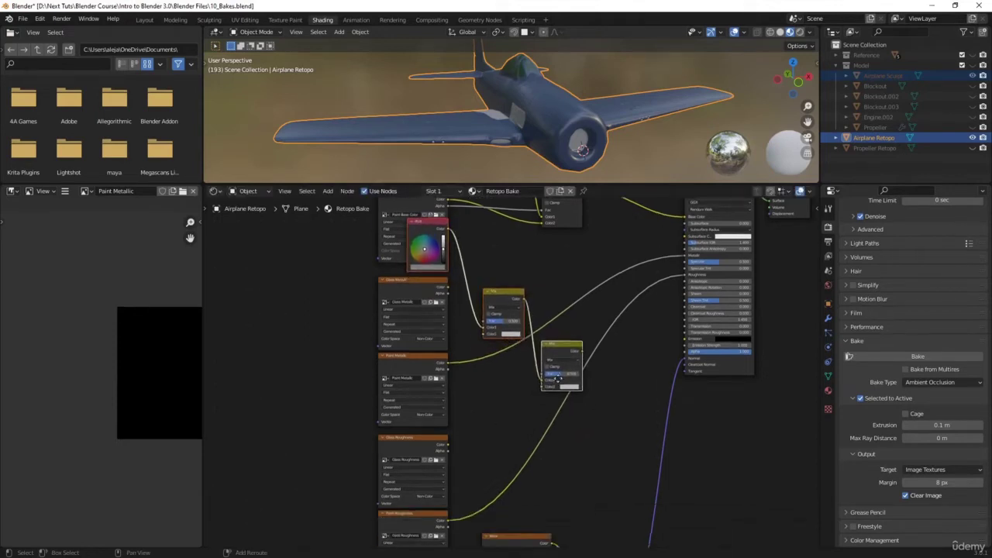
Duplicate the RGB and two Mix nodes again and place the copies beside the roughness textures
middle_drag(567, 454, 533, 278)
key(shift+d)
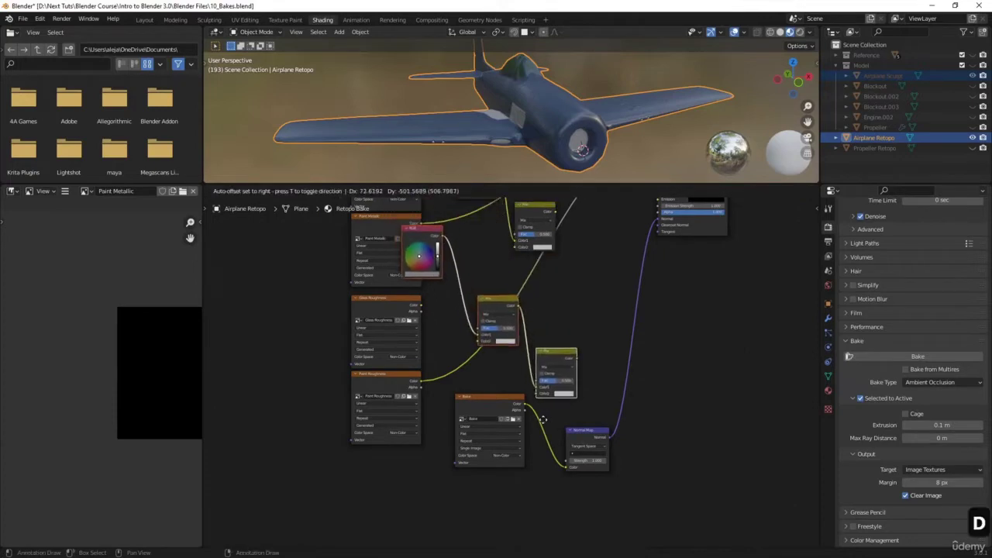
drag(532, 426, 520, 427)
click(519, 429)
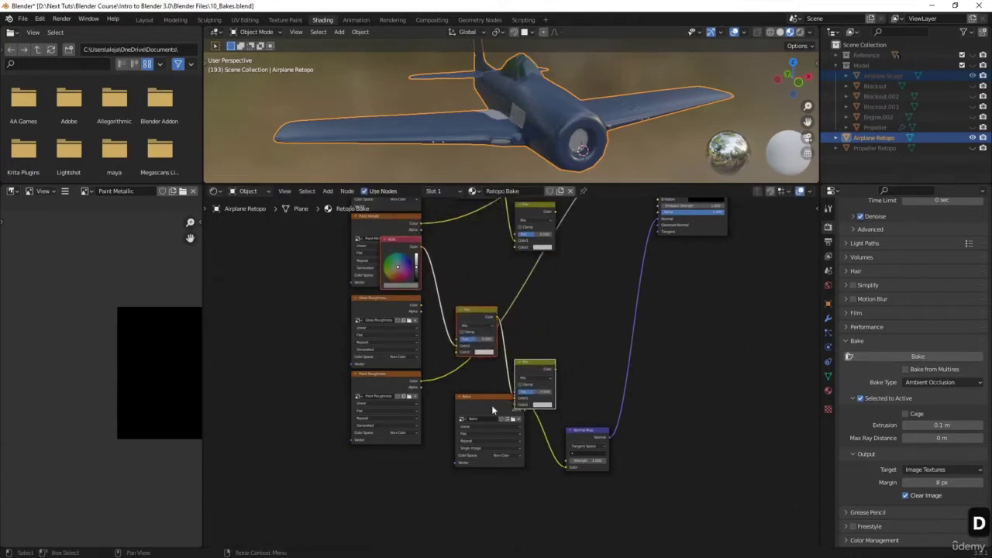
Move the Bake texture and Normal Map nodes down, clear of the duplicated Mix nodes
click(496, 407)
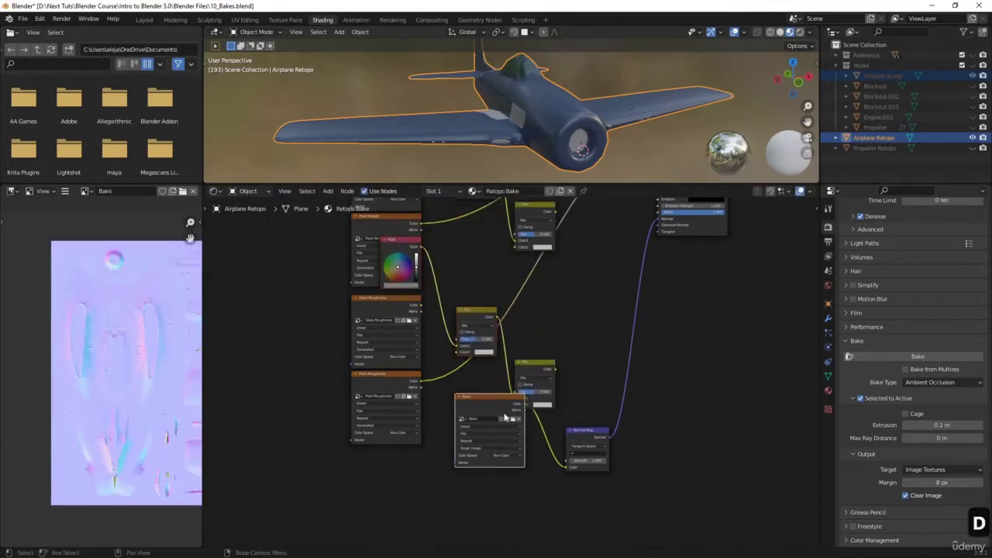
shift+click(588, 429)
key(g)
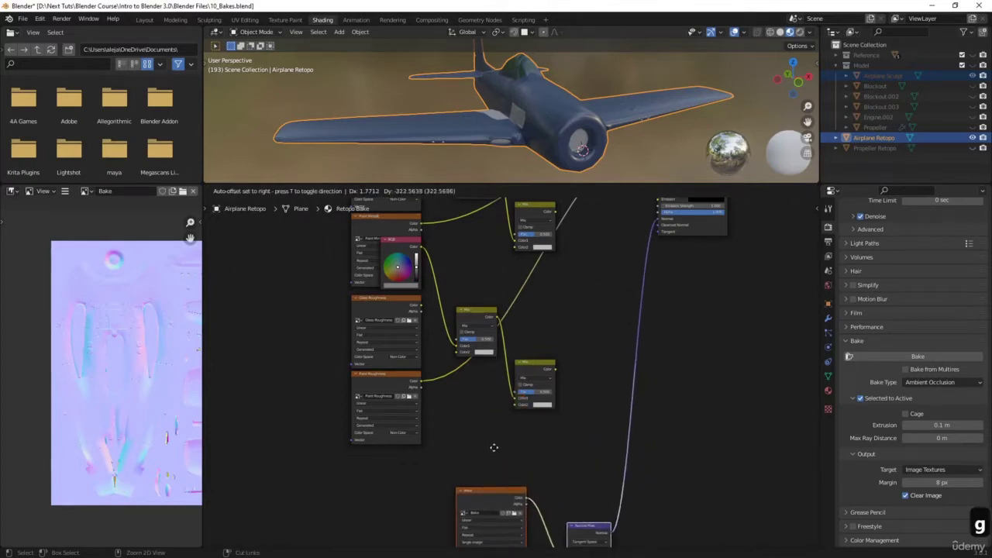
click(498, 465)
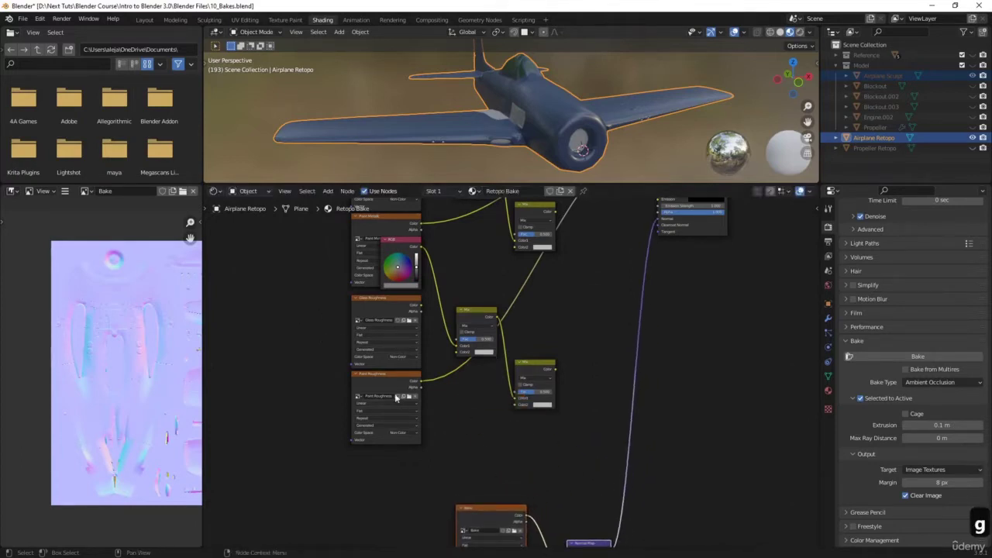
Move the roughness group of RGB, two Mix and two roughness texture nodes down until it clears the Paint Metallic node
click(395, 246)
shift+click(472, 313)
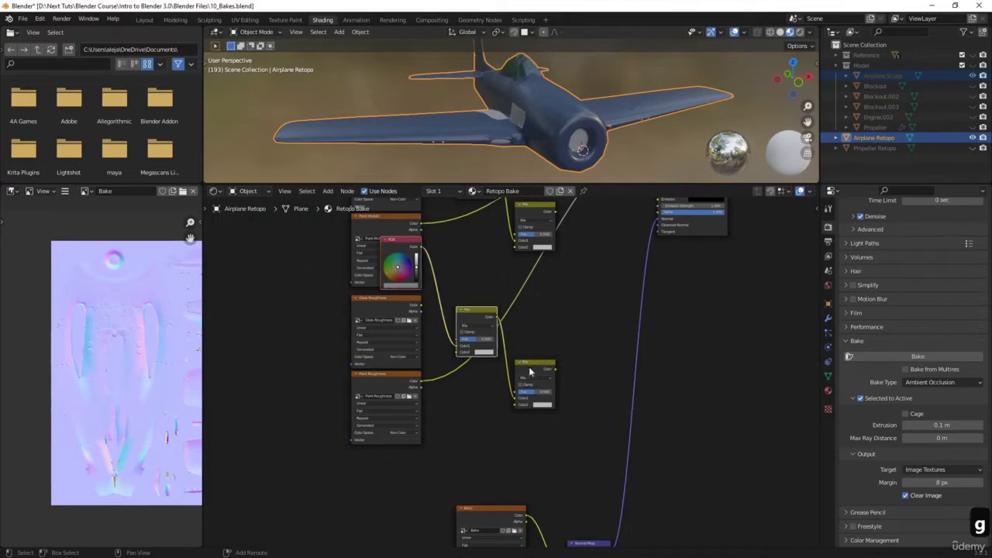
shift+click(533, 366)
shift+click(375, 304)
shift+click(393, 376)
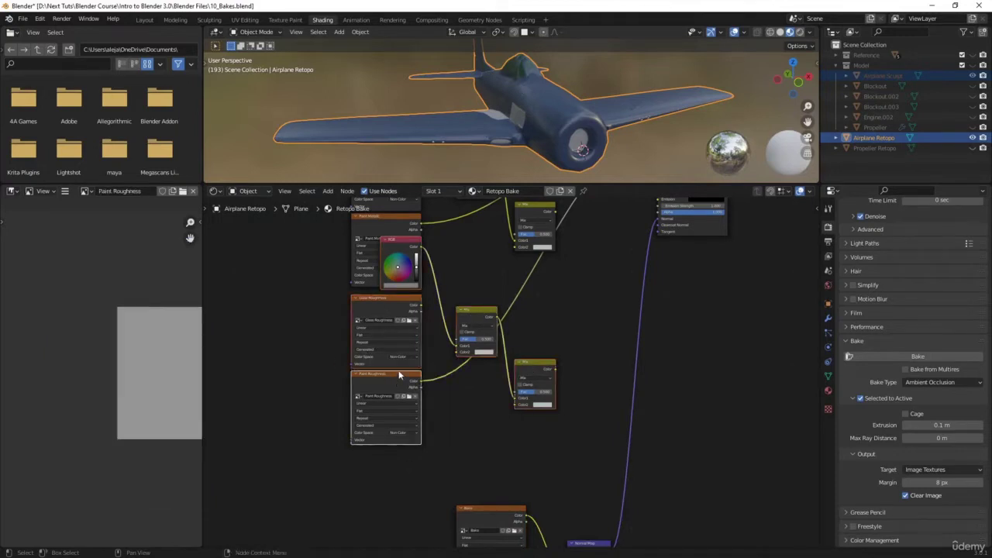
key(g)
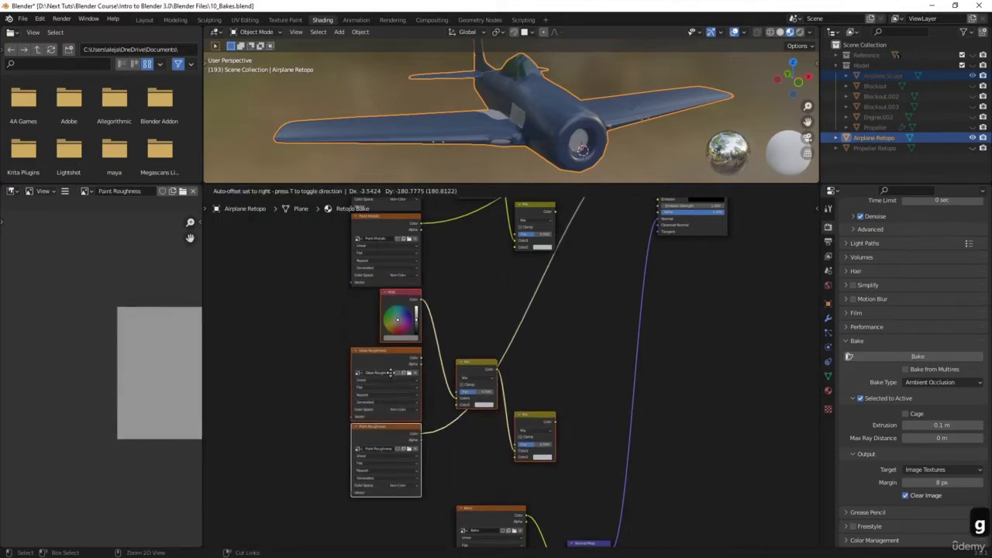
click(390, 373)
Add the metallic RGB, Mix and texture nodes to the selection and move both groups down below the Paint Base Color node
middle_drag(424, 242, 431, 417)
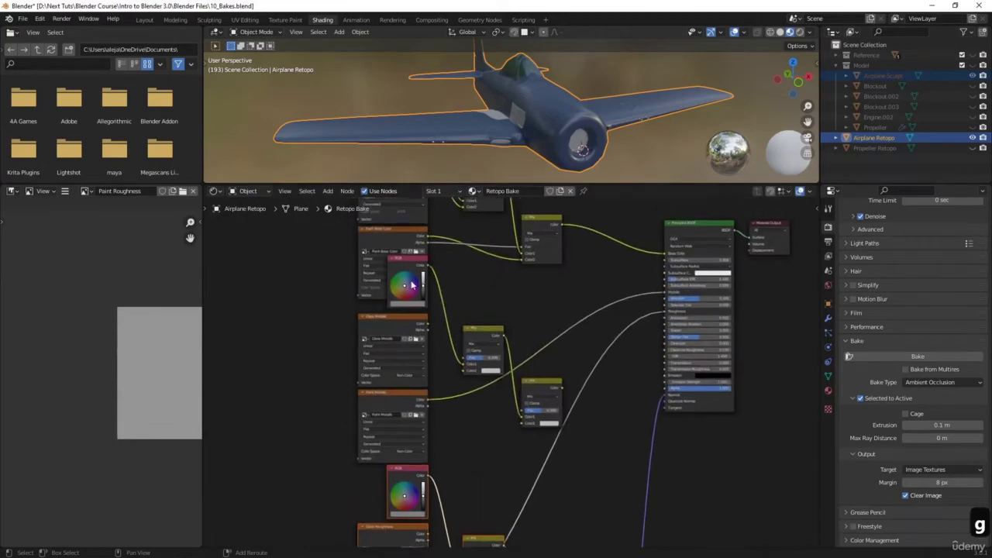
click(400, 321)
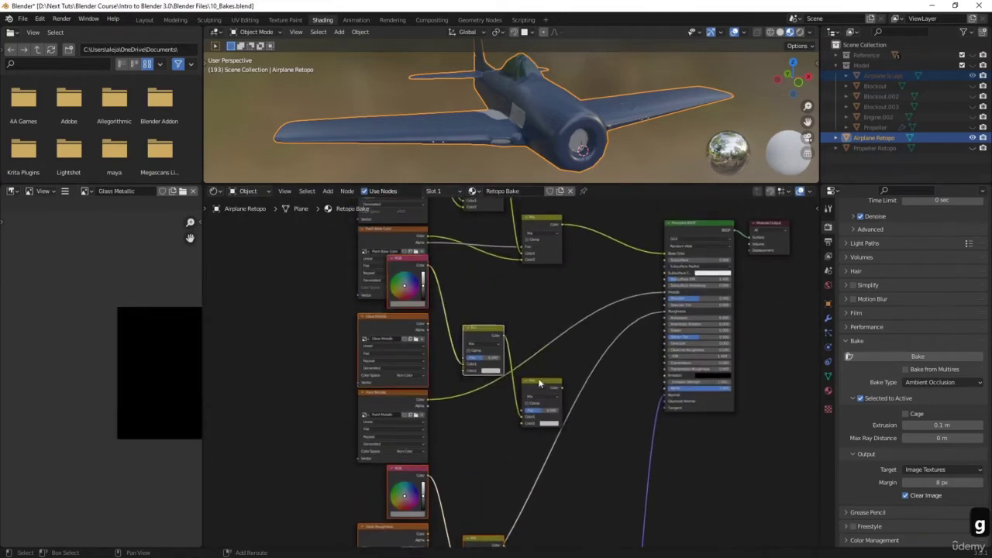
click(405, 399)
mouse_move(454, 400)
middle_down()
mouse_move(461, 257)
mouse_move(473, 265)
middle_up()
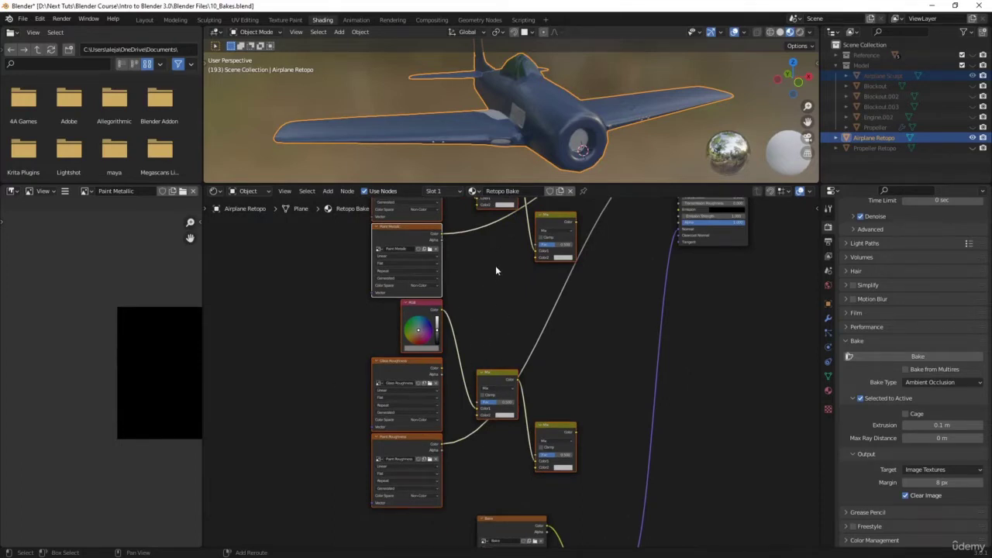
shift+scroll(495, 268, up, 5)
key(g)
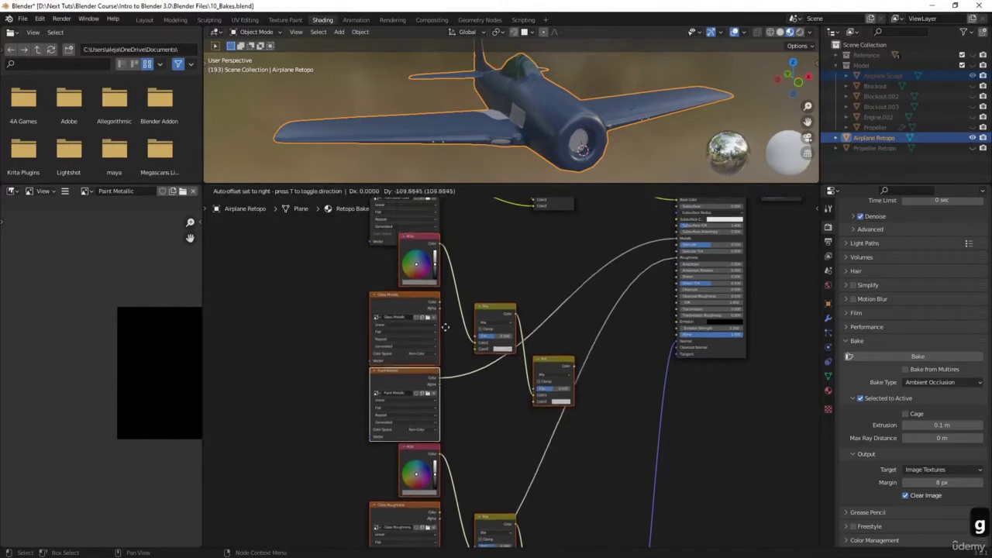
click(447, 347)
Move the Bake texture node clear of the roughness Mix nodes at the end of the node layout
scroll(518, 310, down, 3)
scroll(518, 310, down, 1)
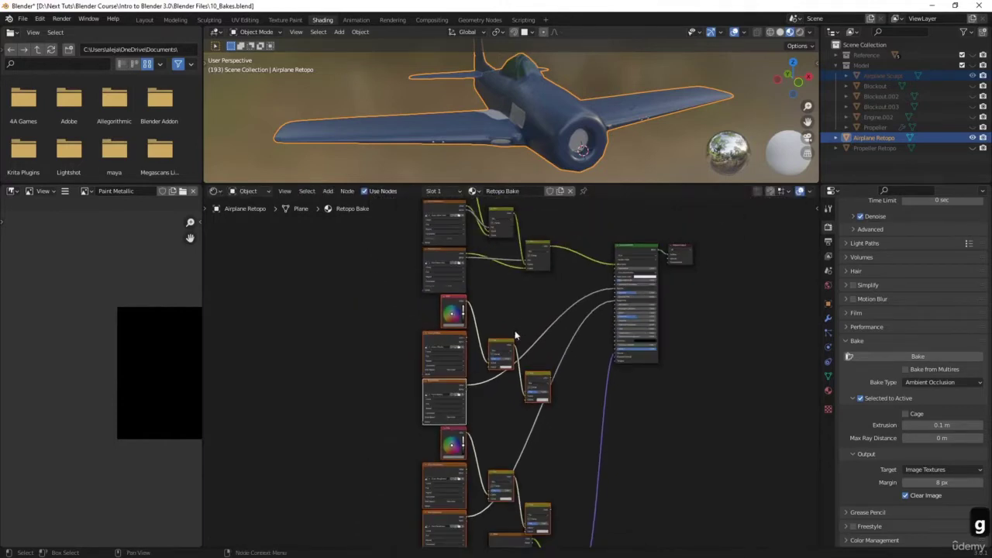
scroll(518, 335, down, 1)
click(487, 434)
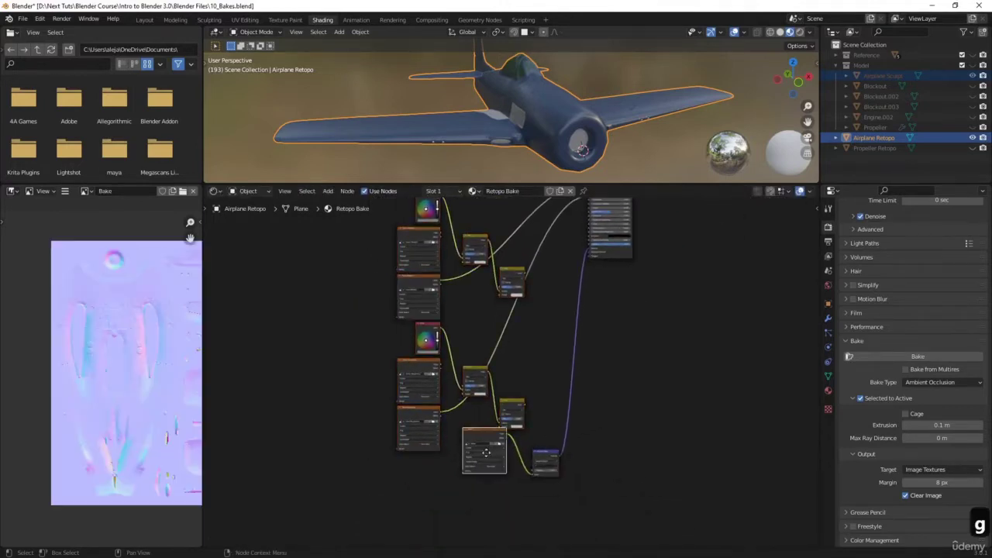
drag(488, 434, 545, 465)
middle_drag(536, 320, 546, 499)
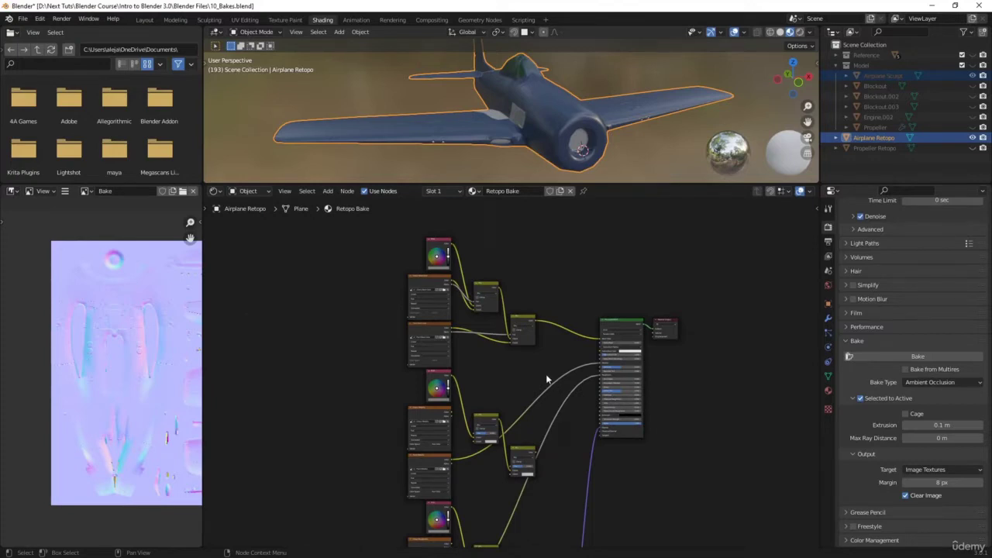
Cut the texture links running into the Principled BSDF's Metallic and Roughness inputs
middle_drag(557, 379, 544, 345)
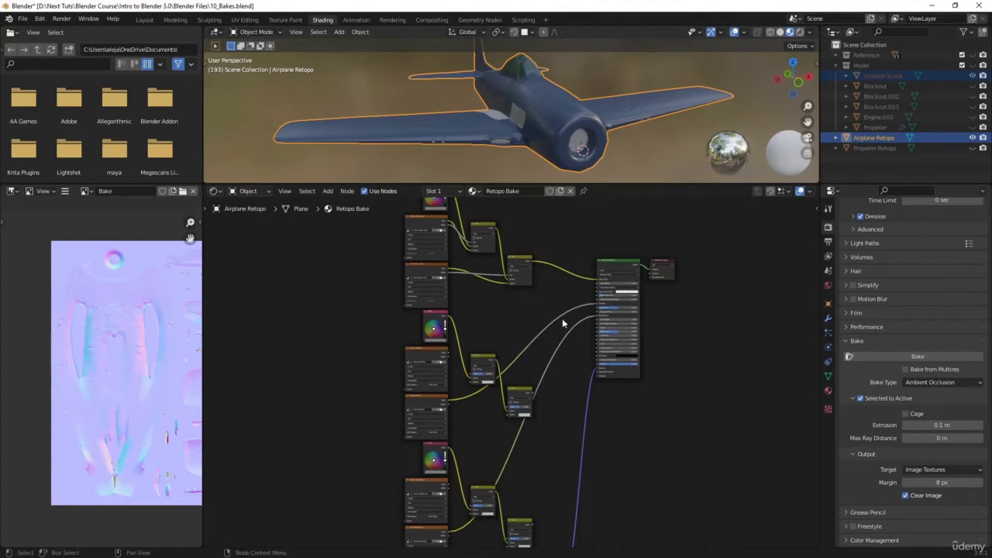
ctrl+right_drag(554, 299, 567, 358)
ctrl+right_drag(568, 358, 564, 362)
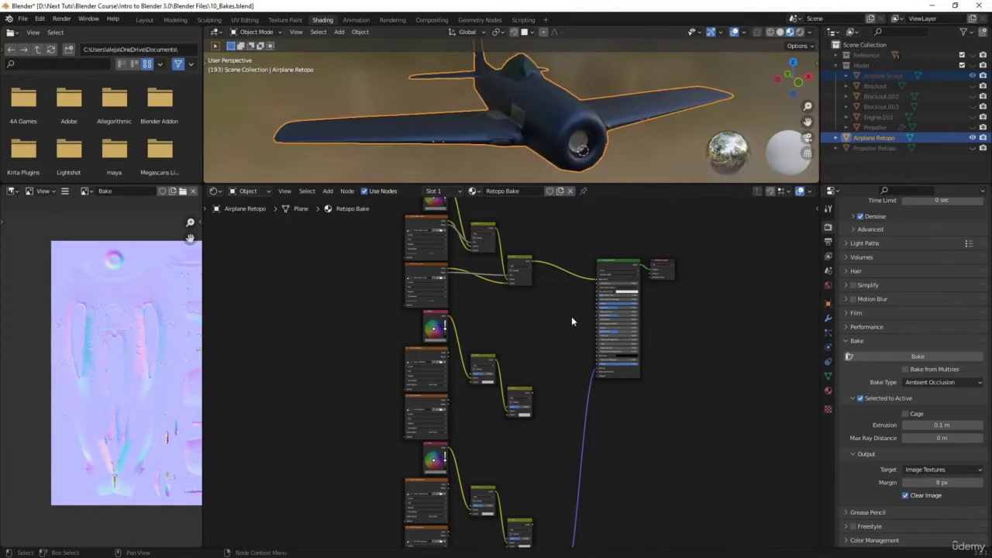
Set the colour of the RGB node in the metallic group to pure white
scroll(572, 286, up, 4)
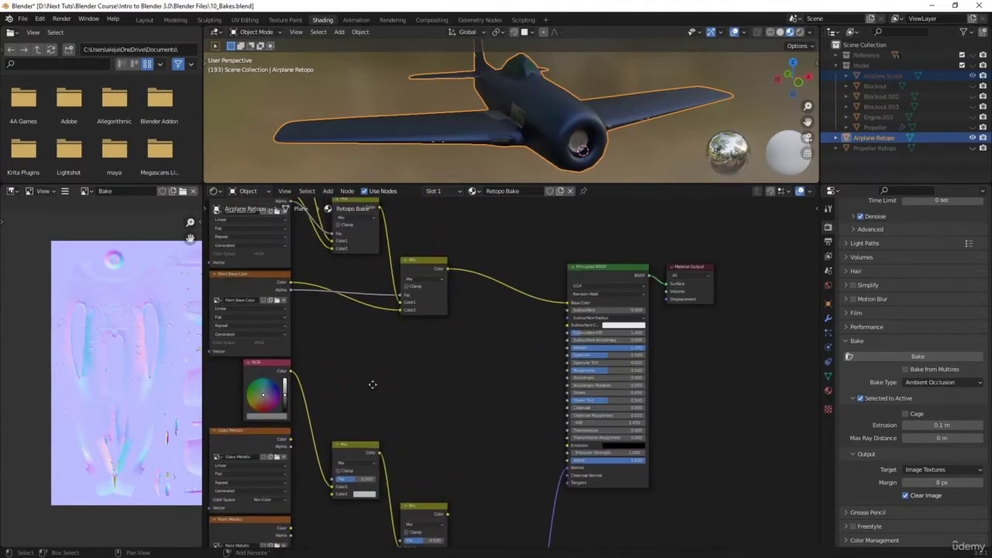
middle_drag(372, 385, 376, 383)
middle_drag(434, 369, 488, 302)
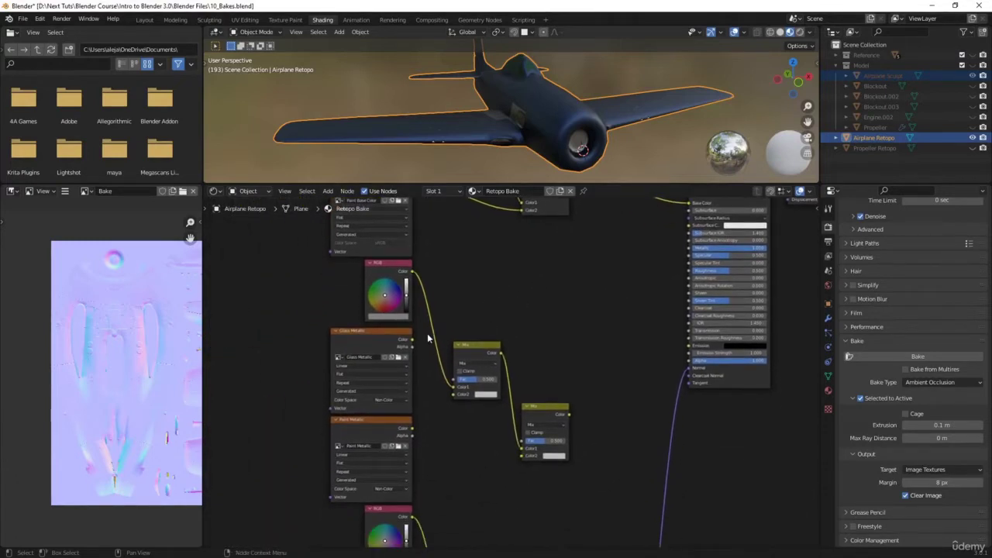
click(385, 269)
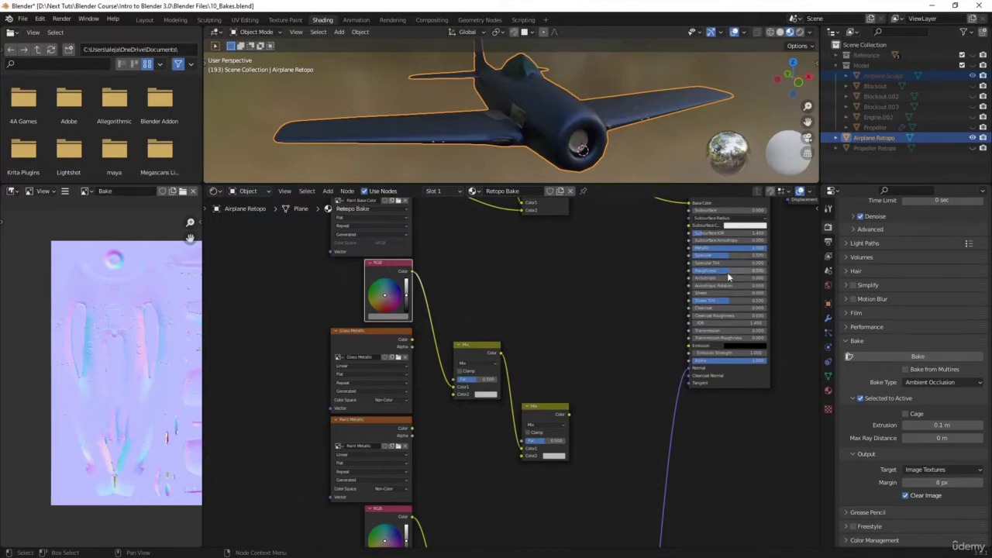
click(398, 317)
drag(394, 299, 517, 305)
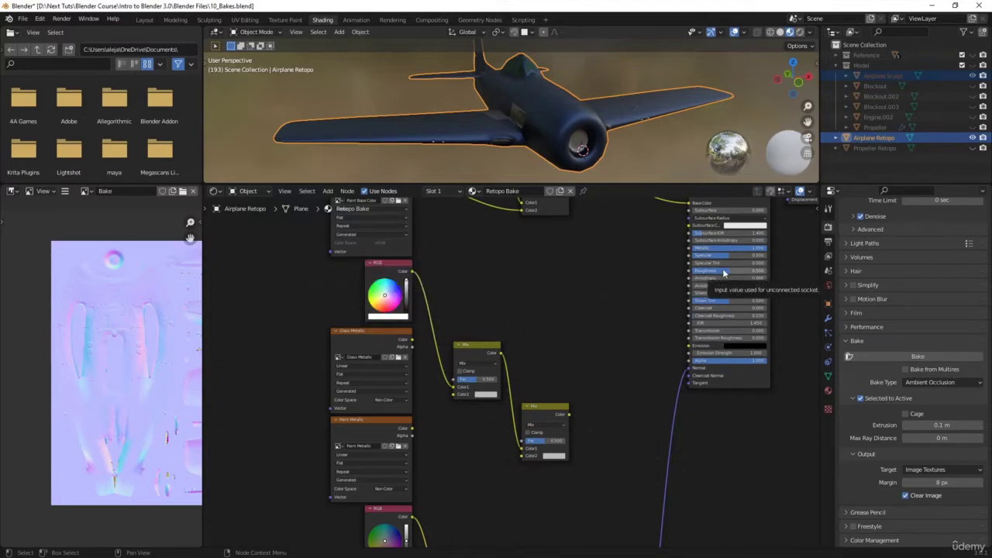
Try a Roughness value of 0.2 on the Principled BSDF and inspect the airplane's metallic shine from another angle
ctrl+drag(725, 273, 717, 273)
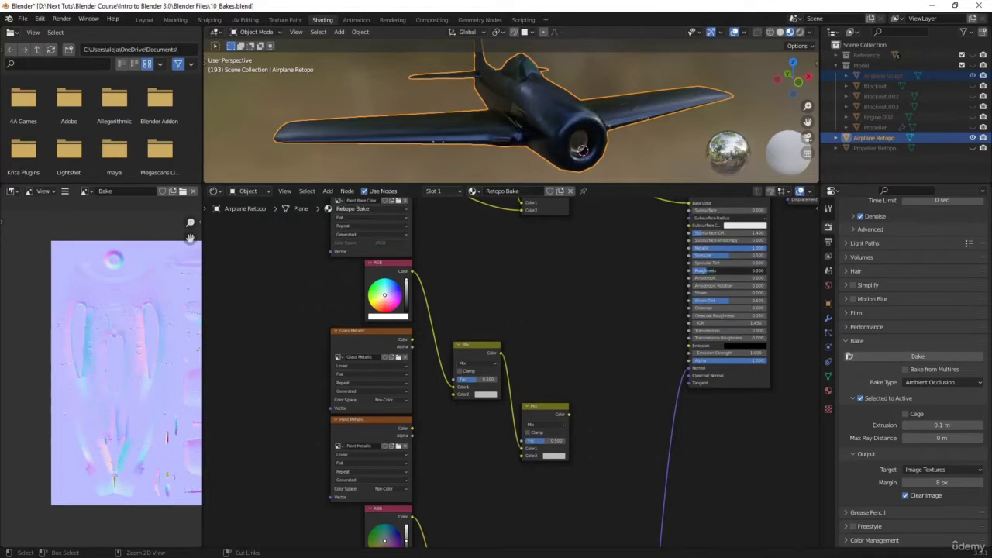
middle_drag(549, 248, 584, 249)
middle_drag(471, 117, 529, 118)
middle_drag(616, 332, 585, 248)
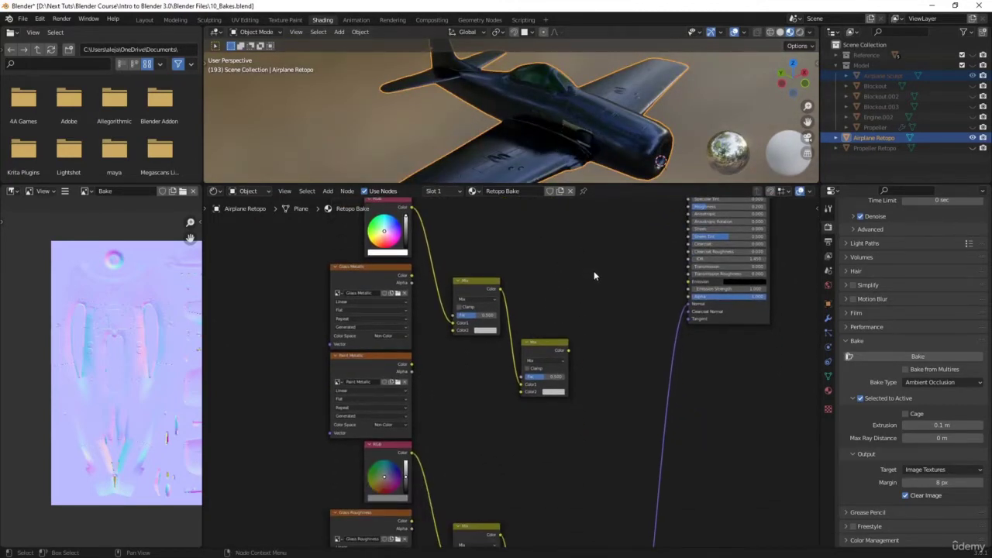
Try a dark red colour on the base color group's RGB node and undo the change
middle_drag(604, 306, 598, 359)
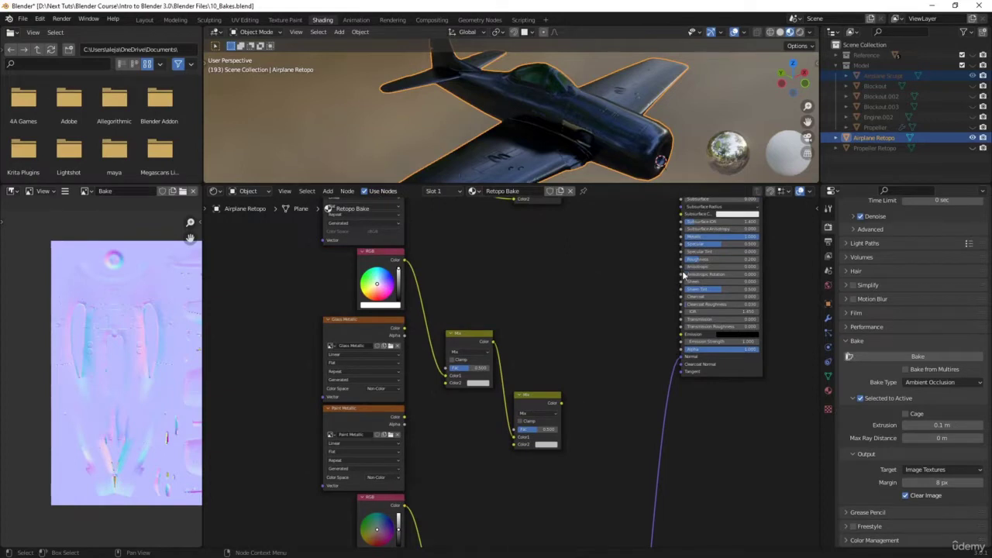
shift+scroll(590, 348, down, 4)
click(383, 465)
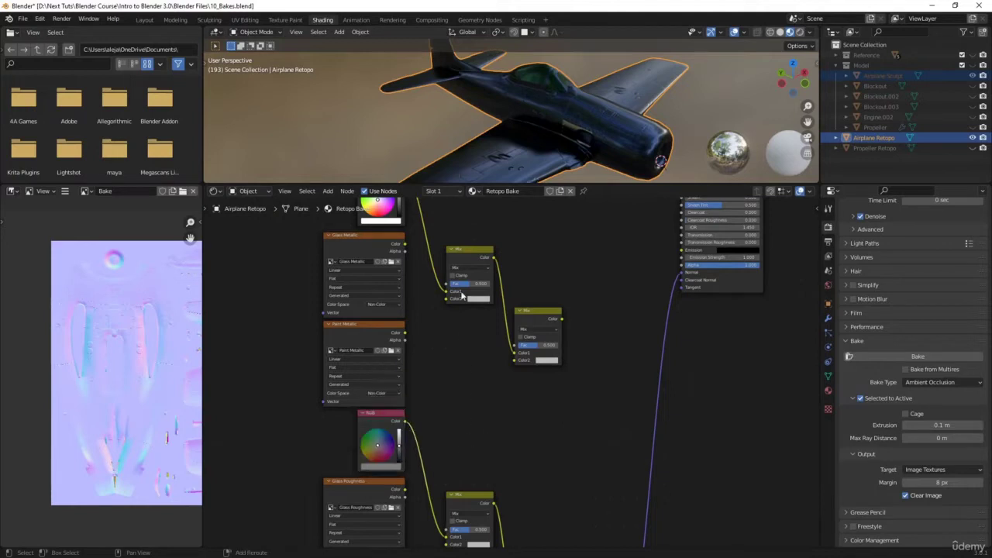
shift+middle_drag(456, 232, 439, 458)
shift+scroll(440, 457, up, 6)
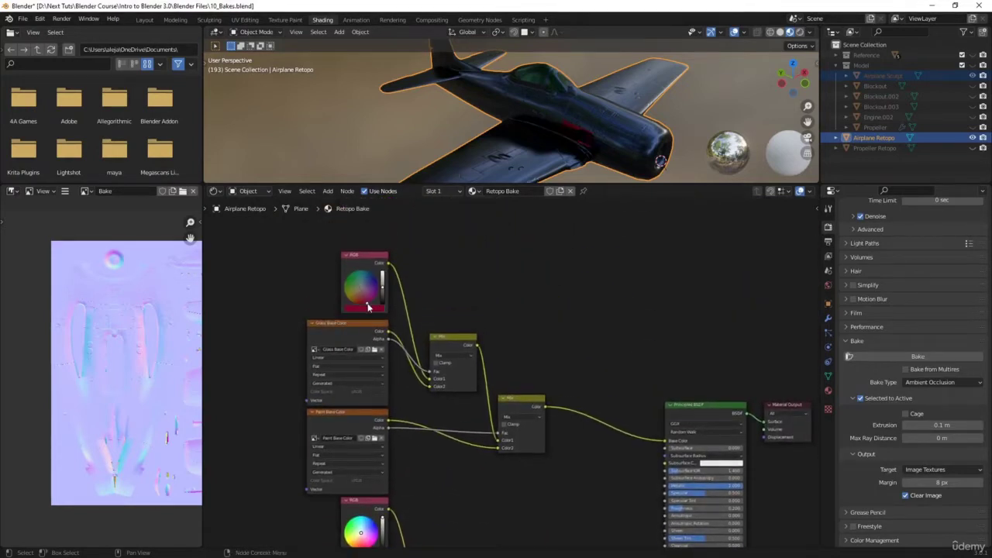
key(ctrl+z)
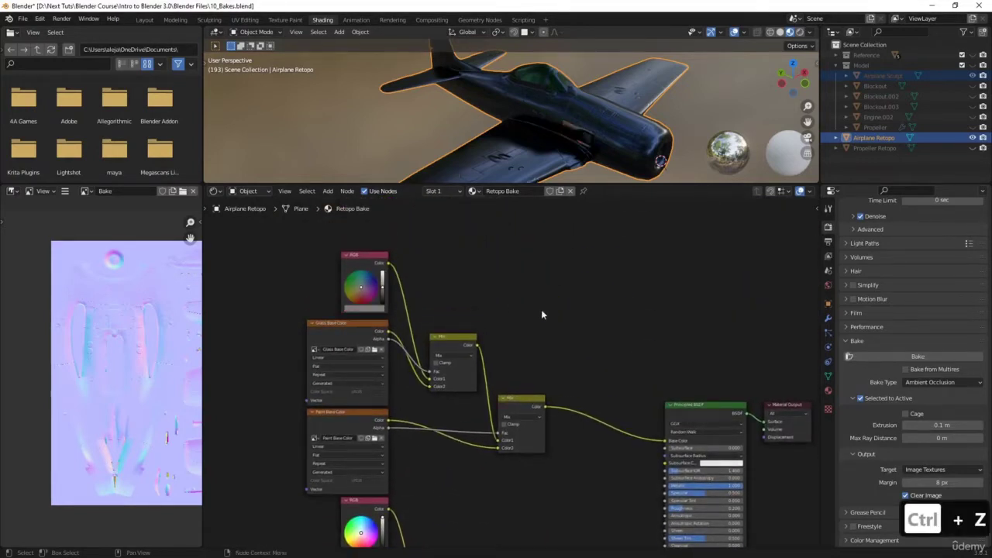
Connect Color and Alpha of the Glass Metallic and Paint Metallic textures to Color2 and Fac of their respective metallic Mix nodes
shift+scroll(546, 313, down, 15)
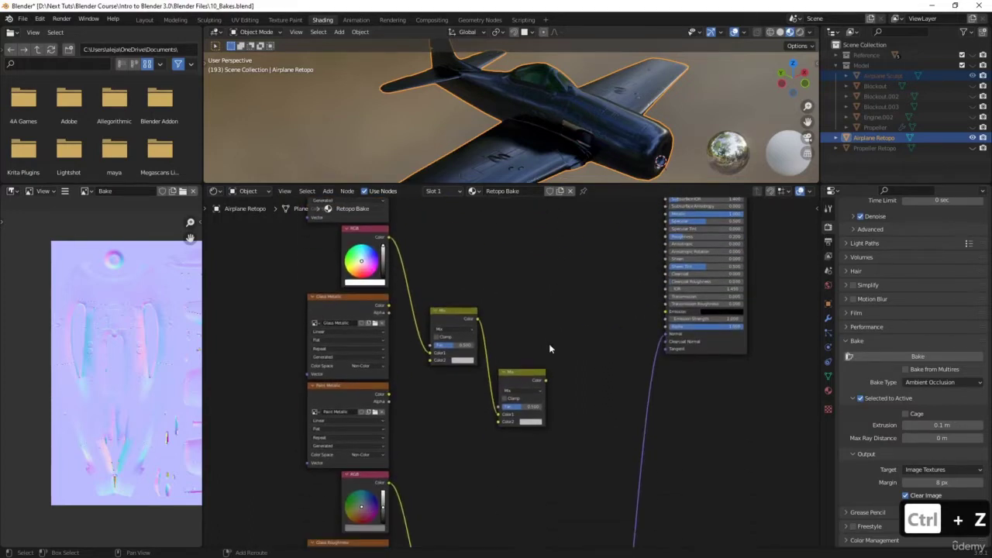
shift+middle_drag(533, 291, 575, 504)
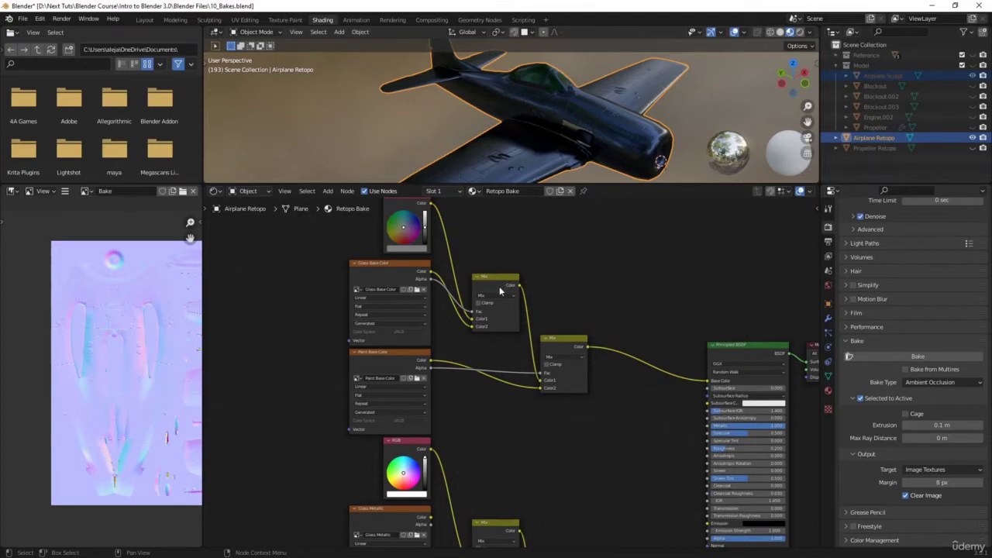
shift+scroll(536, 396, down, 2)
shift+scroll(536, 396, down, 5)
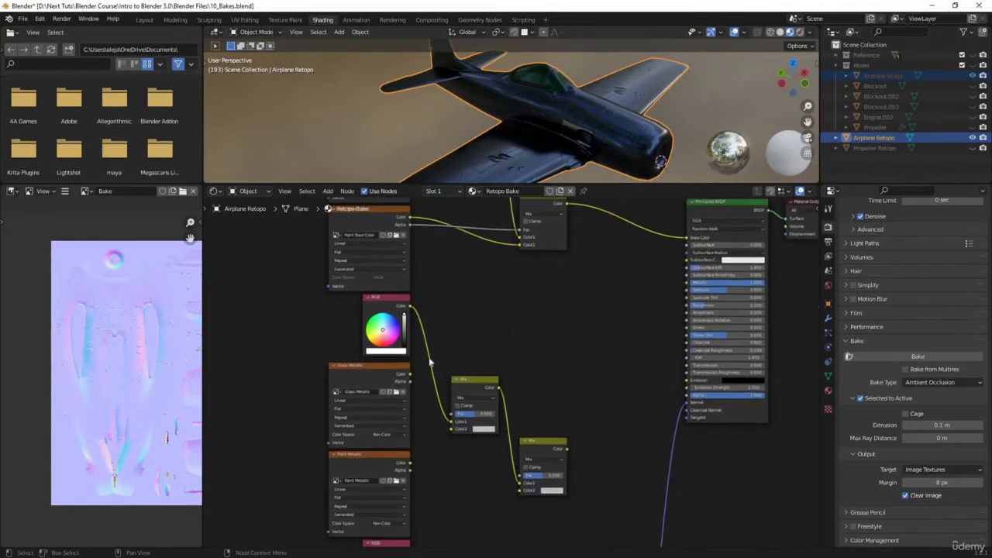
drag(410, 374, 453, 429)
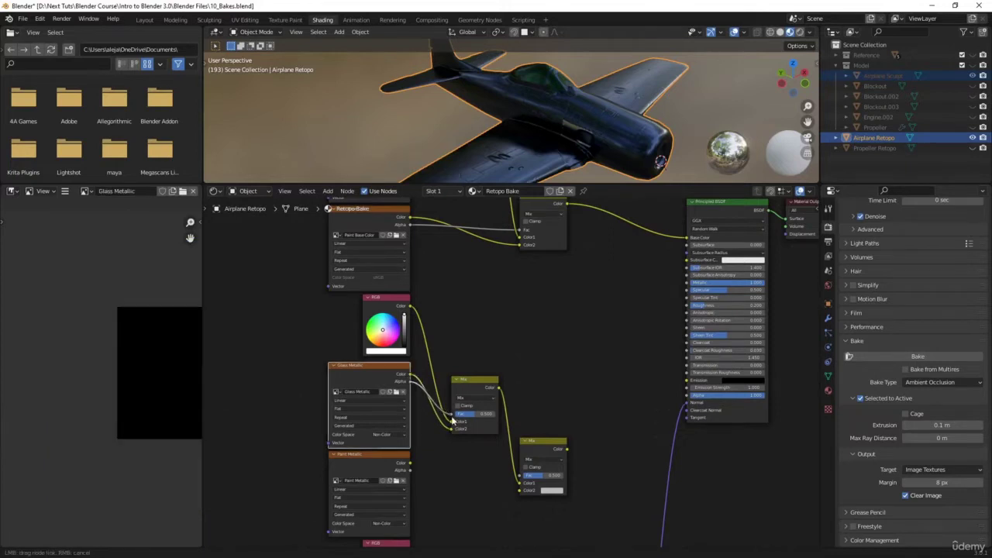
shift+scroll(454, 375, down, 5)
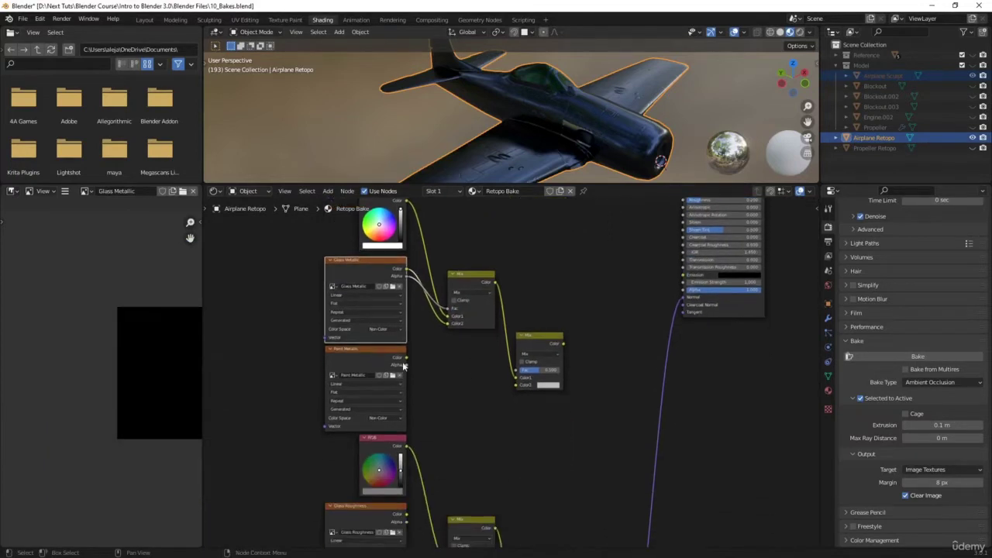
drag(406, 358, 515, 386)
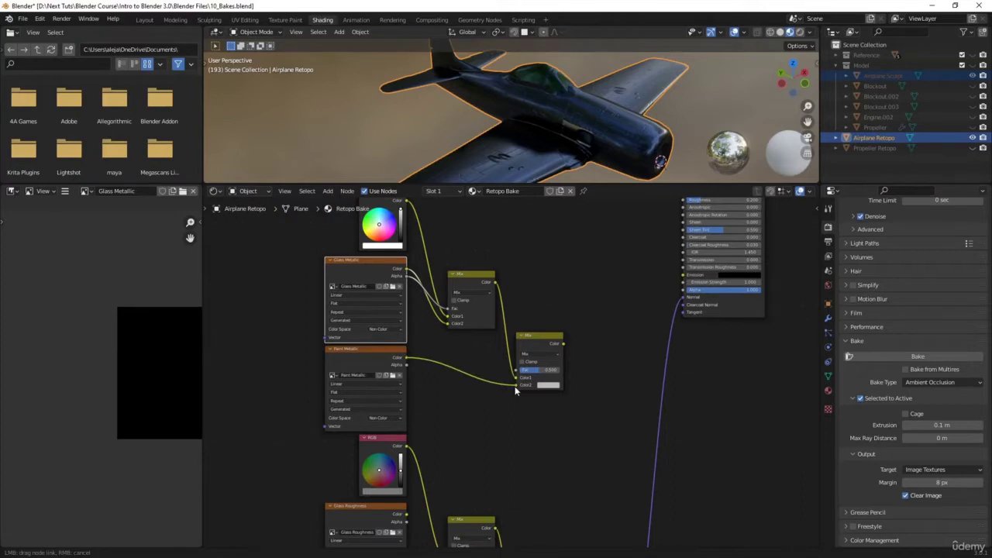
drag(403, 364, 515, 372)
Connect Color and Alpha of the Glass Roughness and Paint Roughness textures to Color2 and Fac of their respective roughness Mix nodes
middle_drag(481, 449, 468, 260)
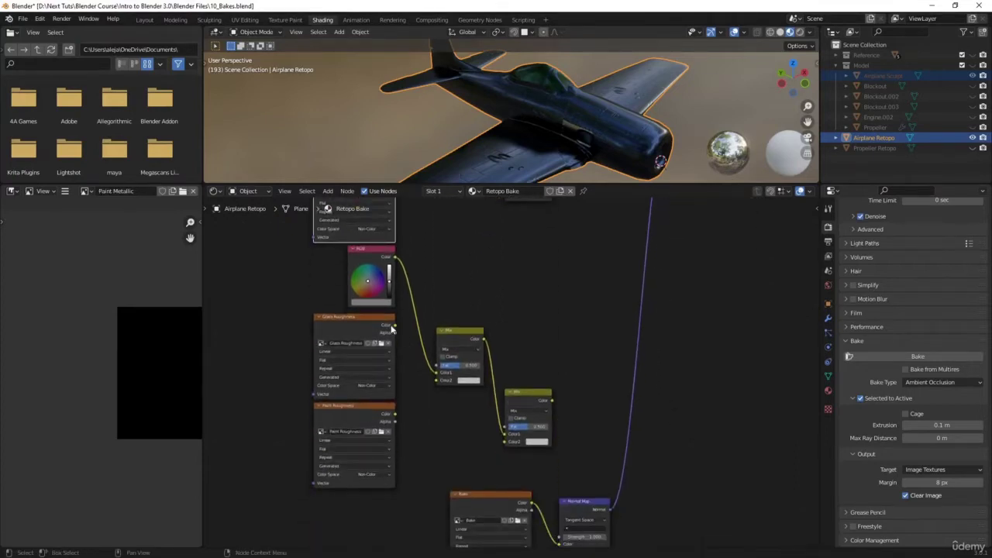
drag(394, 326, 440, 381)
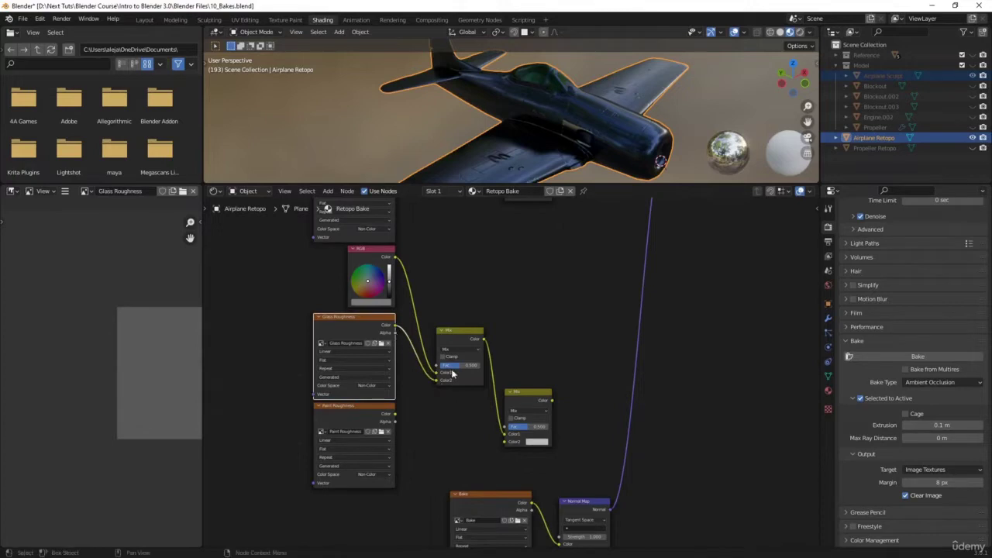
drag(397, 333, 437, 365)
drag(528, 444, 528, 444)
click(393, 425)
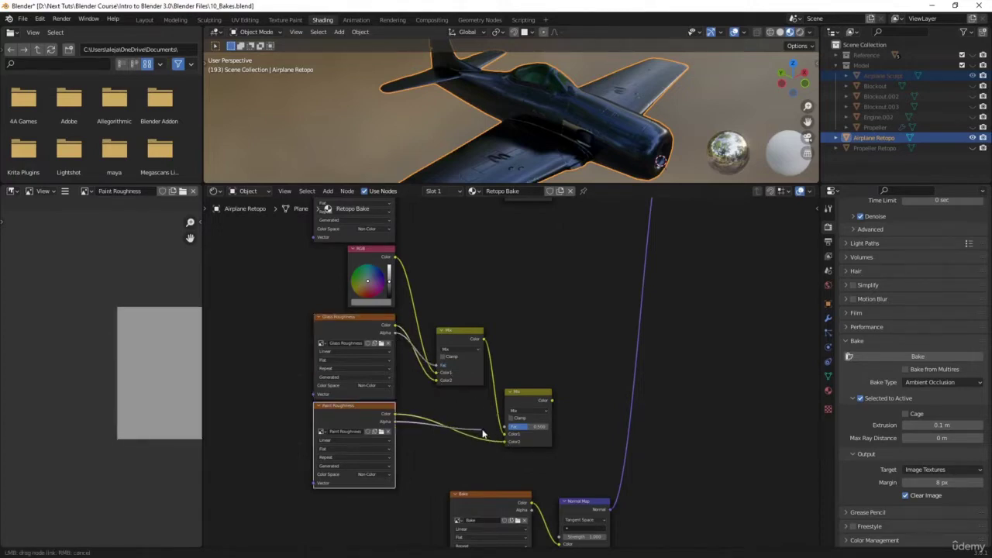
Link the final metallic Mix output to the Principled BSDF's Metallic input and the final roughness Mix output to its Roughness input
mouse_move(500, 258)
middle_down()
mouse_move(462, 423)
mouse_move(488, 381)
mouse_move(487, 486)
middle_up()
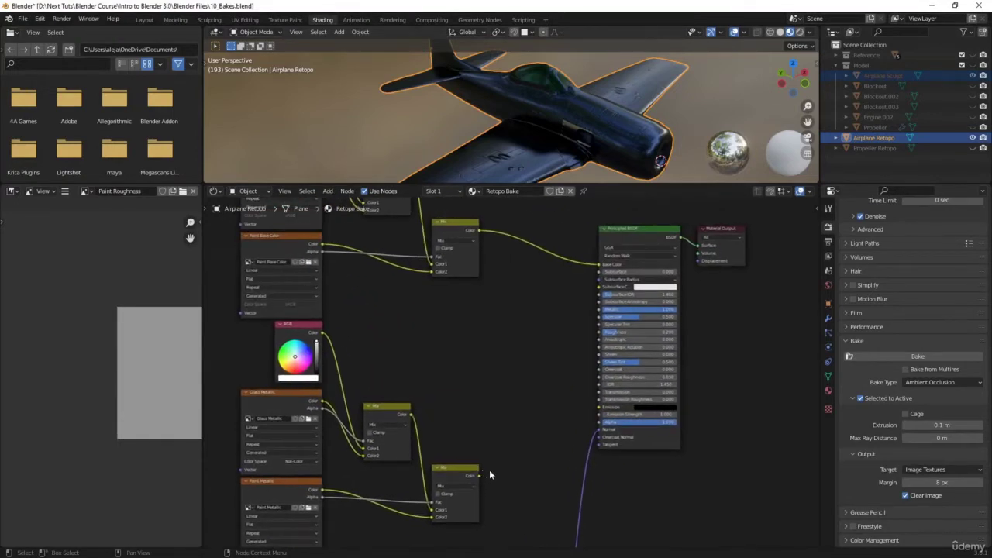
drag(479, 475, 599, 310)
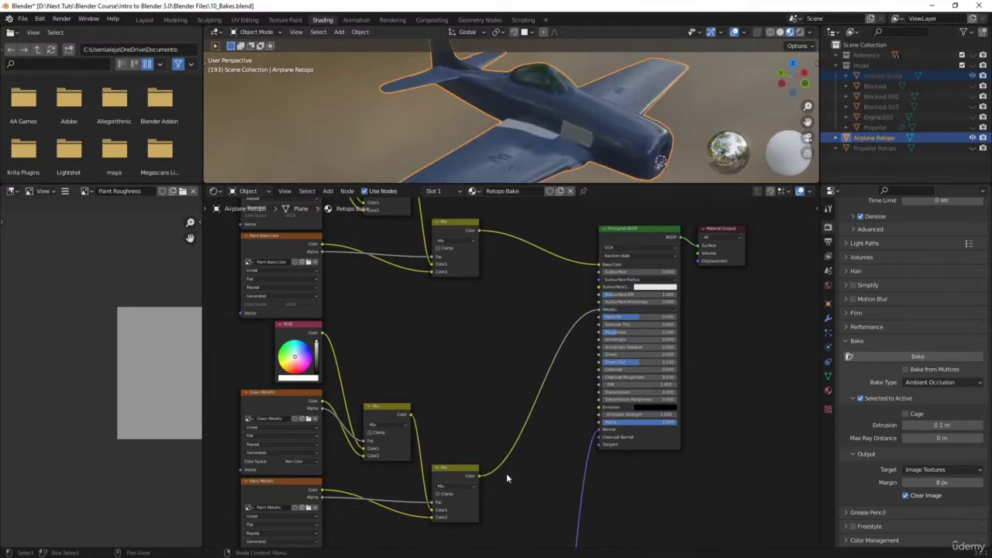
shift+scroll(506, 473, down, 6)
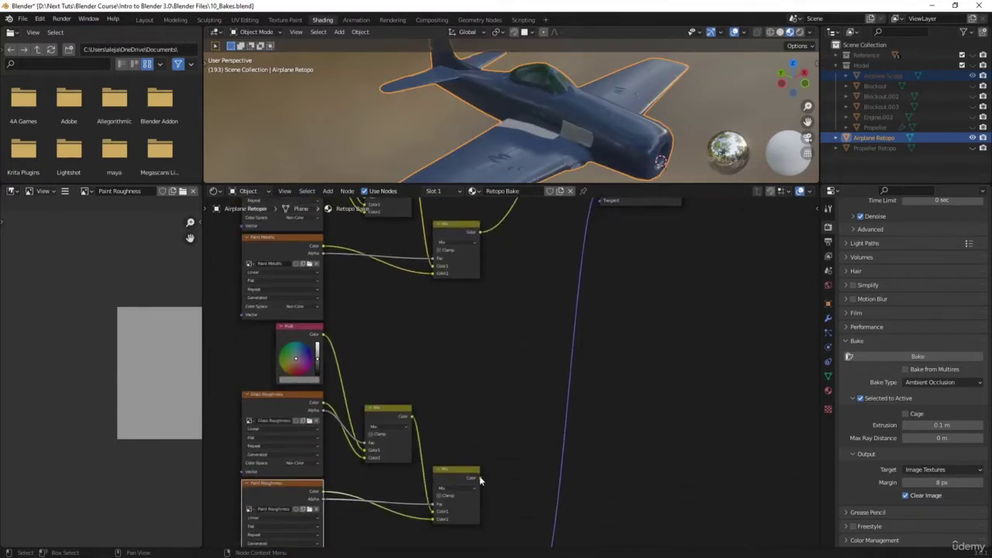
drag(489, 463, 599, 222)
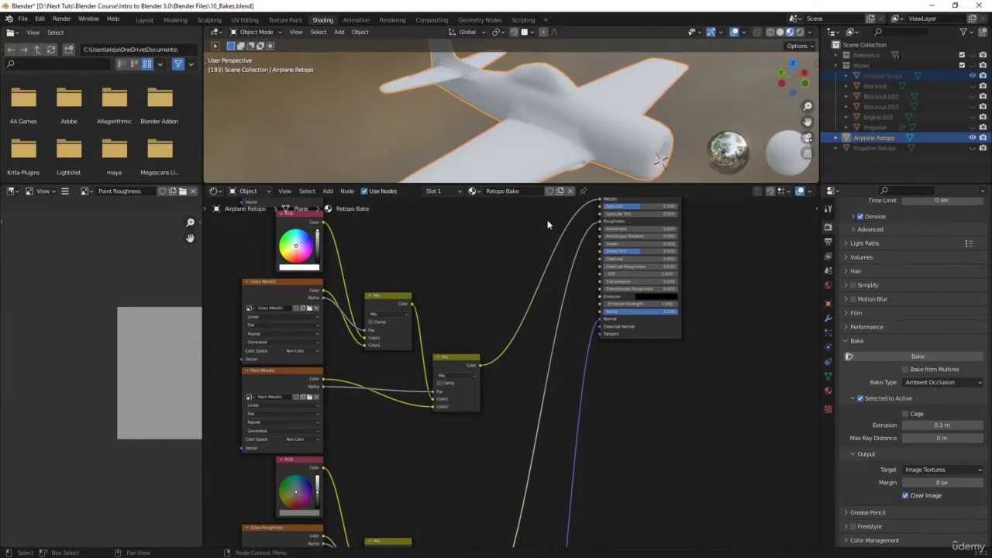
scroll(520, 256, down, 1)
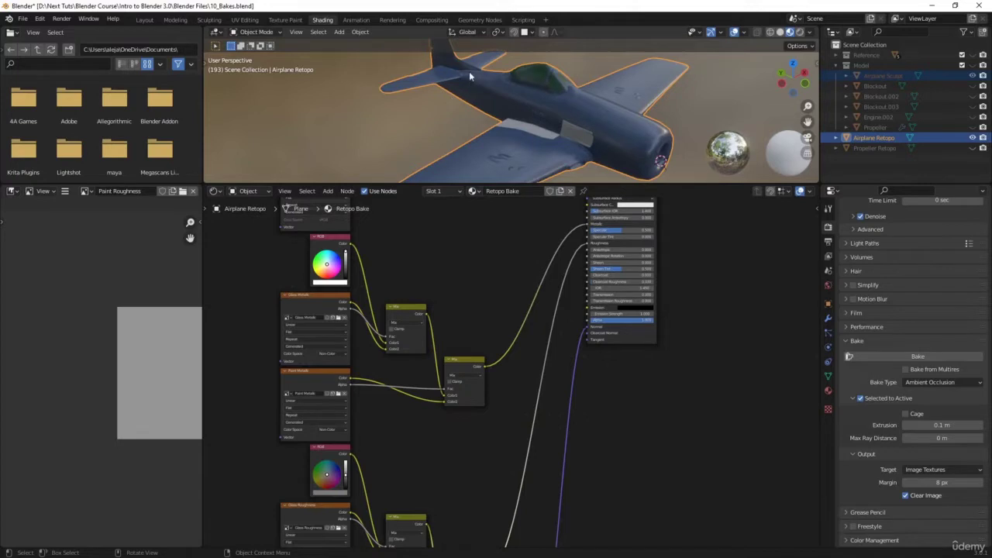
Switch to the Texture Paint workspace and make Paint Metallic the active texture slot
click(286, 20)
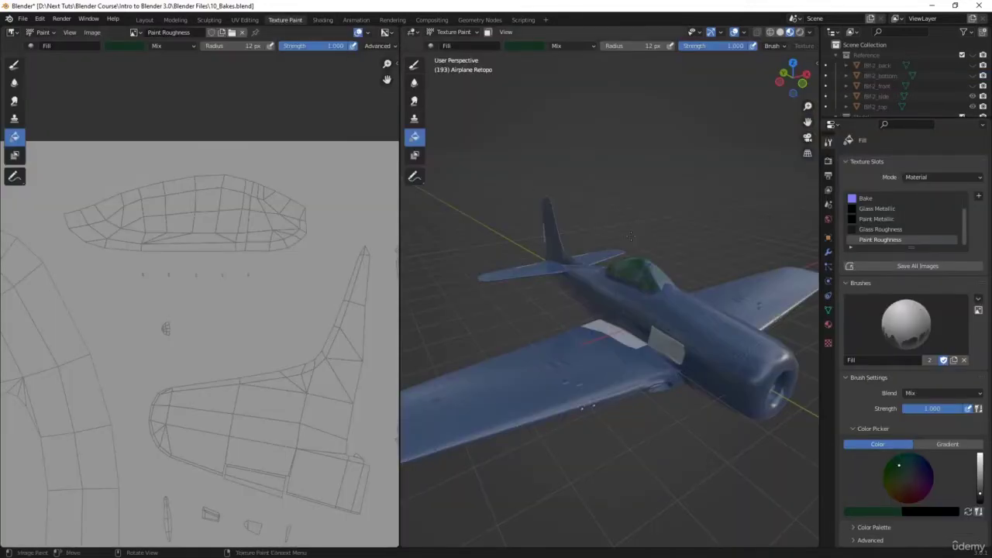
click(877, 220)
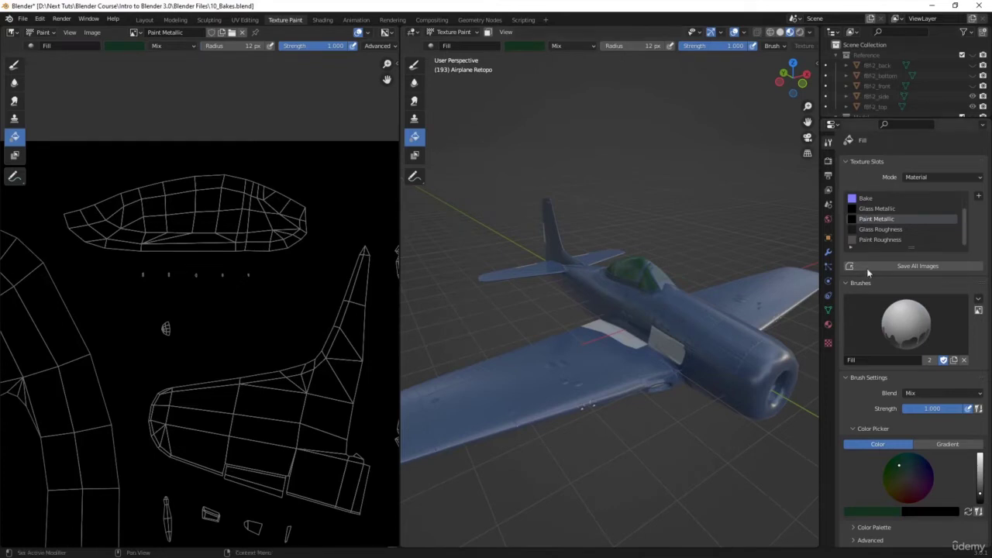
click(887, 212)
click(883, 220)
Examine the unpainted panels at the wing root and on the fuselage side near the cockpit
middle_drag(611, 269, 680, 287)
scroll(724, 304, down, 2)
scroll(682, 310, up, 5)
middle_drag(671, 328, 649, 364)
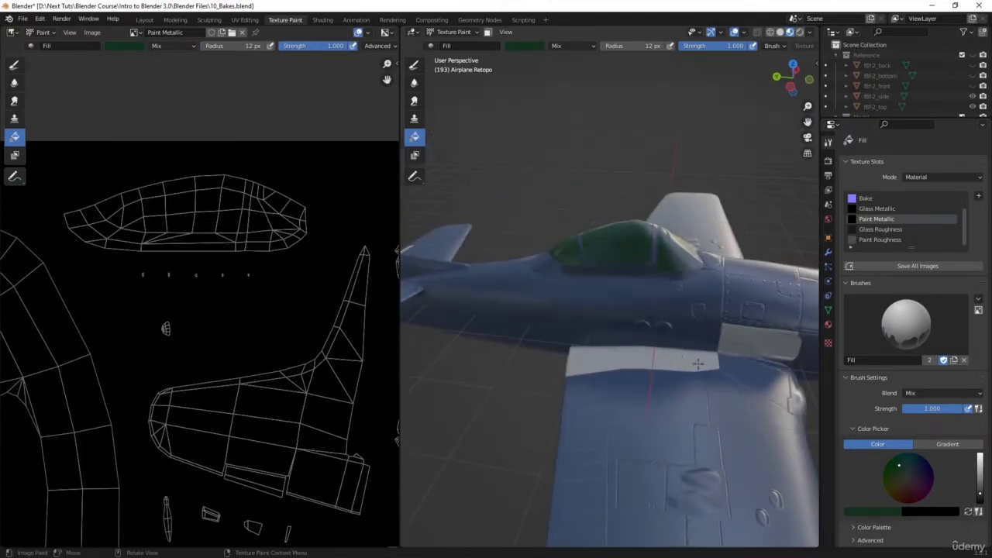
middle_drag(694, 364, 597, 316)
scroll(631, 277, up, 5)
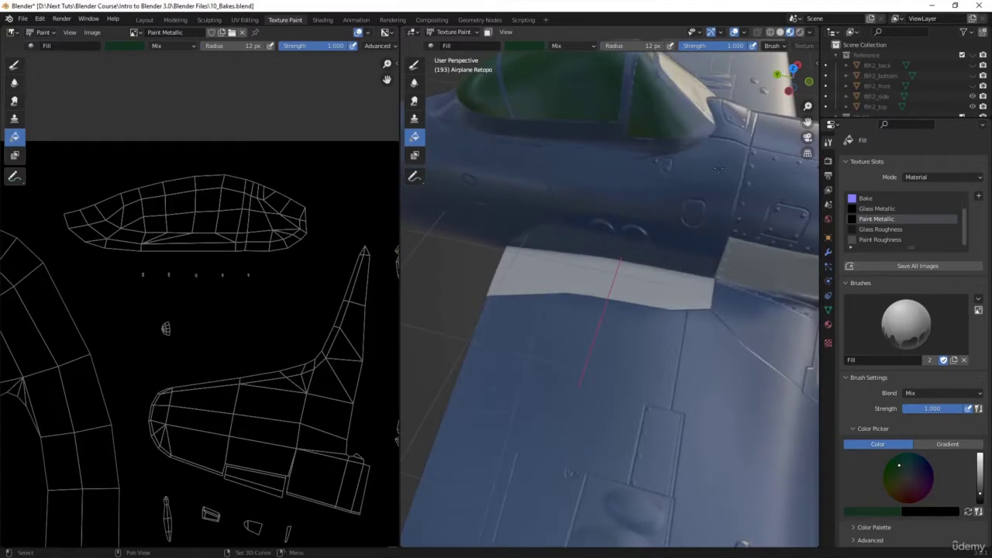
middle_drag(697, 233, 648, 288)
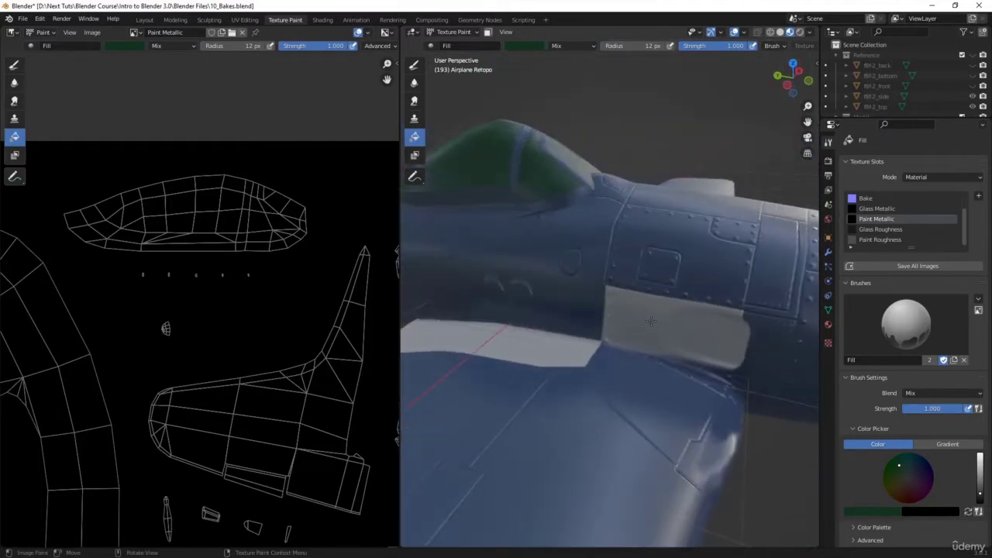
middle_drag(649, 323, 613, 360)
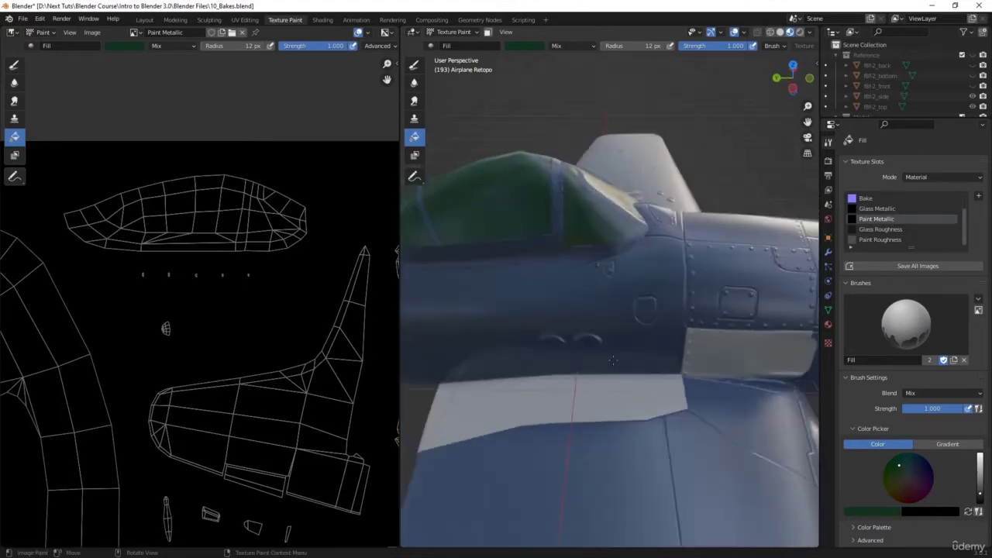
Choose the Draw brush, set its blending mode to Erase Alpha, and frame the unpainted wing-root panel
click(414, 65)
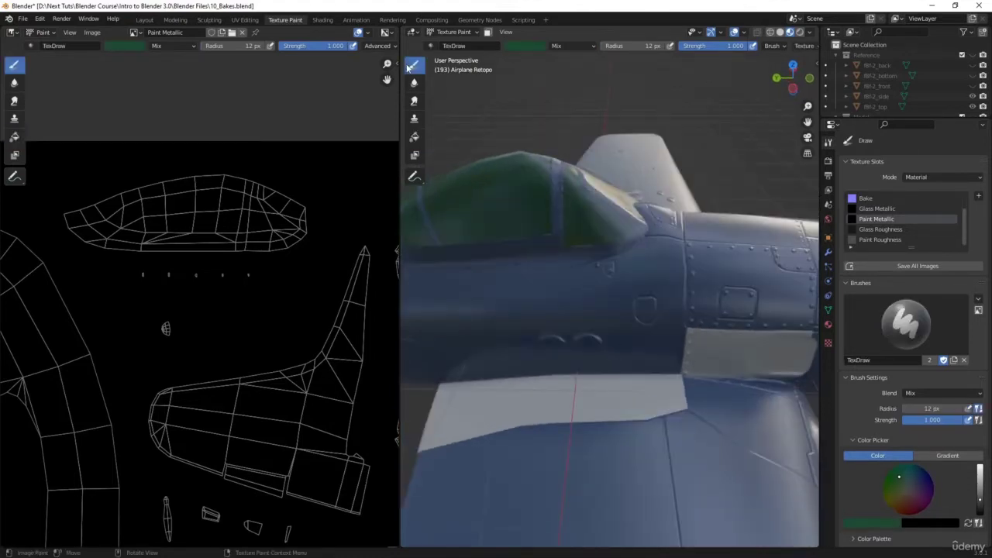
click(565, 46)
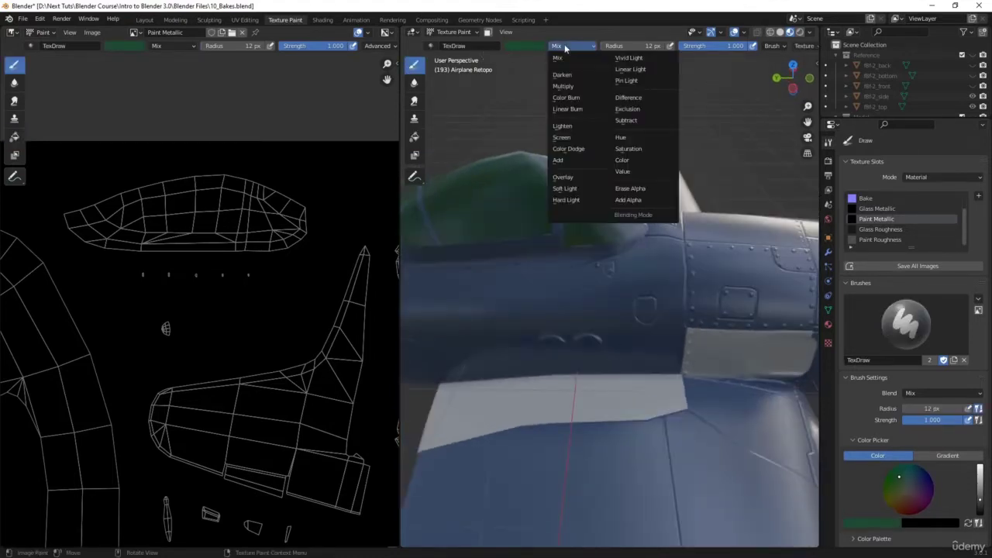
click(630, 188)
middle_drag(630, 189, 621, 308)
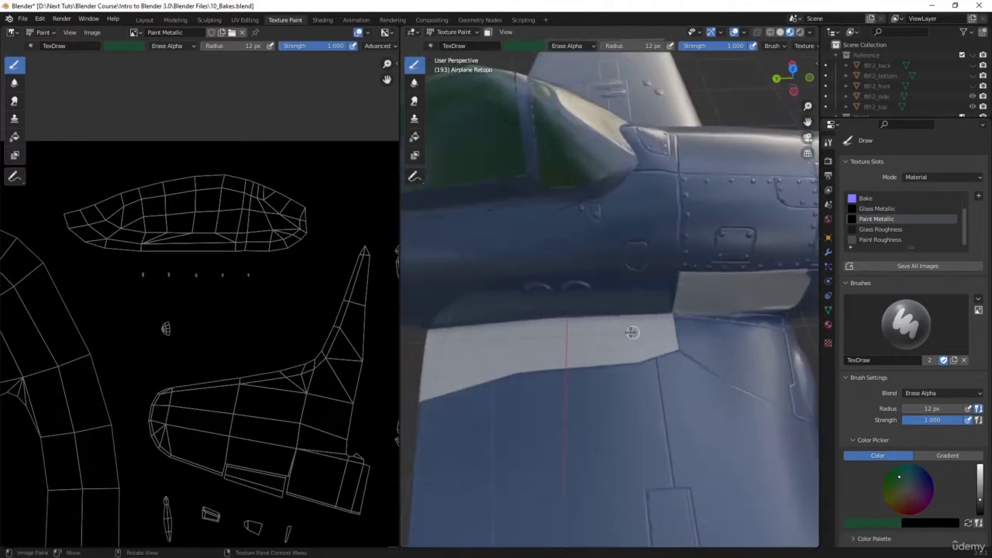
Erase the Paint Metallic alpha along the wing-root panel with 12 px strokes running the length of the panel
middle_drag(618, 343, 480, 378)
scroll(309, 365, down, 5)
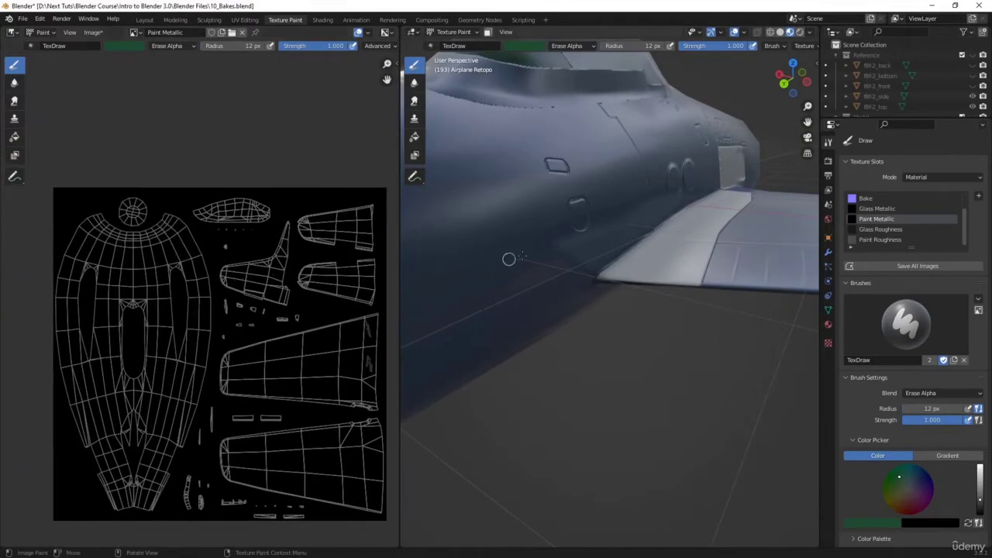
scroll(205, 288, up, 3)
middle_drag(156, 376, 375, 132)
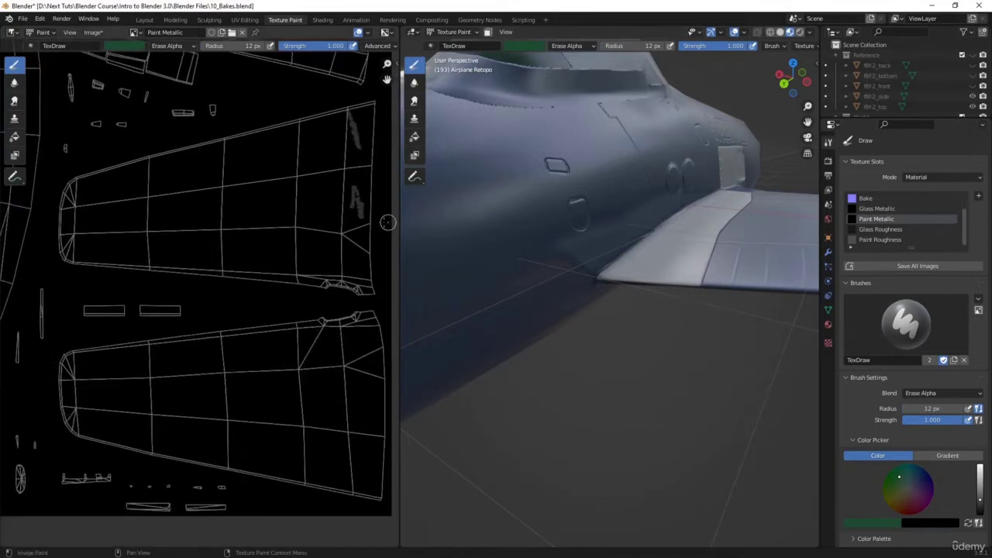
middle_drag(681, 173, 687, 274)
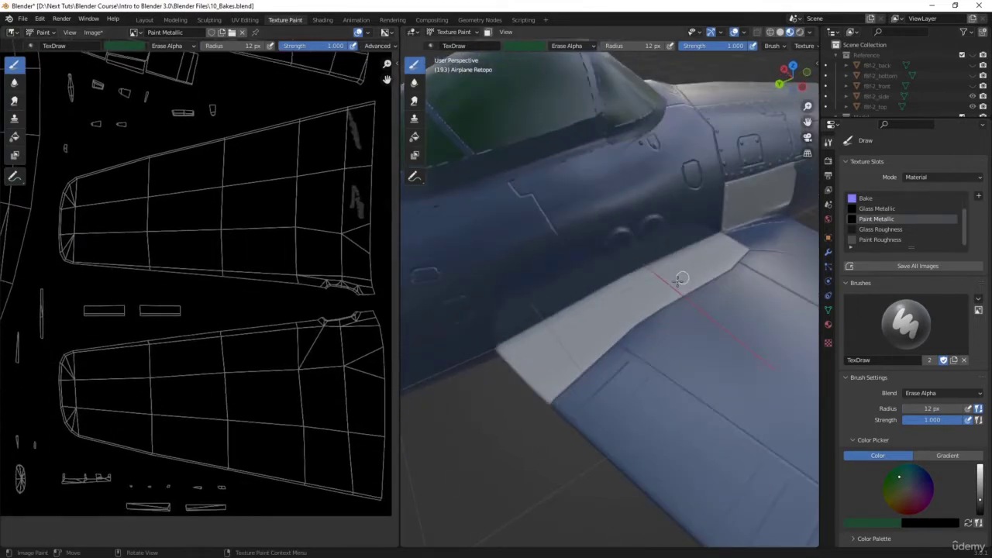
drag(660, 290, 644, 290)
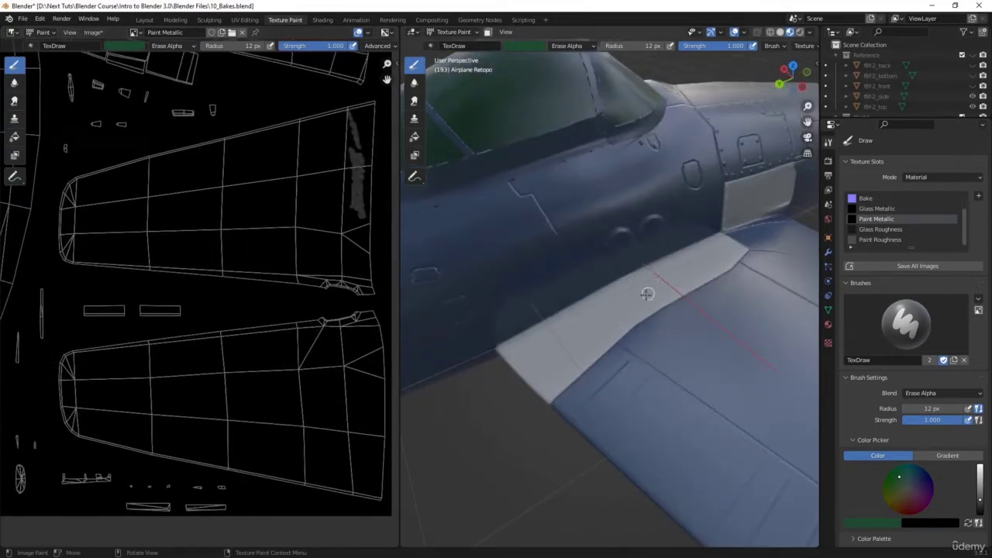
mouse_move(674, 287)
middle_down()
mouse_move(611, 321)
mouse_move(687, 290)
middle_up()
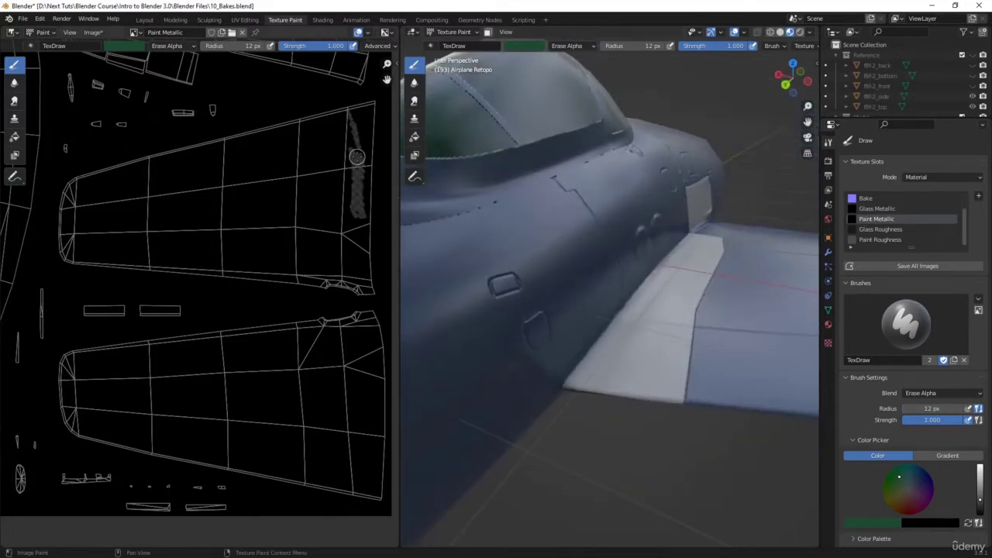
middle_drag(353, 177, 298, 231)
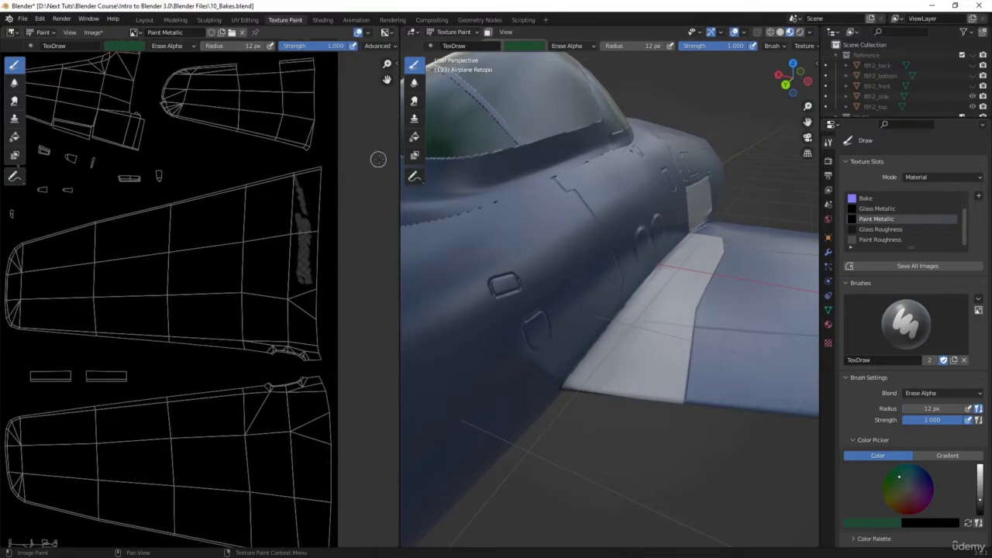
Make Glass Metallic the active texture slot, undo the last brush stroke, and bring the whole image into view
click(860, 209)
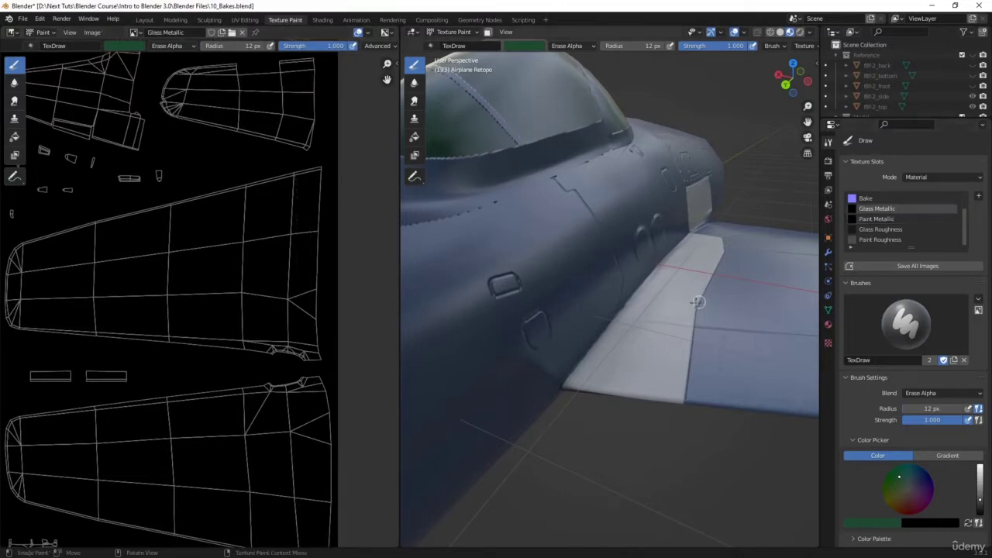
middle_drag(698, 264, 612, 288)
key(ctrl+z)
scroll(257, 268, down, 5)
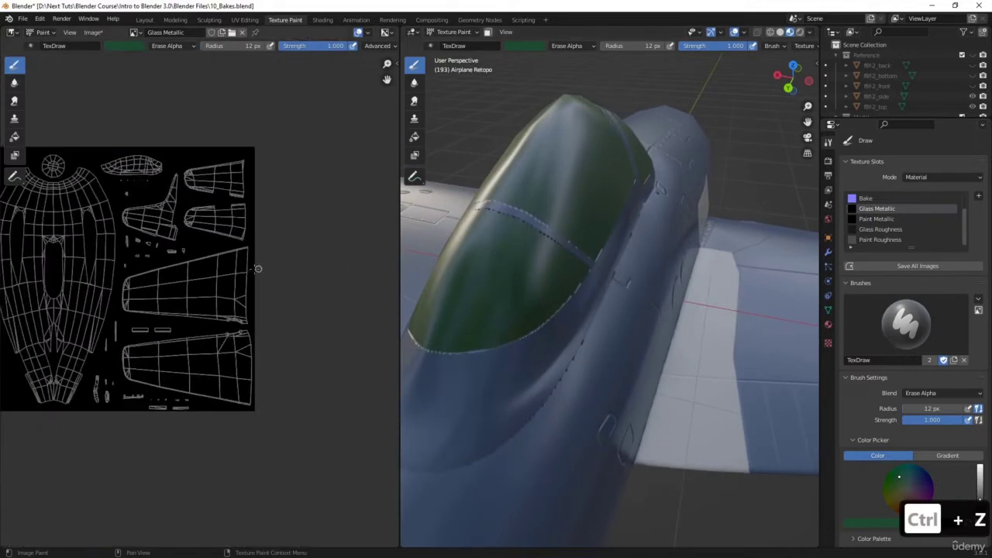
middle_drag(508, 237, 468, 230)
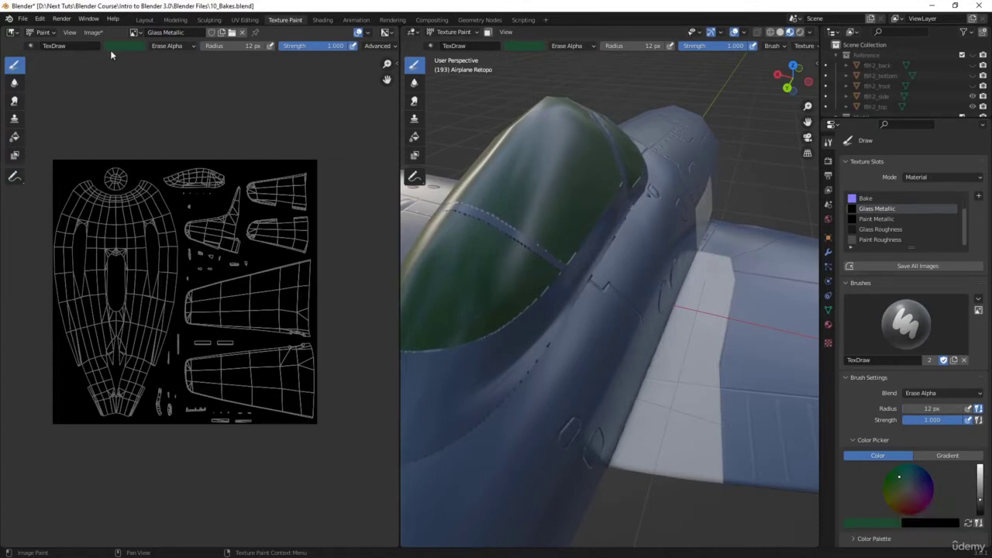
Clear the whole Glass Metallic image to transparent using the Fill tool with Erase Alpha blending instead of Mix
click(14, 136)
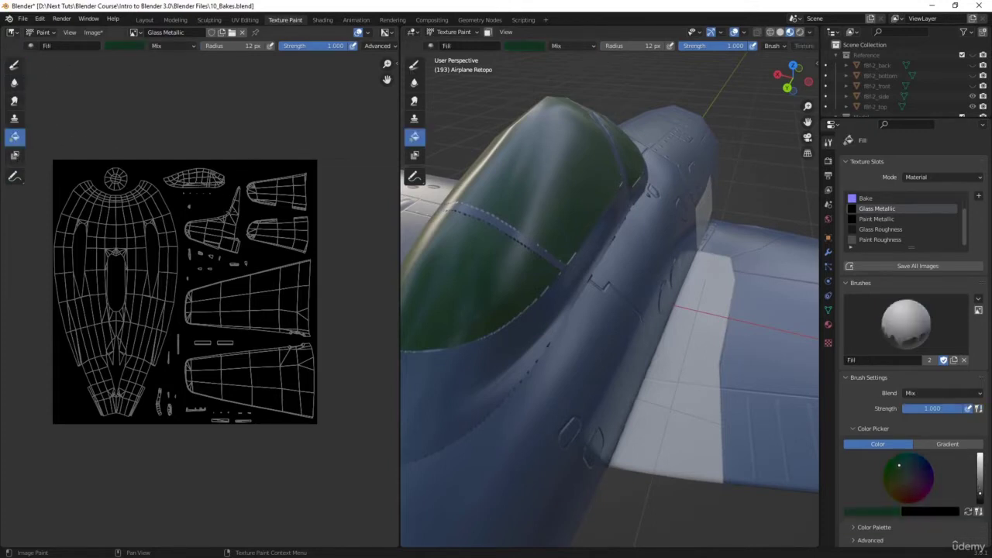
click(231, 211)
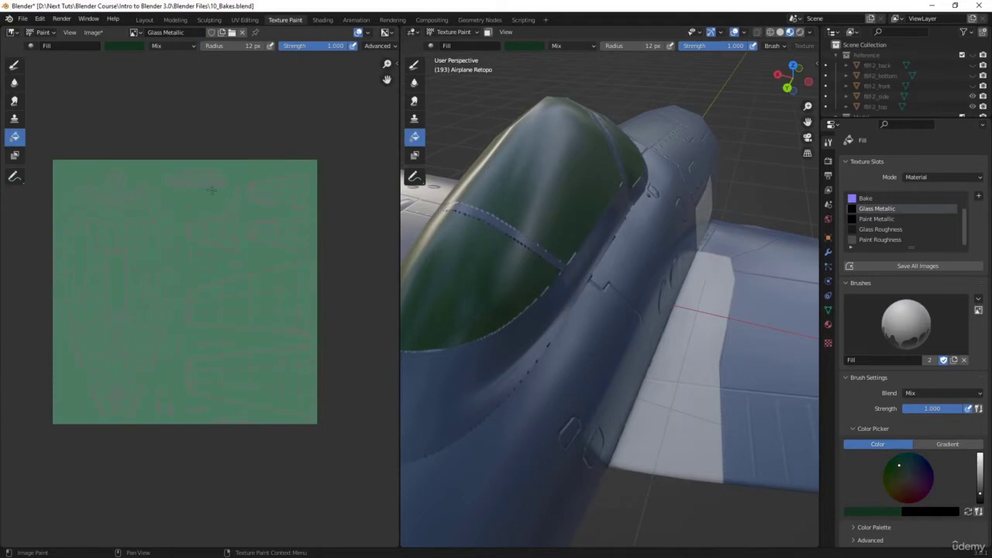
key(ctrl+z)
click(169, 46)
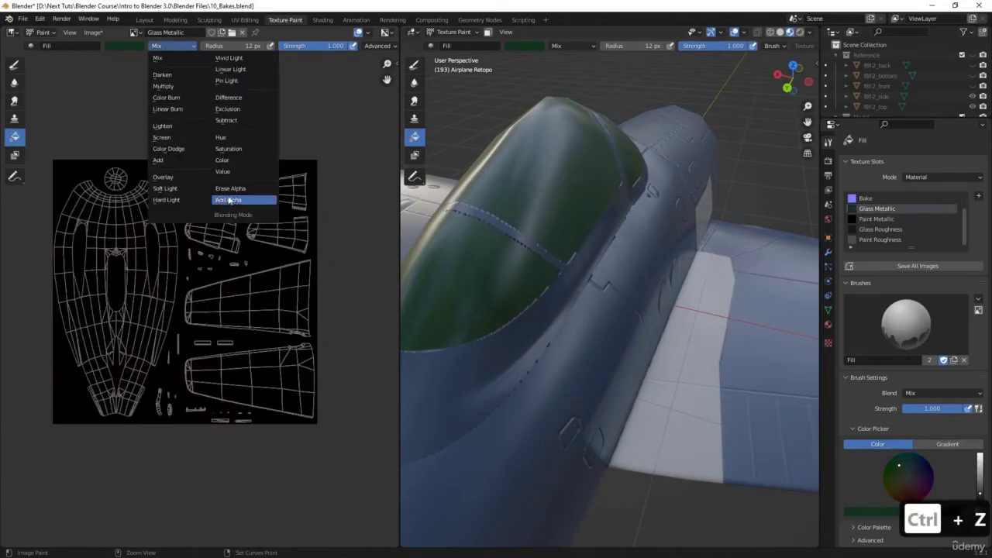
click(229, 188)
click(210, 201)
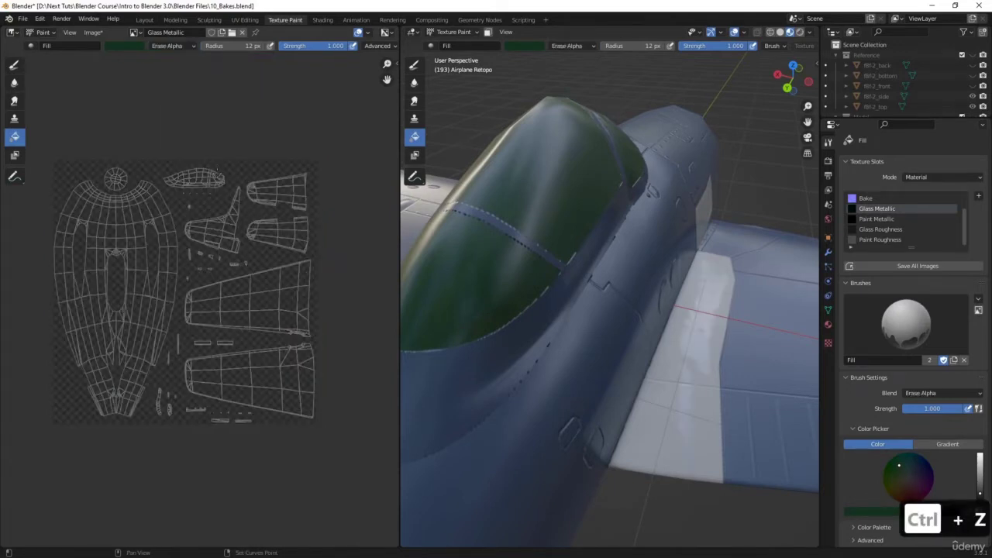
Paint the canopy island in the Glass Metallic image back to opaque using the Draw brush with Add Alpha at 32 px radius
scroll(217, 168, up, 6)
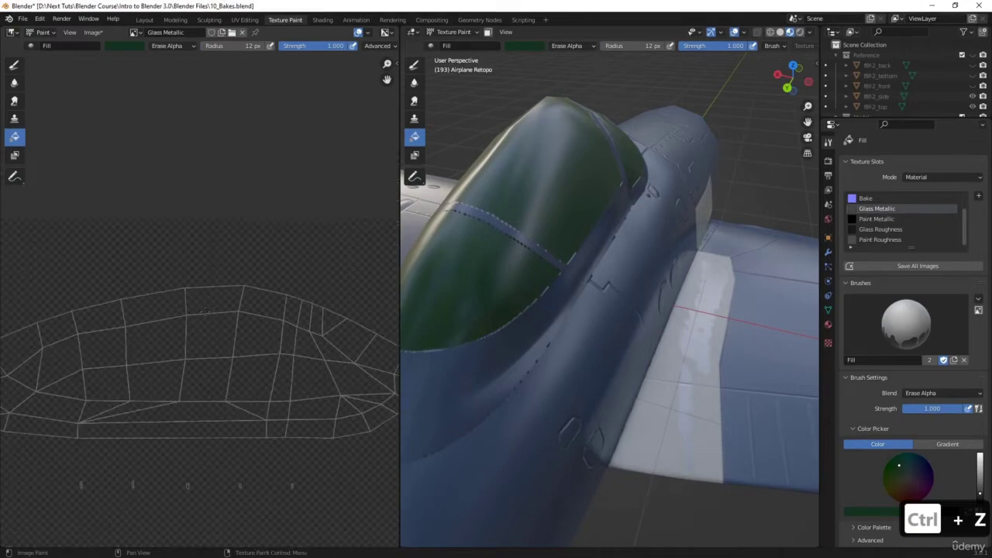
scroll(205, 312, down, 3)
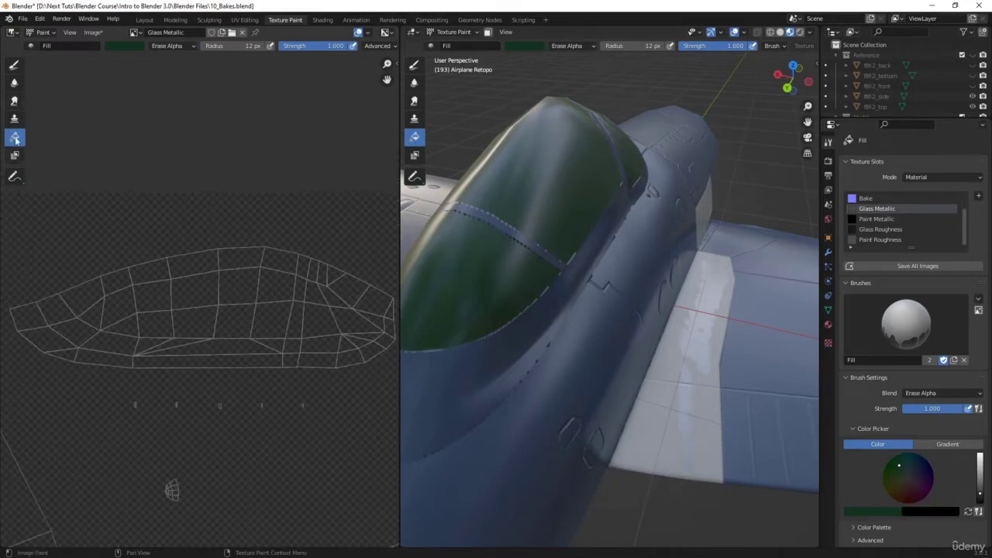
click(14, 66)
click(171, 46)
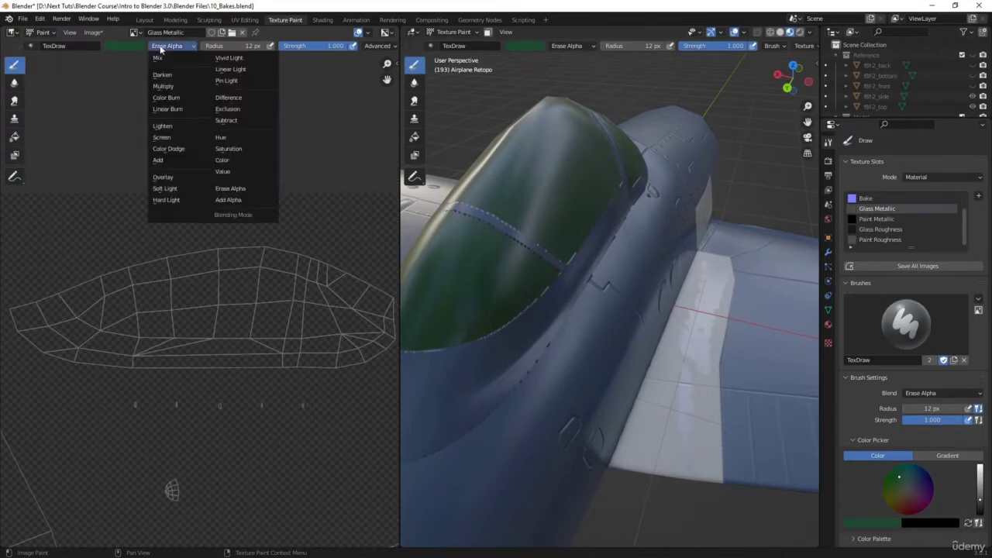
click(228, 200)
mouse_move(116, 271)
mouse_down()
mouse_move(239, 290)
mouse_move(261, 265)
mouse_move(137, 268)
mouse_move(11, 308)
mouse_move(49, 343)
mouse_move(111, 357)
mouse_move(284, 361)
mouse_move(358, 353)
mouse_move(386, 314)
mouse_move(378, 293)
mouse_move(253, 246)
mouse_move(175, 251)
mouse_move(23, 302)
mouse_move(29, 333)
mouse_move(159, 361)
mouse_move(230, 354)
mouse_move(49, 358)
mouse_move(56, 301)
mouse_move(256, 353)
mouse_move(355, 339)
mouse_move(343, 285)
mouse_move(232, 275)
mouse_move(84, 302)
mouse_move(316, 287)
mouse_move(337, 299)
mouse_move(233, 330)
mouse_move(51, 325)
mouse_move(200, 356)
mouse_move(336, 362)
mouse_move(333, 264)
mouse_move(167, 263)
mouse_move(196, 319)
mouse_up()
key(f)
click(360, 313)
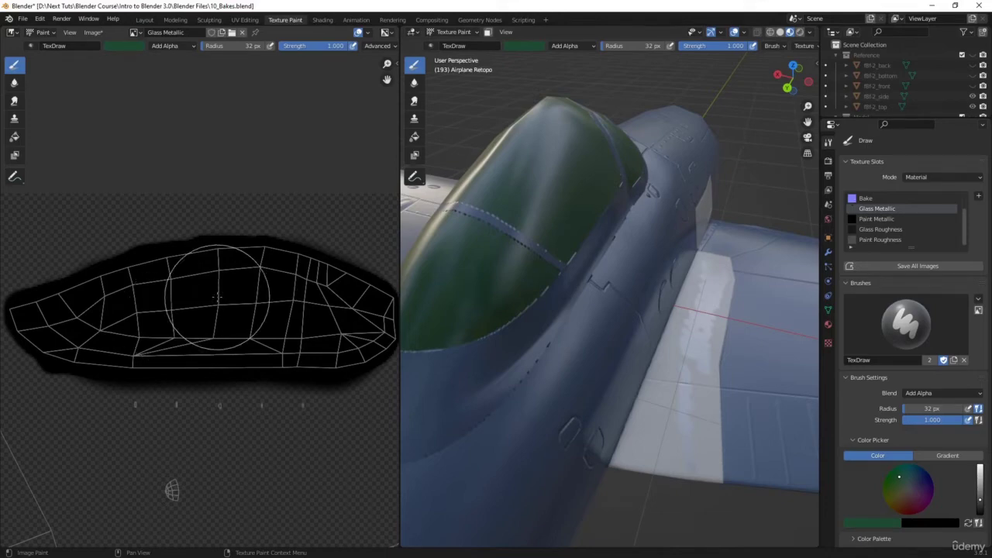
Reduce the brush radius to 10 px and paint Glass Metallic alpha onto the two small round inserts on the wing's leading edge
middle_drag(693, 364, 609, 281)
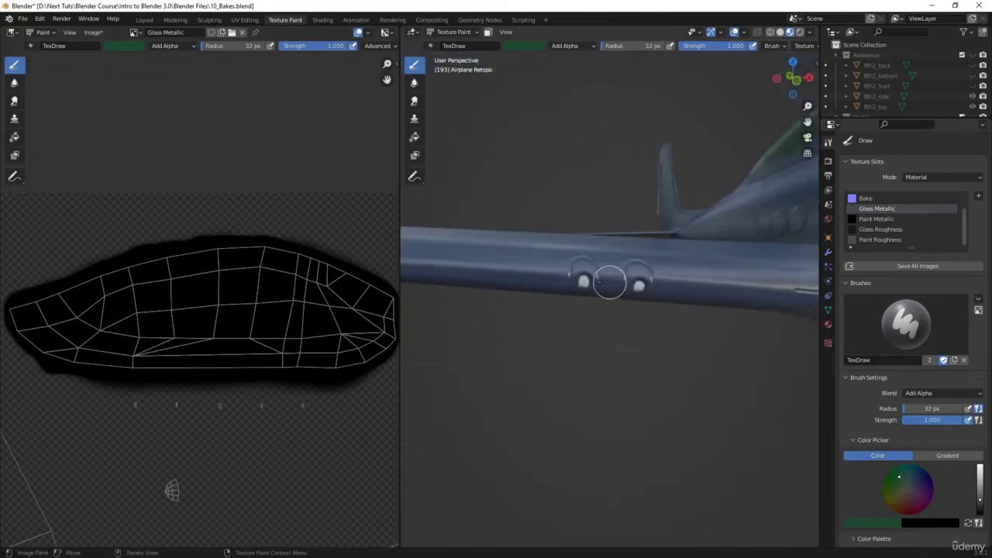
key(f)
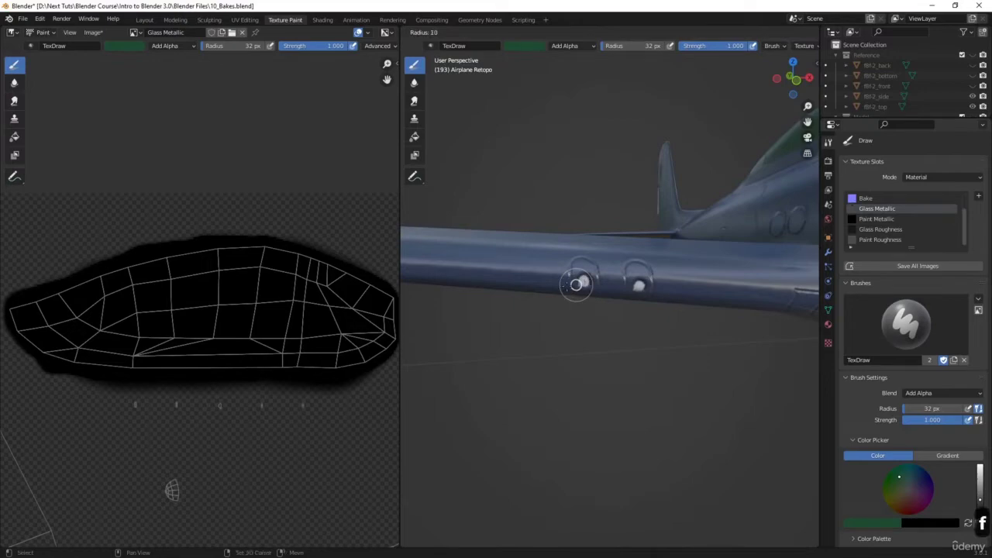
click(573, 287)
scroll(572, 288, up, 2)
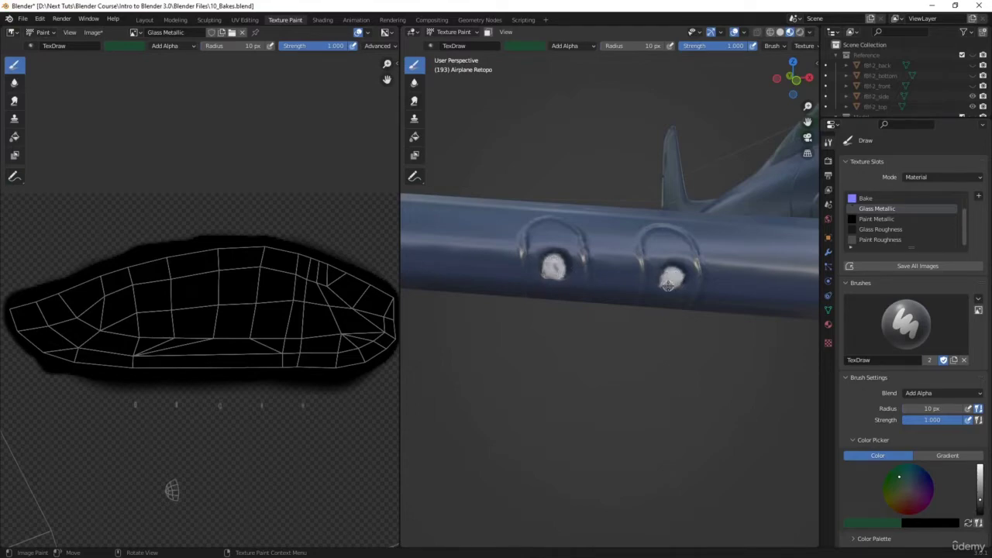
Paint Glass Metallic alpha onto the small round insert on the underside of the fuselage
scroll(644, 359, down, 8)
middle_drag(644, 358, 740, 252)
scroll(553, 470, up, 6)
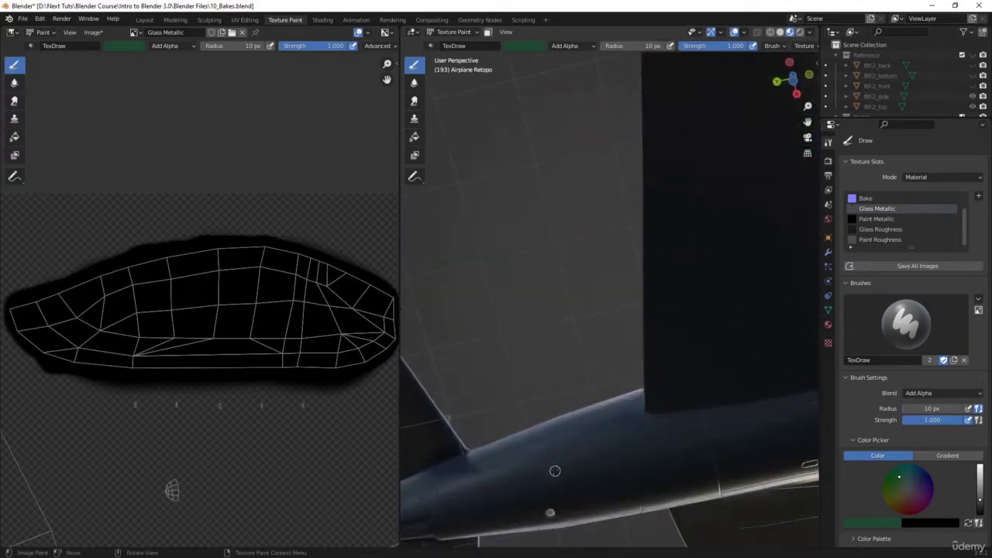
shift+middle_drag(553, 469, 596, 320)
scroll(587, 374, up, 5)
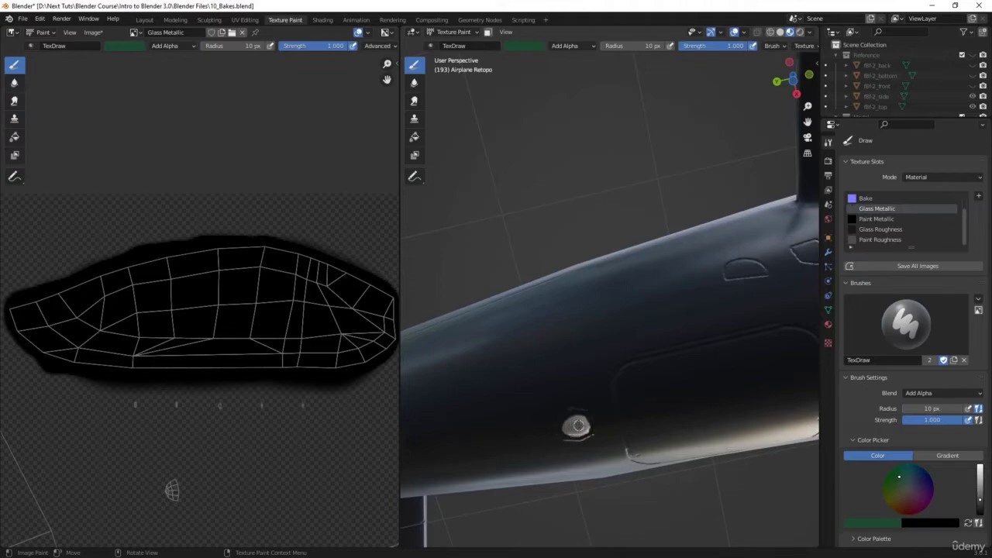
Paint Glass Metallic alpha onto the small inserts at the rear end of the tail
scroll(578, 426, down, 5)
middle_drag(691, 272, 643, 349)
scroll(642, 350, down, 4)
middle_drag(473, 236, 510, 237)
scroll(545, 238, up, 4)
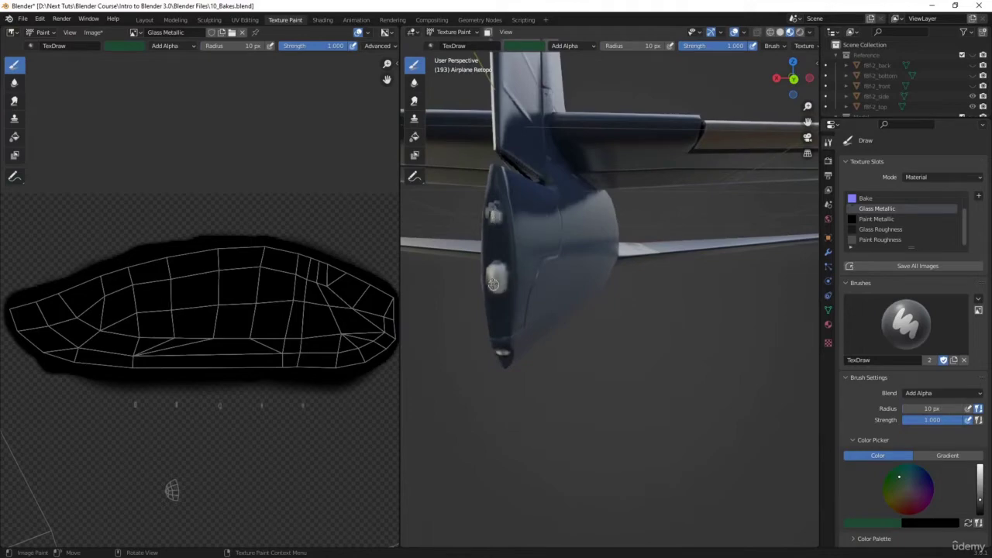
middle_drag(499, 268, 496, 254)
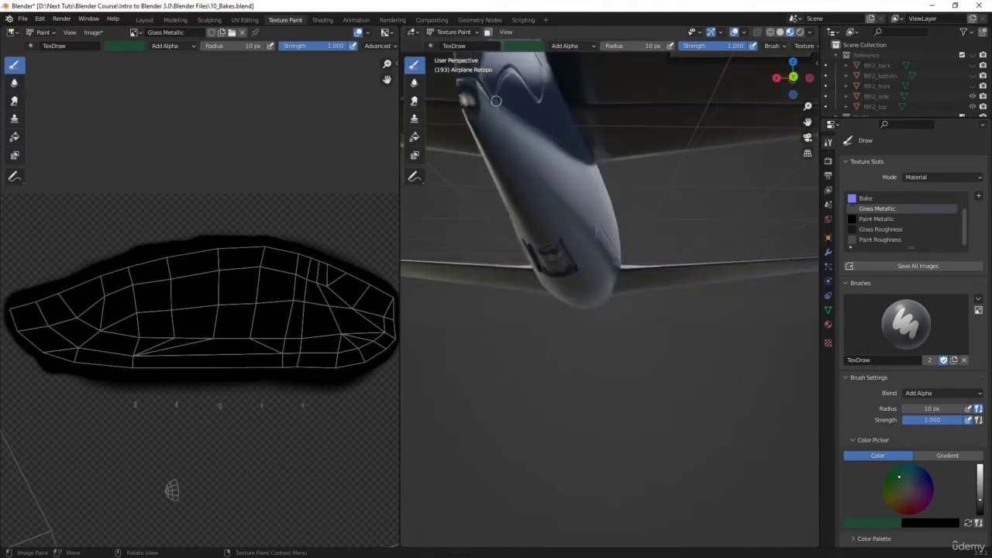
Check the wing-root panels from above and make Paint Metallic the active texture slot, showing its full image
scroll(615, 241, down, 8)
middle_drag(615, 241, 460, 333)
scroll(460, 332, up, 2)
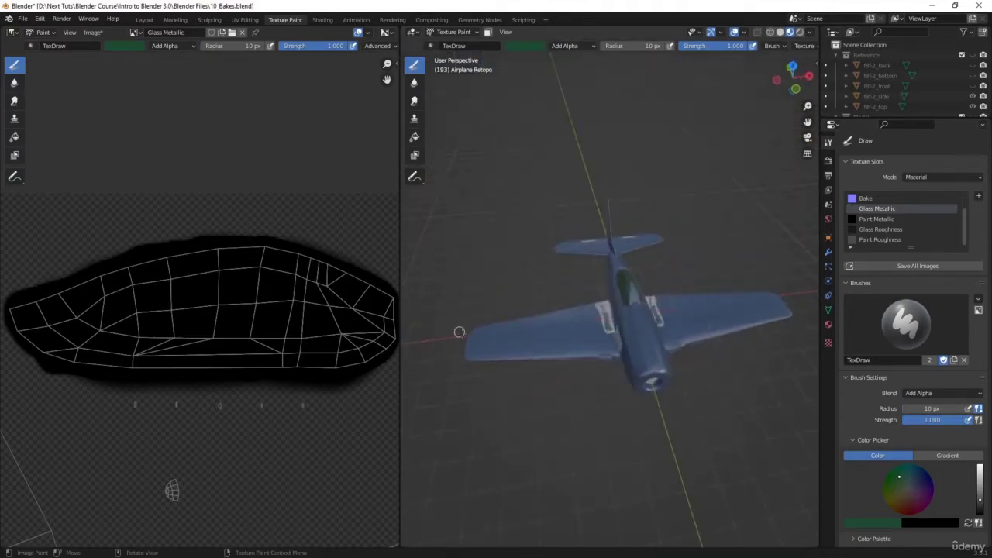
scroll(595, 334, up, 5)
middle_drag(606, 344, 664, 351)
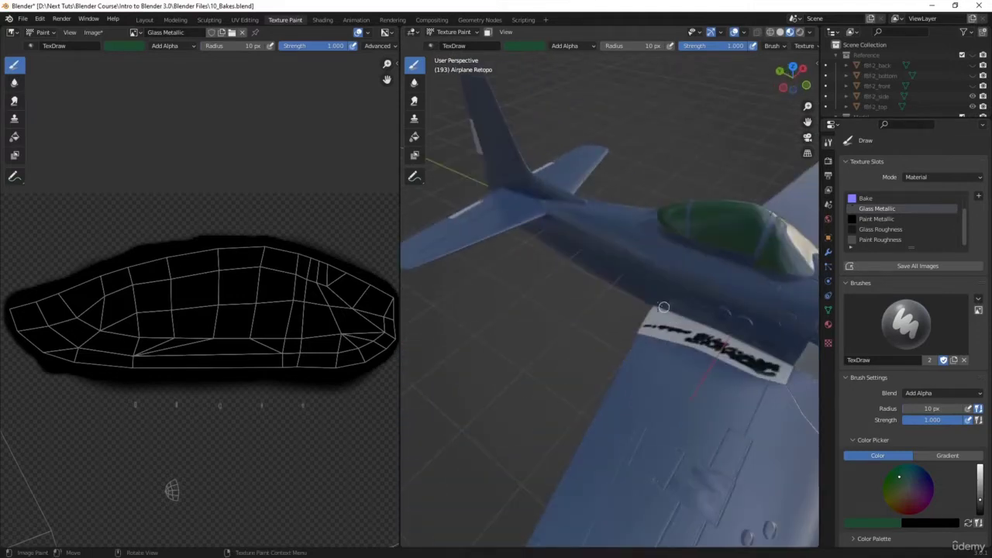
mouse_move(663, 307)
middle_down()
mouse_move(566, 304)
mouse_move(645, 302)
middle_up()
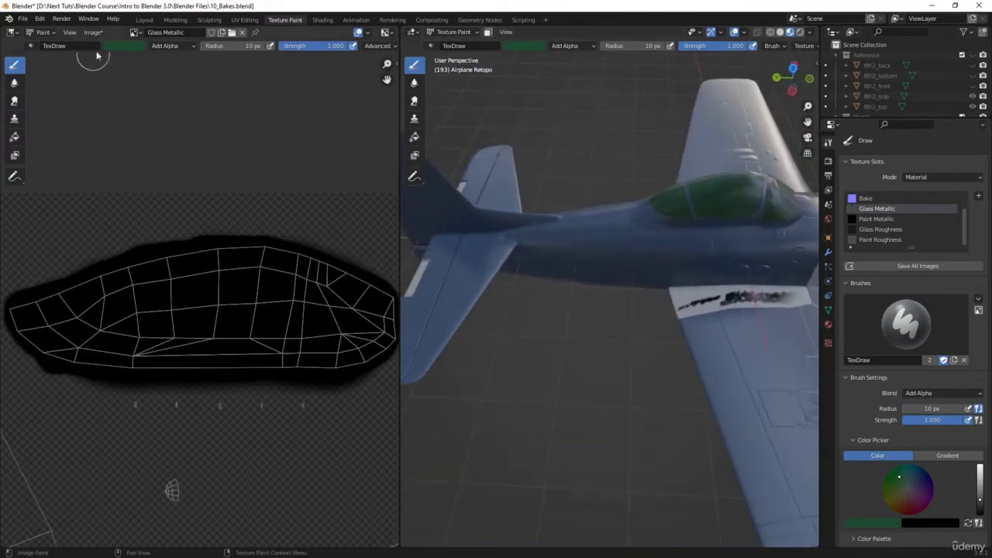
click(877, 220)
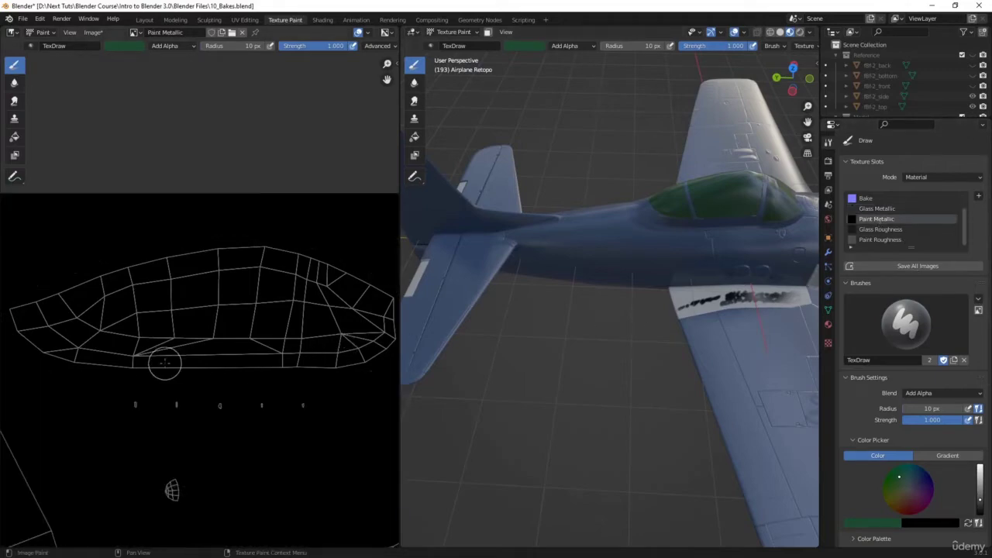
scroll(164, 362, down, 3)
scroll(165, 362, down, 4)
Try clearing the whole Paint Metallic image with an Erase Alpha fill, and undo it
click(14, 137)
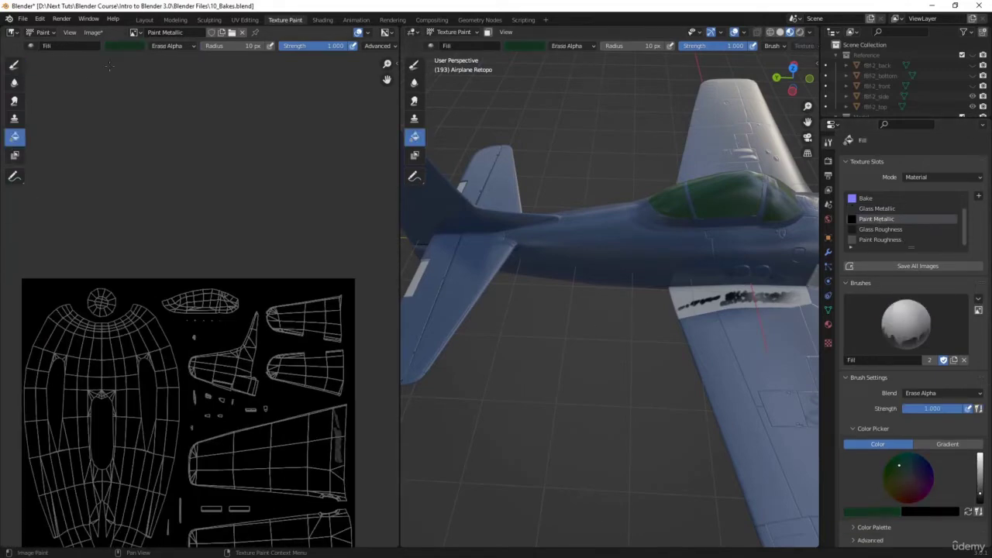
click(178, 45)
click(279, 303)
mouse_move(674, 284)
middle_down()
mouse_move(662, 278)
mouse_move(593, 391)
mouse_move(419, 374)
middle_up()
key(ctrl+z)
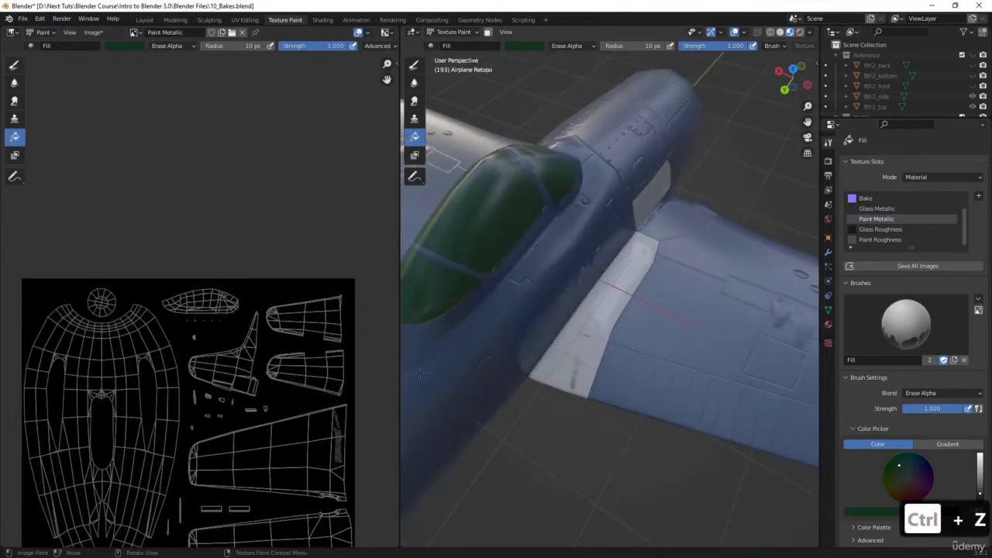
Try applying the Erase Alpha fill directly to the model at the wing-root panel, and undo it
shift+middle_drag(566, 352, 554, 270)
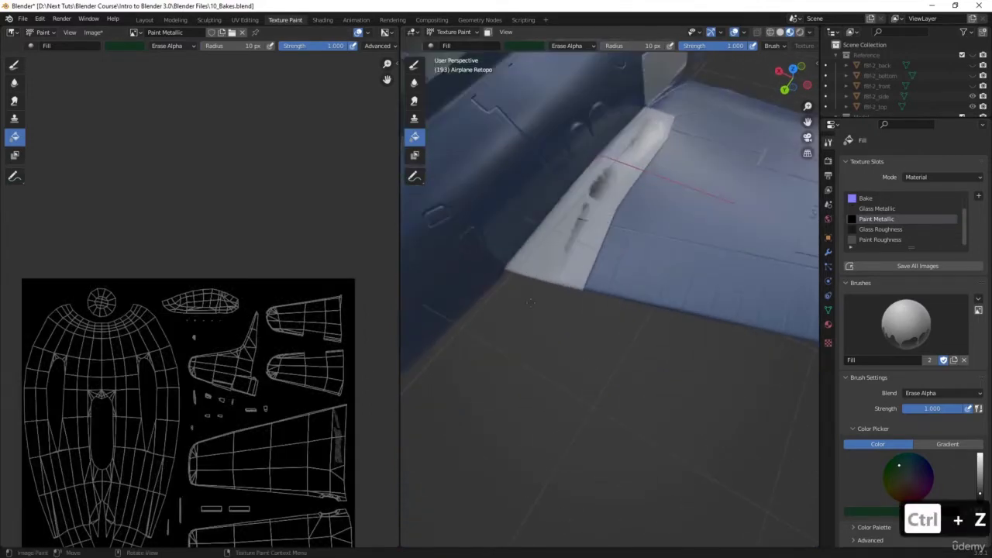
middle_drag(604, 234, 528, 275)
click(541, 292)
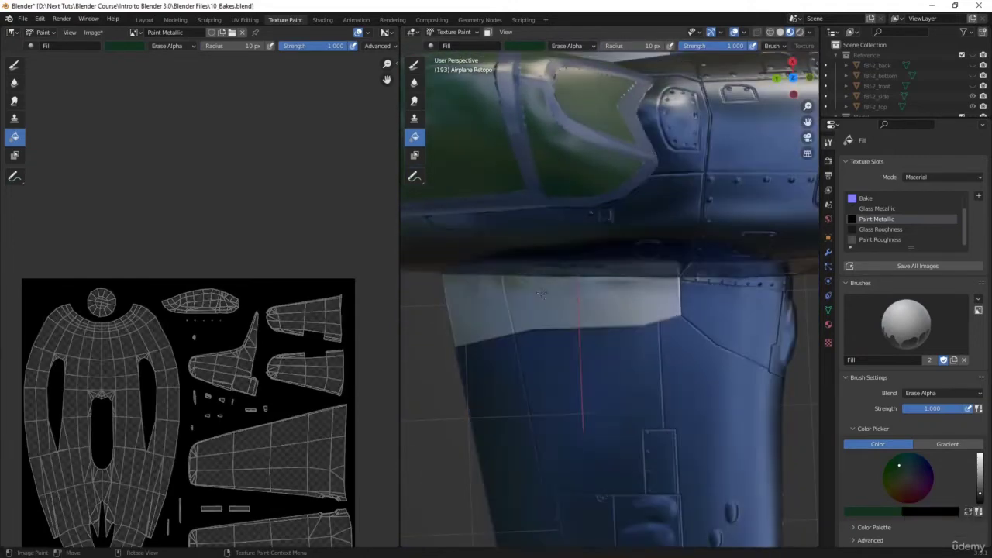
middle_drag(568, 301, 668, 200)
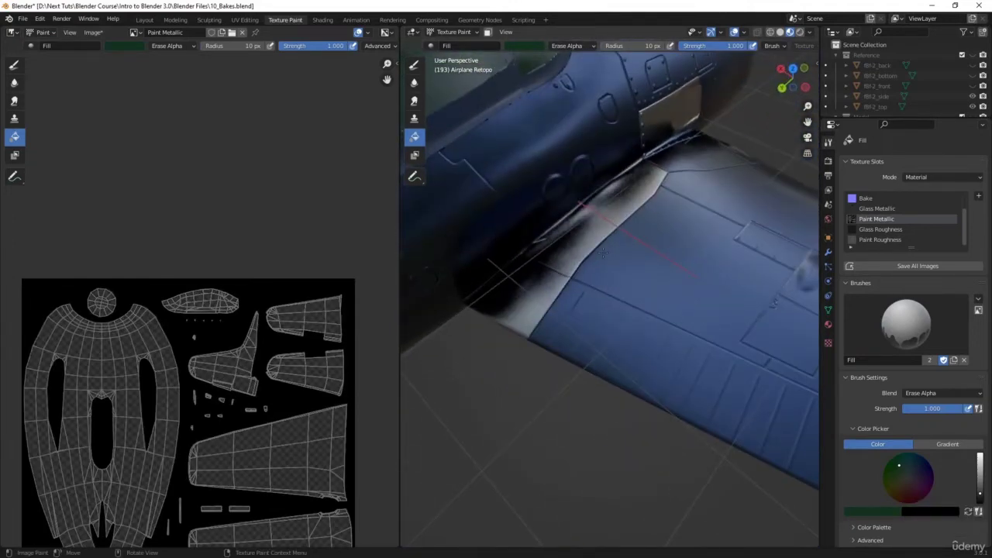
key(ctrl+z)
Set the Draw brush to Erase Alpha with a 29 px radius and erase Paint Metallic from the rear part of the wing-root panel
click(414, 64)
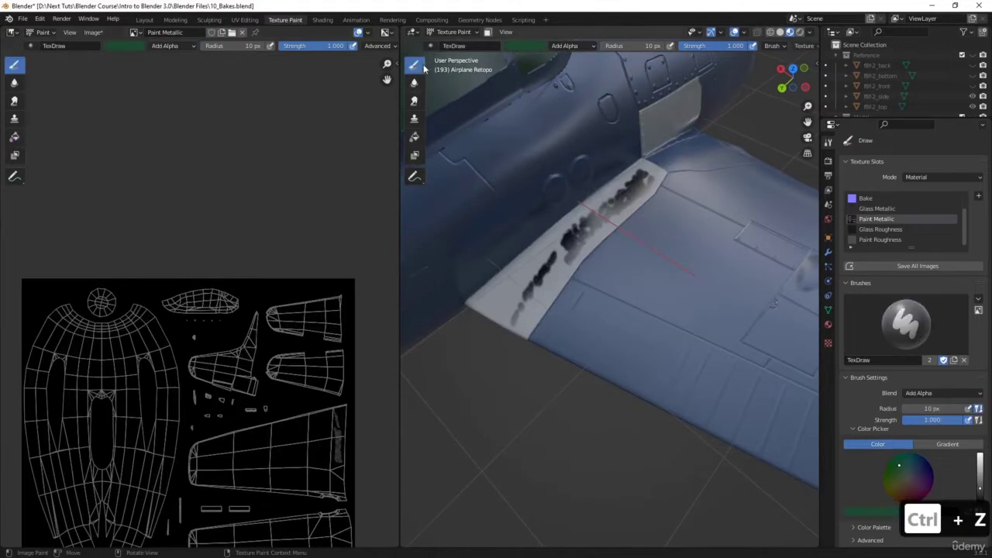
middle_drag(535, 309, 562, 288)
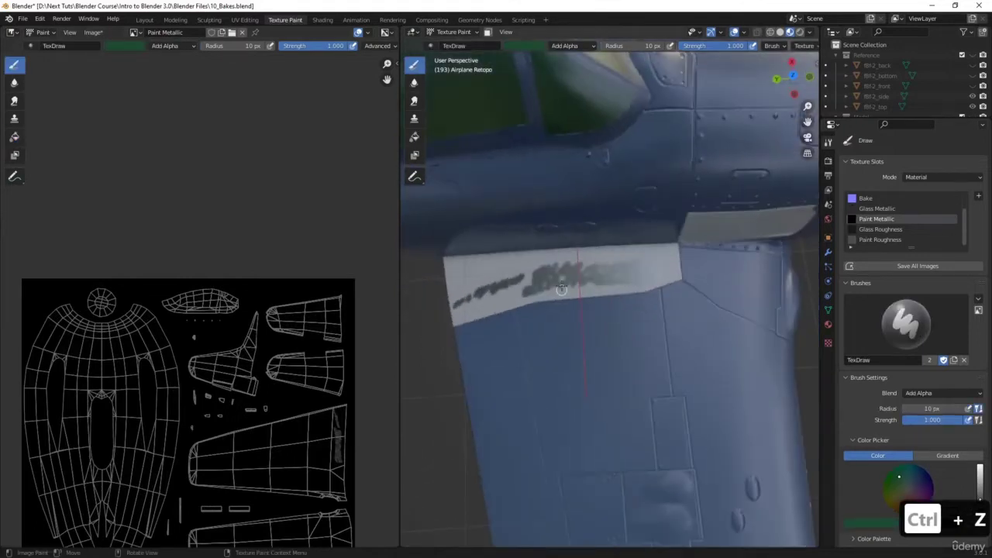
click(561, 48)
click(609, 198)
key(f)
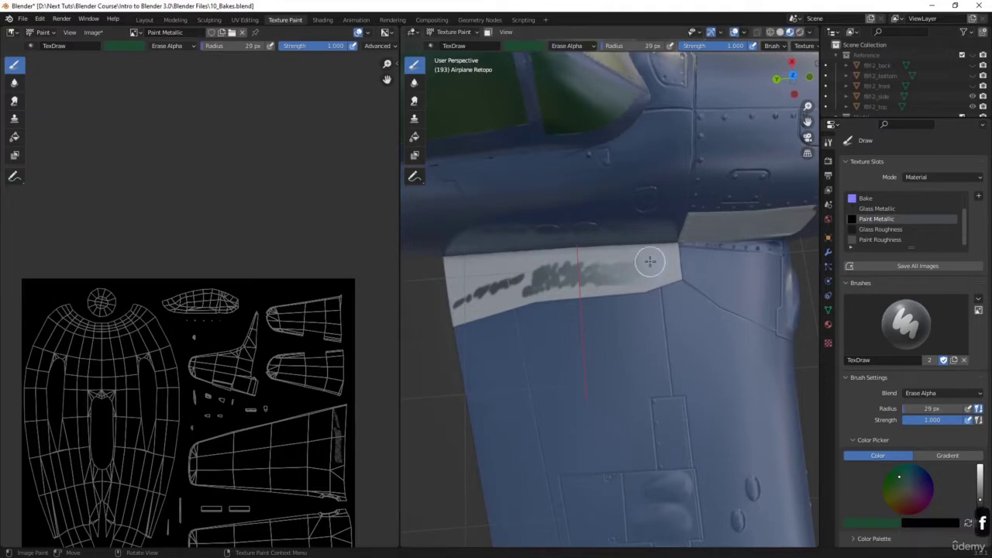
drag(649, 262, 491, 280)
scroll(465, 288, up, 3)
shift+middle_drag(506, 280, 558, 281)
mouse_move(465, 272)
mouse_down()
mouse_move(432, 272)
mouse_move(457, 267)
mouse_up()
shift+middle_drag(471, 262, 608, 258)
mouse_move(611, 257)
mouse_down()
mouse_move(470, 255)
mouse_move(483, 348)
mouse_move(599, 316)
mouse_move(642, 292)
mouse_move(504, 328)
mouse_move(485, 276)
mouse_move(578, 289)
mouse_move(501, 281)
mouse_move(508, 290)
mouse_move(558, 283)
mouse_up()
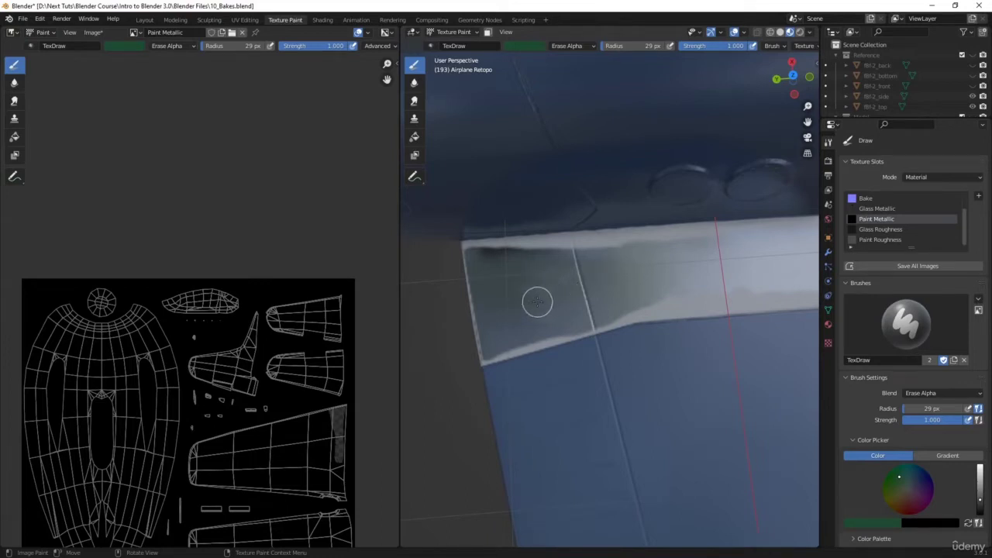
Erase Paint Metallic across the middle and front of the wing-root panel, following its outboard border
mouse_move(531, 252)
mouse_down()
mouse_move(631, 243)
mouse_move(708, 255)
mouse_up()
mouse_move(708, 255)
middle_down()
mouse_move(454, 324)
mouse_move(510, 305)
middle_up()
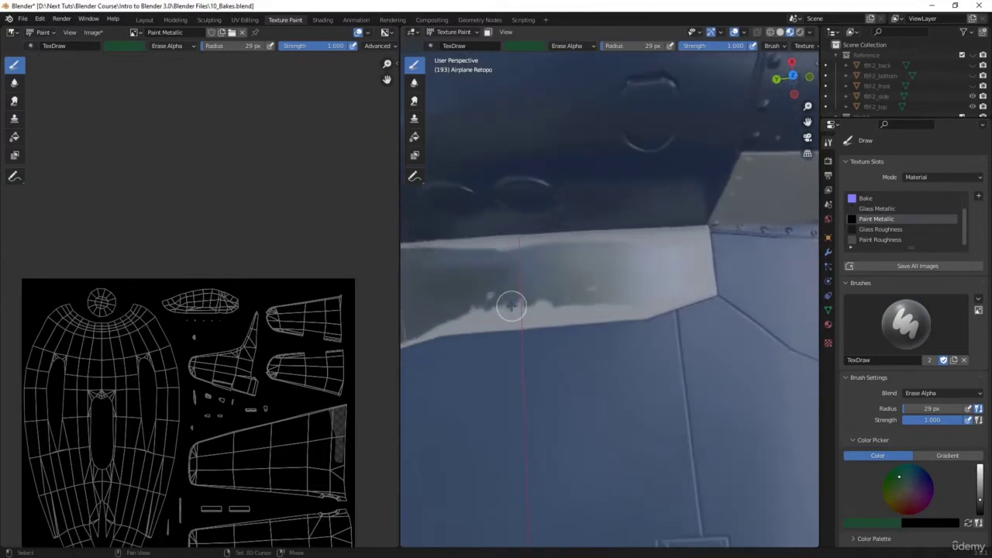
drag(424, 323, 564, 312)
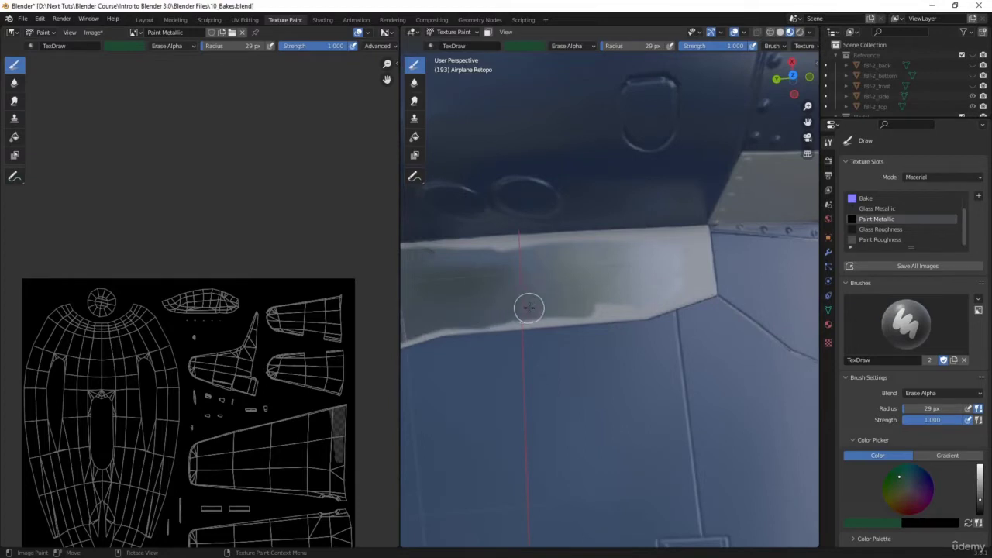
drag(515, 313, 667, 290)
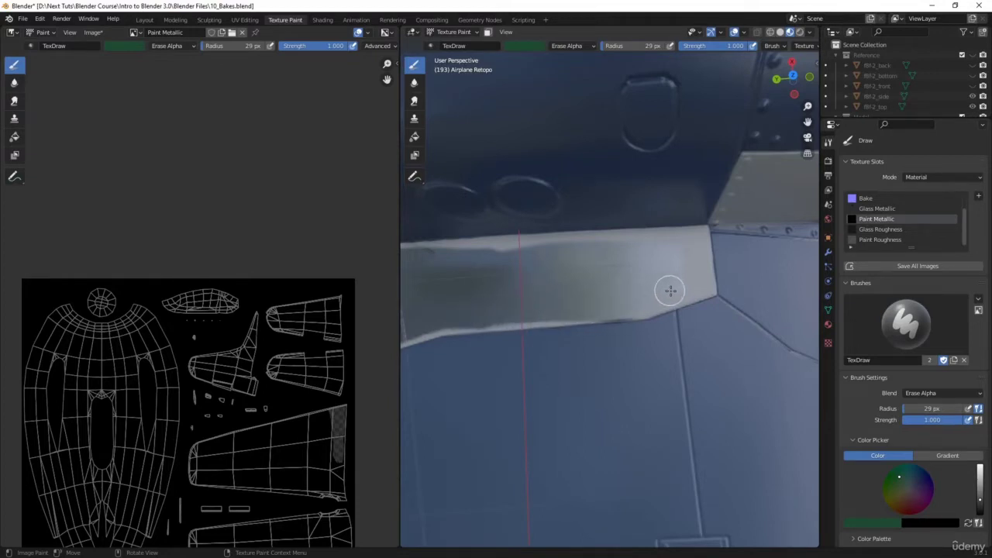
middle_drag(667, 290, 585, 293)
mouse_move(592, 303)
mouse_down()
mouse_move(637, 317)
mouse_move(633, 325)
mouse_up()
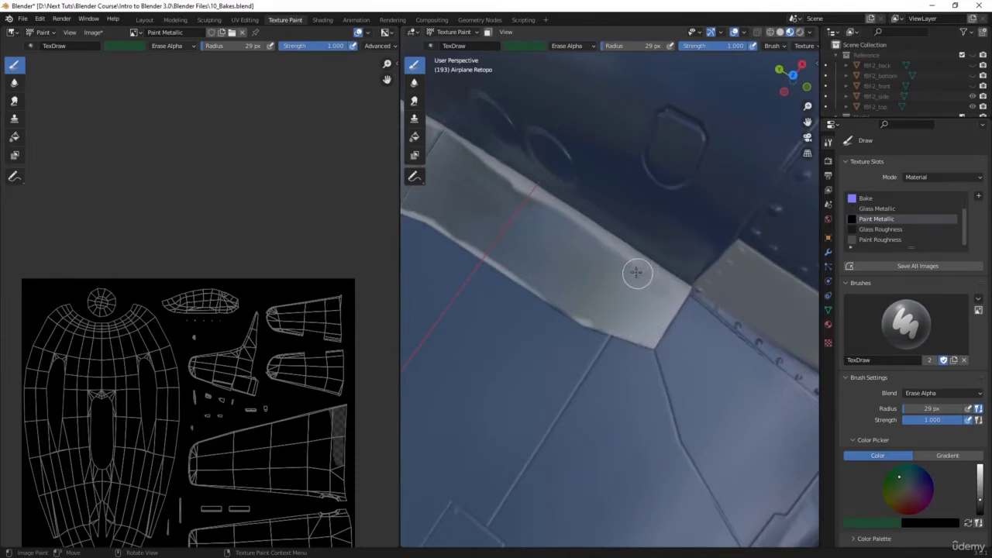
Erase Paint Metallic from the bare rectangular fuselage panel just ahead of the wing root, including its riveted edge
scroll(935, 404, down, 8)
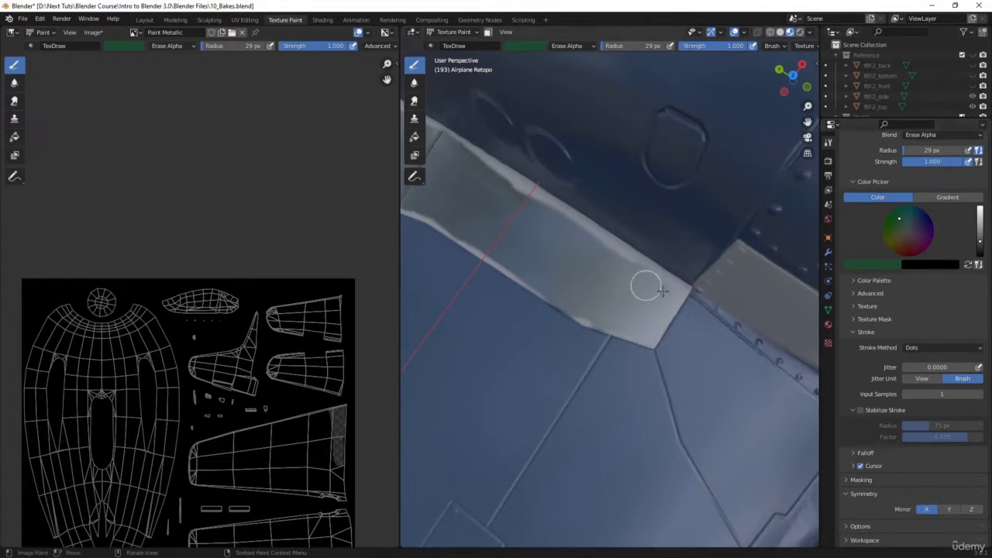
middle_drag(649, 274, 659, 354)
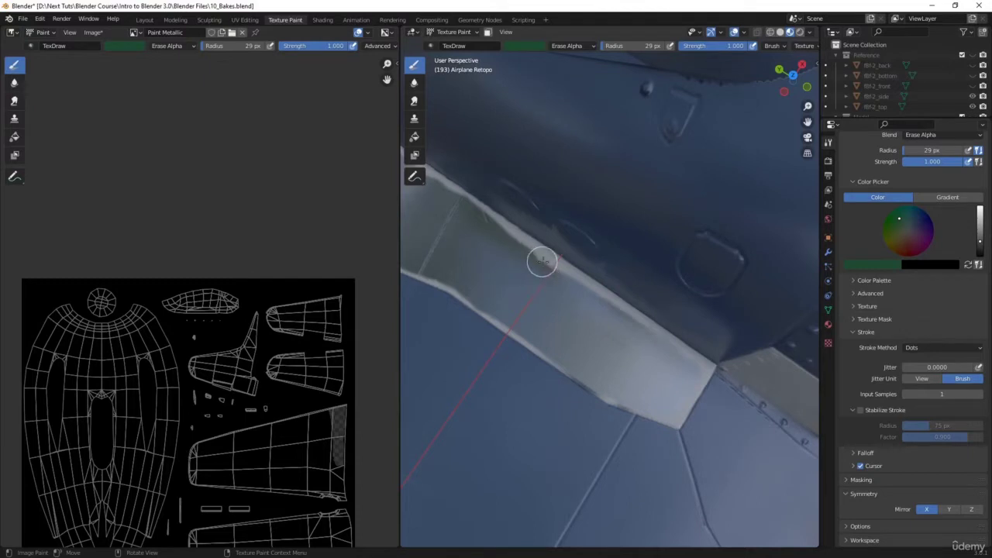
scroll(576, 337, down, 7)
middle_drag(673, 343, 699, 268)
shift+middle_drag(699, 268, 676, 328)
scroll(692, 321, up, 5)
scroll(687, 331, up, 2)
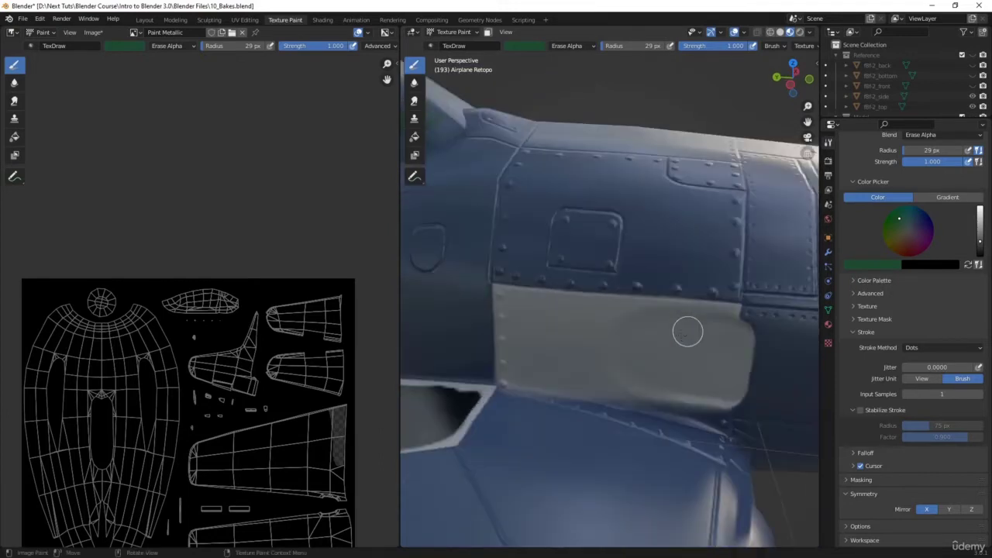
drag(504, 299, 514, 301)
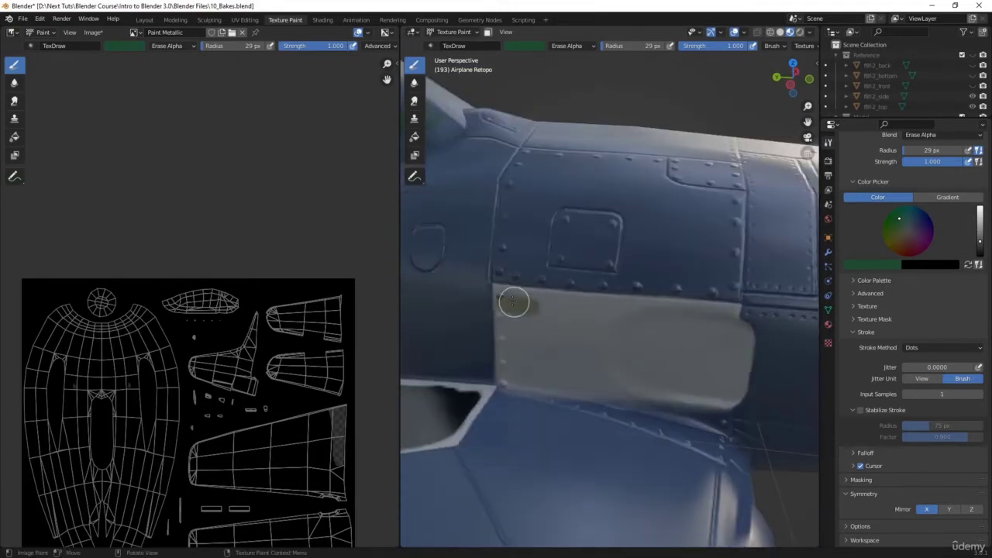
mouse_move(580, 306)
mouse_down()
mouse_move(728, 310)
mouse_move(746, 362)
mouse_move(708, 395)
mouse_move(516, 386)
mouse_move(504, 376)
mouse_move(503, 316)
mouse_up()
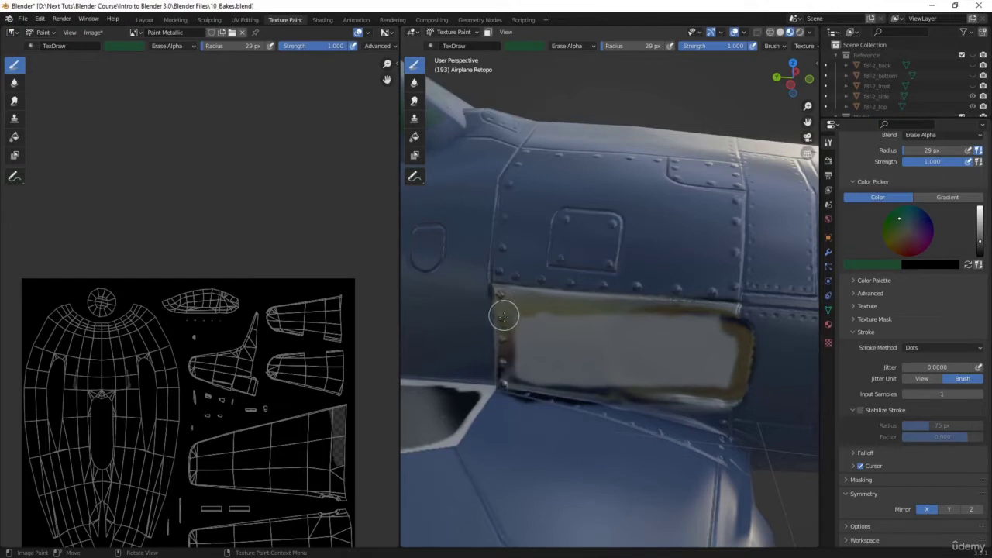
mouse_move(504, 310)
mouse_down()
mouse_move(718, 327)
mouse_move(734, 348)
mouse_move(522, 330)
mouse_move(578, 317)
mouse_move(705, 337)
mouse_move(725, 368)
mouse_move(524, 343)
mouse_move(520, 372)
mouse_move(729, 380)
mouse_move(594, 367)
mouse_move(531, 350)
mouse_move(625, 334)
mouse_move(715, 343)
mouse_move(563, 343)
mouse_move(647, 321)
mouse_move(701, 367)
mouse_move(529, 365)
mouse_move(620, 349)
mouse_move(571, 362)
mouse_move(586, 355)
mouse_move(516, 325)
mouse_up()
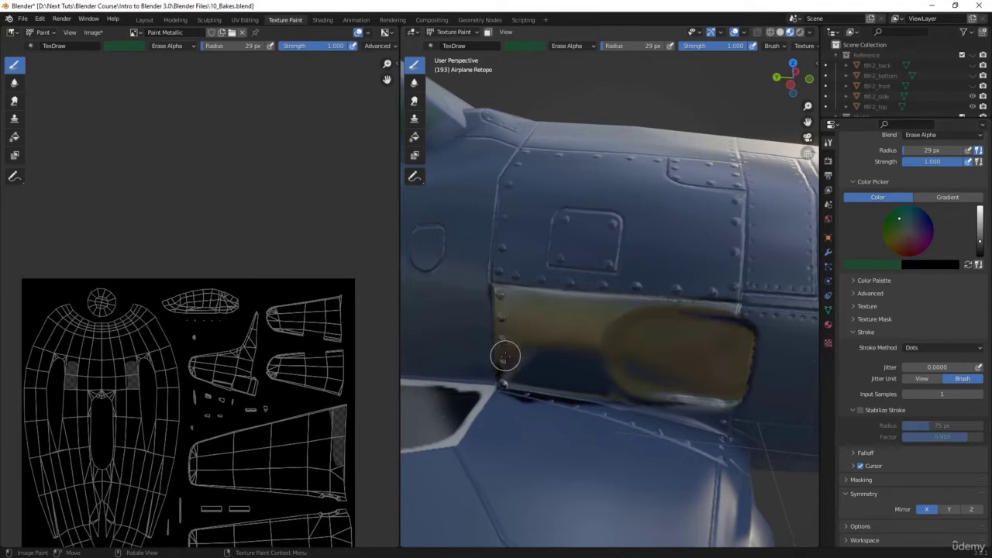
Set the stroke method to Line with a 10 px radius and erase Paint Metallic along the wing-root panel's trailing edge
middle_drag(525, 377, 654, 372)
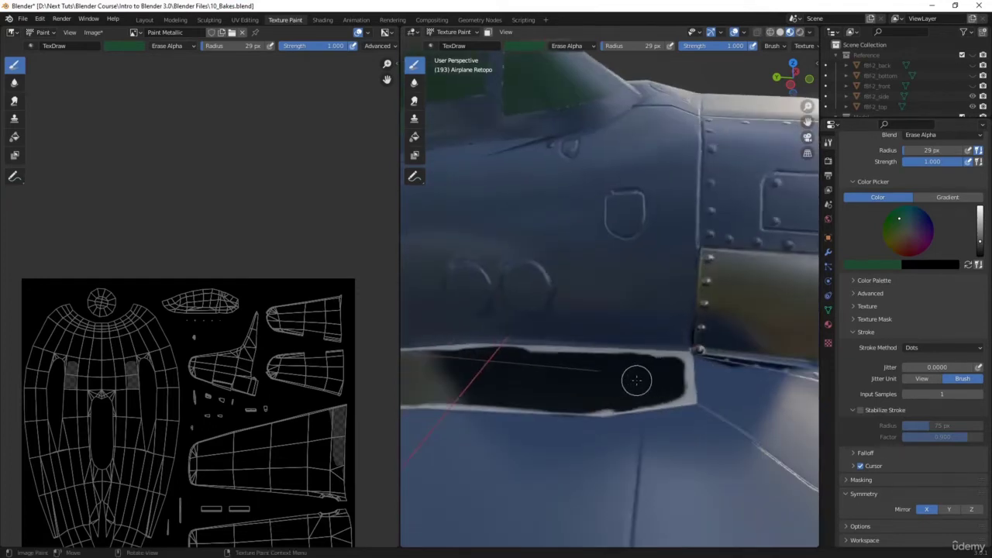
scroll(636, 380, down, 6)
mouse_move(573, 368)
middle_down()
mouse_move(625, 339)
mouse_move(717, 335)
mouse_move(640, 339)
middle_up()
scroll(638, 361, up, 5)
middle_drag(685, 421, 667, 397)
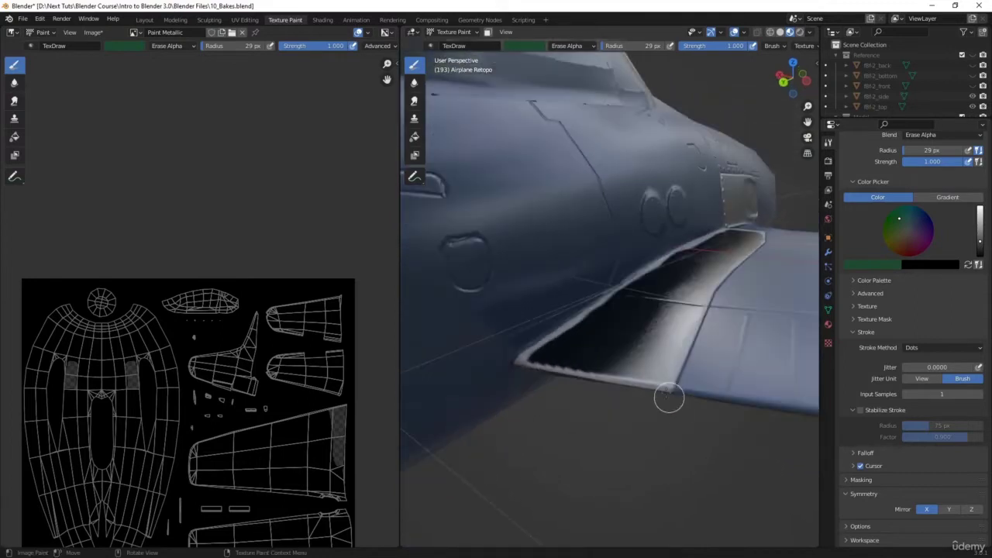
key(e)
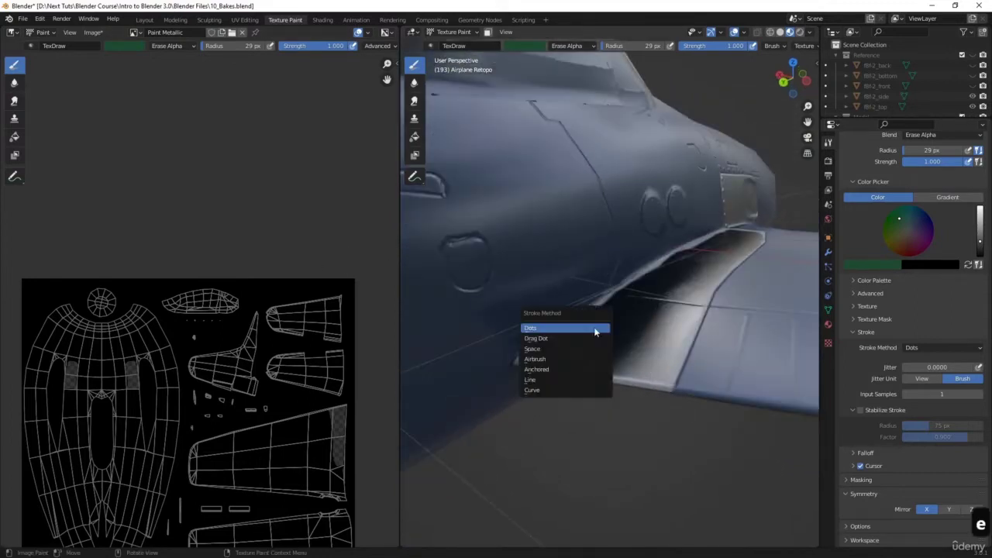
click(572, 382)
middle_drag(669, 379, 661, 350)
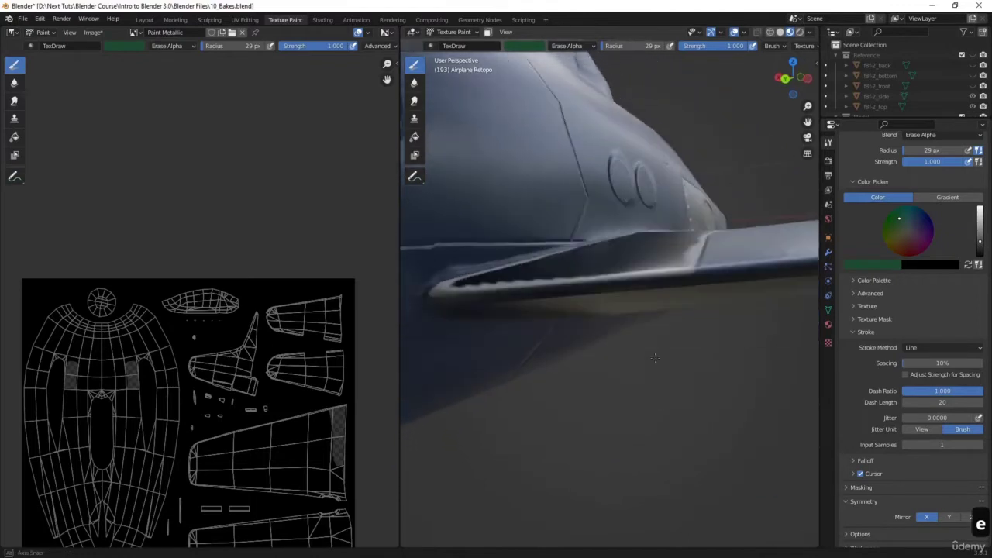
key(f)
click(683, 275)
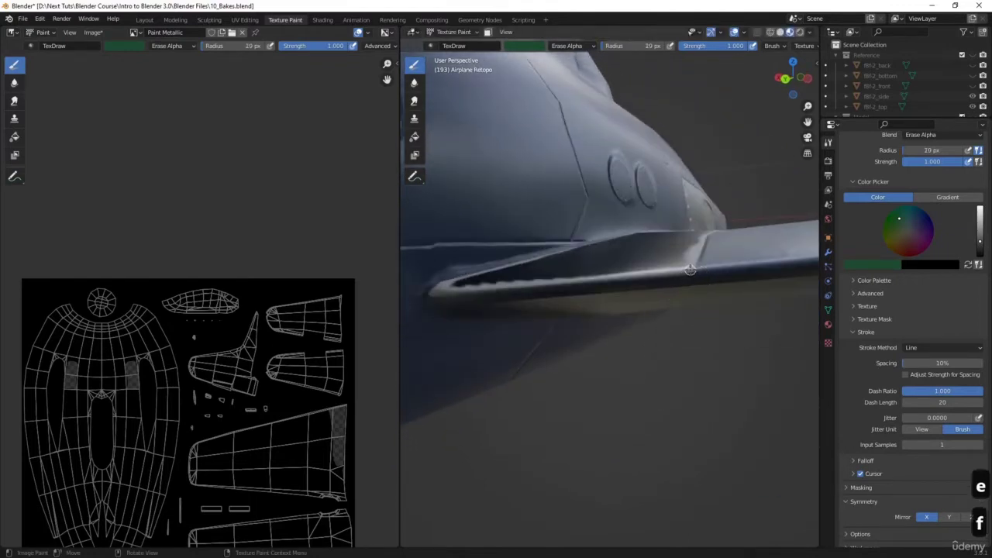
drag(690, 269, 432, 293)
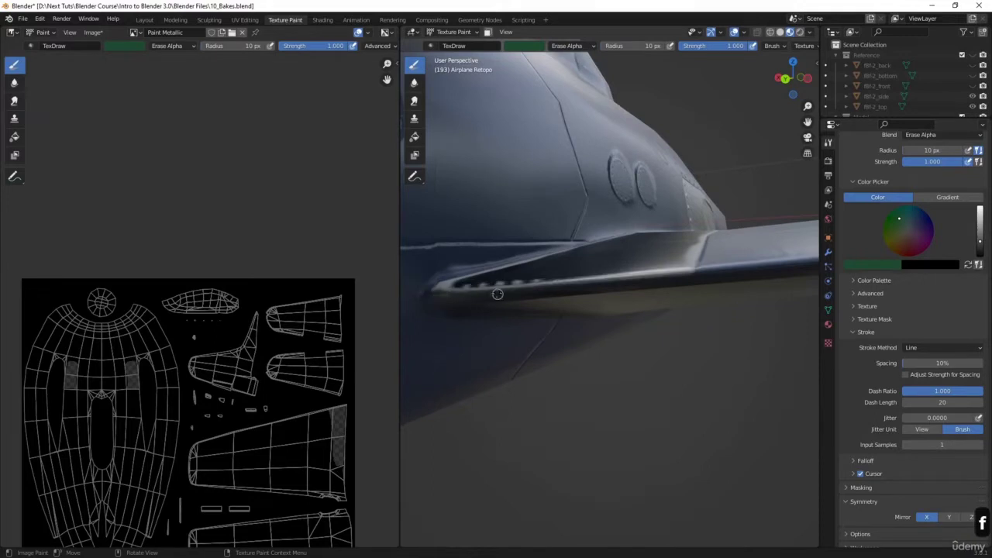
drag(656, 289, 658, 288)
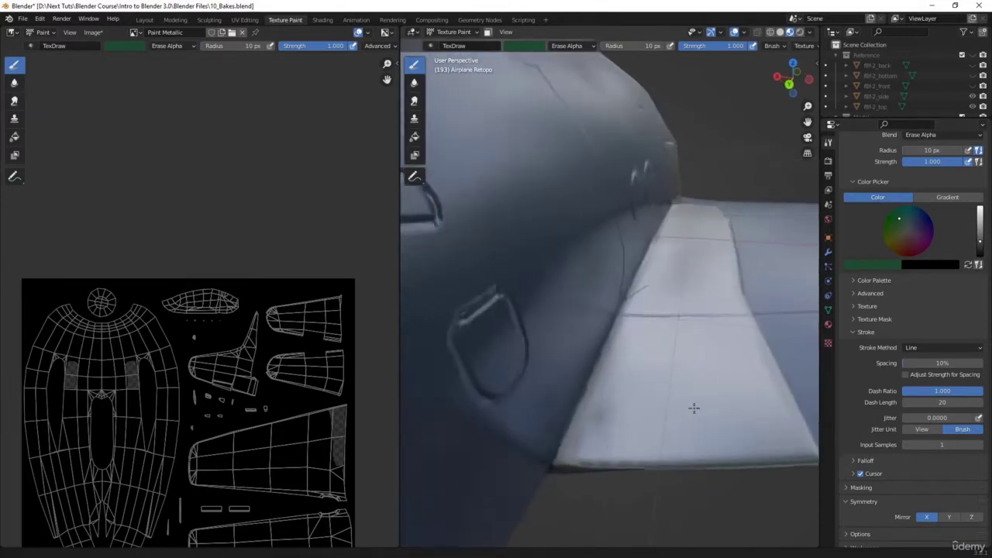
middle_drag(693, 408, 659, 447)
mouse_move(495, 437)
mouse_down()
mouse_move(433, 419)
mouse_move(609, 422)
mouse_move(667, 442)
mouse_up()
Set the brush radius to 9 px and erase straight lines along the rear section of the wing-root panel's outboard edge
drag(667, 442, 672, 271)
right_click(673, 273)
click(673, 273)
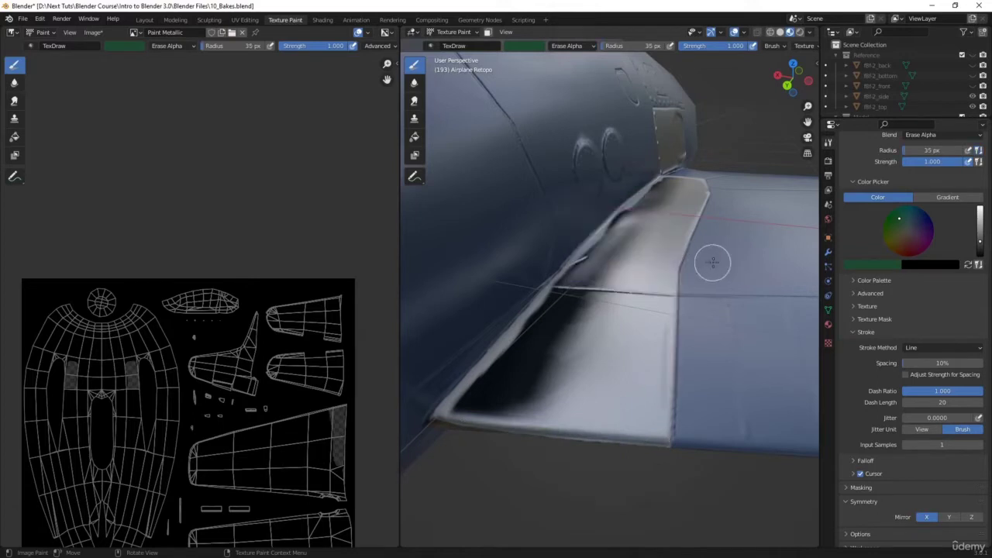
key(f)
click(671, 280)
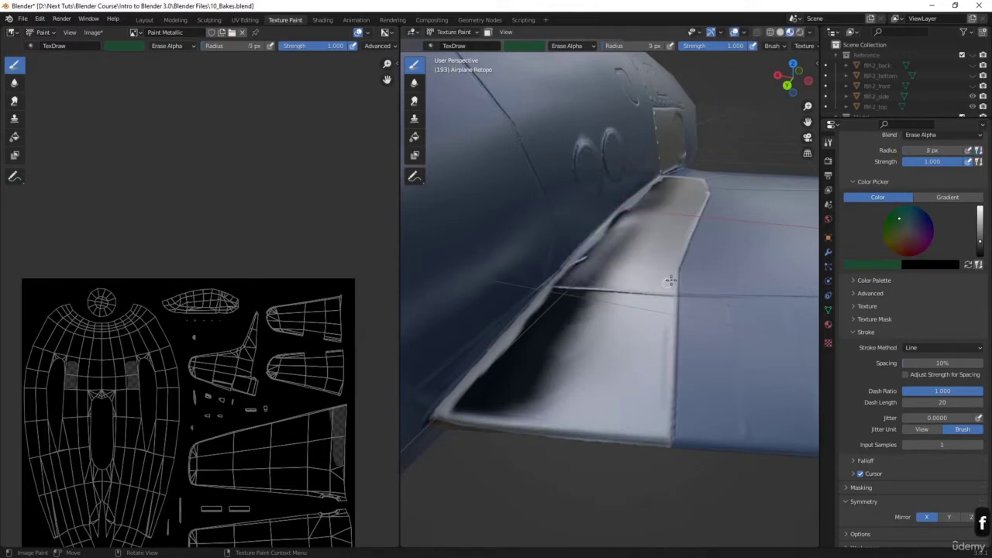
drag(667, 333, 663, 436)
drag(666, 383, 666, 290)
middle_drag(674, 306, 599, 365)
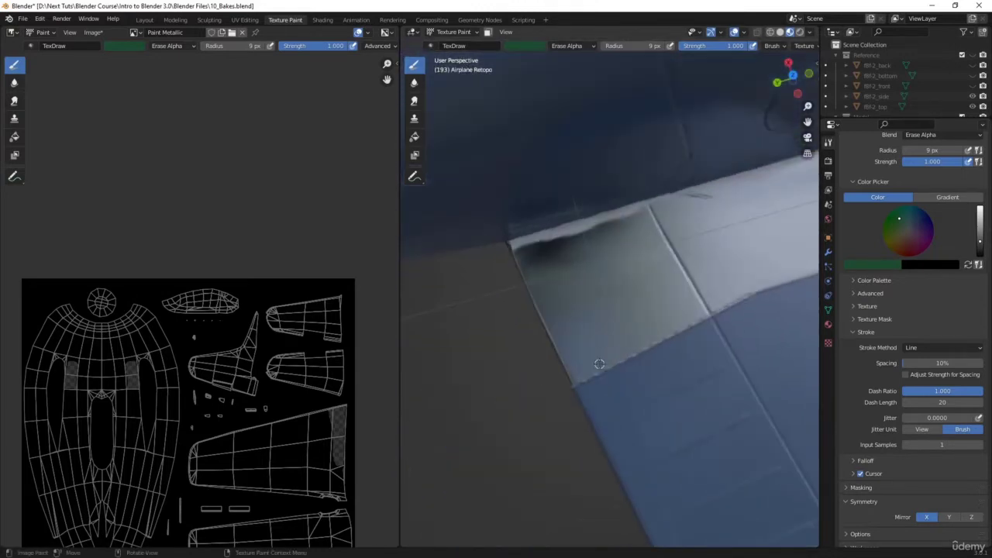
mouse_move(572, 381)
mouse_down()
mouse_move(733, 287)
mouse_move(748, 289)
mouse_move(741, 293)
mouse_up()
Continue the straight Erase Alpha strokes along the middle section of the wing-root panel's outboard edge
middle_drag(741, 293, 467, 293)
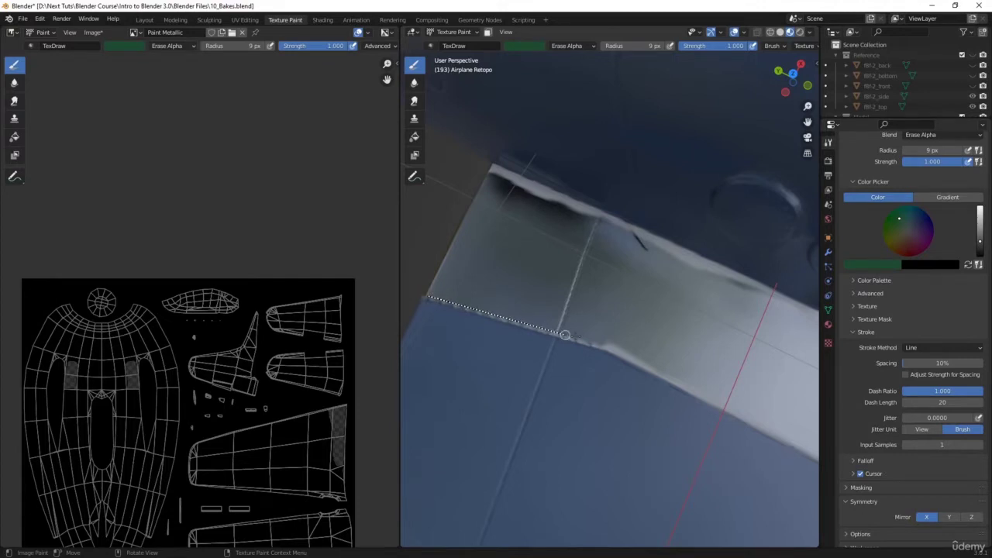
drag(565, 335, 611, 349)
middle_drag(611, 349, 511, 252)
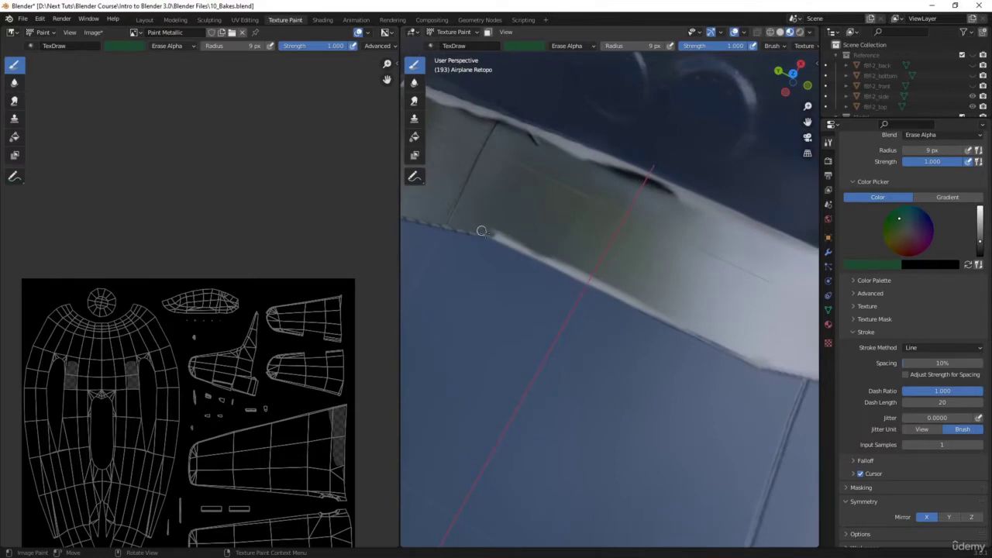
drag(484, 231, 761, 364)
mouse_move(675, 318)
mouse_down()
mouse_move(472, 224)
mouse_move(720, 335)
mouse_move(756, 365)
mouse_up()
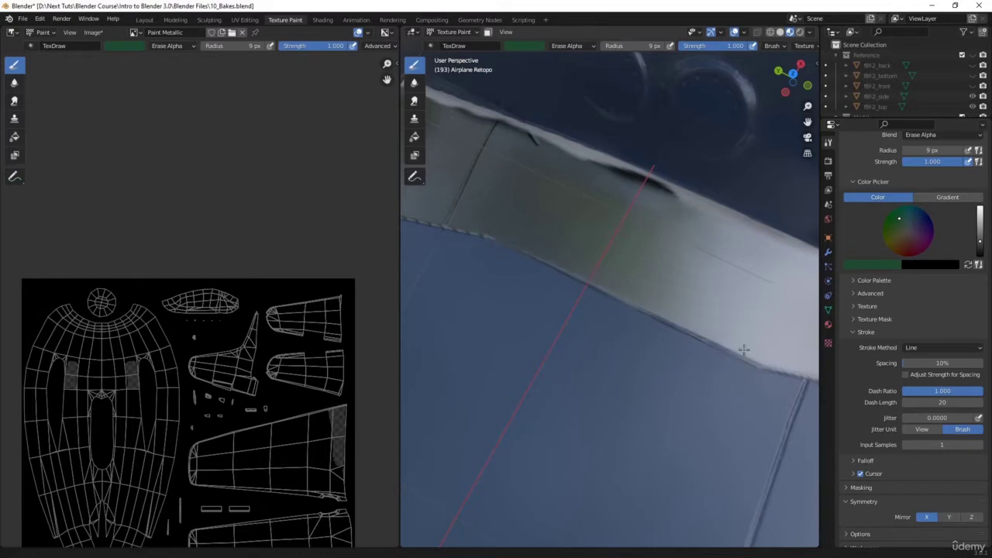
Erase the angled front section of the panel's outboard edge, undoing the last stroke and redrawing the line up to the front corner
middle_drag(756, 364, 479, 360)
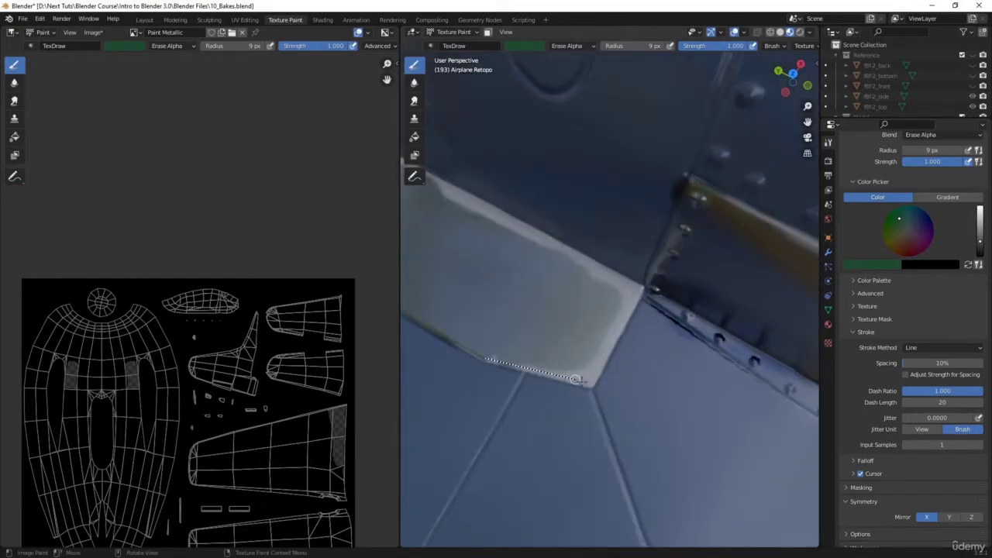
drag(591, 383, 591, 383)
drag(593, 383, 601, 359)
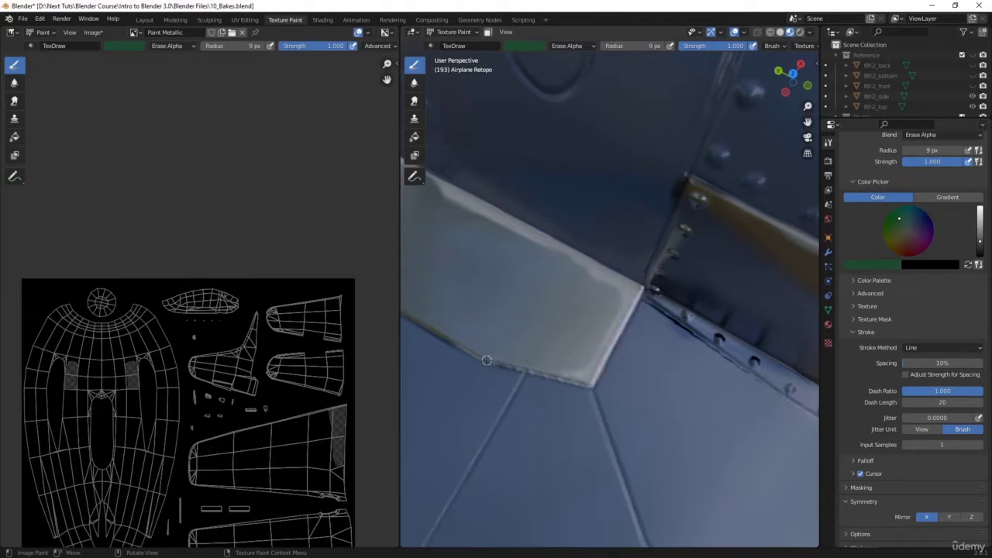
key(ctrl+z)
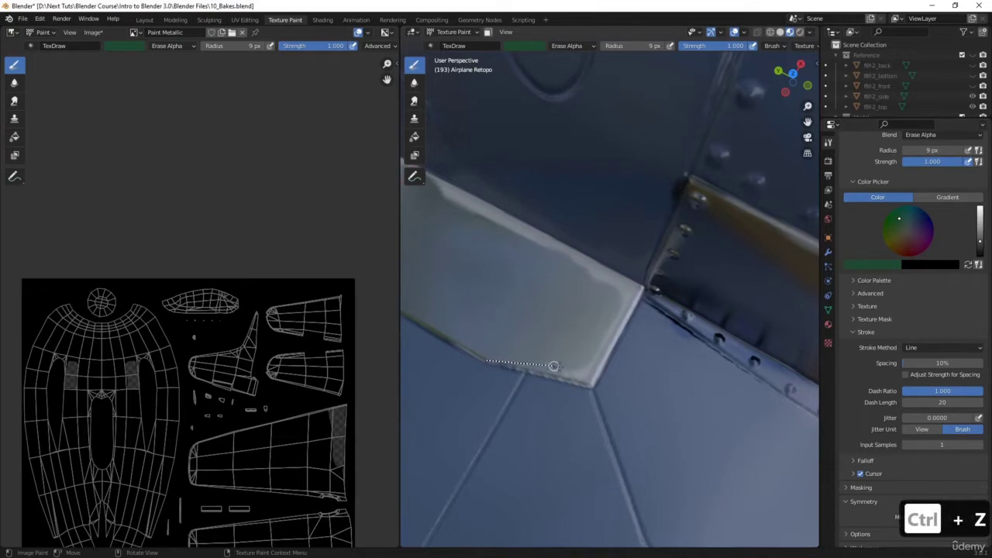
drag(553, 366, 591, 387)
Erase Paint Metallic with straight strokes along the wing-root panel's front edge and the forward section of its edge against the fuselage
middle_drag(585, 344, 522, 315)
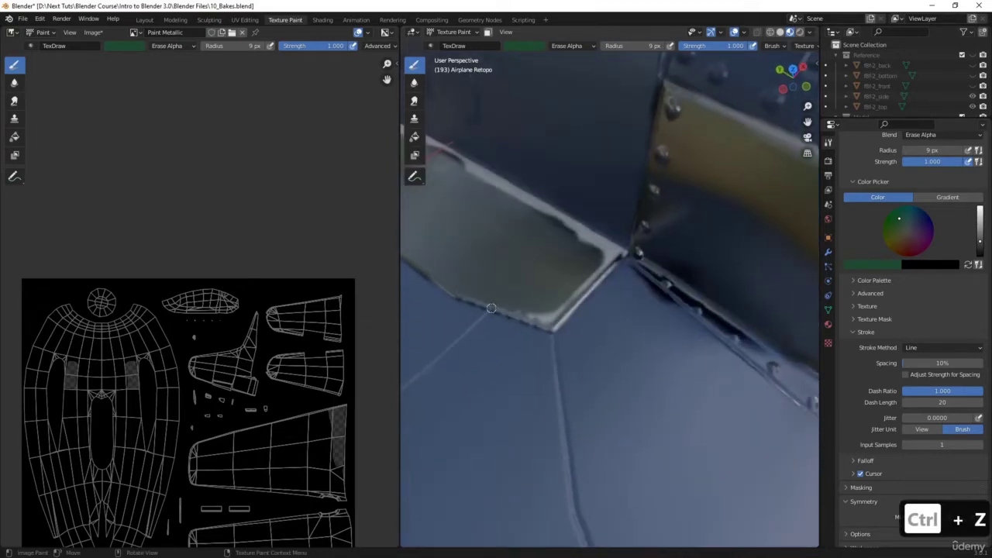
drag(550, 324, 548, 320)
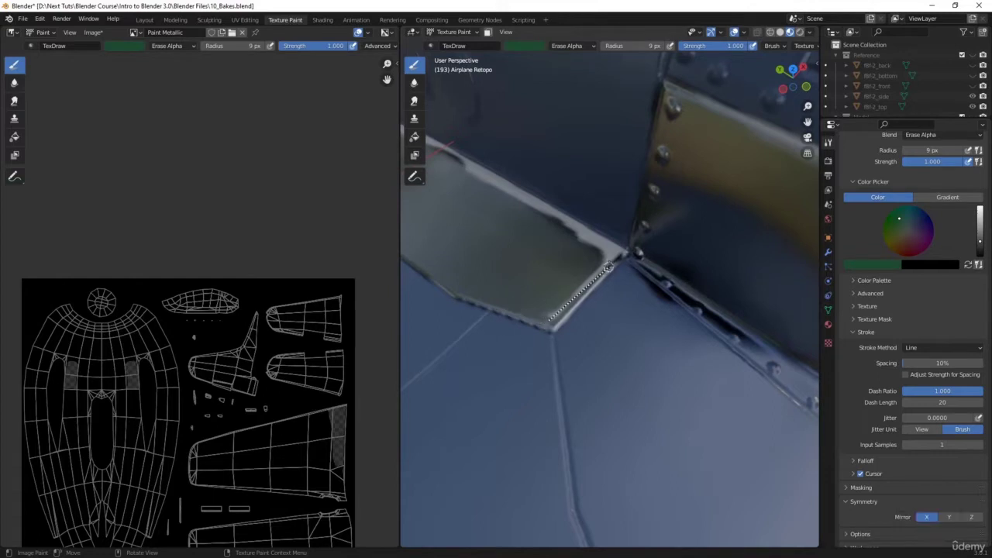
drag(608, 265, 616, 250)
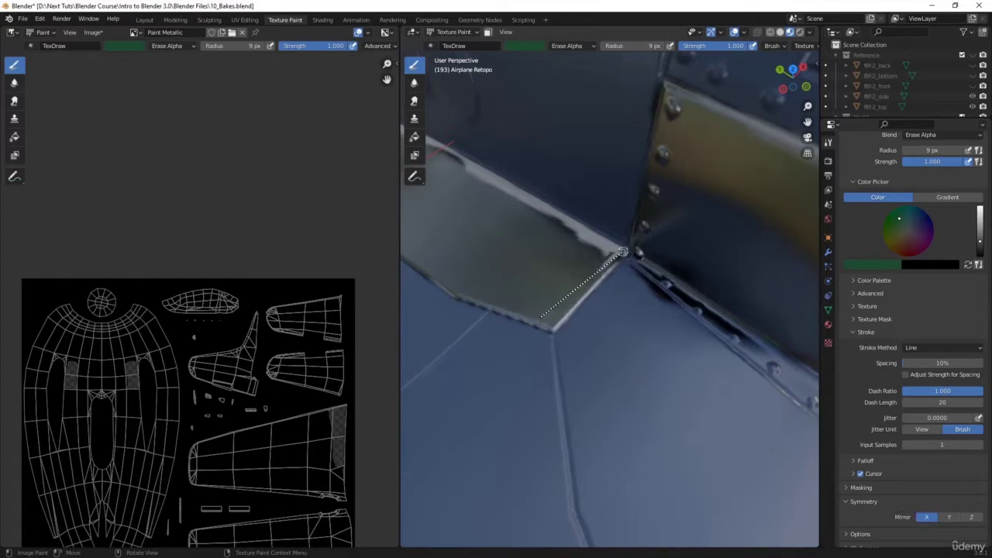
middle_drag(616, 249, 654, 339)
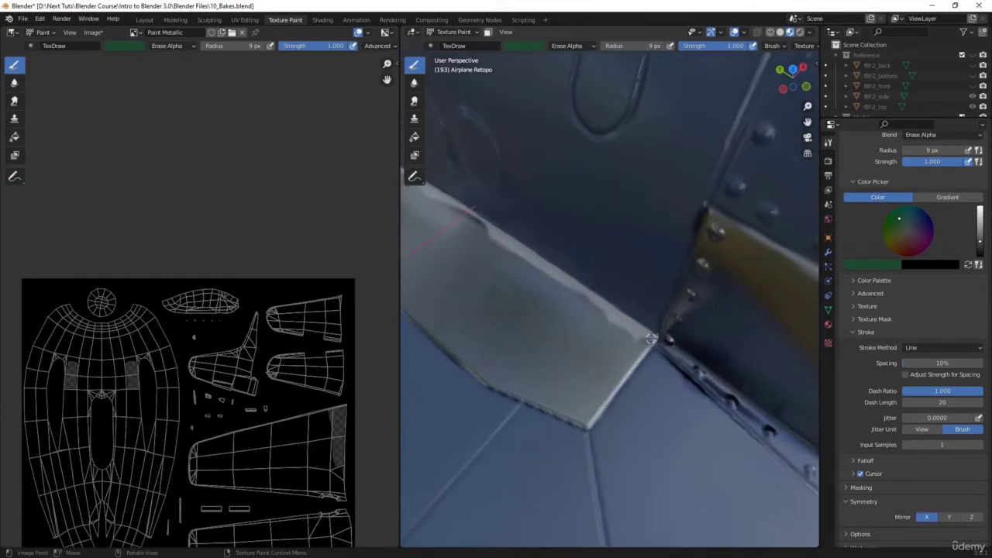
mouse_move(651, 337)
mouse_down()
mouse_move(475, 220)
mouse_move(614, 342)
mouse_move(653, 339)
mouse_move(484, 230)
mouse_up()
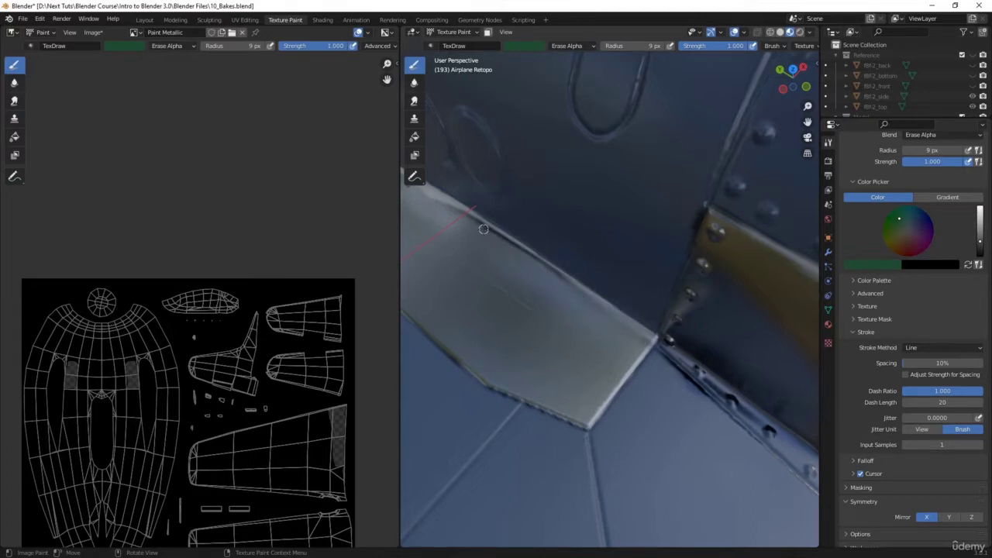
Erase straight lines along the forward section of the wing-root panel's fuselage edge up to the front corner, undoing the last stroke
drag(584, 305, 651, 337)
right_click(654, 333)
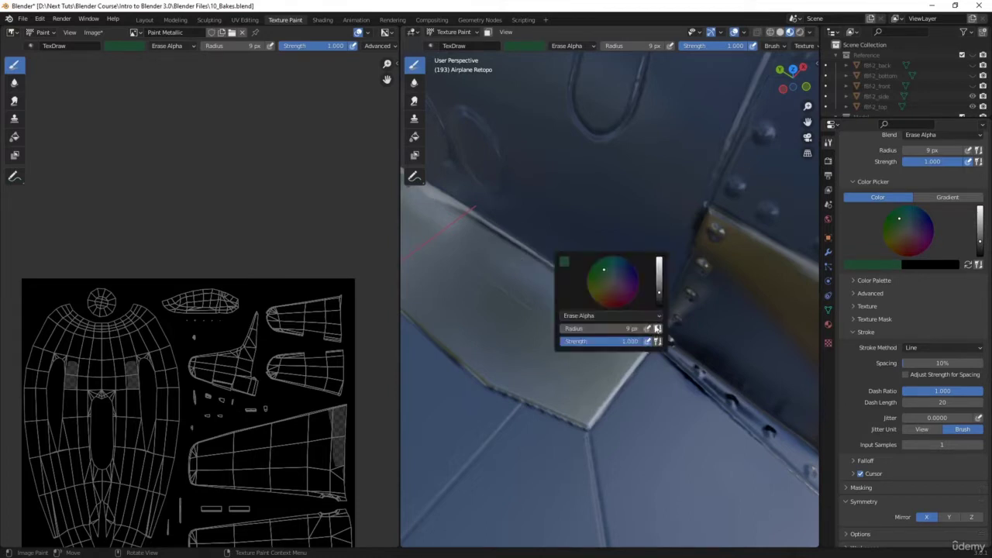
middle_drag(572, 357, 745, 370)
scroll(745, 370, down, 3)
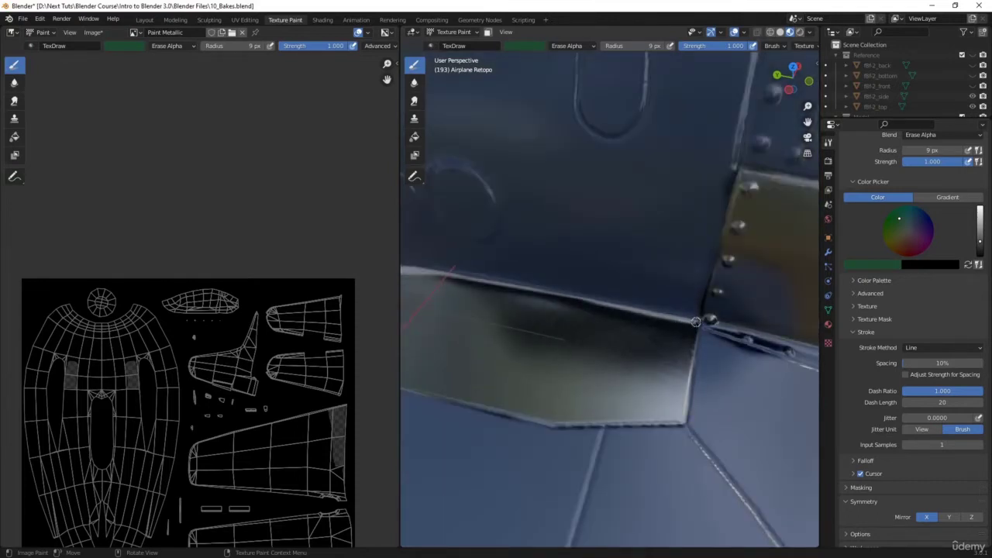
mouse_move(592, 306)
mouse_down()
mouse_move(454, 276)
mouse_move(697, 320)
mouse_up()
mouse_move(696, 320)
middle_down()
mouse_move(633, 309)
mouse_move(605, 333)
middle_up()
key(ctrl+z)
Erase Paint Metallic with straight strokes along the rear section of the wing-root panel's fuselage edge, from the rear corner forward
middle_drag(571, 397, 724, 315)
drag(550, 299, 555, 288)
drag(614, 304, 657, 308)
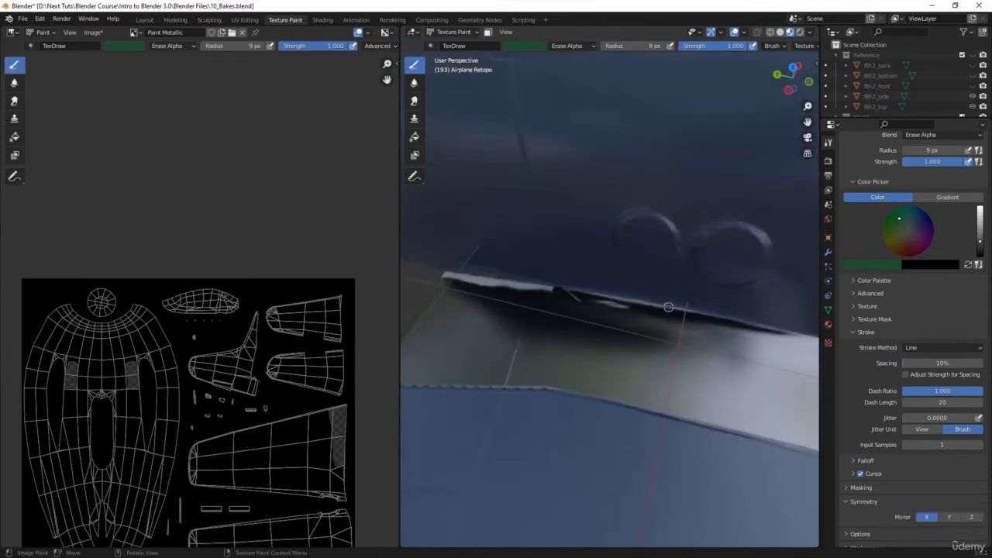
drag(557, 291, 436, 275)
mouse_move(436, 274)
middle_down()
mouse_move(562, 413)
mouse_move(620, 380)
middle_up()
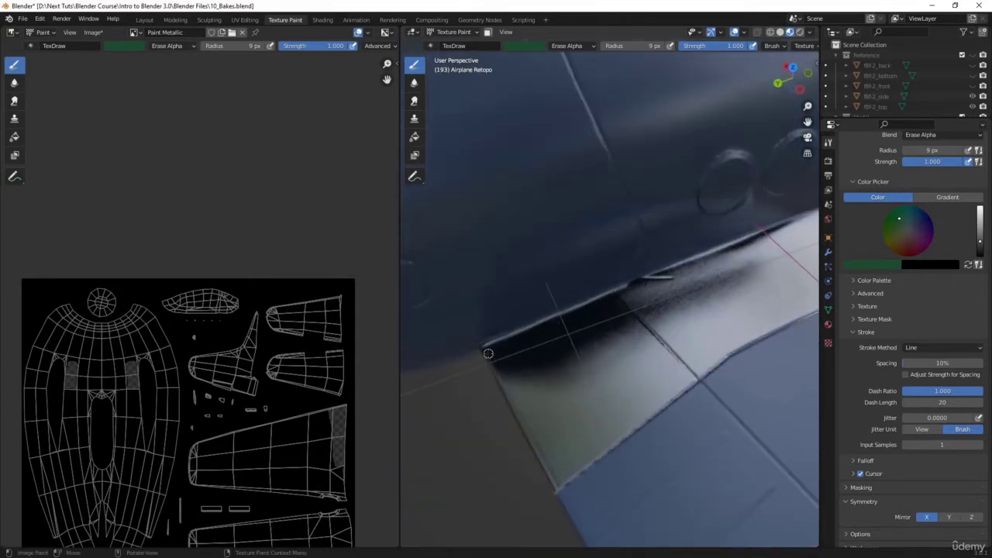
middle_drag(534, 415, 505, 405)
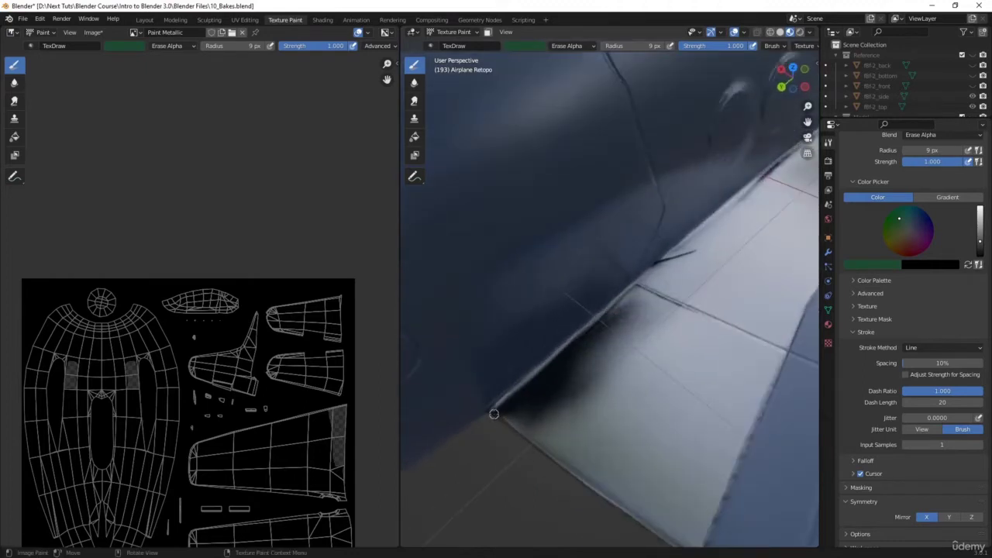
drag(584, 336, 640, 285)
right_click(640, 285)
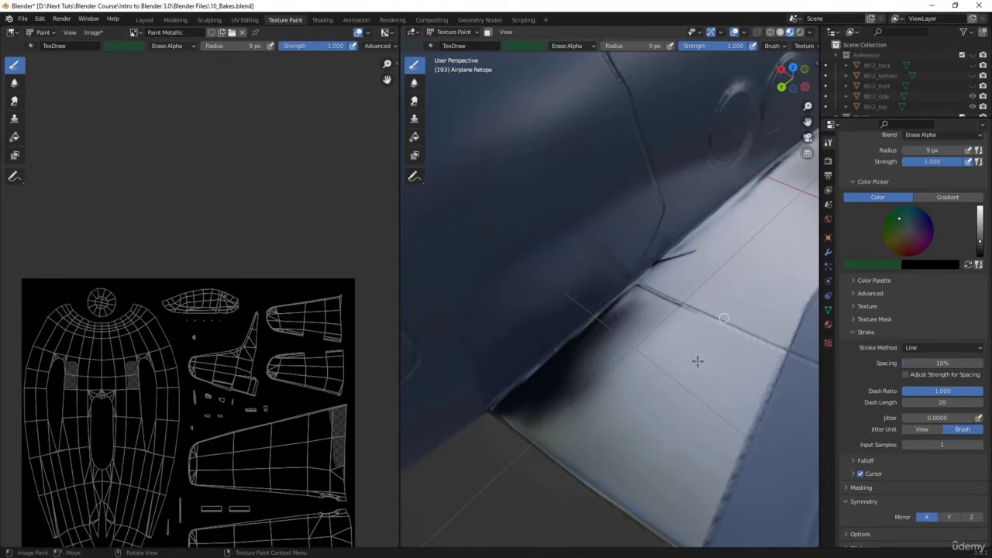
Restore alpha along the seam below the exposed fuselage panel using Add Alpha with Dots strokes, and run the Soften brush along it
scroll(688, 365, down, 4)
middle_drag(687, 365, 685, 327)
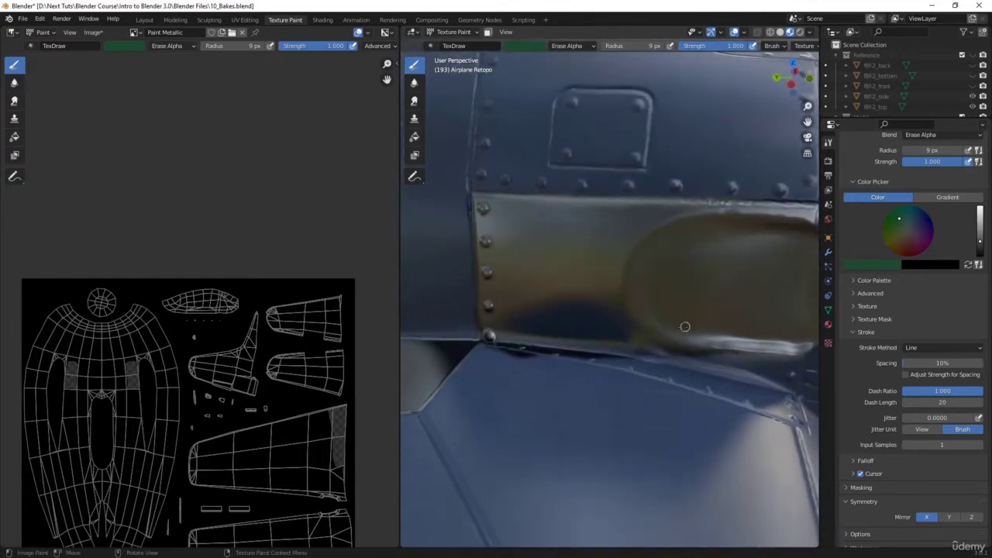
click(568, 47)
click(628, 200)
key(e)
click(527, 207)
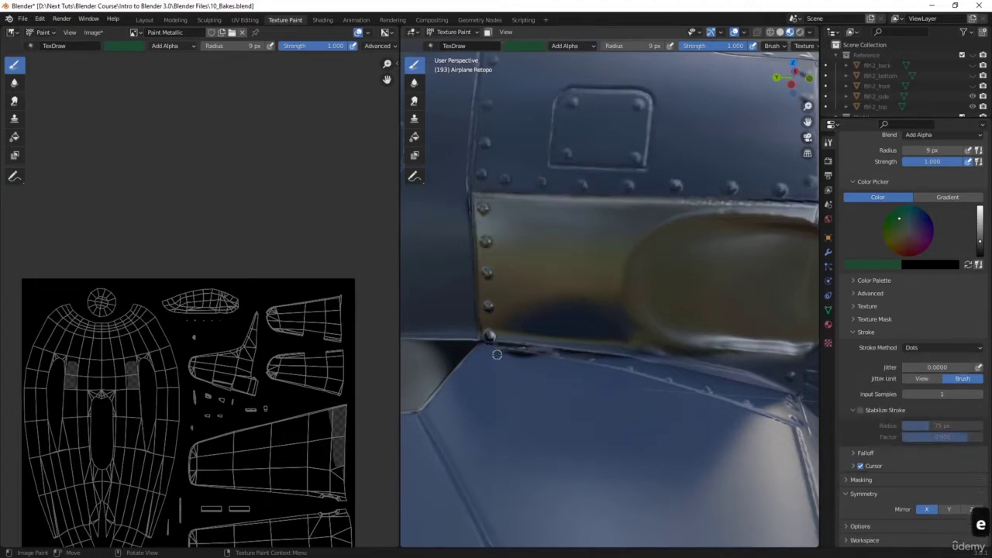
drag(496, 354, 617, 354)
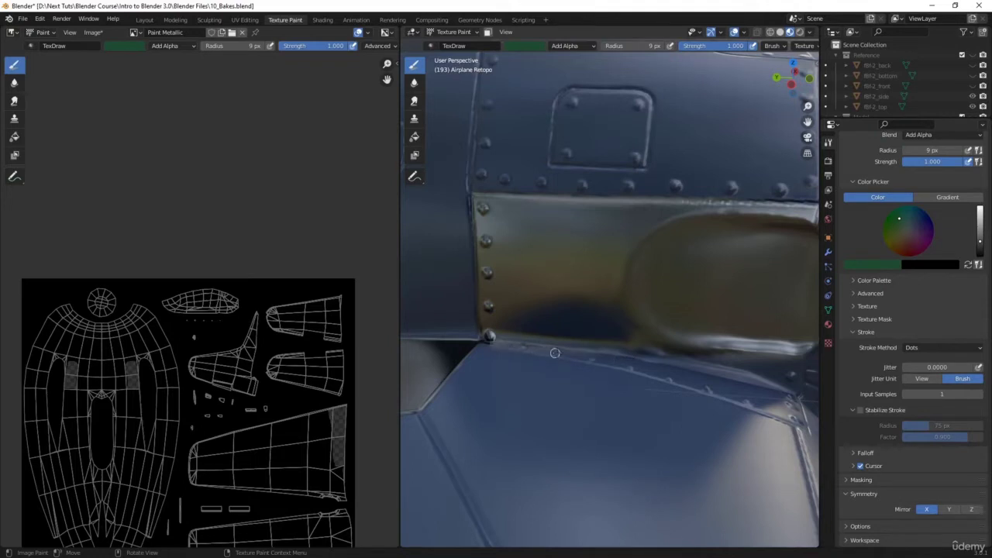
click(414, 83)
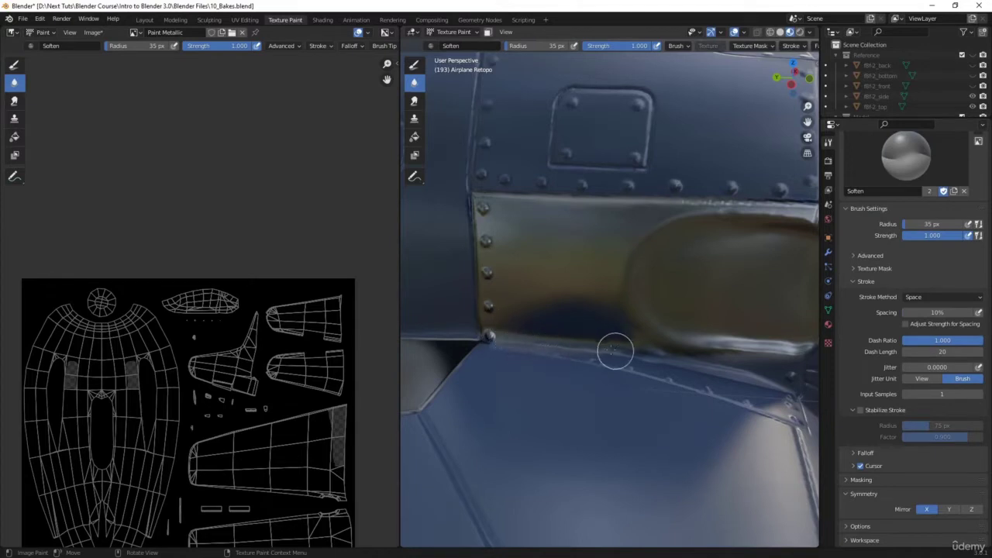
mouse_move(764, 367)
mouse_down()
mouse_move(677, 356)
mouse_move(790, 349)
mouse_move(706, 359)
mouse_move(761, 343)
mouse_move(705, 355)
mouse_move(520, 348)
mouse_move(747, 346)
mouse_move(720, 345)
mouse_up()
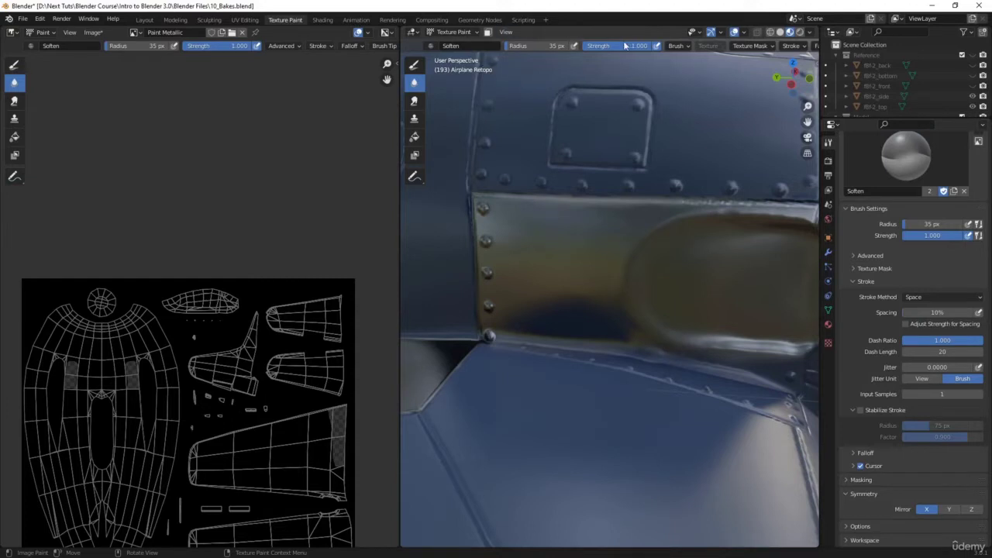
Restore alpha with straight Add Alpha strokes along the exposed fuselage panel's outer edges, undoing and redrawing the line beside the oval recess
click(414, 65)
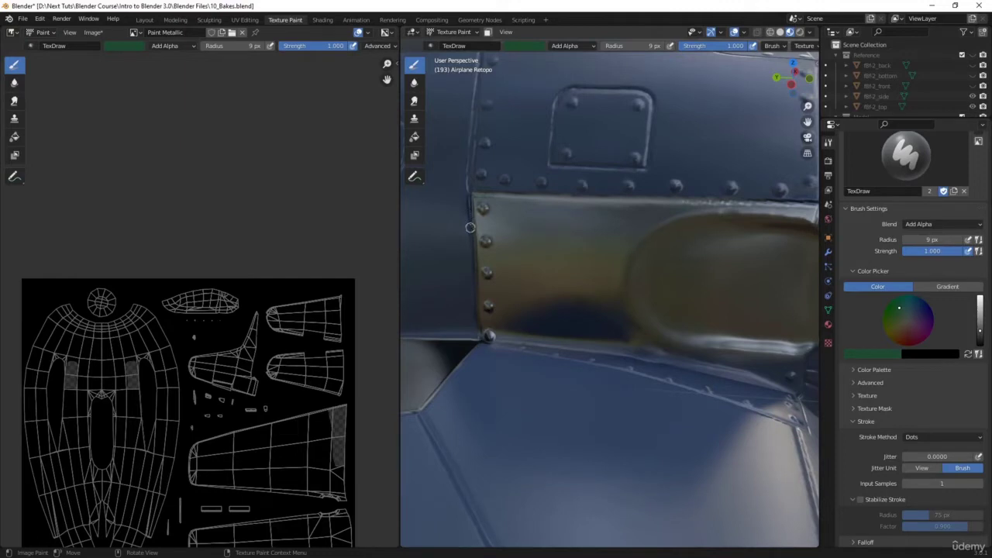
key(e)
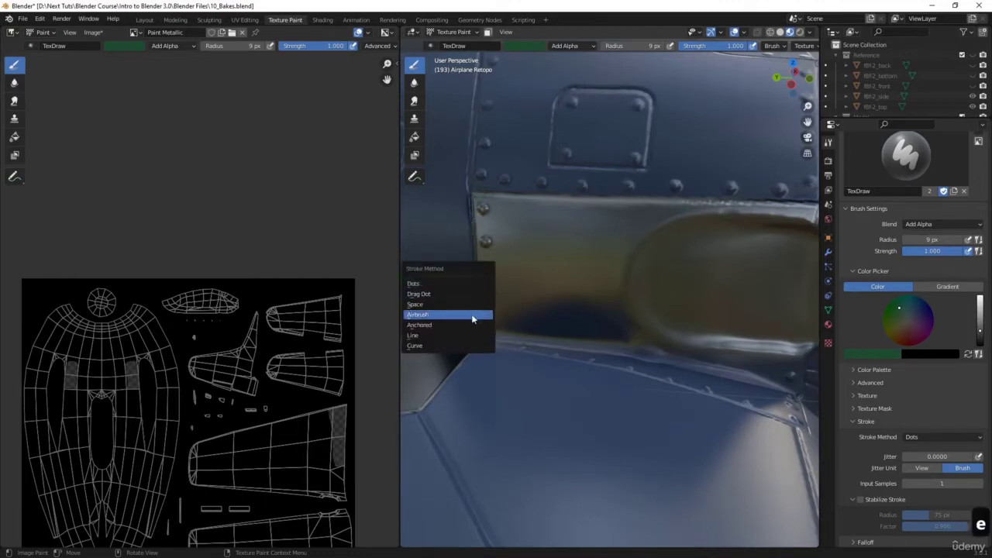
click(462, 338)
mouse_move(474, 273)
mouse_down()
mouse_move(468, 194)
mouse_move(775, 195)
mouse_move(531, 193)
mouse_up()
middle_drag(530, 193, 579, 170)
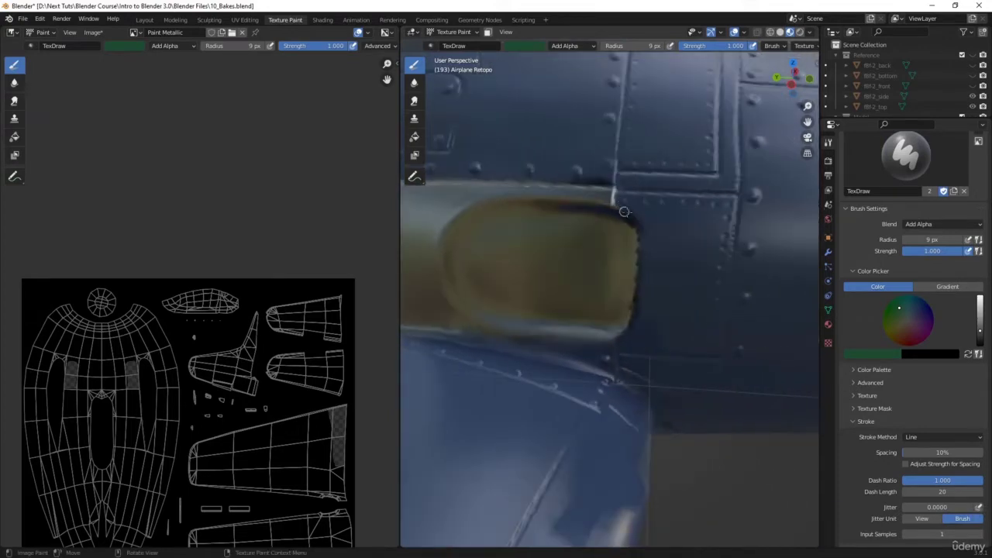
drag(649, 219, 647, 237)
key(ctrl+z)
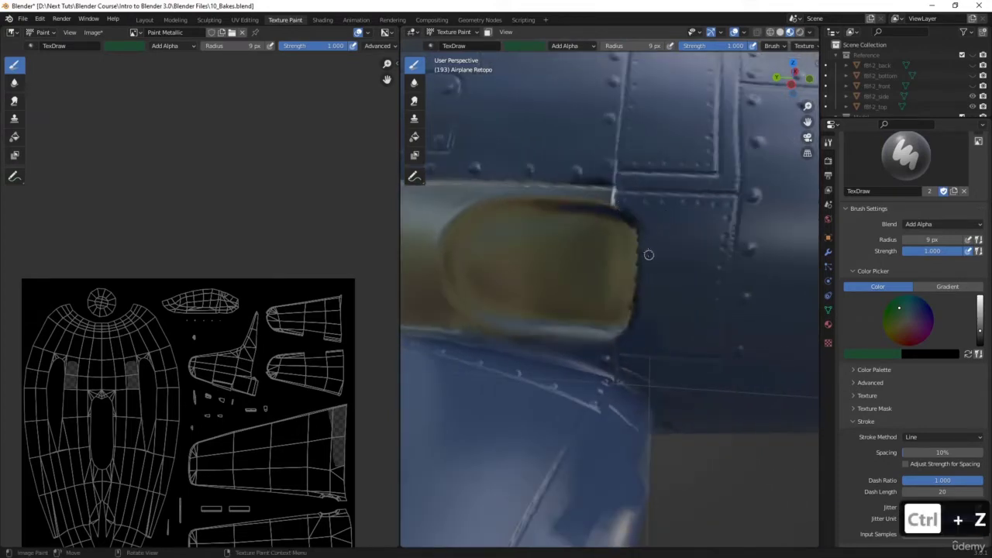
mouse_move(648, 253)
middle_down()
mouse_move(752, 252)
mouse_move(758, 267)
mouse_move(738, 229)
middle_up()
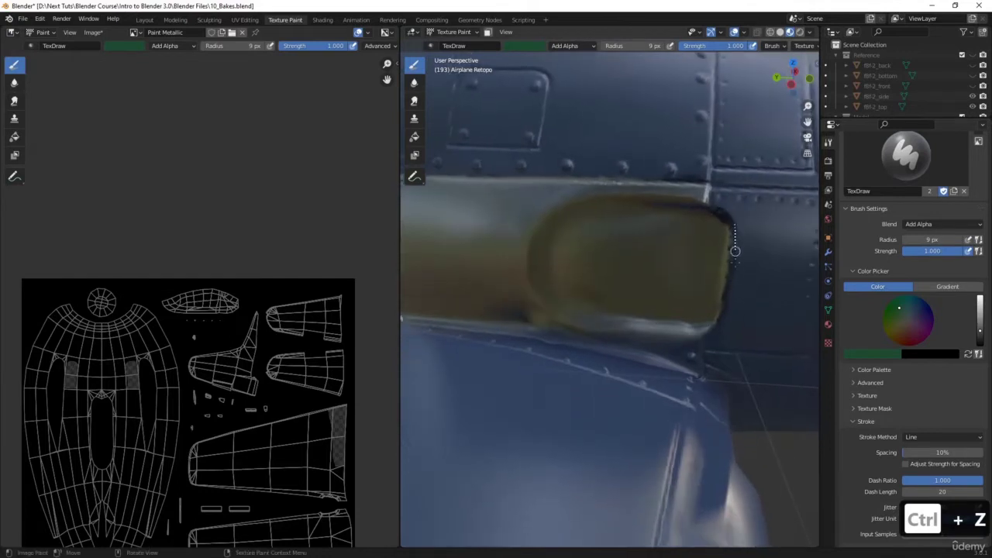
drag(727, 328, 724, 329)
Set the brush to Dots strokes with Erase Alpha and erase the two rectangular tab islands between the wings in the Paint Metallic image
scroll(717, 336, down, 8)
mouse_move(717, 333)
middle_down()
mouse_move(682, 310)
mouse_move(663, 335)
mouse_move(730, 333)
middle_up()
middle_drag(730, 333, 724, 282)
scroll(728, 303, up, 4)
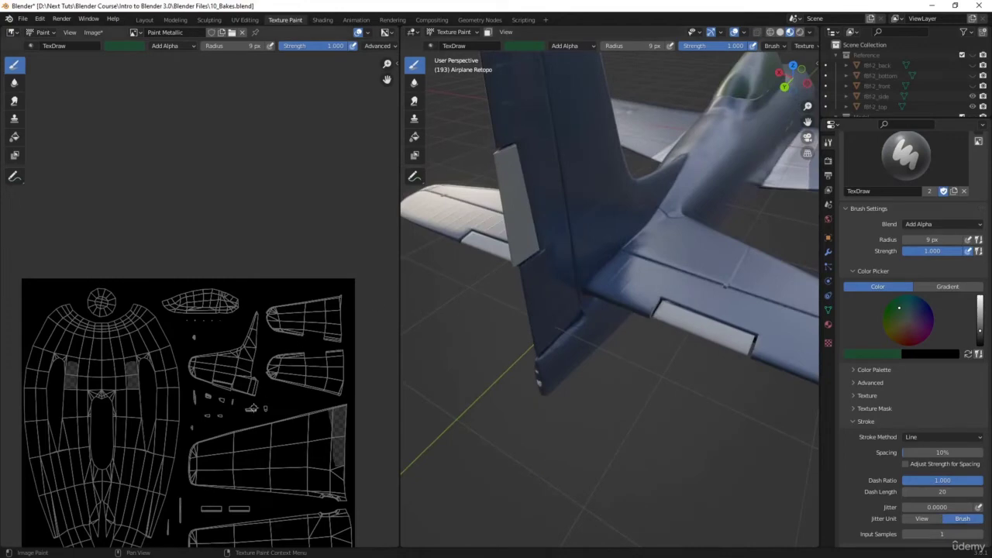
scroll(252, 408, up, 4)
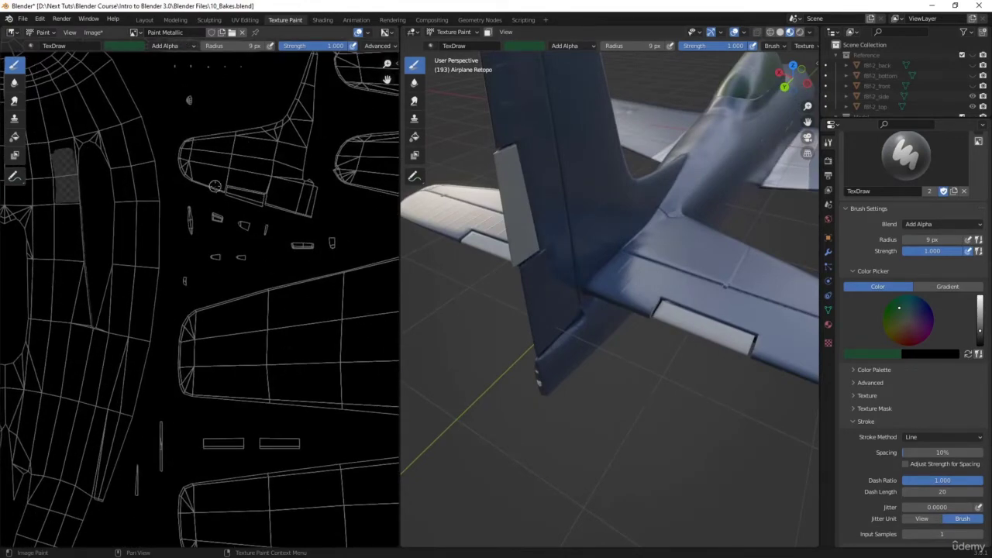
key(e)
click(211, 138)
scroll(190, 246, up, 4)
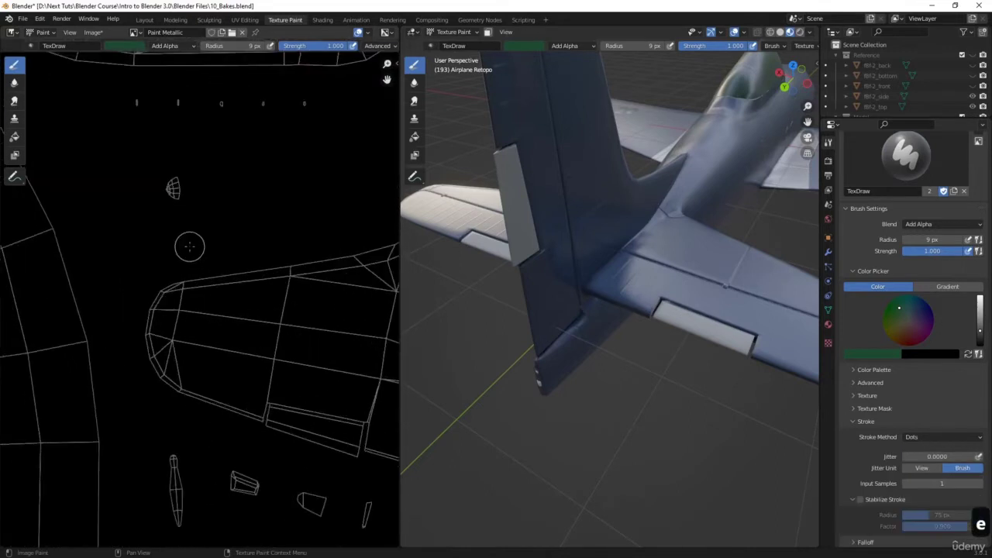
middle_drag(251, 440, 200, 226)
middle_drag(268, 303, 194, 228)
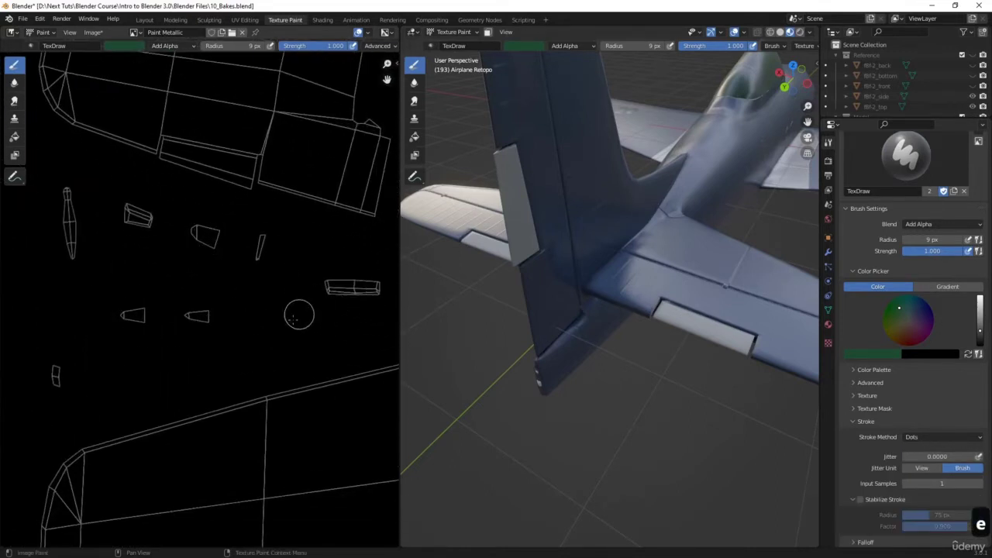
scroll(294, 319, down, 2)
middle_drag(249, 447, 297, 217)
middle_drag(166, 412, 178, 234)
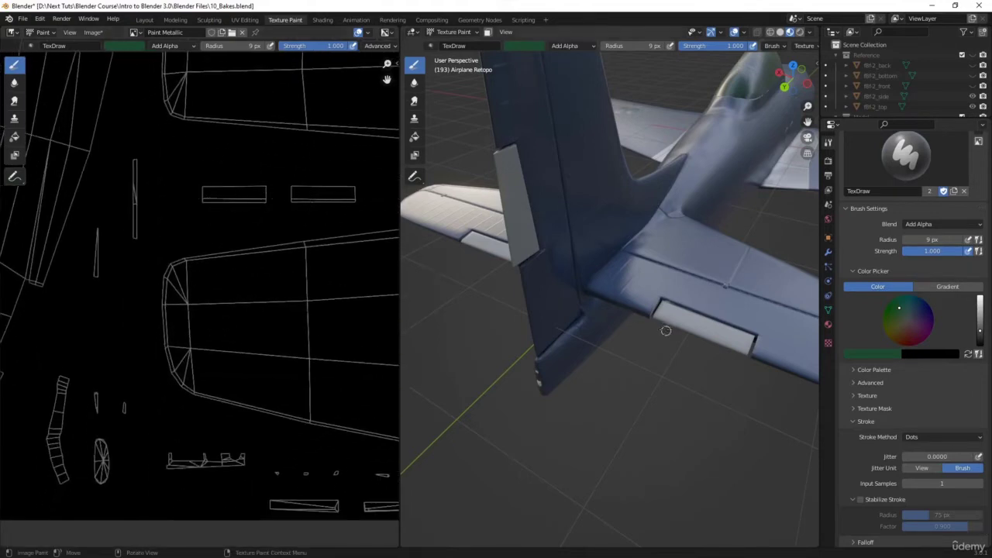
click(169, 46)
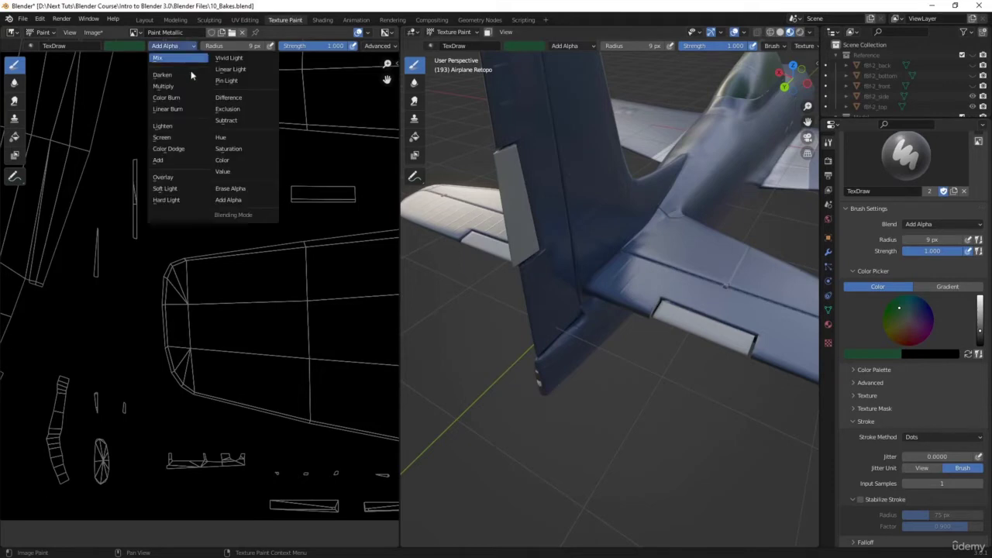
click(225, 189)
drag(190, 195, 345, 200)
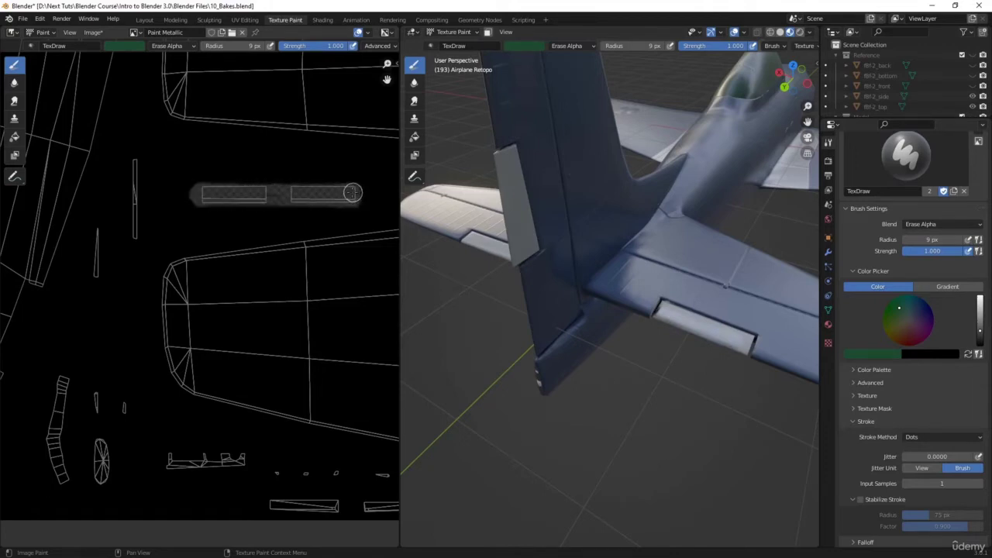
Erase alpha over the two small tapered islands and the larger tapered island above them in the Paint Metallic image
middle_drag(266, 362, 246, 237)
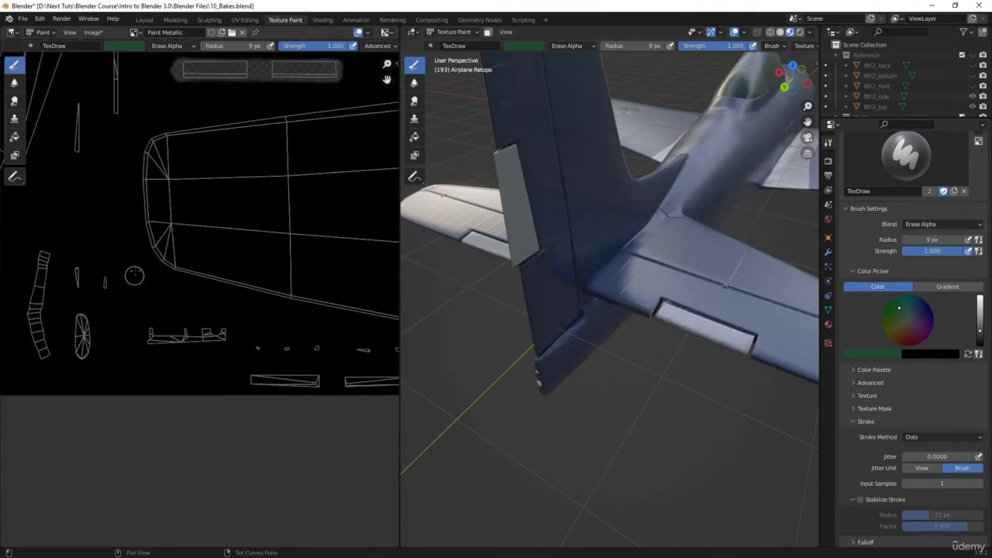
scroll(140, 115, down, 6)
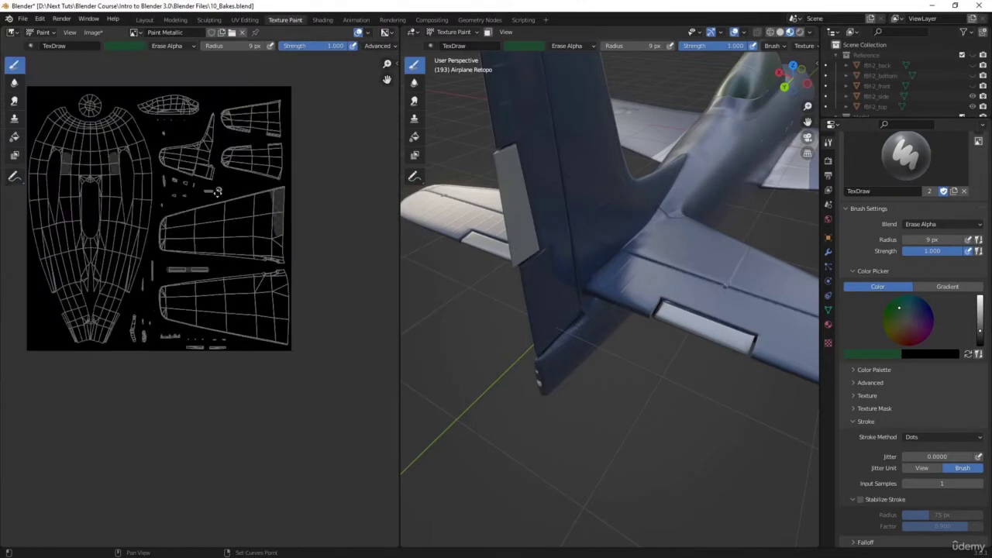
scroll(182, 284, up, 7)
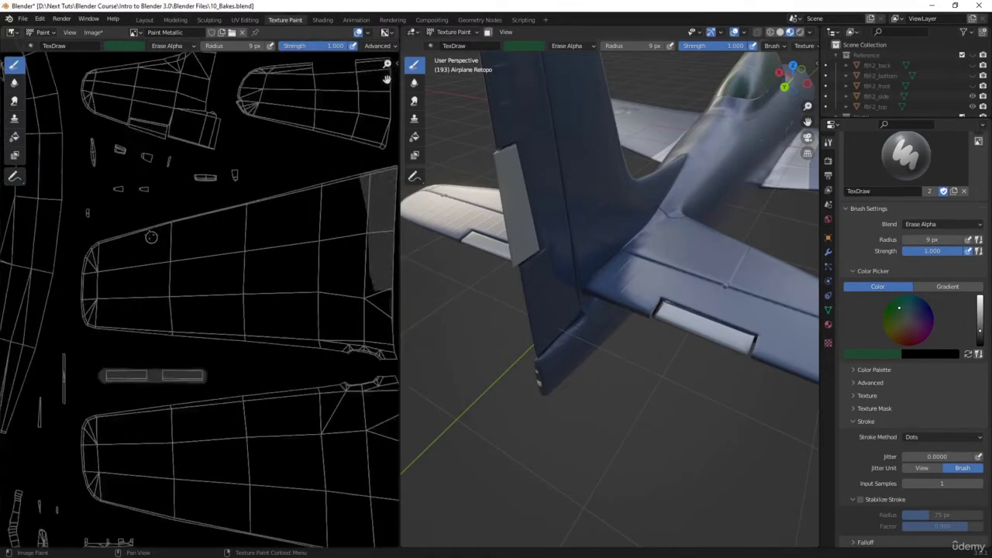
drag(108, 232, 180, 233)
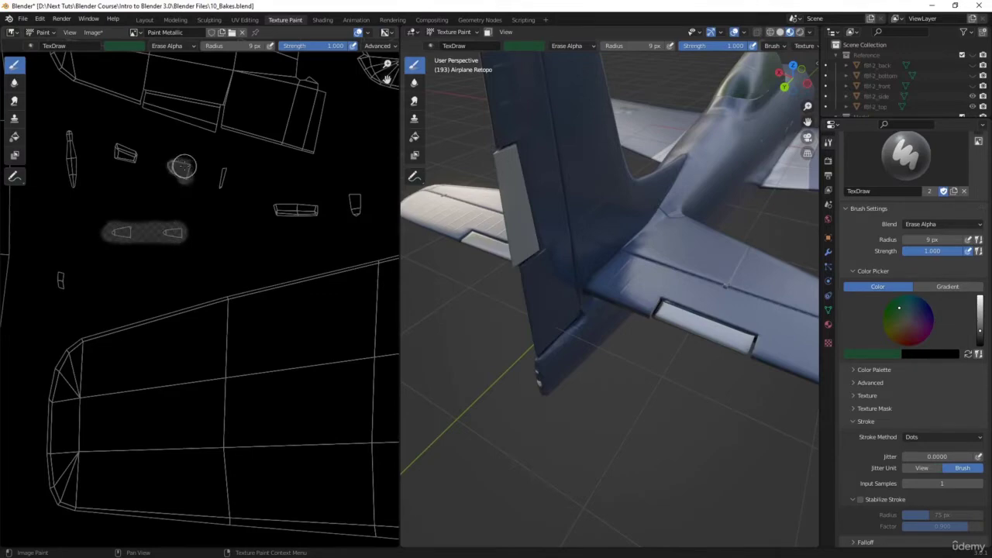
scroll(116, 259, down, 5)
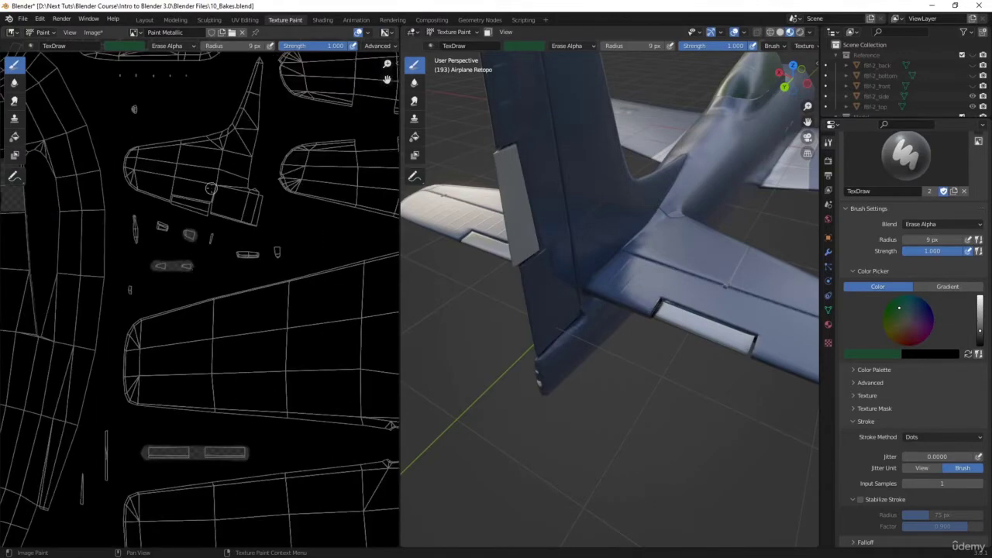
Set the brush radius to 4 px and erase the narrow outer end of the fin's trim-tab island in the image
scroll(154, 280, up, 9)
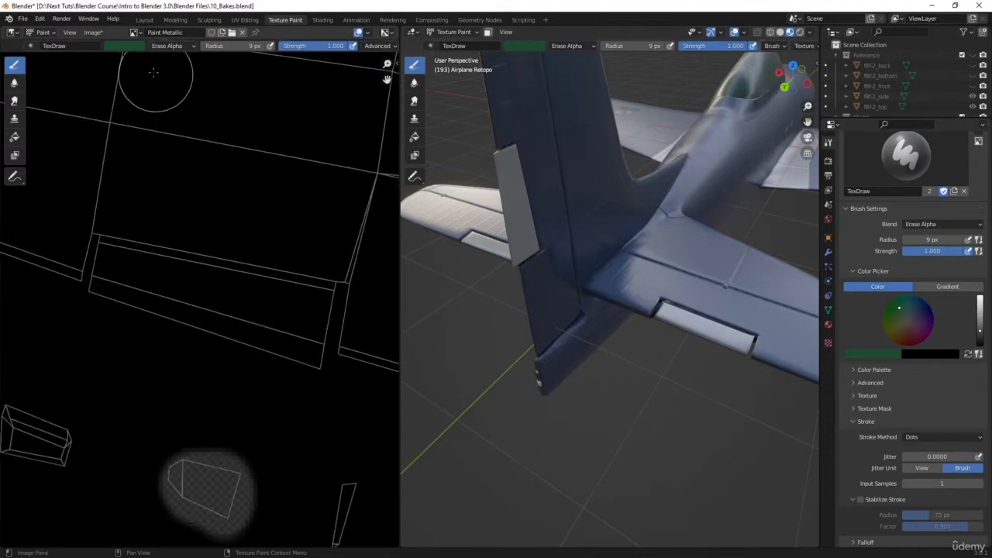
key(f)
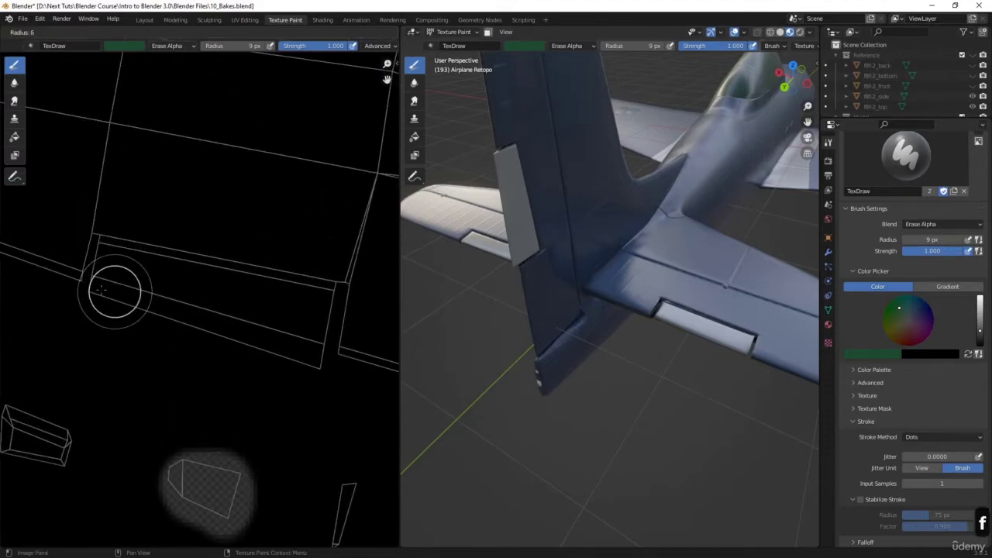
click(93, 289)
drag(106, 291, 102, 276)
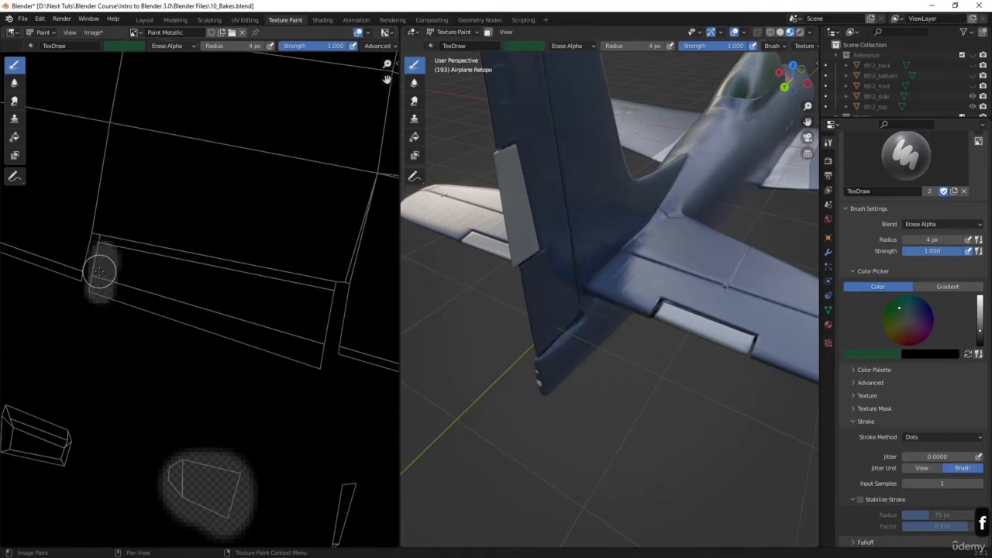
mouse_move(105, 262)
mouse_down()
mouse_move(126, 259)
mouse_move(114, 229)
mouse_up()
Switch the stroke method to Line and erase the rest of the fin's trim-tab island with straight strokes along its edges
key(e)
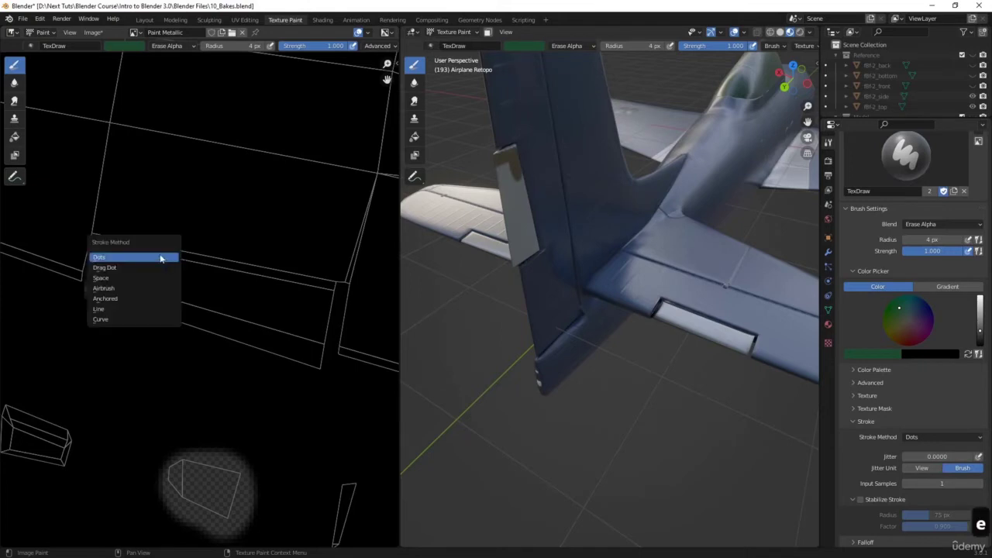
click(153, 299)
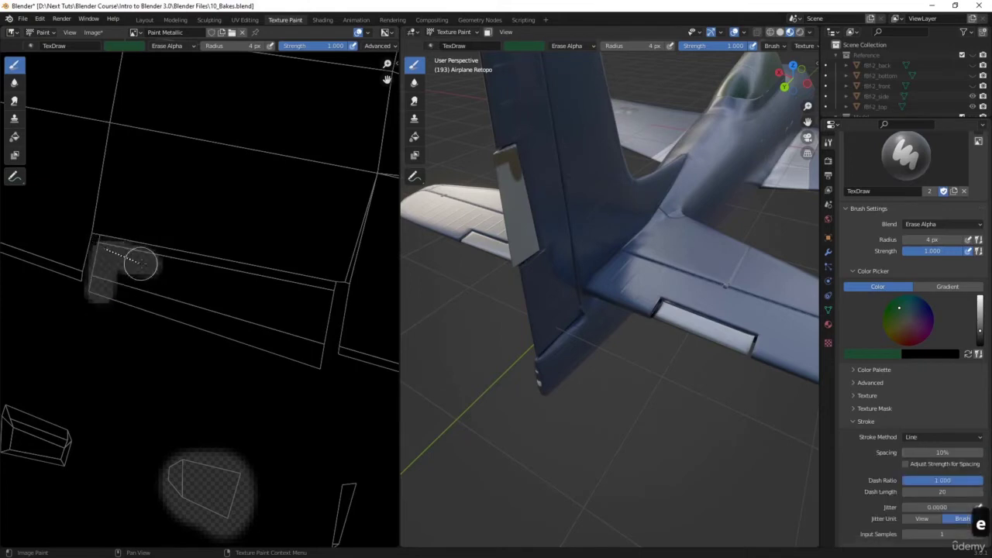
mouse_move(140, 263)
mouse_down()
mouse_move(329, 297)
mouse_move(309, 366)
mouse_up()
mouse_move(323, 323)
mouse_down()
mouse_move(122, 271)
mouse_move(313, 334)
mouse_up()
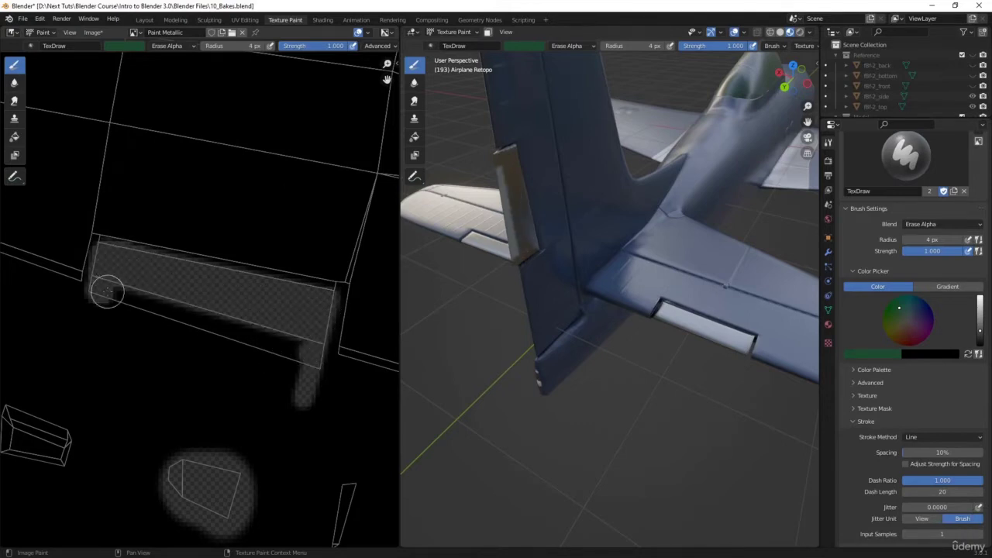
mouse_move(106, 288)
mouse_down()
mouse_move(317, 386)
mouse_move(320, 360)
mouse_up()
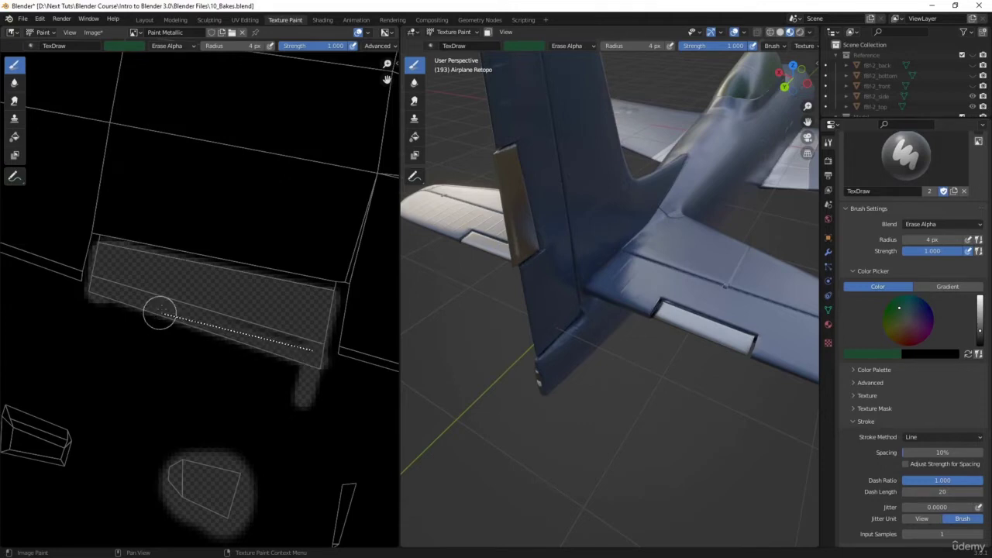
Examine the fin's trim tab from several angles, along with the airplane's tail, underside and nose
scroll(313, 372, down, 3)
middle_drag(578, 140, 491, 290)
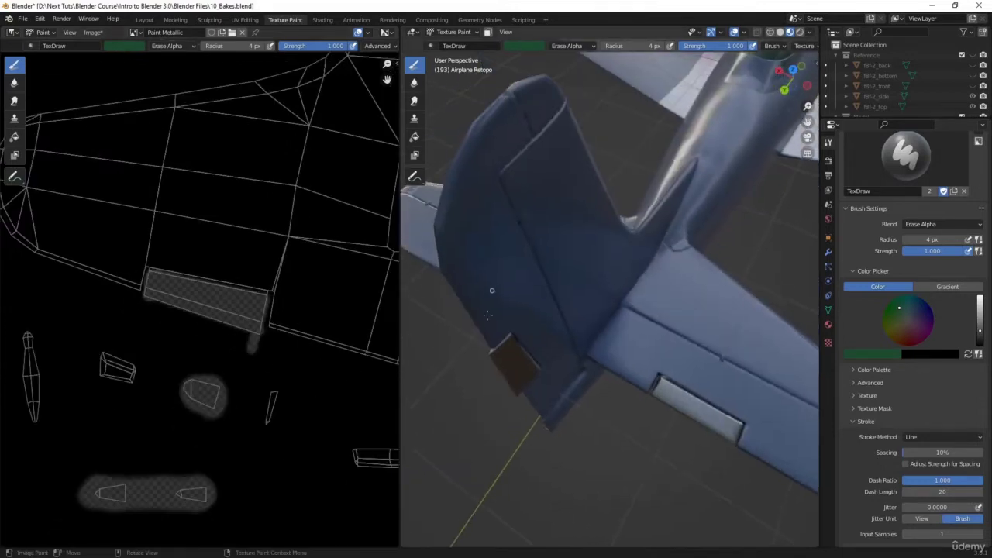
scroll(492, 290, up, 4)
shift+middle_drag(487, 365, 569, 333)
middle_drag(569, 333, 635, 224)
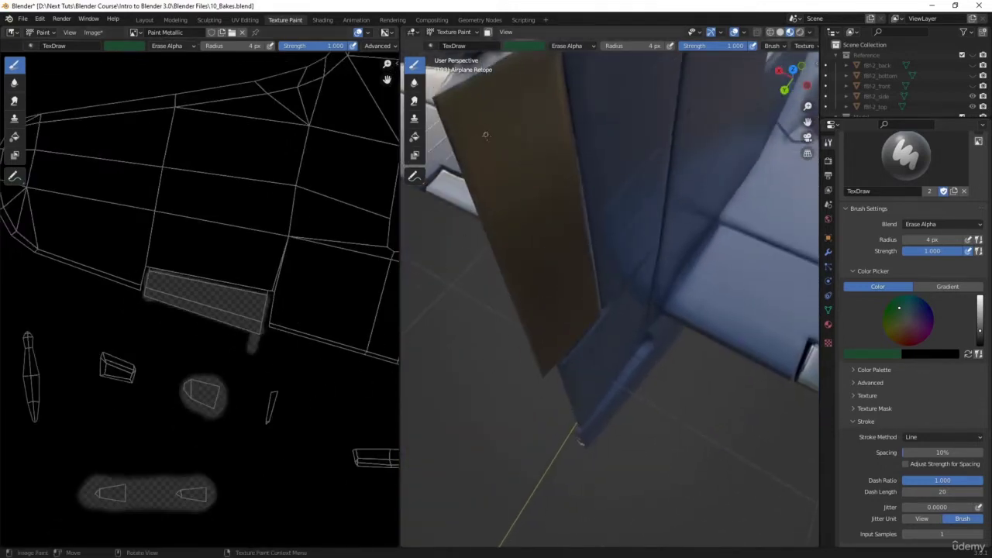
shift+middle_drag(485, 135, 492, 159)
middle_drag(532, 221, 524, 292)
scroll(524, 292, down, 4)
middle_drag(551, 232, 633, 178)
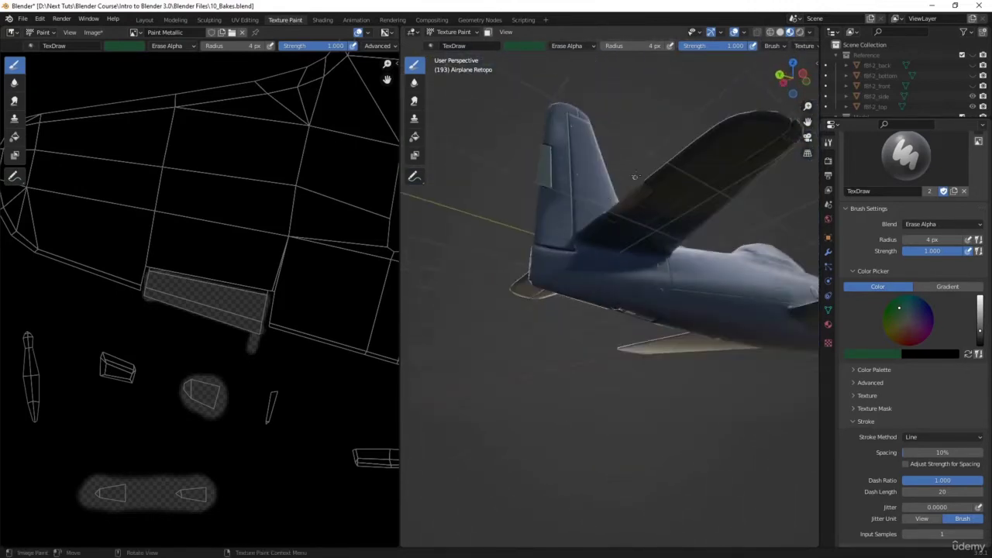
scroll(637, 176, up, 4)
scroll(628, 223, down, 6)
middle_drag(628, 220, 514, 273)
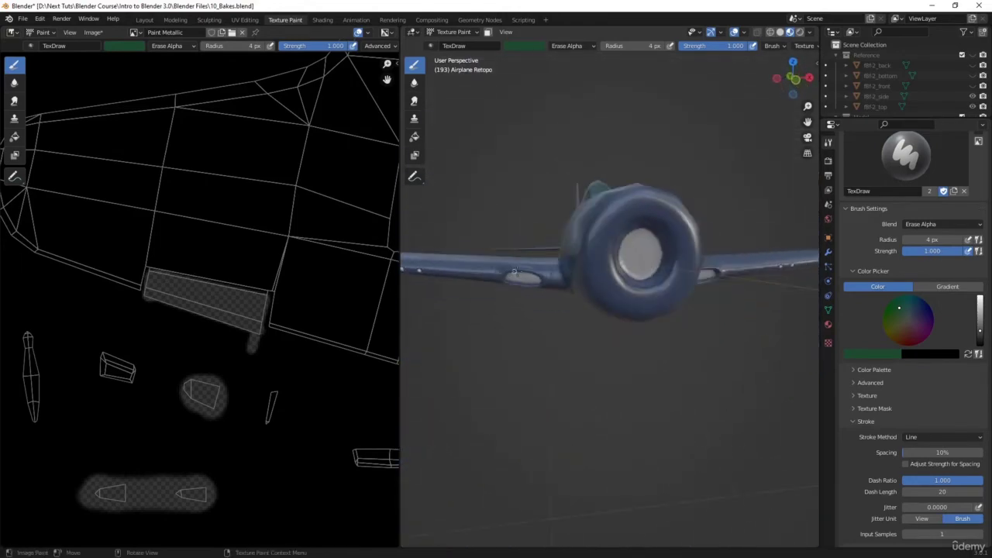
Set the stroke method to Dots and the brush radius to 11 px, and erase alpha inside the round nose island's inner circle
scroll(196, 326, down, 6)
middle_drag(195, 326, 310, 387)
scroll(286, 365, up, 4)
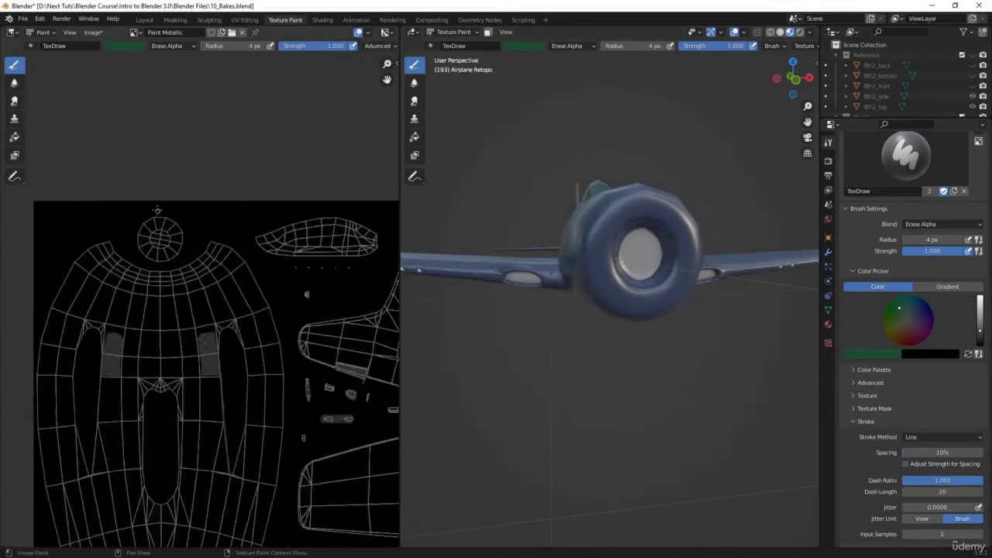
middle_drag(208, 272, 292, 385)
scroll(197, 296, up, 5)
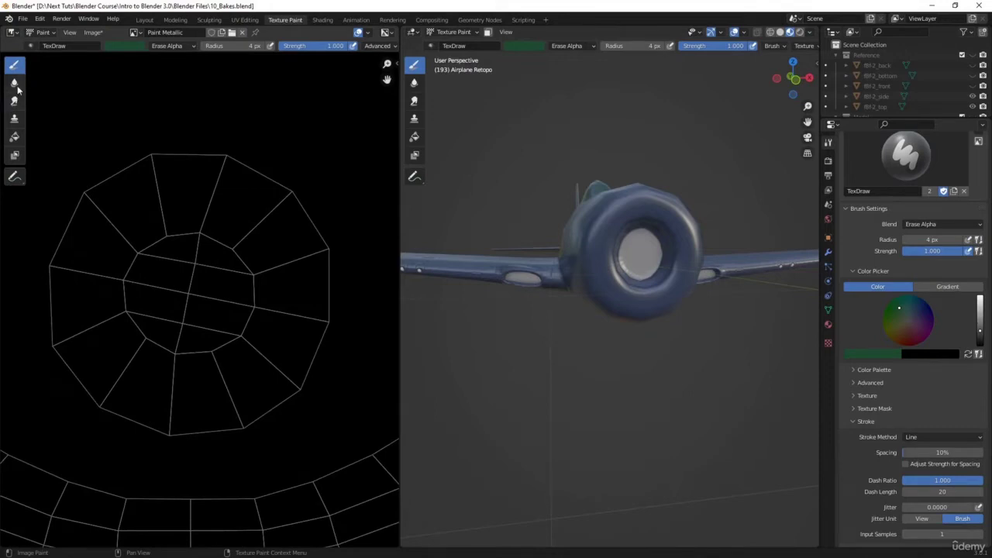
key(e)
click(202, 220)
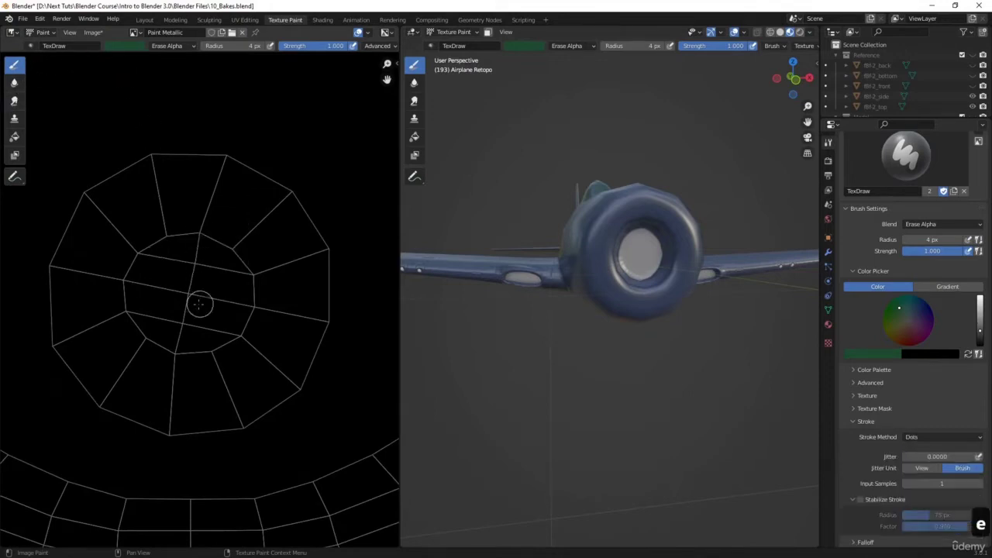
key(f)
click(207, 310)
mouse_move(208, 310)
mouse_down()
mouse_move(178, 299)
mouse_move(188, 273)
mouse_move(208, 288)
mouse_move(208, 313)
mouse_move(181, 322)
mouse_move(157, 308)
mouse_move(155, 283)
mouse_move(177, 266)
mouse_move(215, 271)
mouse_move(215, 312)
mouse_move(209, 287)
mouse_up()
Erase alpha over the small oval island near the lower edge of the Paint Metallic image
scroll(209, 287, down, 5)
scroll(161, 214, up, 4)
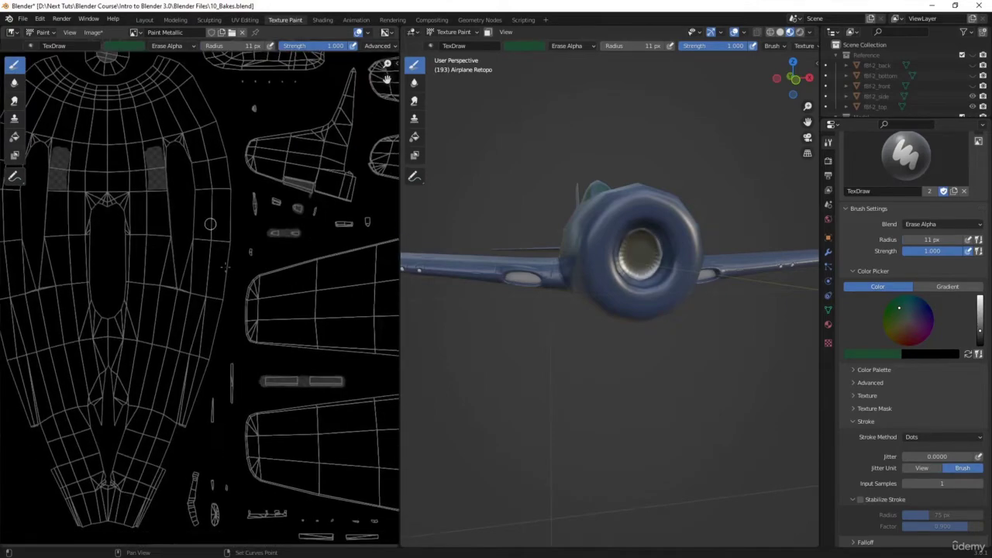
scroll(162, 214, up, 3)
middle_drag(84, 395, 303, 328)
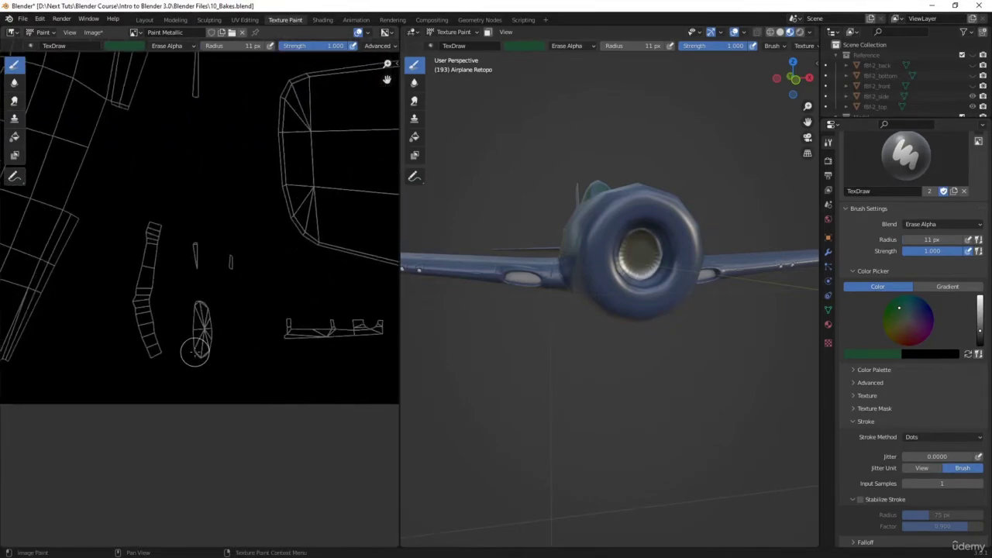
mouse_move(195, 352)
mouse_down()
mouse_move(203, 299)
mouse_move(199, 349)
mouse_move(212, 333)
mouse_move(225, 341)
mouse_up()
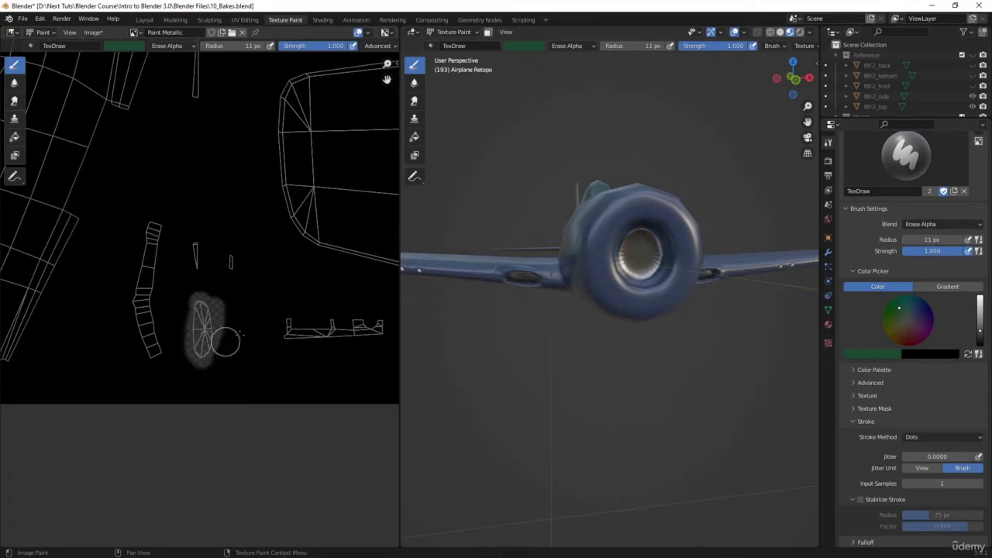
Make Paint Roughness the active texture slot for painting
middle_drag(617, 253, 658, 326)
scroll(655, 332, up, 3)
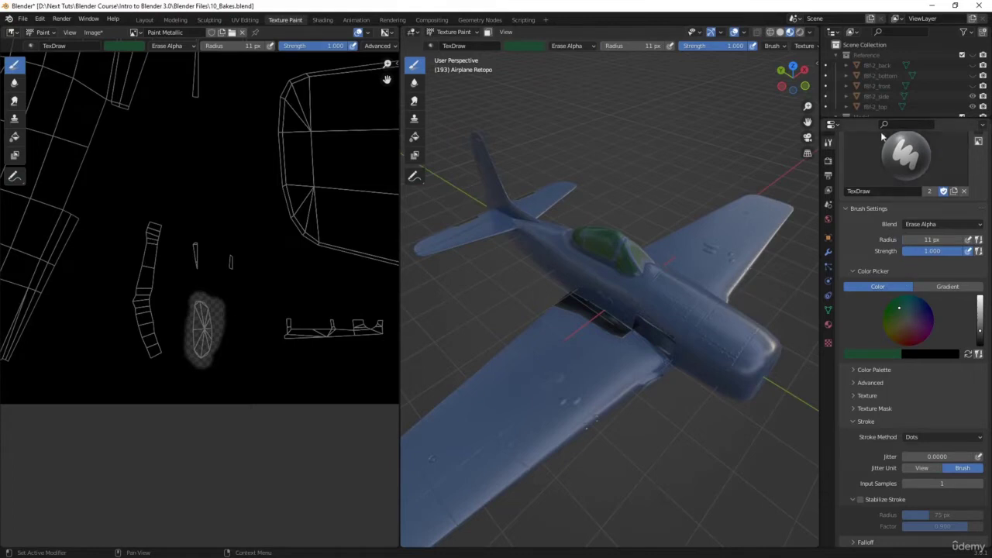
scroll(912, 236, up, 5)
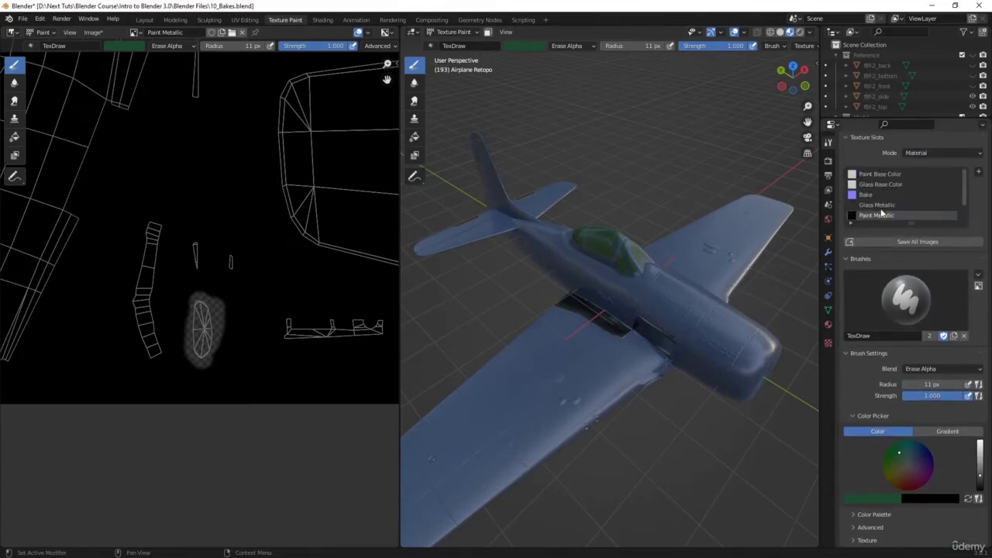
scroll(883, 210, down, 2)
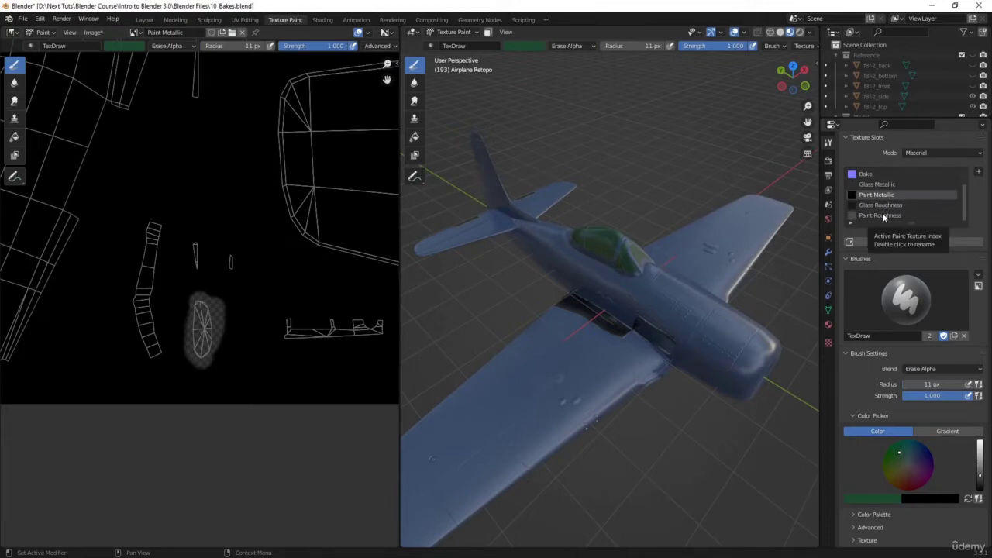
click(881, 212)
scroll(553, 233, up, 6)
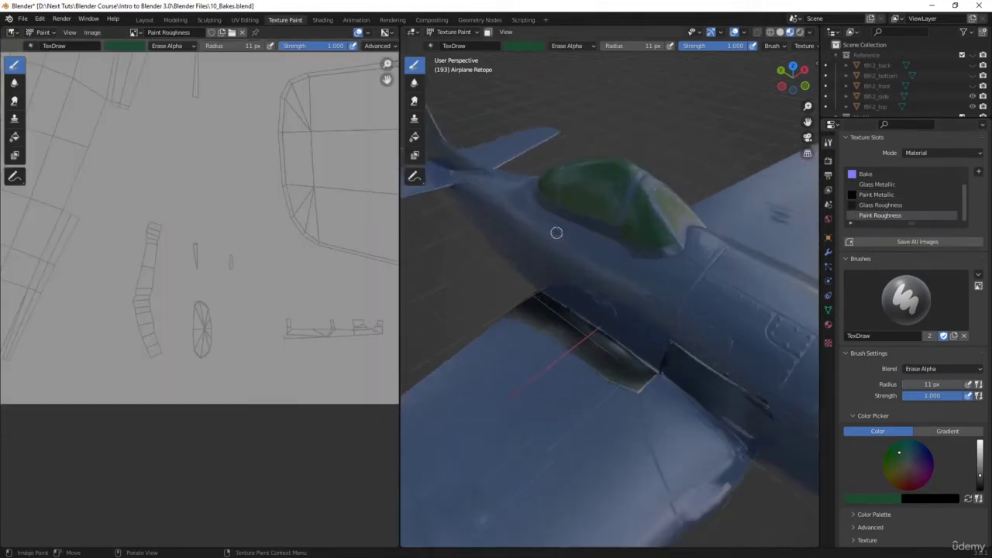
Set the brush radius to 46 px and erase Paint Roughness alpha over the canopy's rear and middle glass on one side
middle_drag(589, 204, 651, 291)
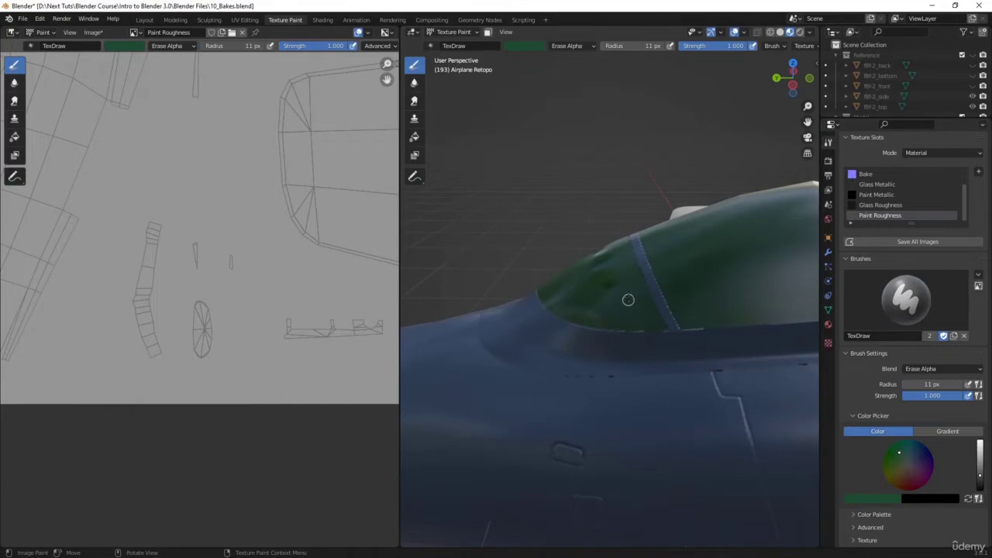
middle_drag(617, 263, 664, 291)
key(f)
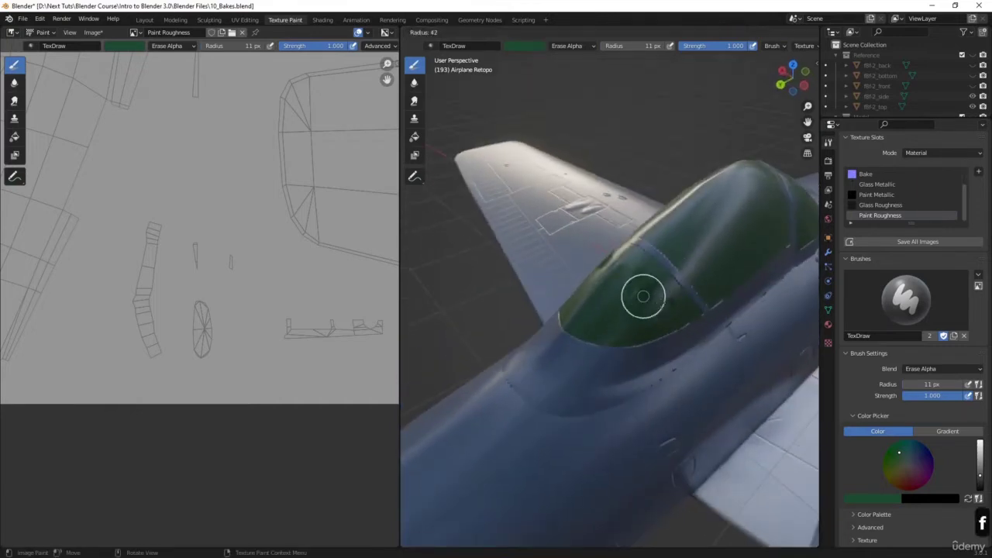
click(667, 295)
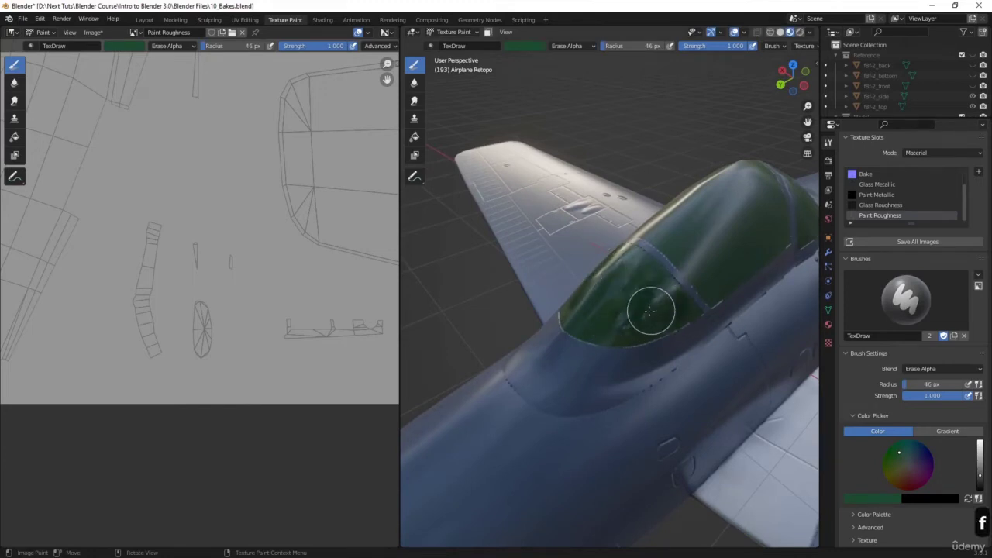
middle_drag(598, 292, 613, 271)
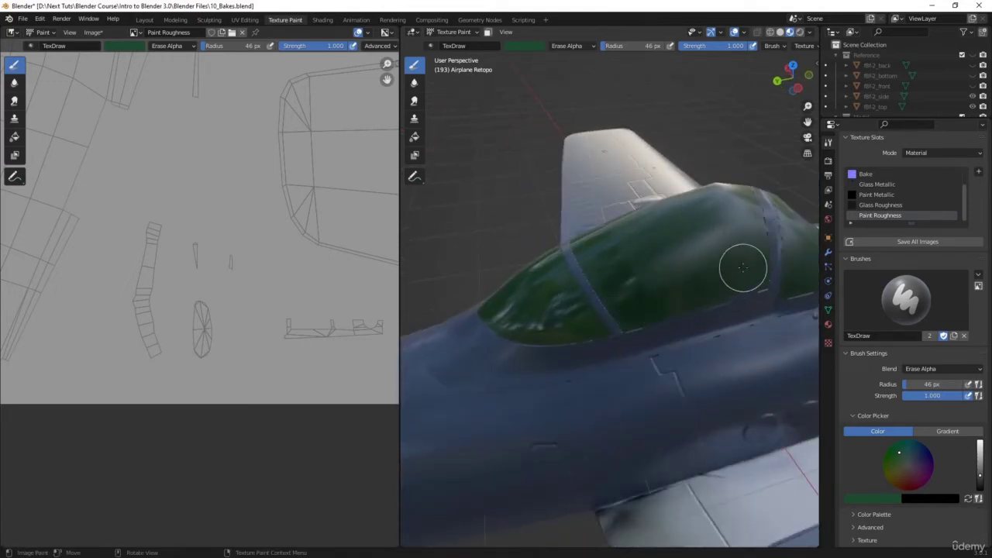
mouse_move(742, 268)
mouse_down()
mouse_move(746, 230)
mouse_move(740, 209)
mouse_move(720, 200)
mouse_move(618, 233)
mouse_move(633, 257)
mouse_up()
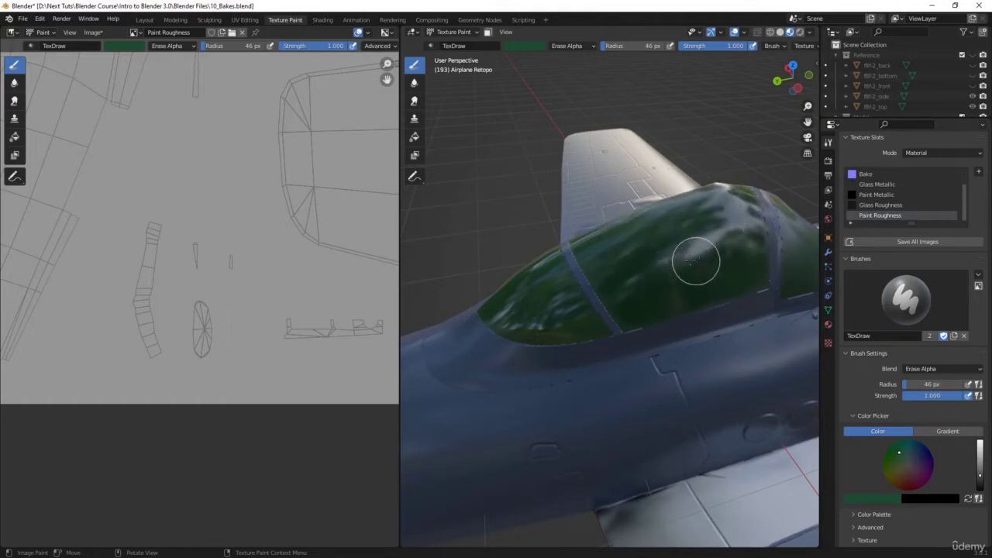
Erase Paint Roughness alpha over the other side of the canopy glass and the windshield
middle_drag(695, 261, 659, 282)
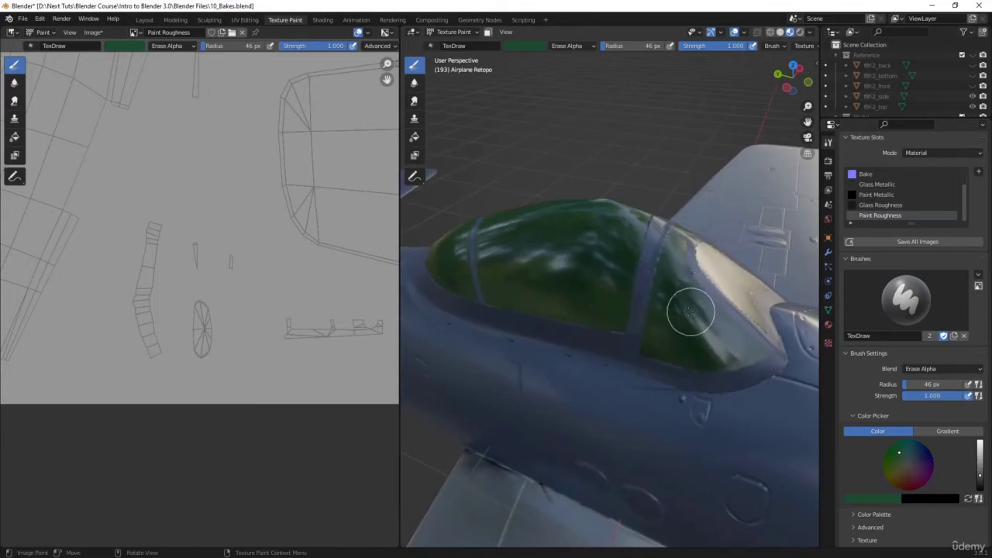
middle_drag(690, 310, 614, 311)
mouse_move(614, 312)
mouse_down()
mouse_move(571, 286)
mouse_move(581, 275)
mouse_move(580, 305)
mouse_up()
mouse_move(580, 306)
middle_down()
mouse_move(620, 326)
mouse_move(623, 298)
mouse_move(595, 325)
mouse_move(646, 303)
mouse_move(663, 335)
mouse_move(656, 318)
middle_up()
scroll(624, 298, down, 5)
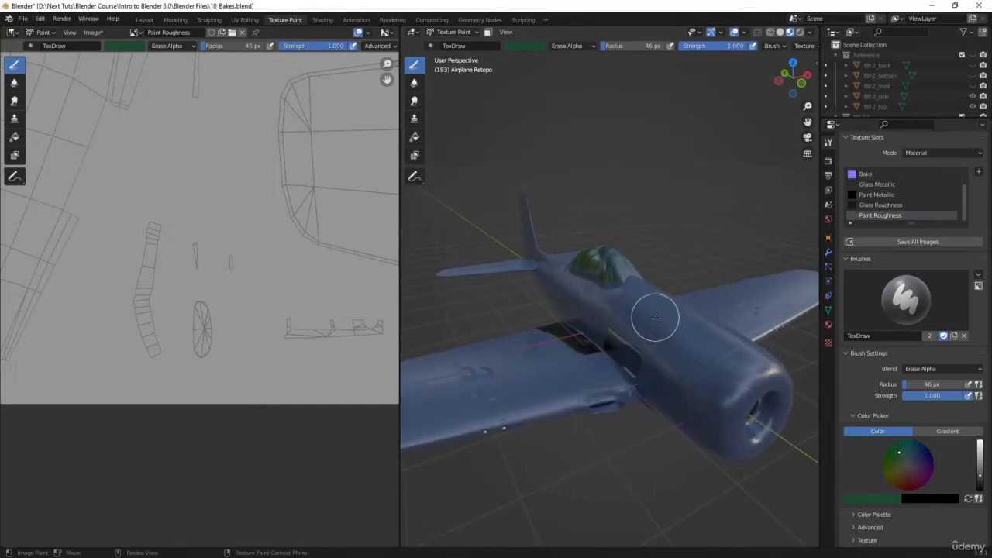
Make Glass Roughness the active texture slot and clear its whole image with an Erase Alpha fill
click(892, 205)
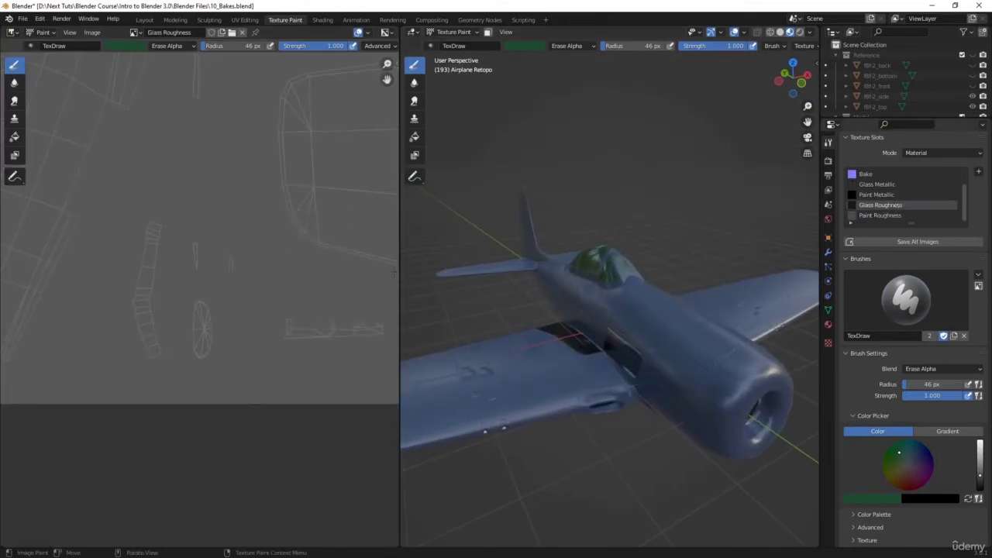
scroll(271, 273, down, 4)
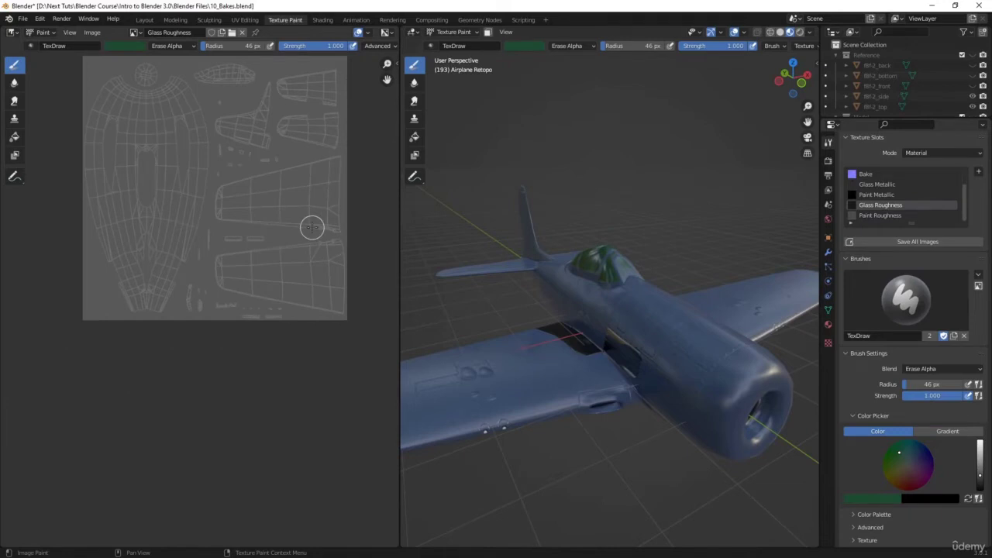
click(14, 137)
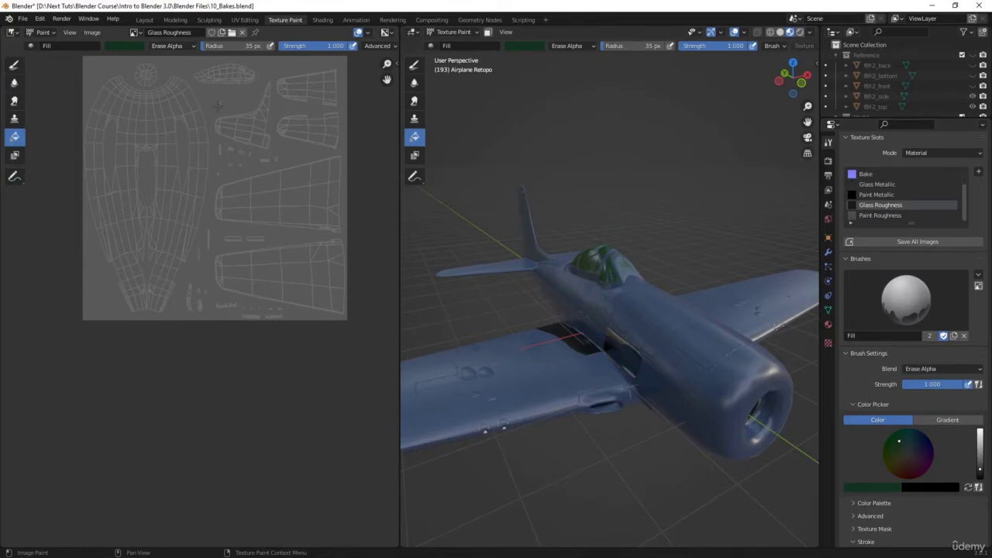
click(219, 105)
middle_drag(186, 163, 142, 480)
scroll(198, 283, up, 4)
middle_drag(238, 259, 234, 301)
scroll(234, 300, up, 2)
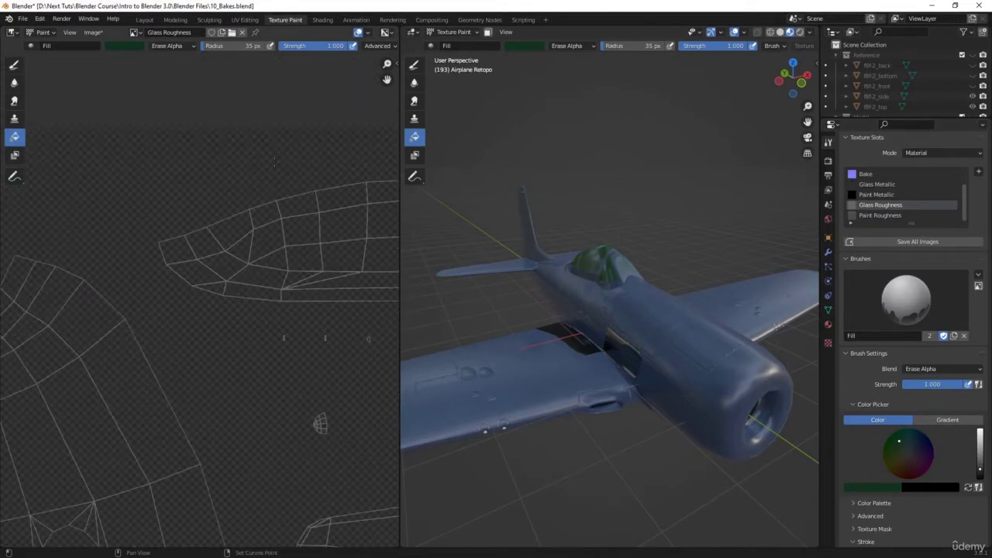
Set both the Fill and Draw brushes to Add Alpha blending and the Draw brush's radius to 27 px
click(179, 47)
click(236, 198)
middle_drag(244, 232, 147, 233)
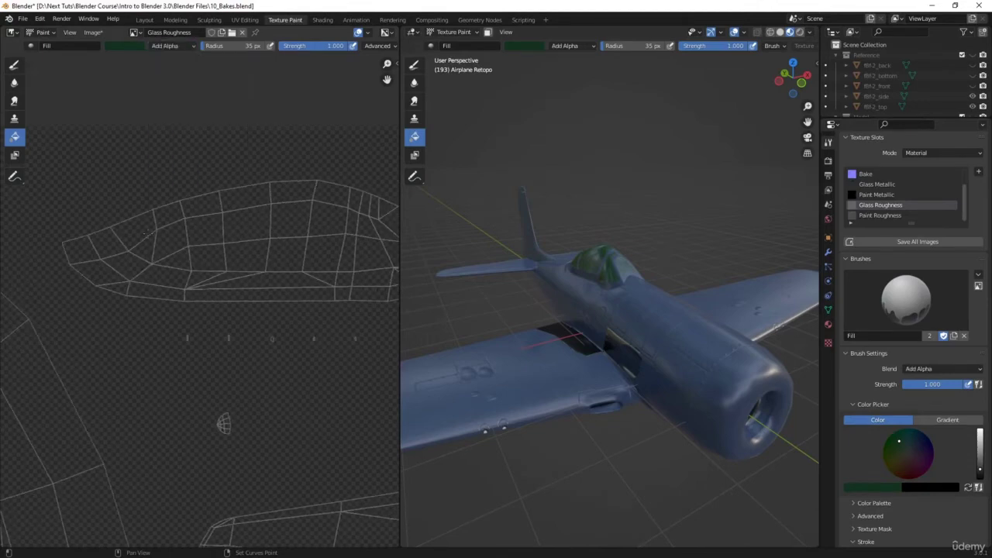
click(15, 66)
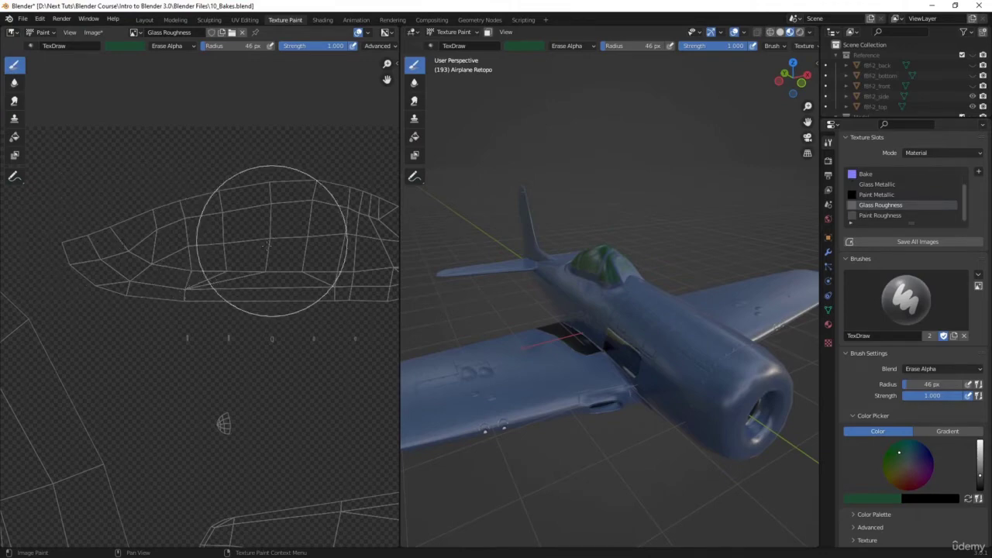
click(172, 45)
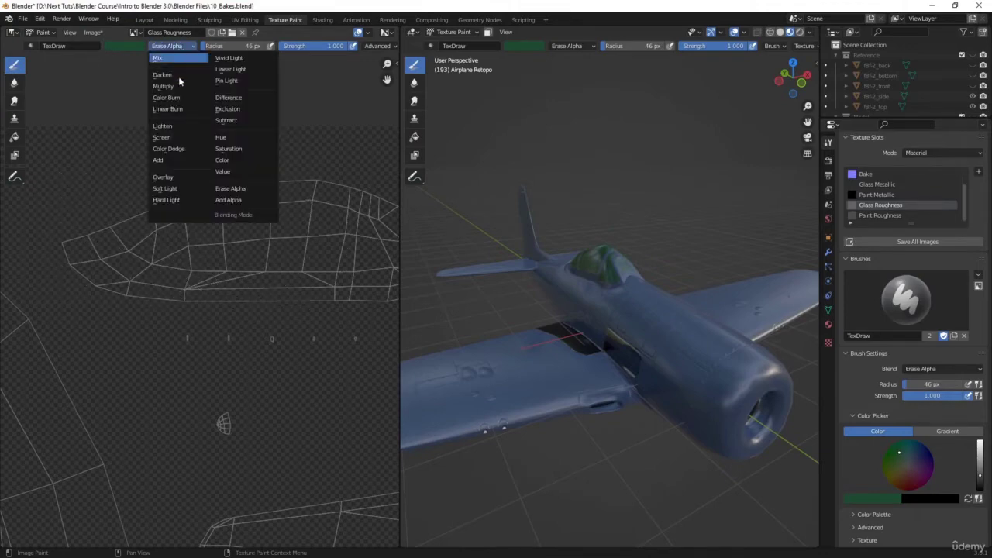
click(227, 202)
key(f)
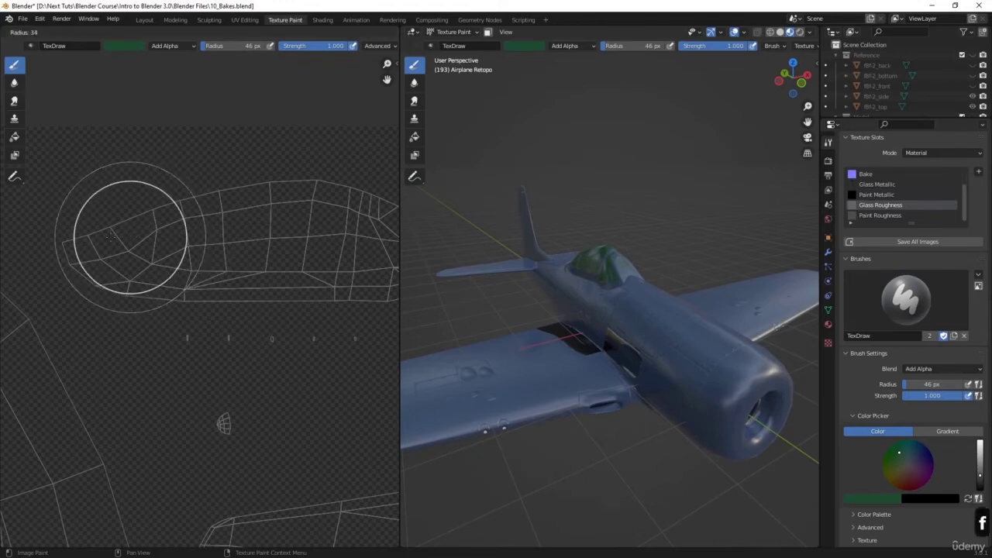
click(110, 237)
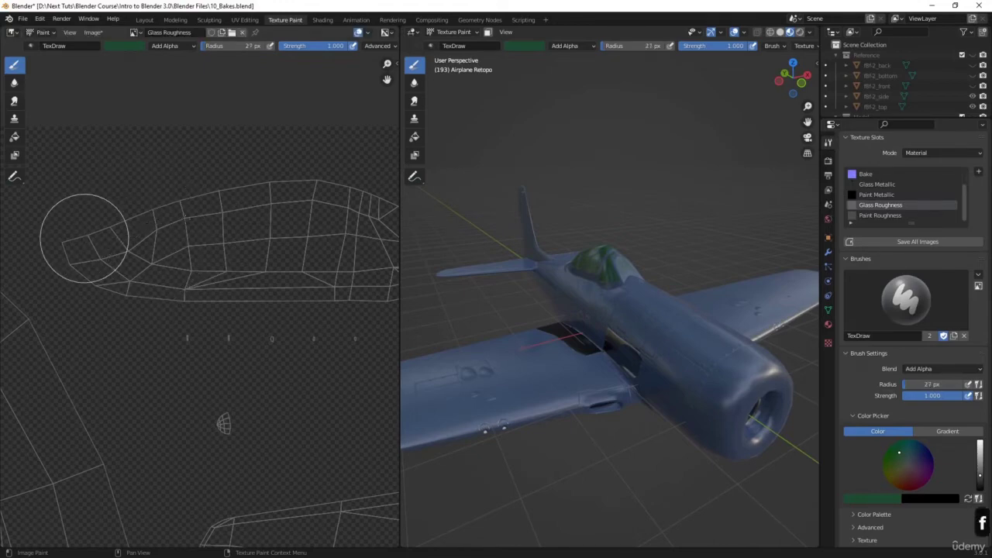
Restore alpha over the entire canopy island in the Glass Roughness image
click(183, 217)
click(131, 208)
click(79, 238)
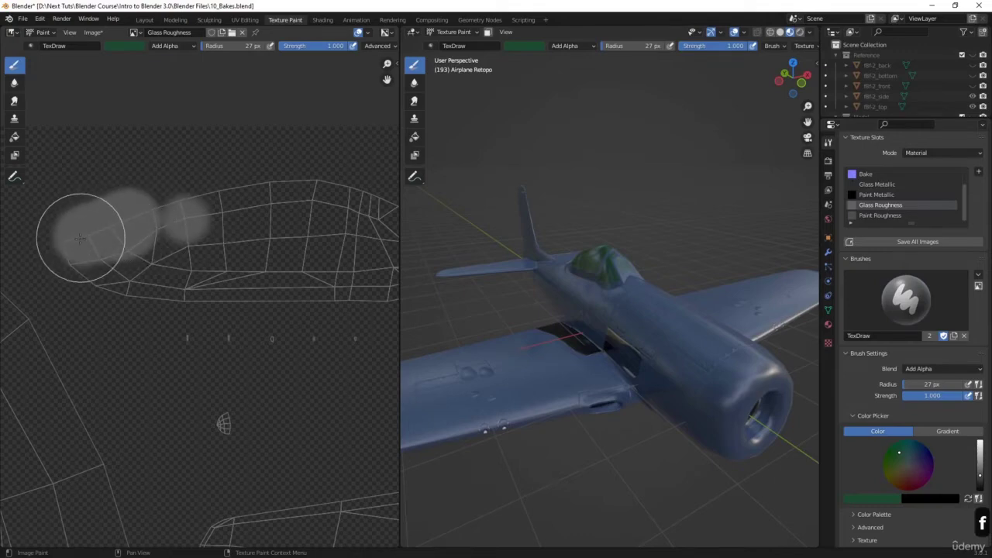
mouse_move(80, 238)
mouse_down()
mouse_move(199, 293)
mouse_move(337, 285)
mouse_up()
ctrl+scroll(240, 248, right, 3)
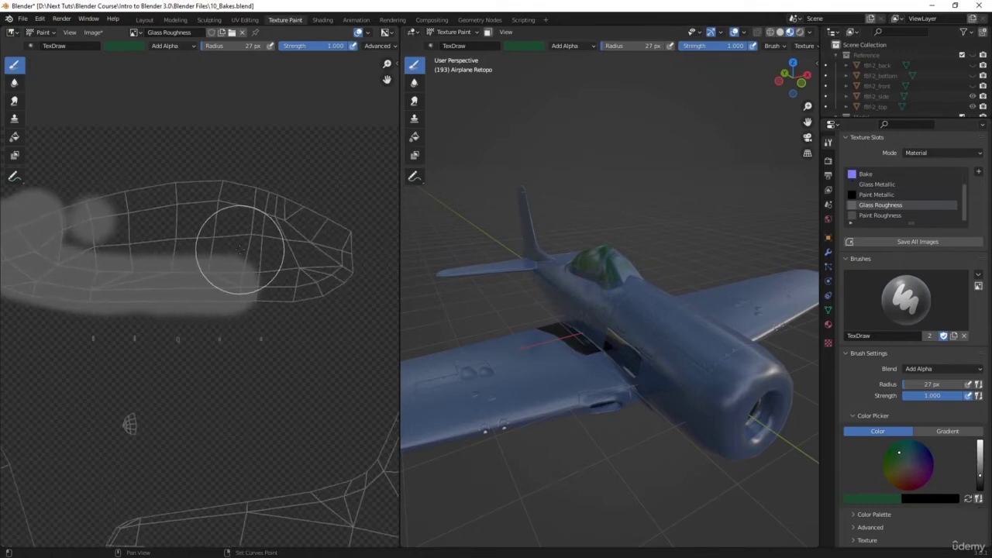
mouse_move(240, 249)
mouse_down()
mouse_move(248, 276)
mouse_move(361, 276)
mouse_move(266, 193)
mouse_move(70, 210)
mouse_move(295, 259)
mouse_move(142, 222)
mouse_up()
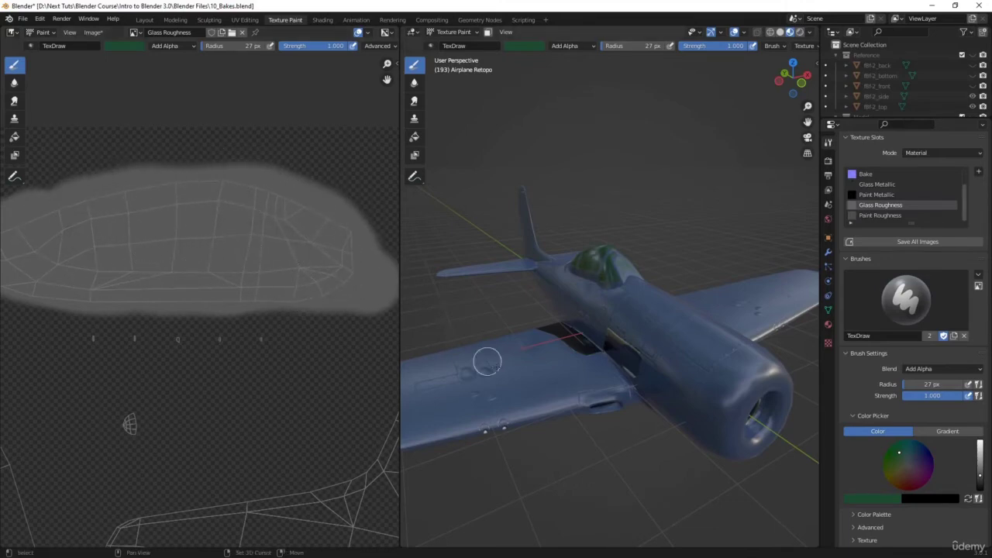
Restore Glass Roughness alpha on the small wing and tail lights, reducing the brush radius to 11 px for the tail lights
middle_drag(487, 362, 535, 361)
scroll(536, 361, up, 3)
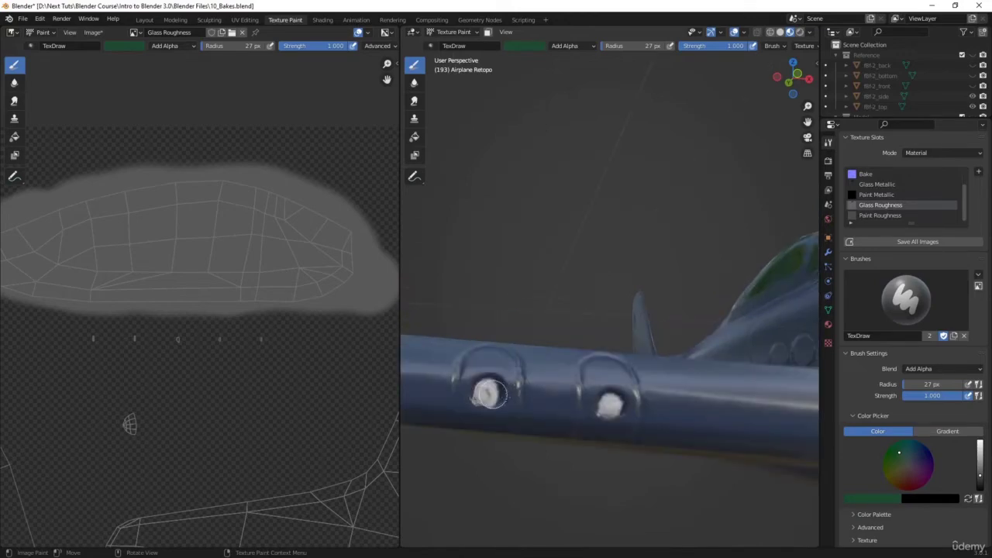
scroll(627, 394, down, 7)
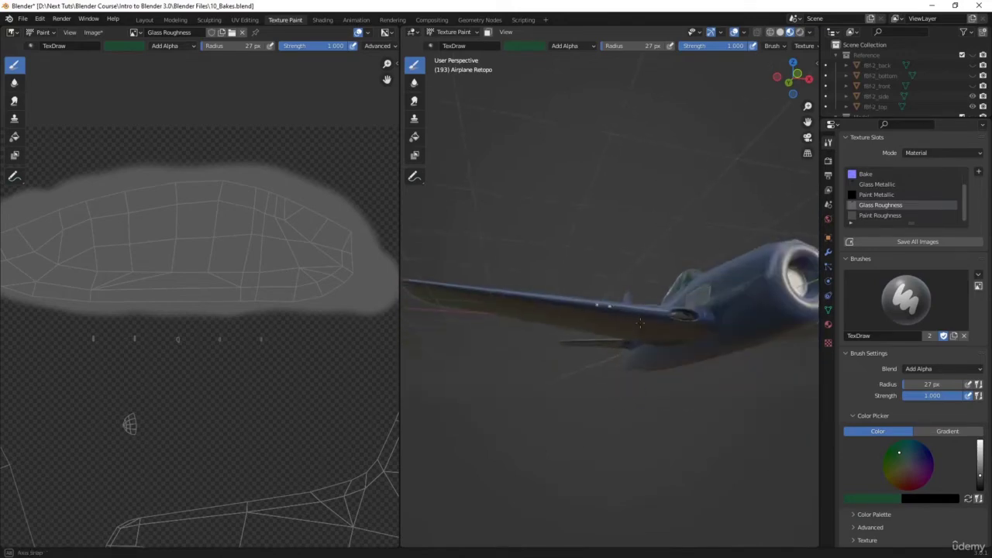
middle_drag(627, 393, 665, 349)
shift+middle_drag(640, 418, 458, 243)
scroll(644, 325, up, 6)
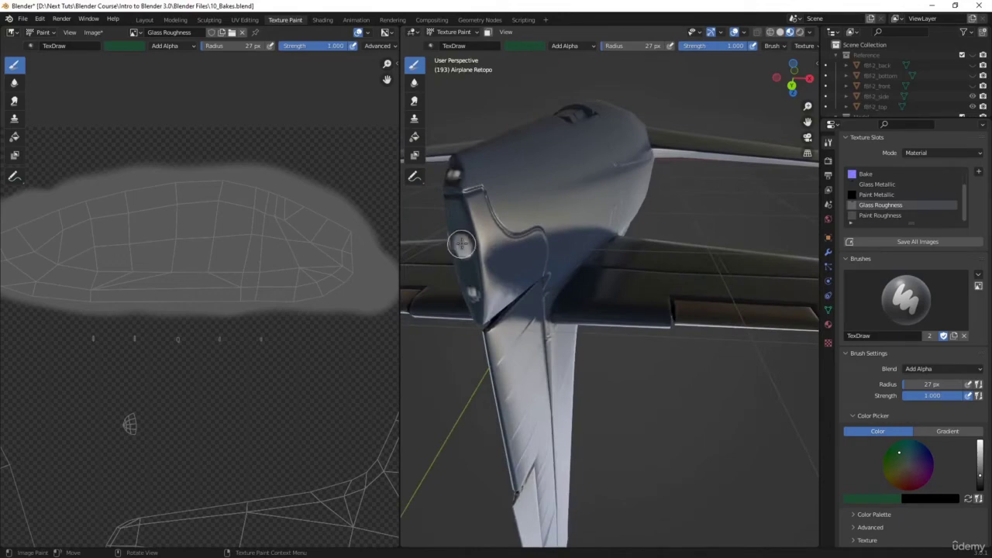
key(f)
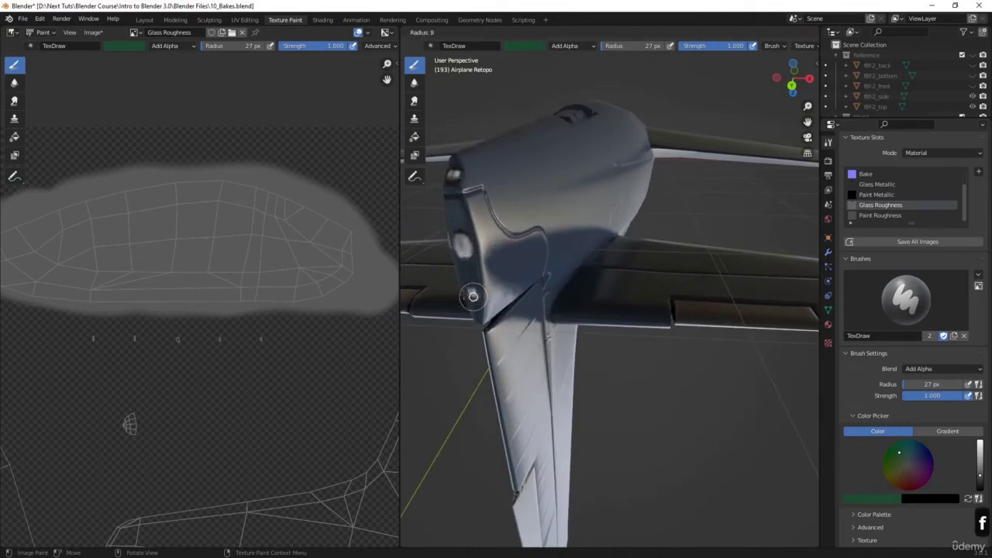
click(470, 293)
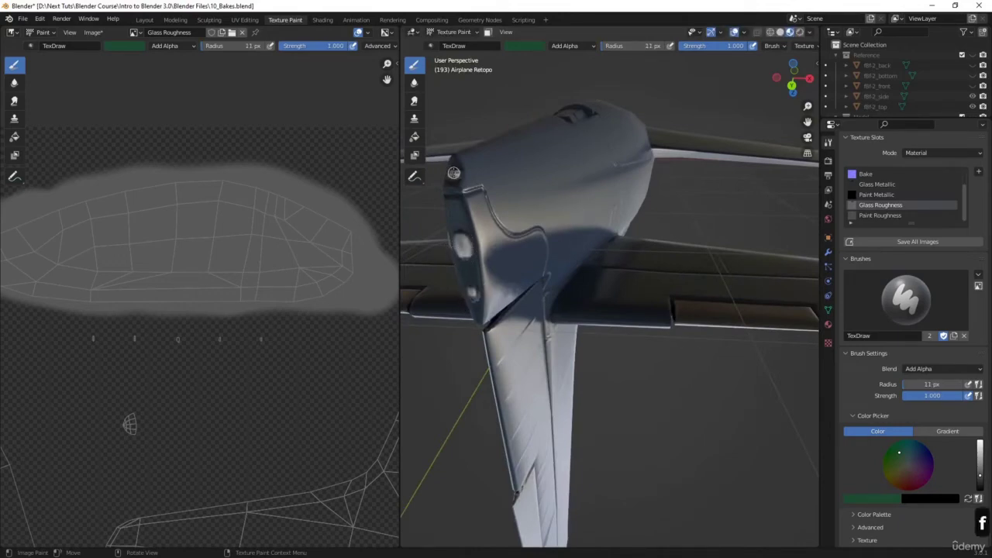
scroll(643, 182, down, 7)
middle_drag(643, 182, 623, 378)
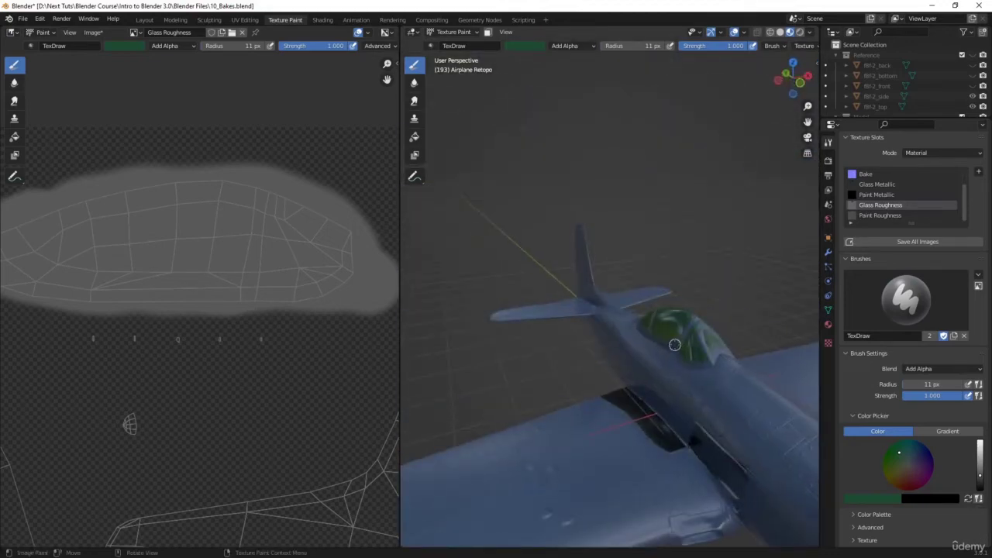
scroll(646, 334, down, 4)
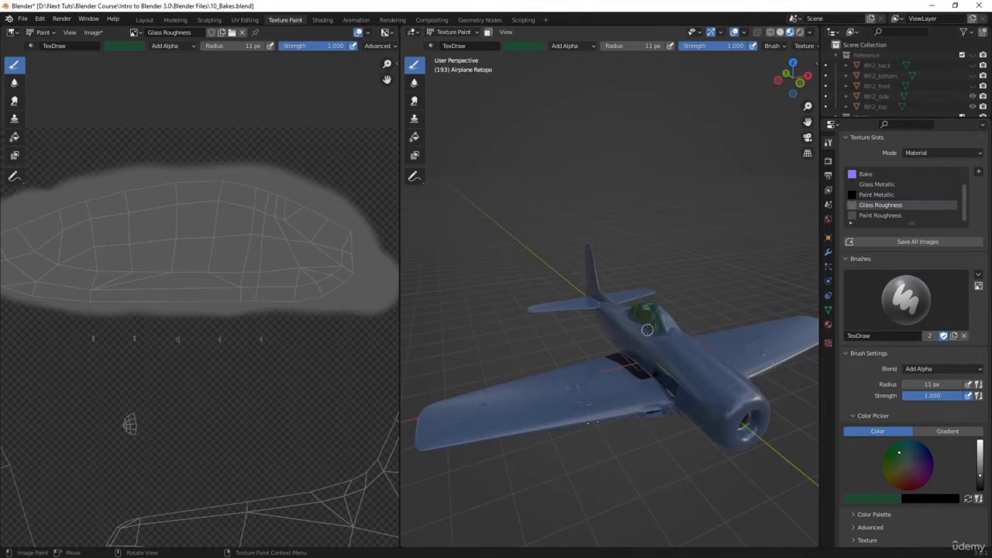
Make the Paint Roughness image the active texture slot for painting the canopy
scroll(650, 330, up, 5)
middle_drag(656, 328, 668, 332)
scroll(682, 336, down, 1)
shift+middle_drag(716, 361, 658, 313)
scroll(658, 313, up, 2)
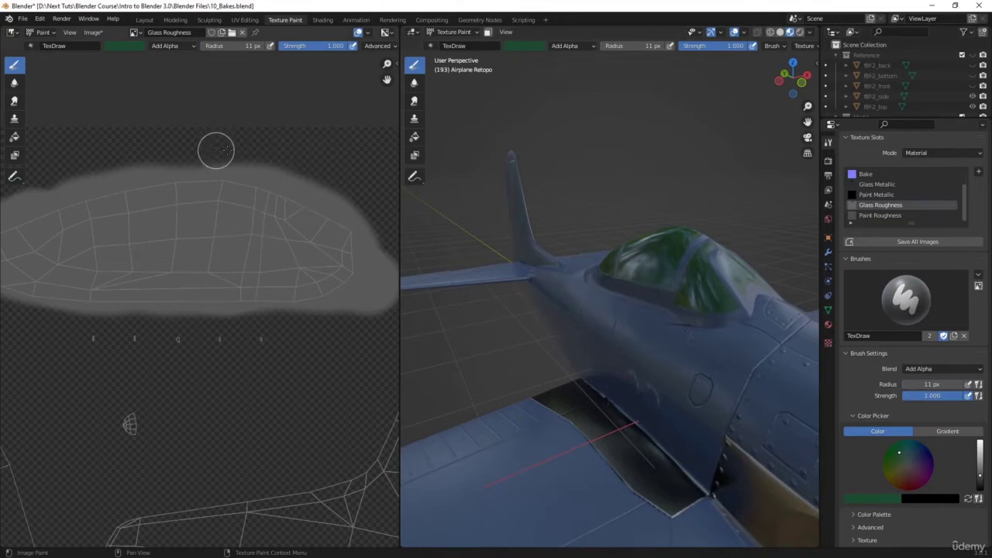
click(866, 216)
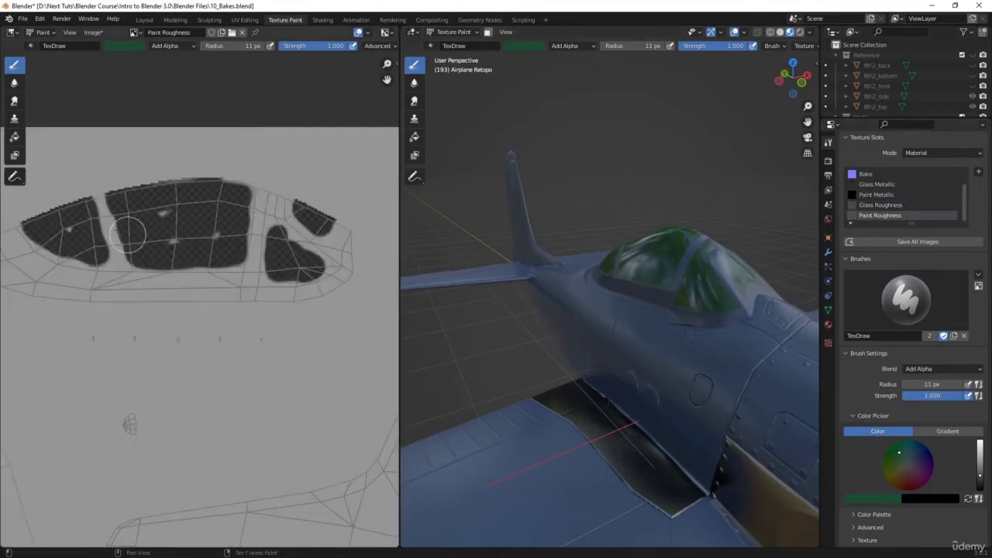
scroll(147, 263, up, 4)
drag(167, 225, 237, 277)
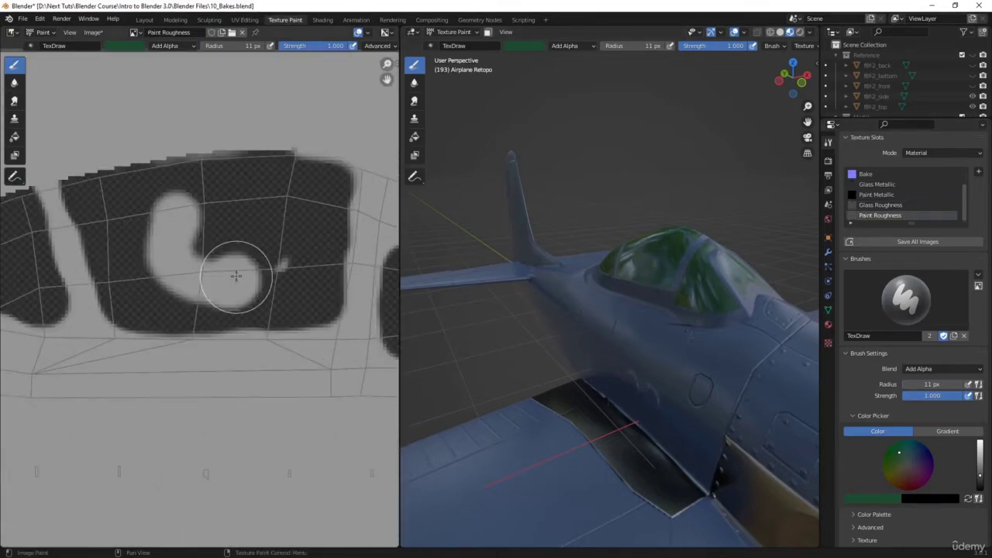
key(ctrl+z)
Set the brush to Erase Alpha with a 2 px radius and erase the upper corner of the side windshield pane in the texture image
click(175, 46)
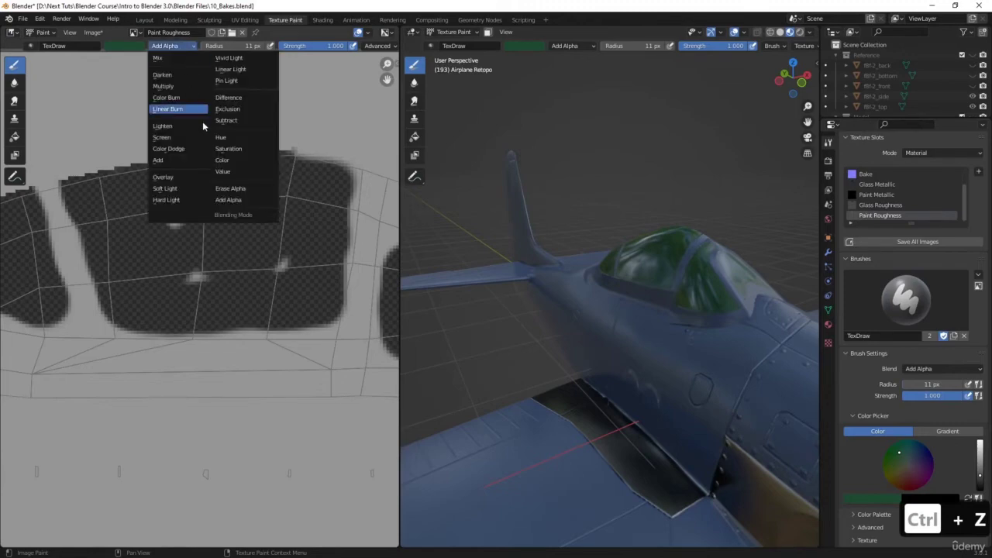
click(240, 192)
middle_drag(392, 229, 287, 224)
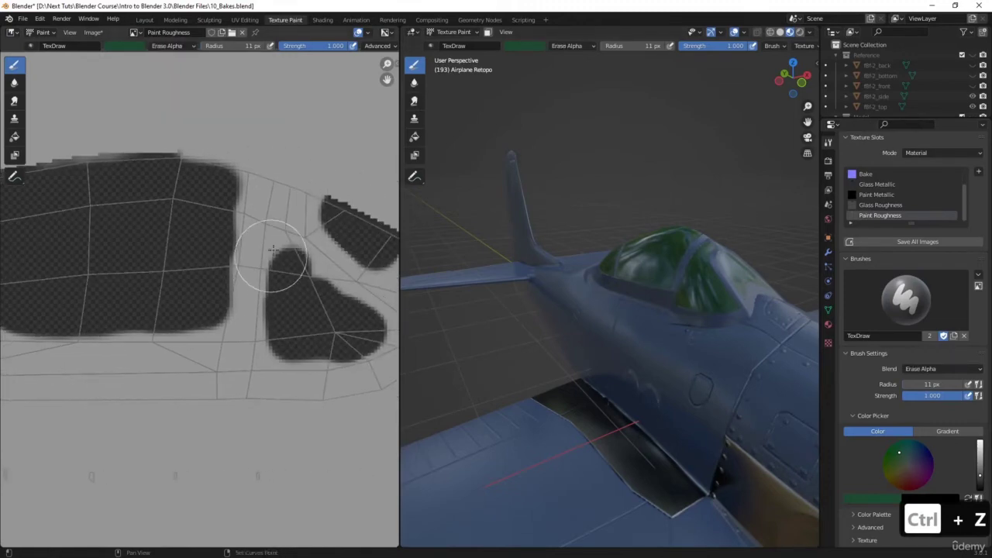
key(f)
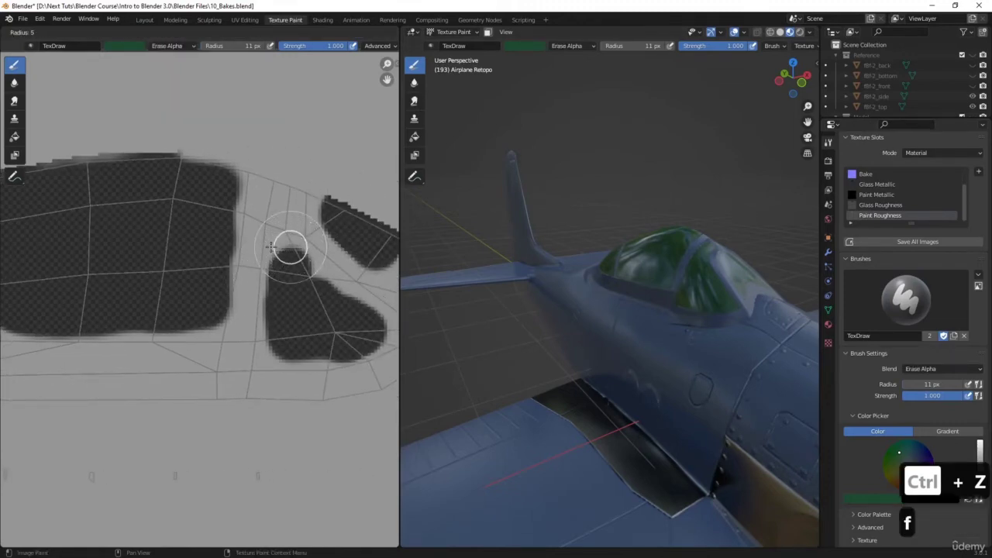
click(277, 243)
key(f)
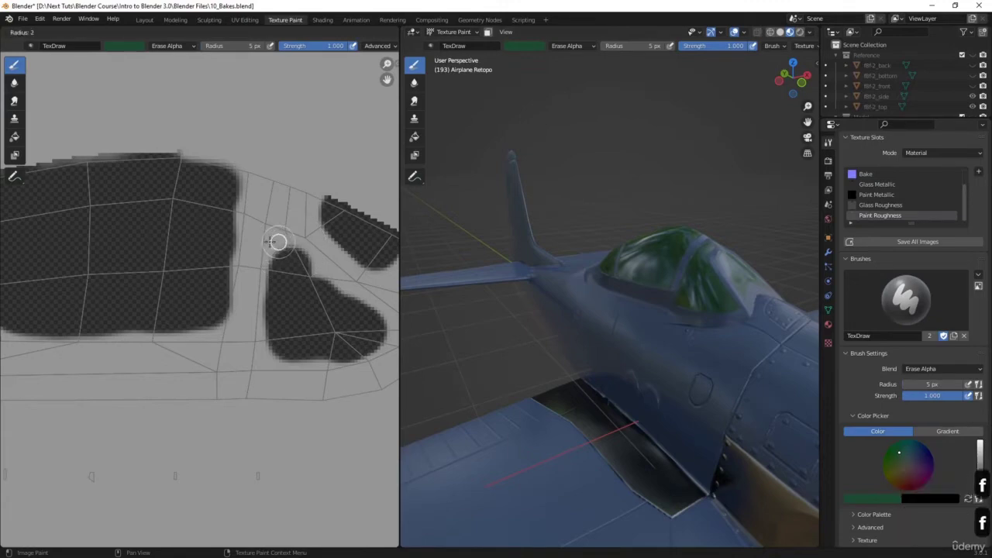
click(281, 249)
Set the brush radius to 21 px and erase the roughness paint along the edge of the front windshield pane on the model
middle_drag(625, 292, 566, 364)
scroll(543, 349, up, 4)
shift+middle_drag(481, 341, 554, 362)
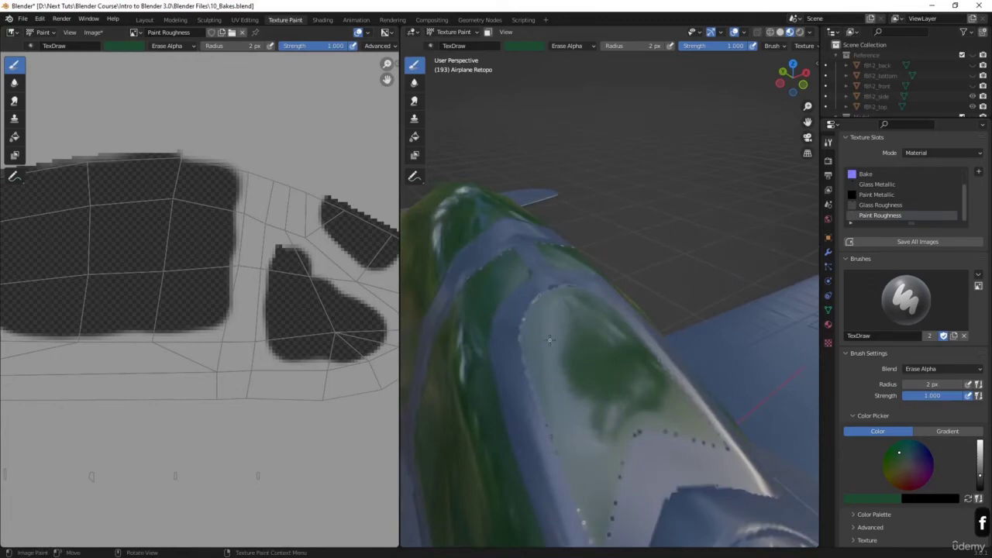
key(f)
click(567, 350)
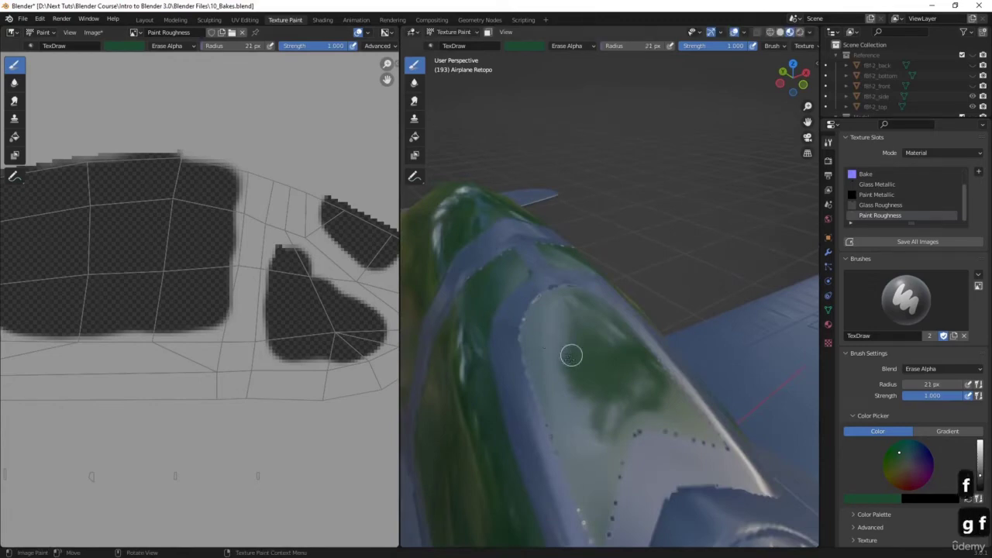
scroll(590, 258, up, 5)
middle_drag(590, 258, 573, 317)
scroll(573, 317, down, 5)
scroll(640, 372, up, 4)
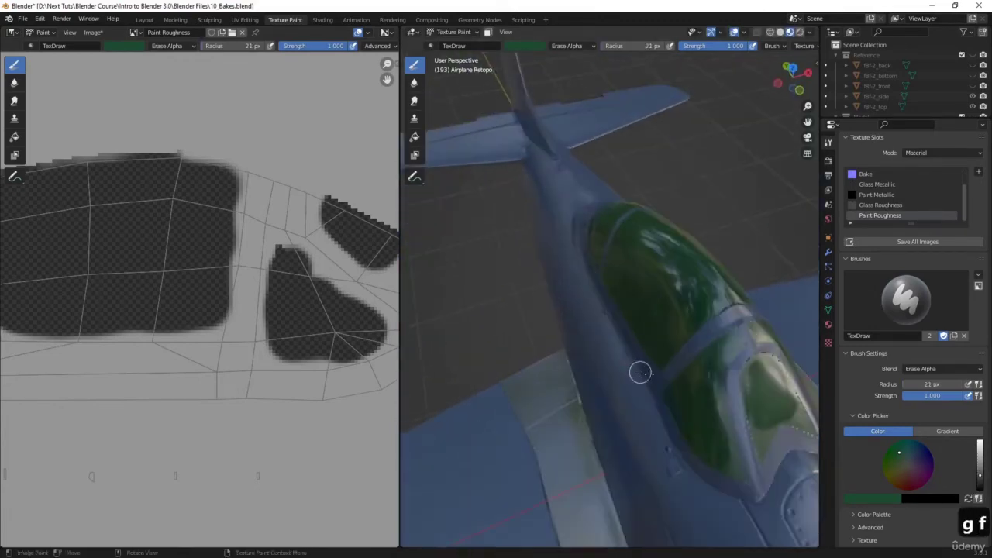
mouse_move(640, 372)
middle_down()
mouse_move(628, 331)
mouse_move(644, 368)
middle_up()
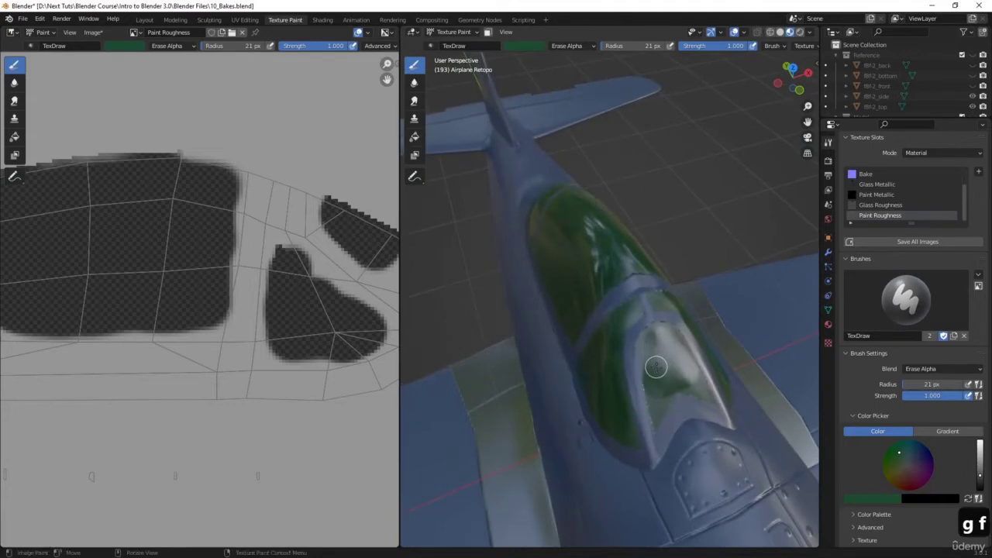
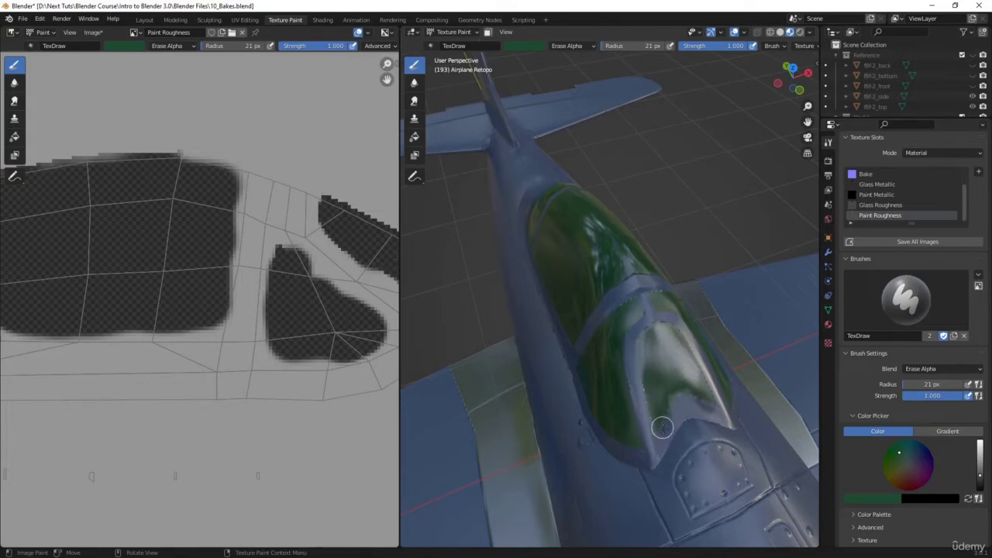
drag(649, 356, 657, 399)
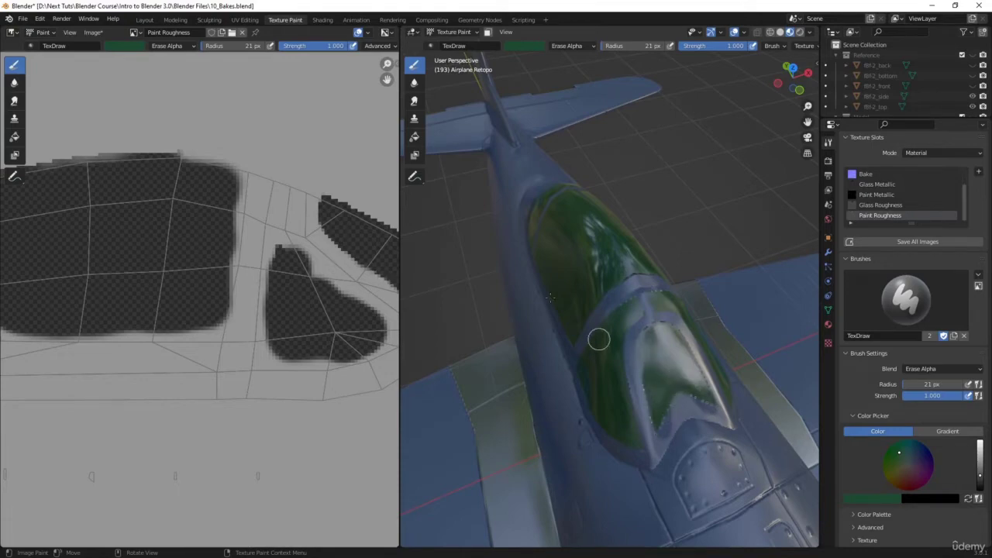
Set the paint brush's blend mode to Add Alpha
click(576, 45)
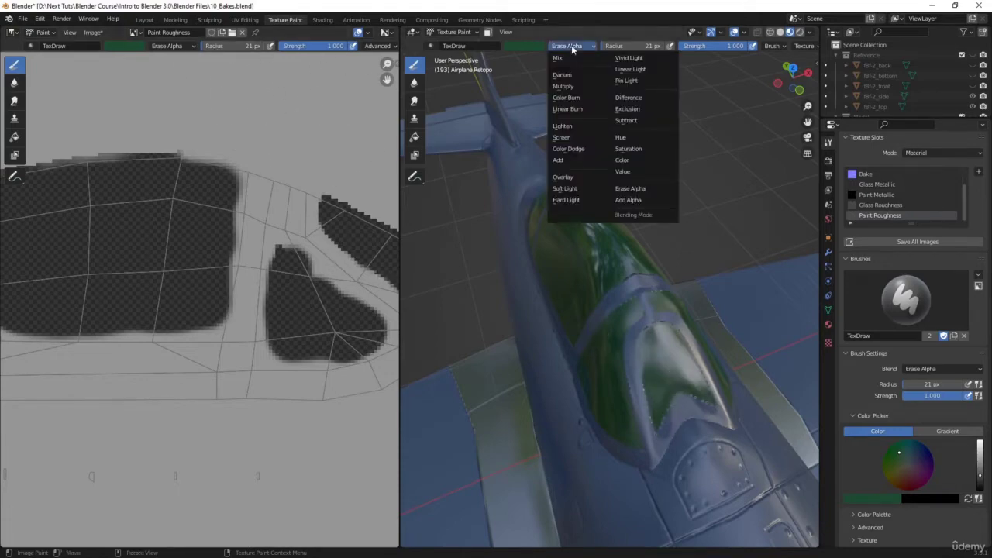
click(634, 201)
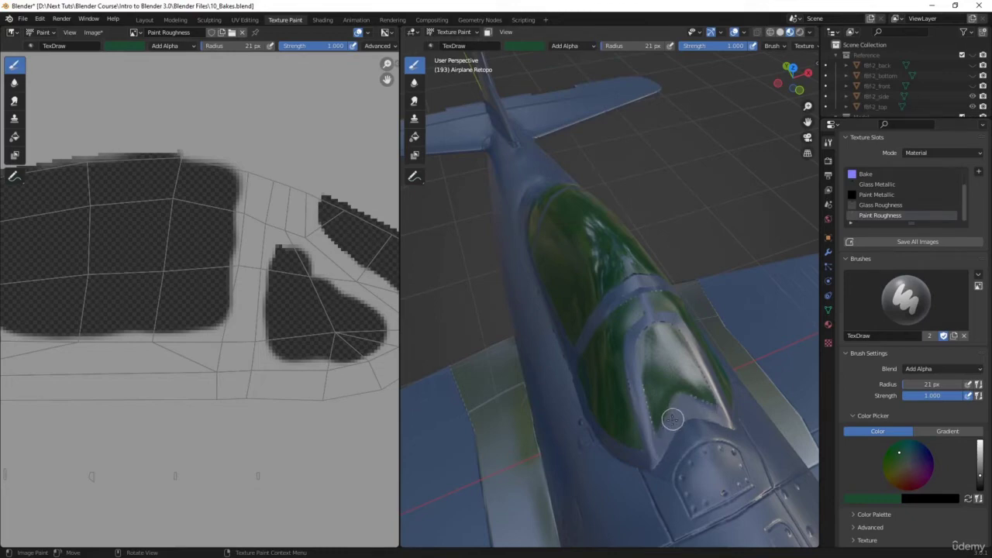
Set the brush to Erase Alpha and erase the roughness paint from the narrow upper part of the side windshield pane
mouse_move(697, 431)
middle_down()
mouse_move(638, 342)
mouse_move(664, 345)
middle_up()
shift+middle_drag(717, 323, 682, 326)
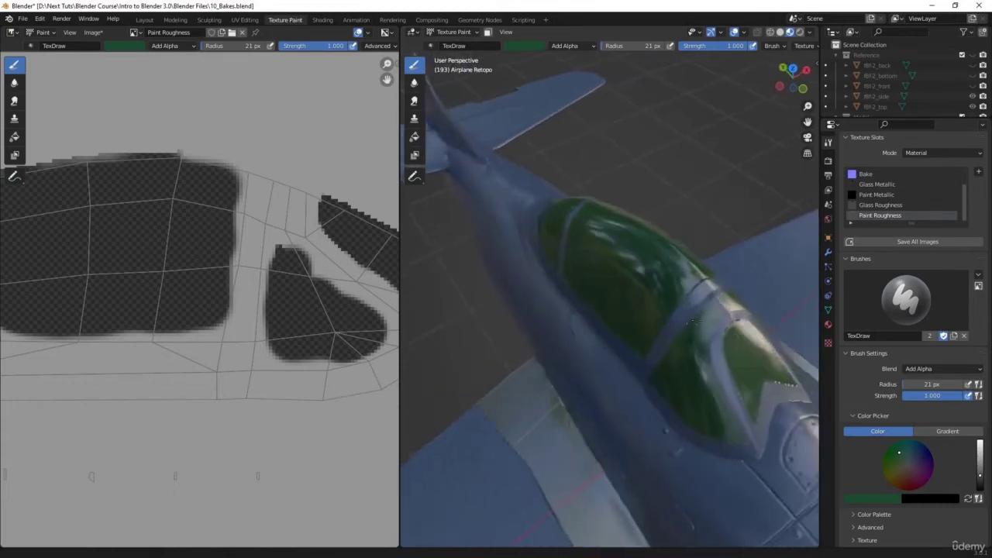
scroll(679, 326, up, 3)
click(573, 46)
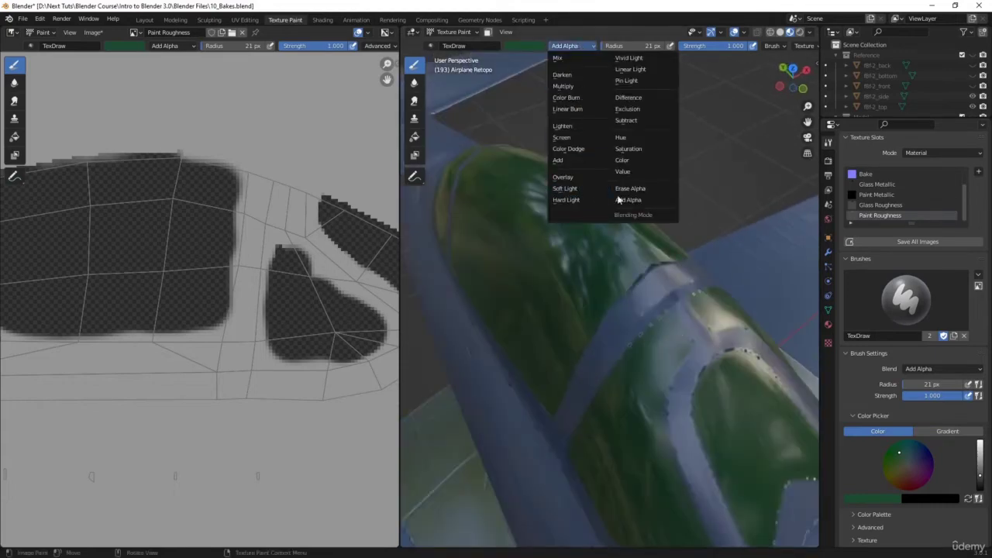
click(635, 189)
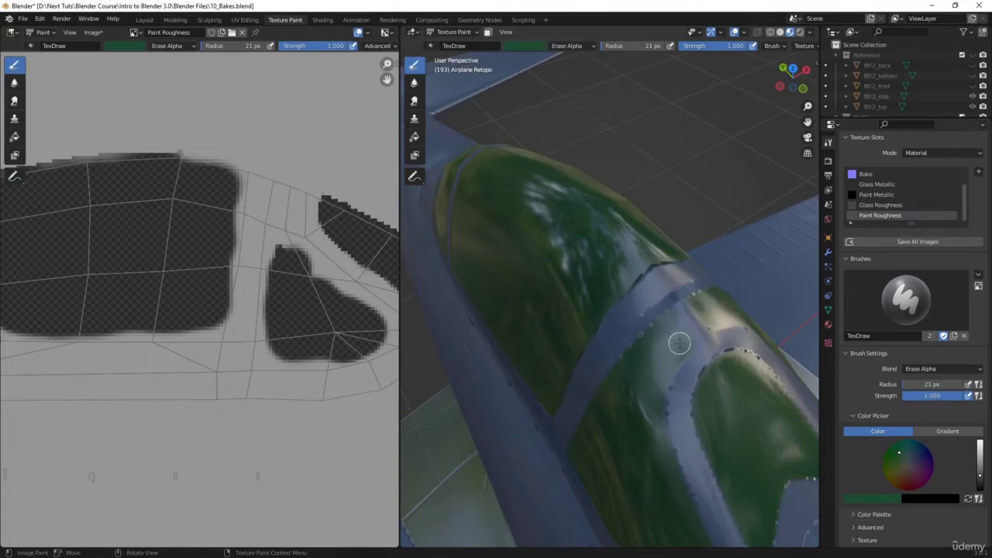
drag(671, 356, 648, 396)
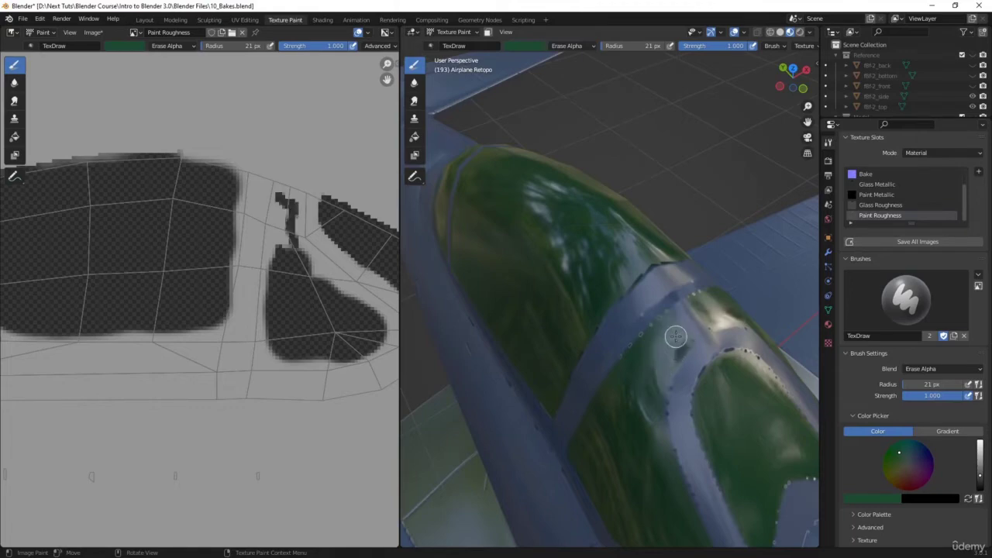
drag(644, 349, 617, 387)
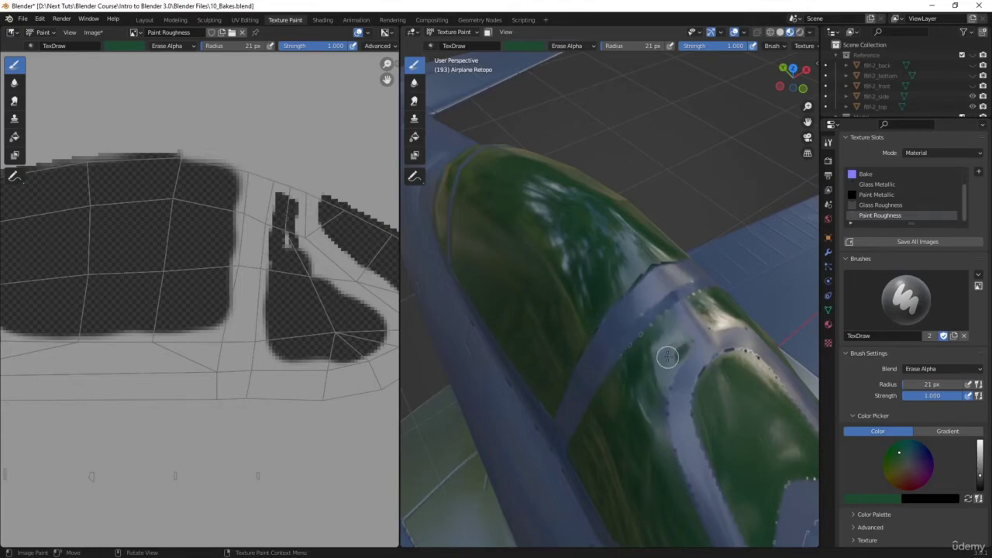
mouse_move(652, 395)
mouse_down()
mouse_move(654, 465)
mouse_move(657, 458)
mouse_up()
Erase the remaining roughness paint along the front edge and lower front corner of the side windshield pane
shift+middle_drag(657, 458, 642, 318)
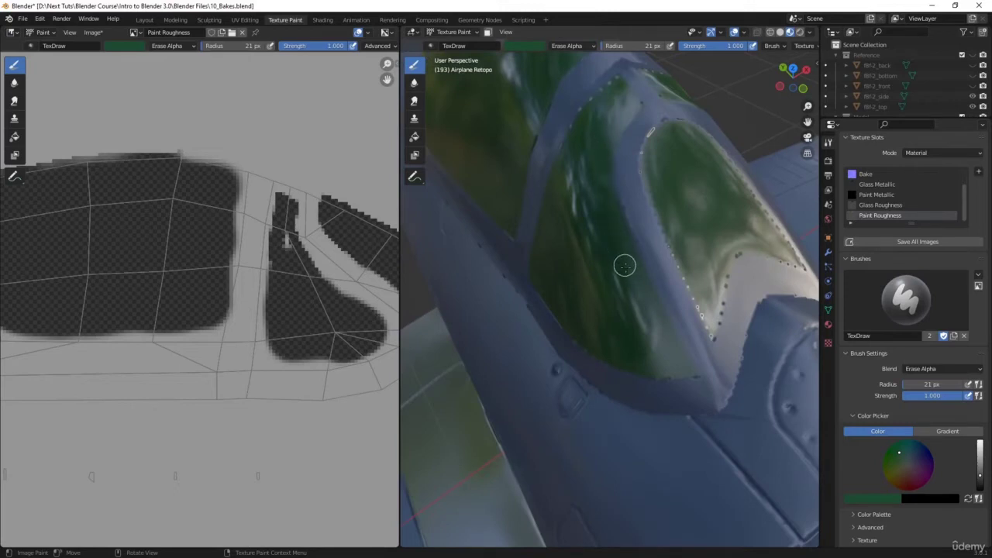
mouse_move(624, 266)
mouse_down()
mouse_move(684, 372)
mouse_move(630, 254)
mouse_up()
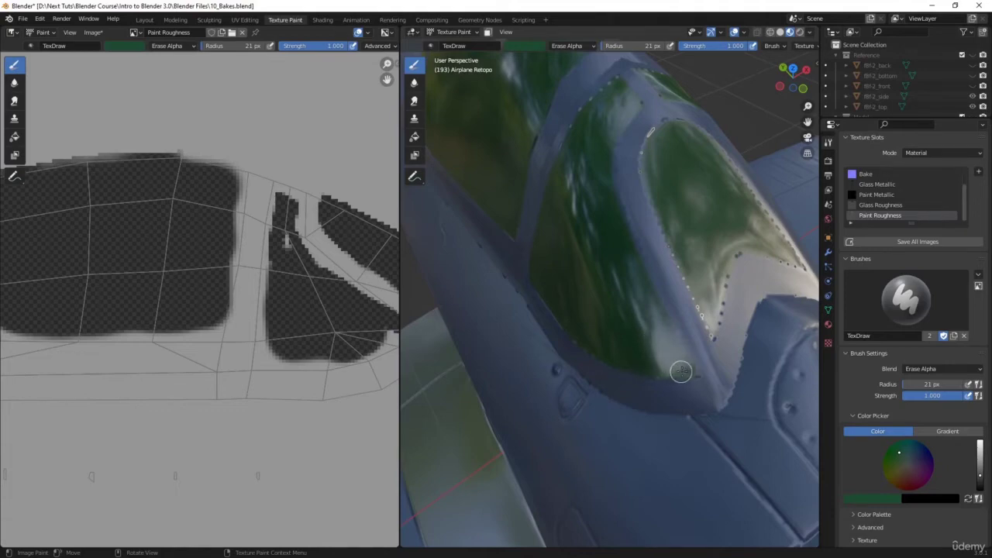
drag(682, 372, 660, 320)
Set the brush to Add Alpha and paint the frame back along the front and lower edges of the side windshield pane
click(554, 50)
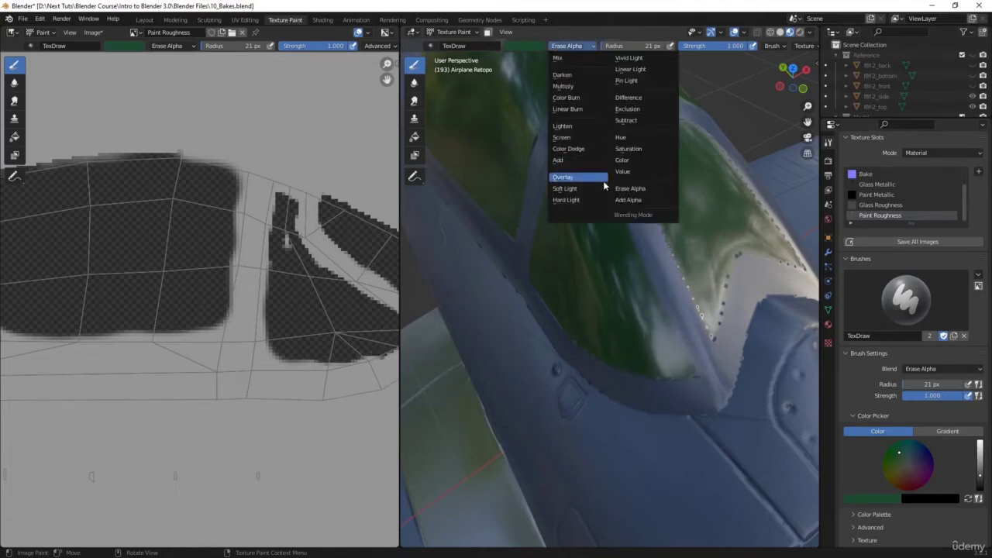
click(643, 188)
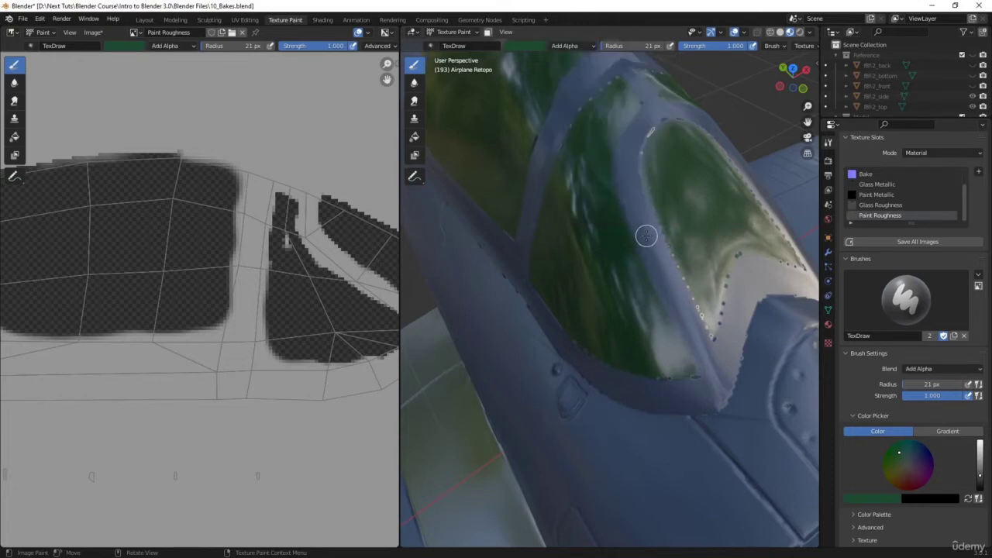
key(e)
click(649, 288)
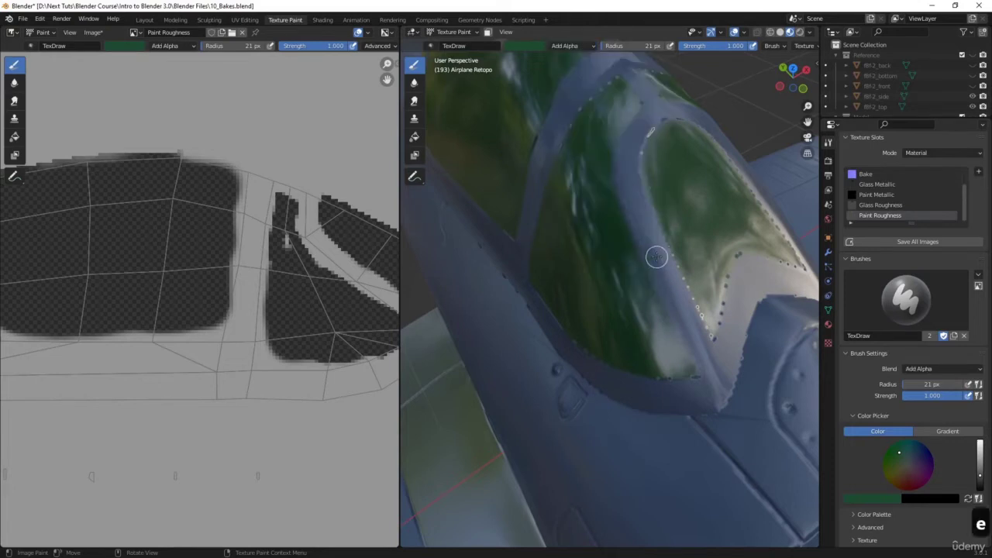
drag(655, 257, 709, 377)
drag(629, 391, 672, 393)
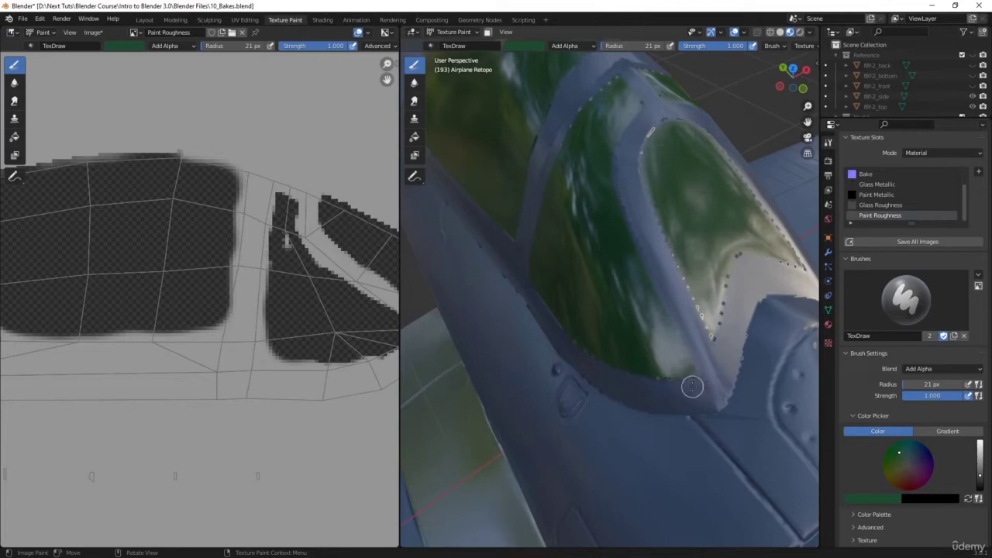
mouse_move(717, 380)
middle_down()
mouse_move(689, 373)
mouse_move(698, 363)
mouse_move(706, 372)
mouse_move(658, 359)
mouse_move(678, 364)
mouse_move(733, 349)
middle_up()
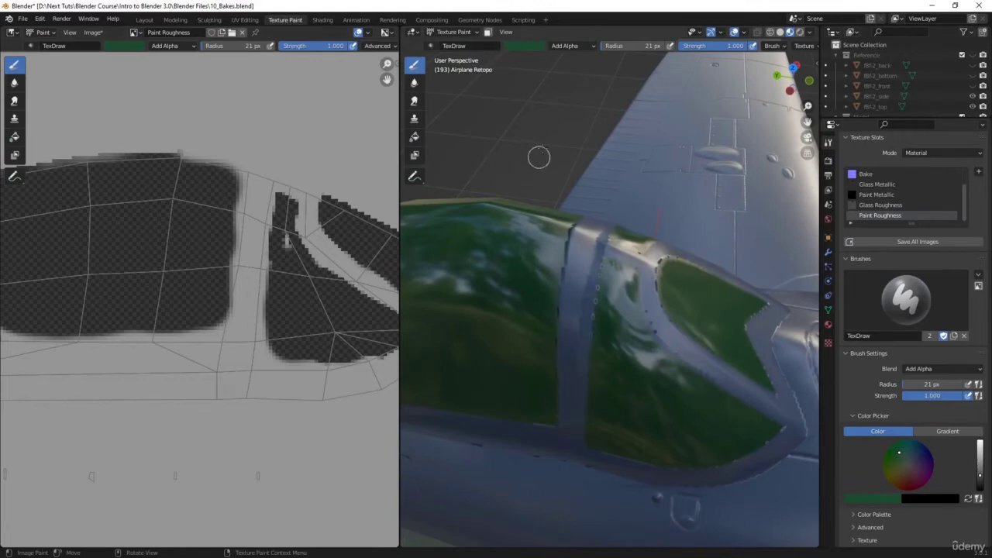
key(e)
click(547, 198)
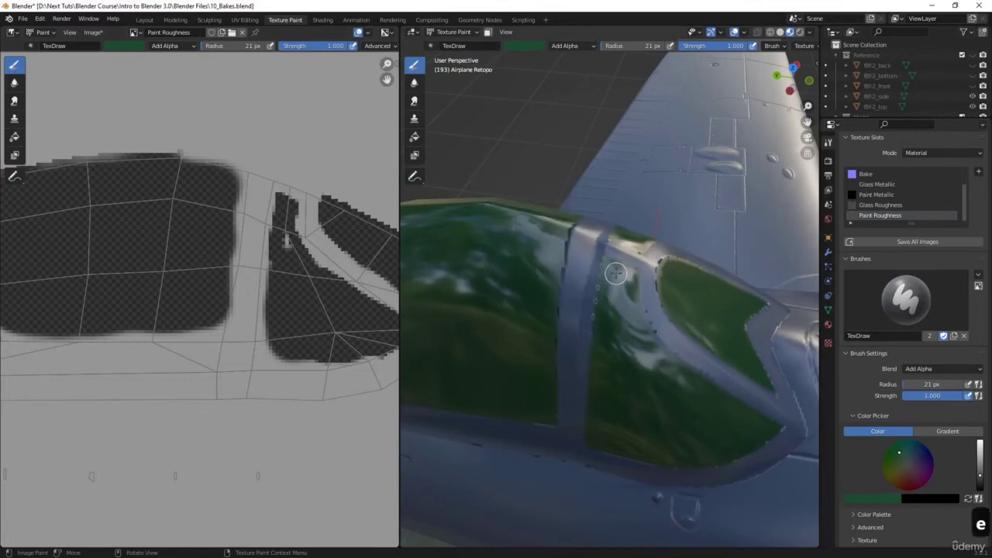
key(ctrl+z)
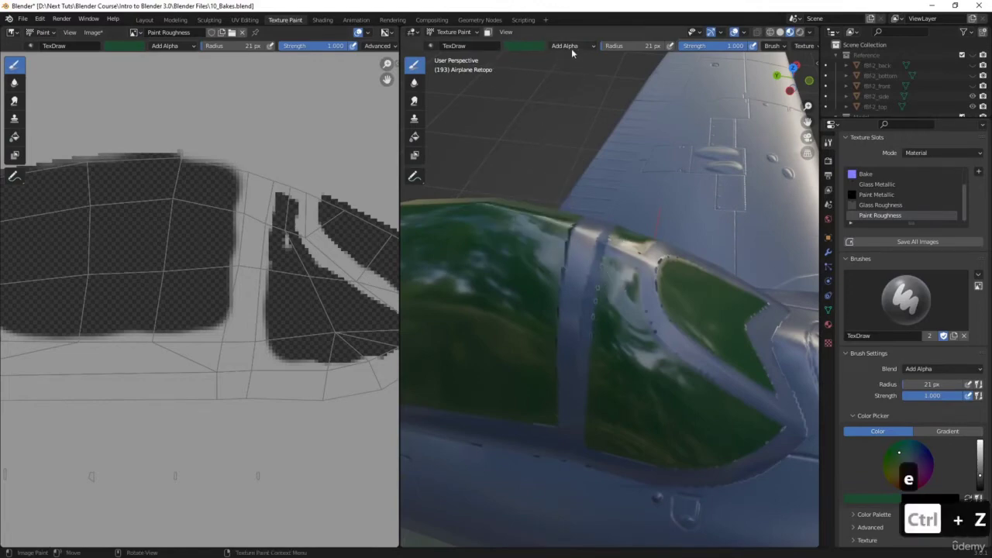
Set the brush to Erase Alpha and clear the rear and bottom edges of the side windshield pane up to the frame
click(572, 45)
click(626, 189)
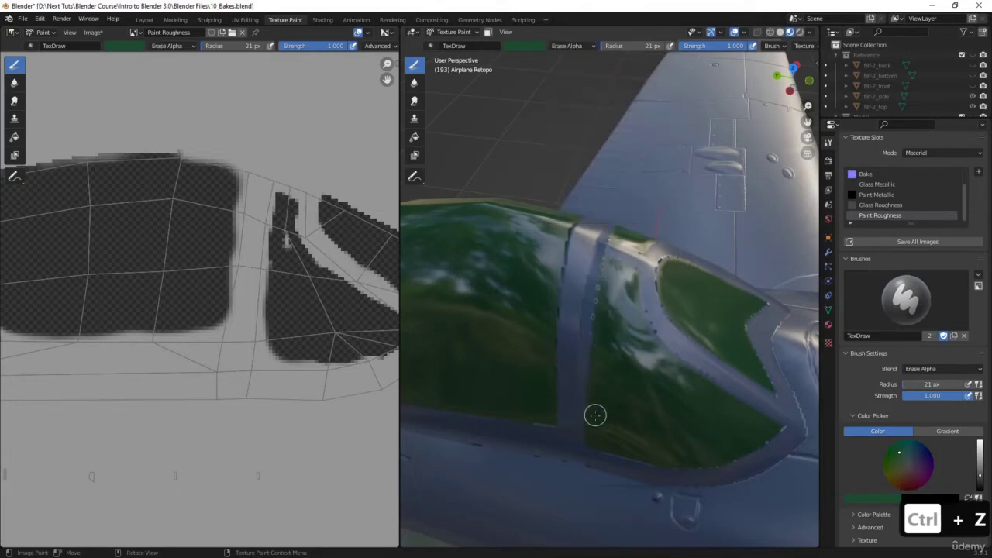
mouse_move(595, 437)
middle_down()
mouse_move(603, 341)
mouse_move(608, 380)
middle_up()
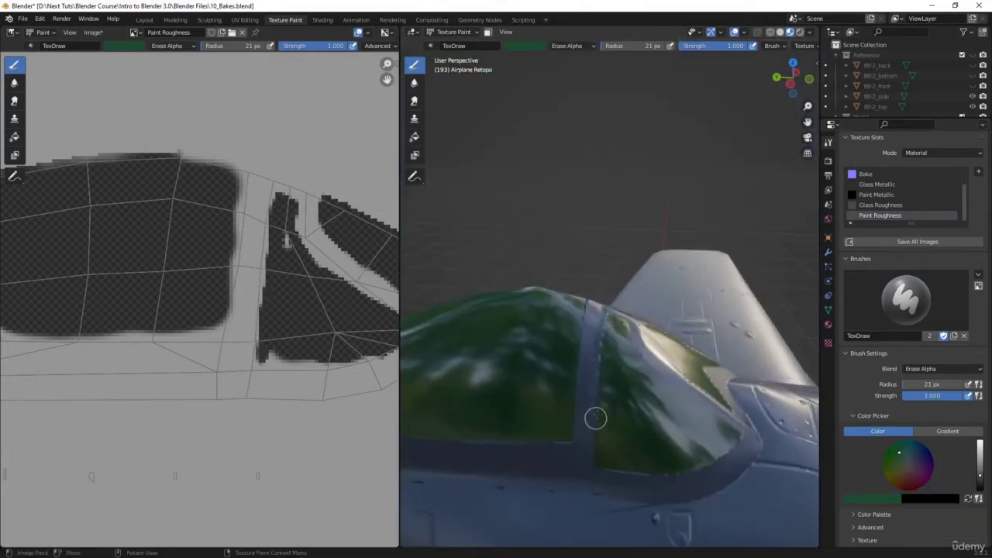
middle_drag(596, 417, 603, 388)
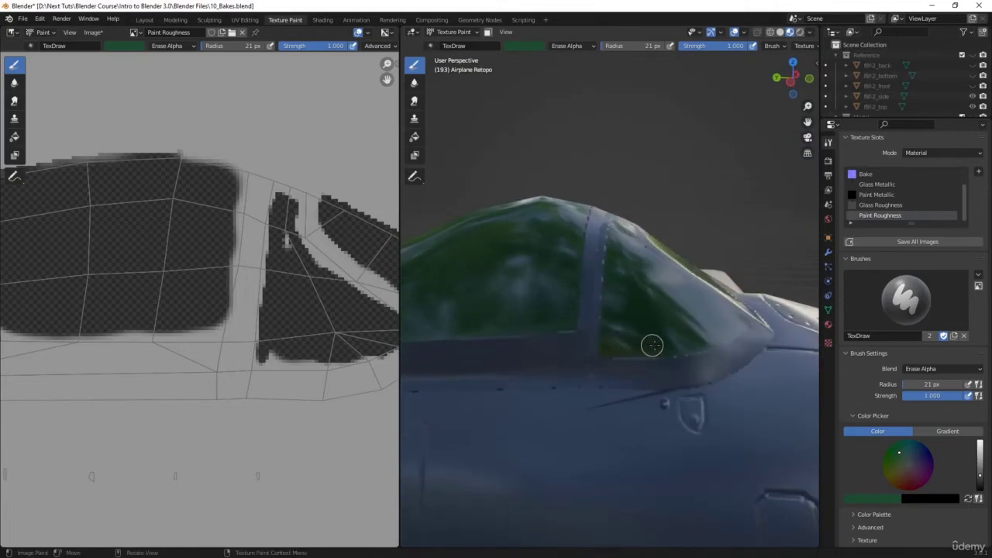
drag(683, 345, 708, 334)
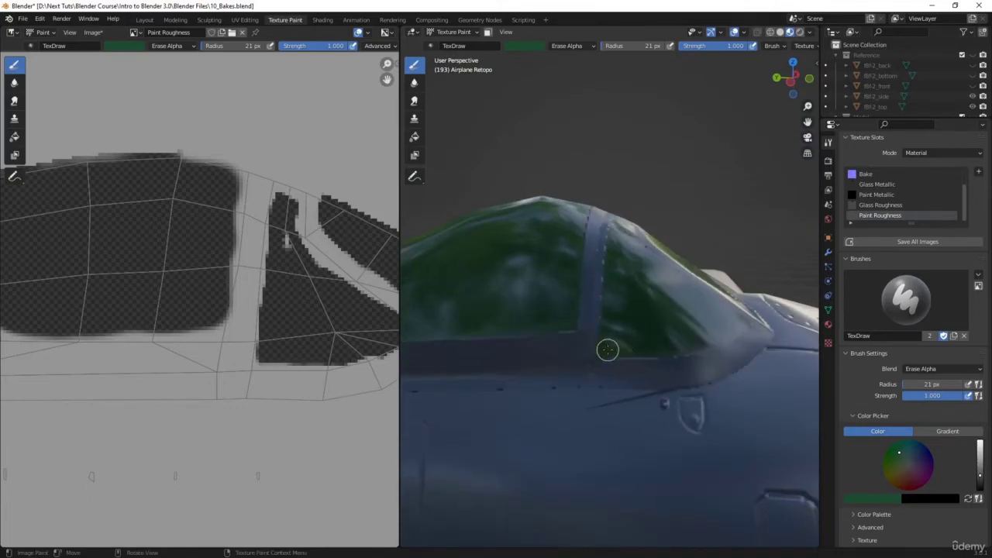
drag(631, 347, 670, 345)
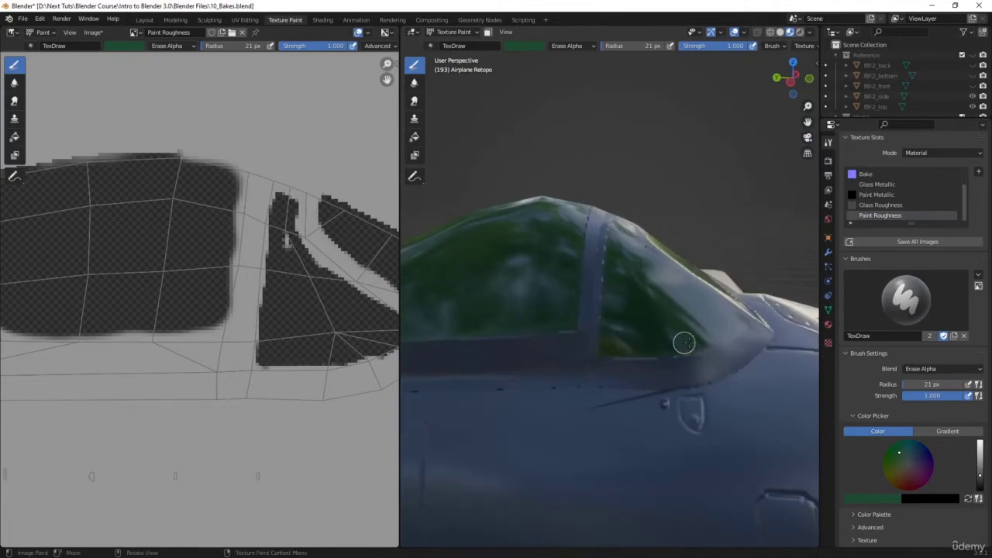
Set the brush radius to 5 px and erase the leftover paint strip inside the side windshield pane in the texture image
key(f)
click(280, 244)
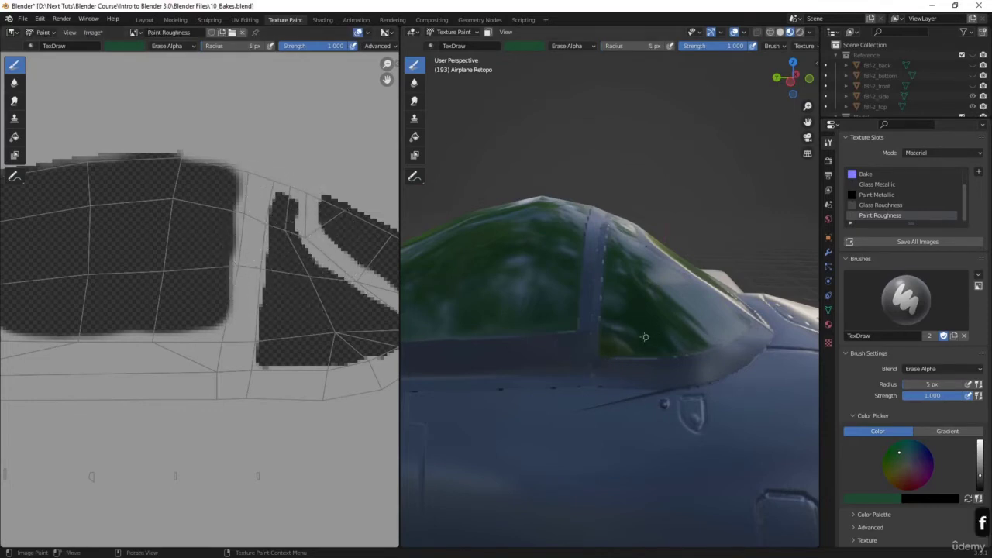
Undo the last brush stroke along the bottom edge of the side windshield pane
middle_drag(645, 337, 508, 352)
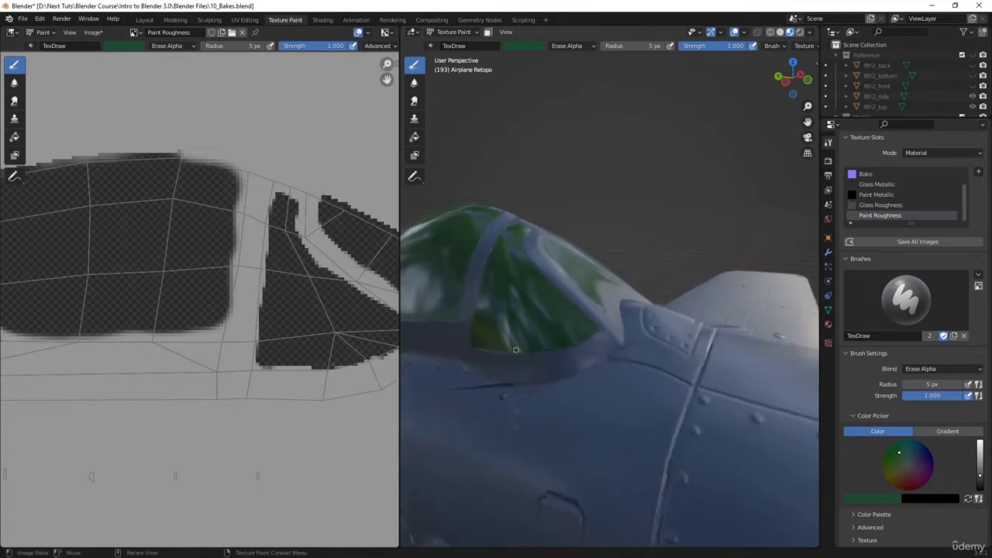
middle_drag(333, 332, 305, 343)
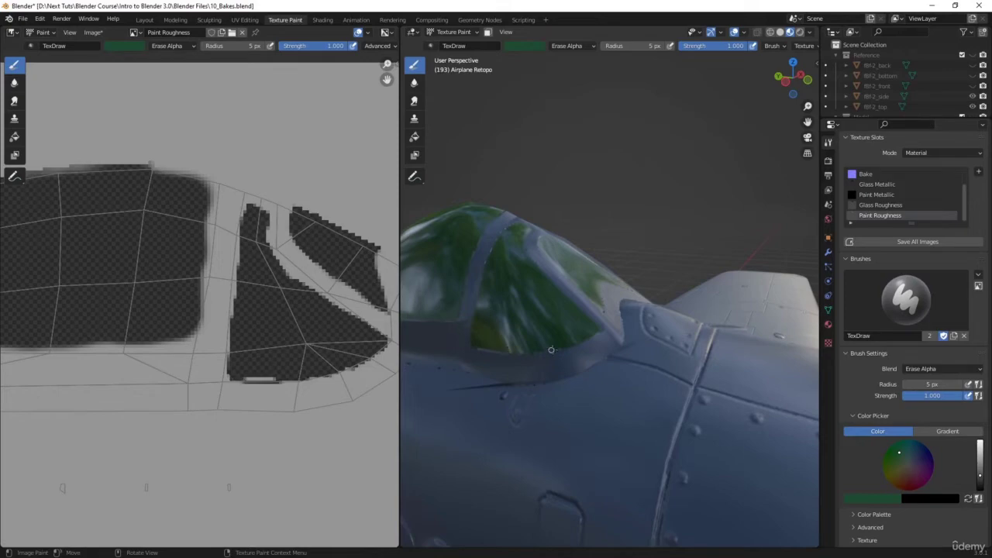
key(ctrl+z)
scroll(535, 341, up, 4)
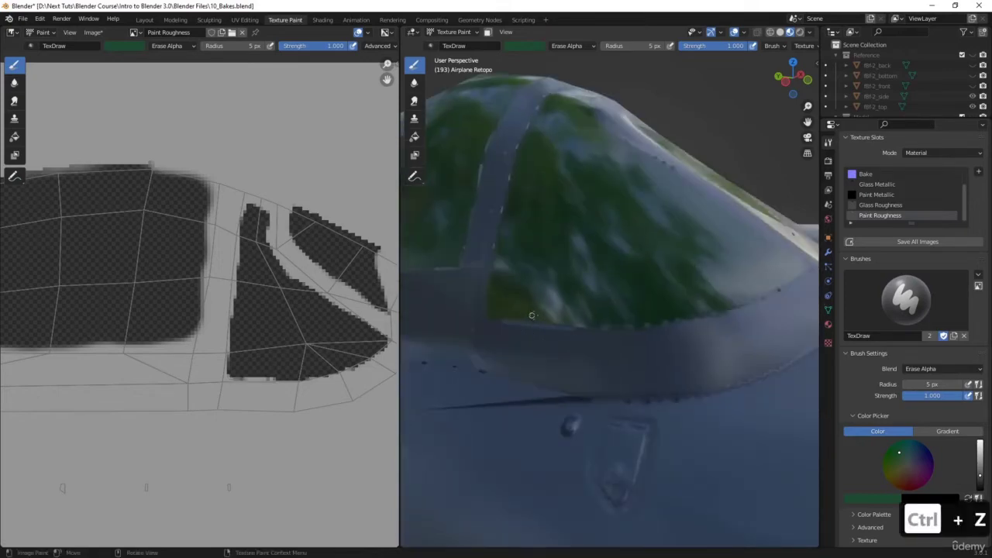
scroll(546, 320, down, 5)
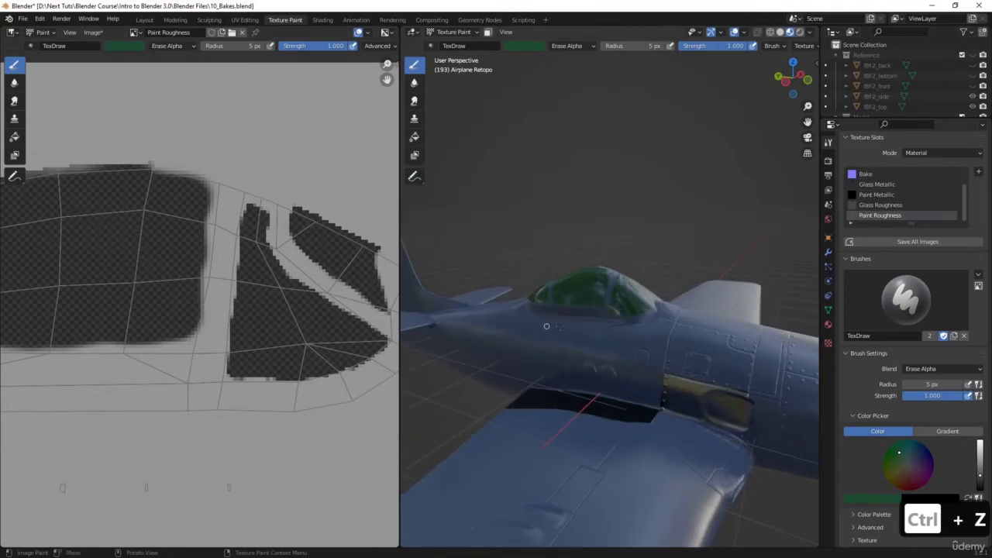
Set the brush radius to 22 px and erase the leftover paint along the upper front edge of the main canopy pane
middle_drag(546, 325, 617, 348)
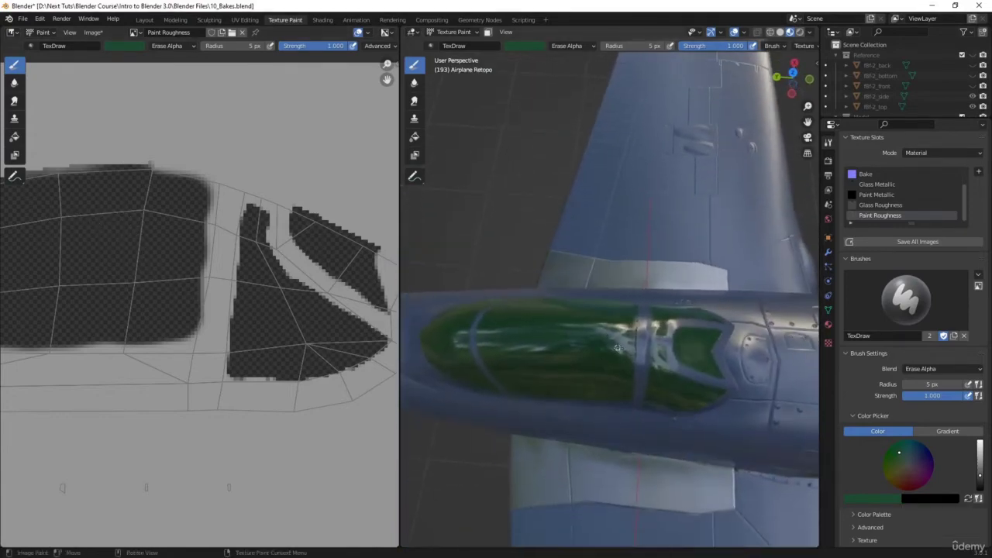
key(f)
click(629, 349)
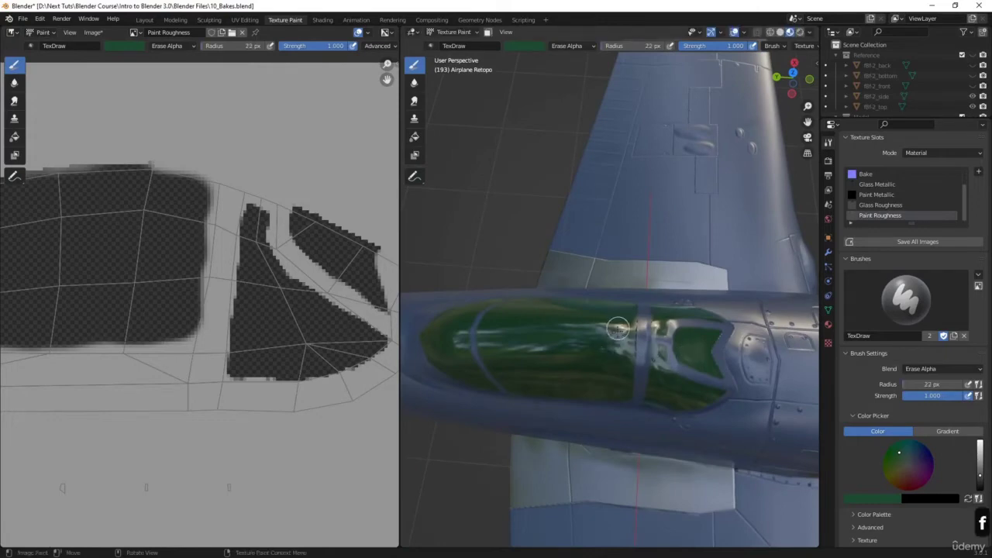
drag(617, 350, 628, 335)
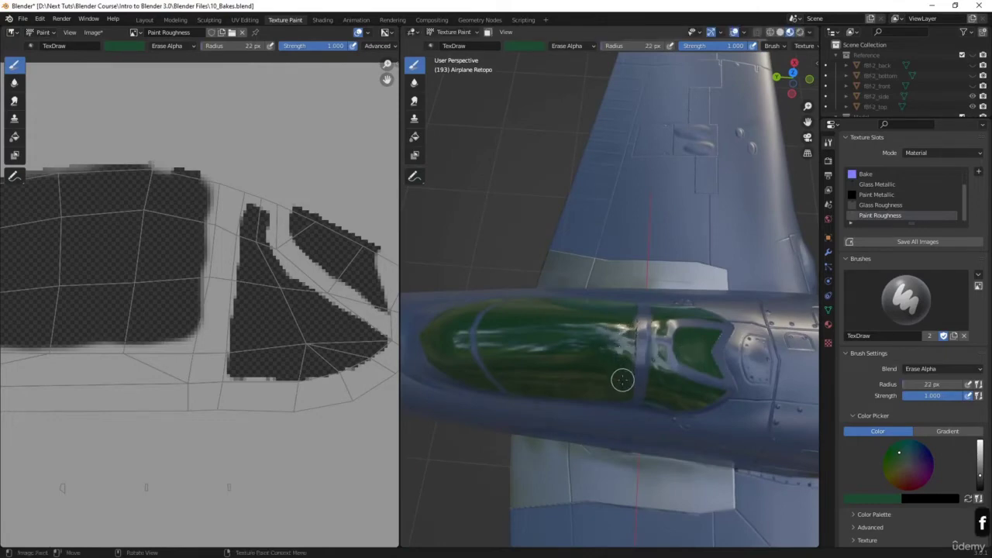
mouse_move(622, 380)
mouse_down()
mouse_move(583, 338)
mouse_move(623, 368)
mouse_up()
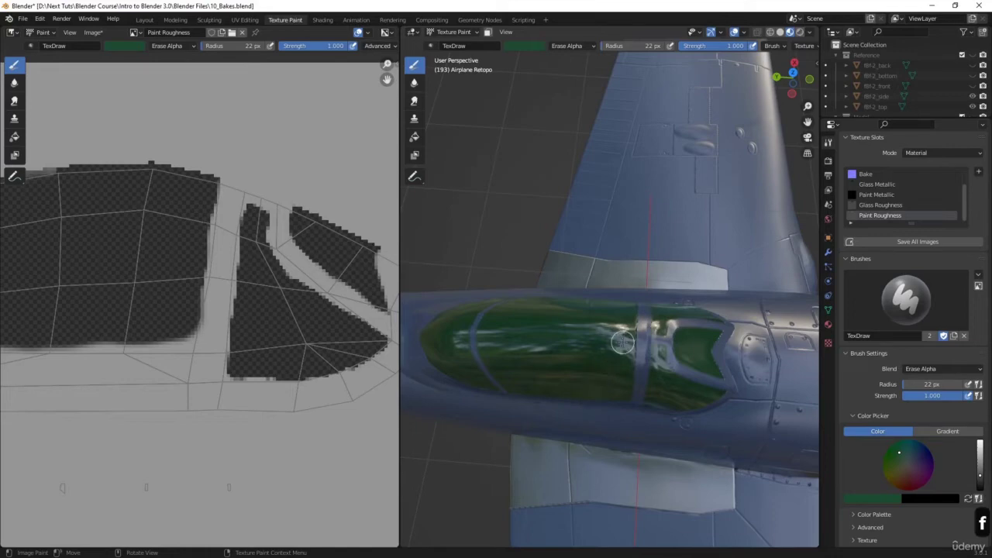
Erase the remaining paint along the bottom edge, lower front corner and front edge of the main canopy pane
middle_drag(582, 364, 571, 321)
scroll(571, 321, up, 2)
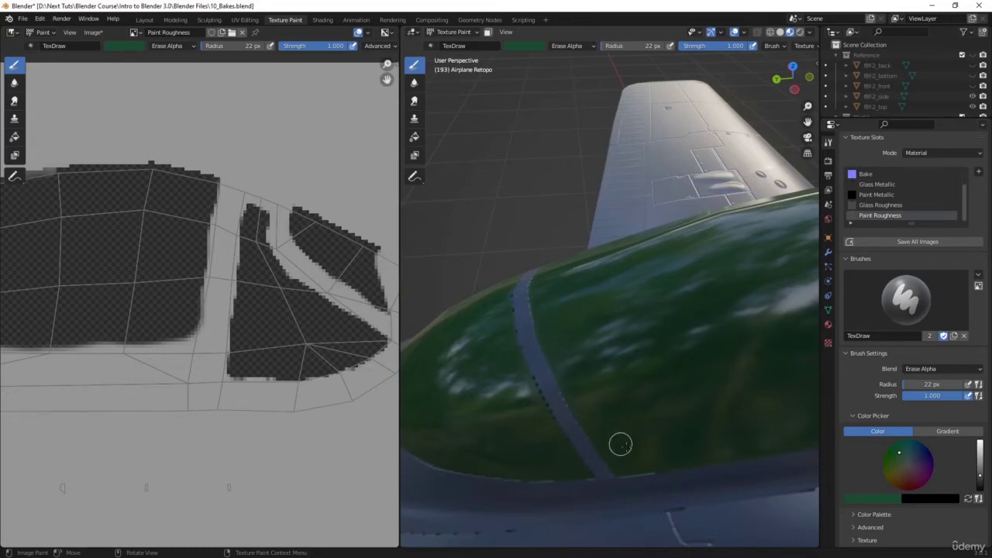
middle_drag(620, 444, 567, 239)
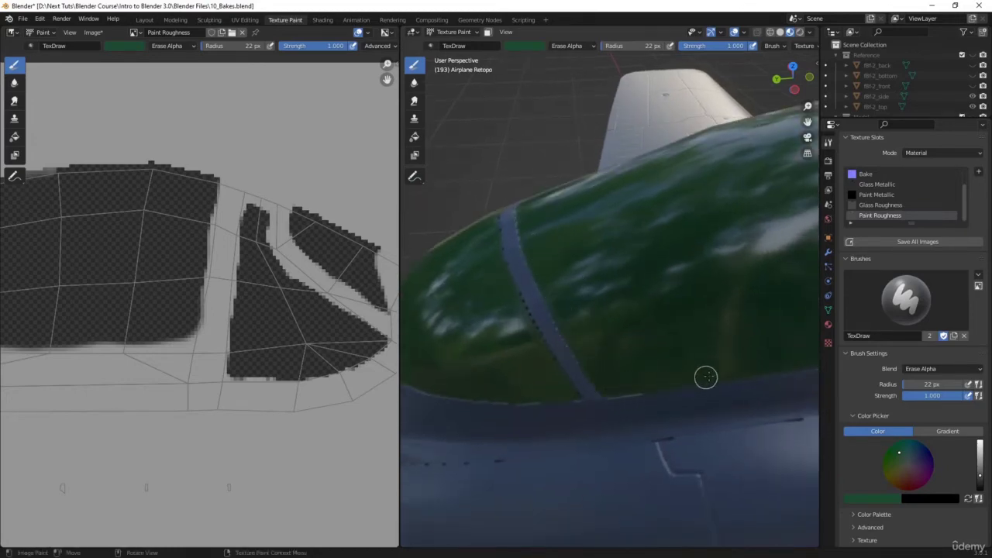
middle_drag(748, 361, 594, 364)
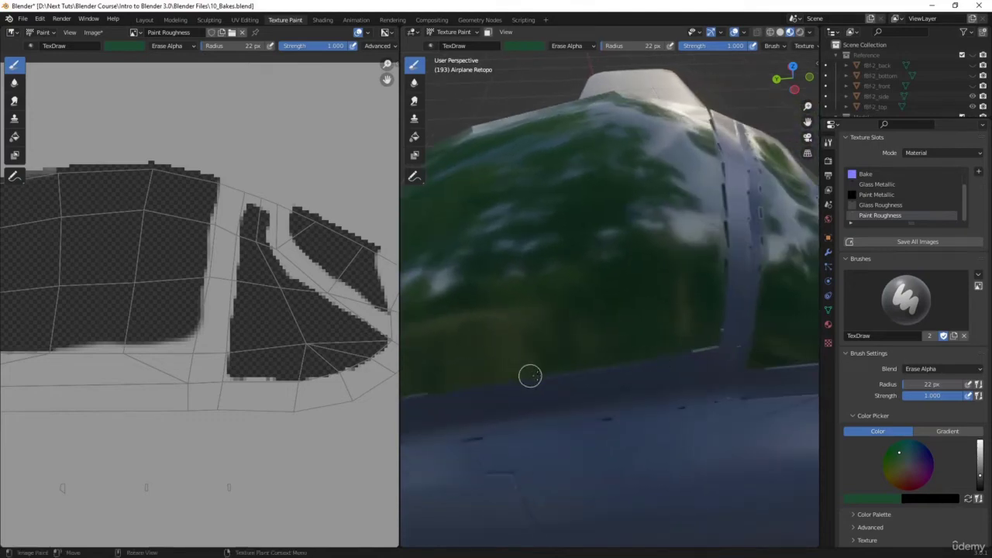
drag(578, 367, 612, 353)
key(ctrl+z)
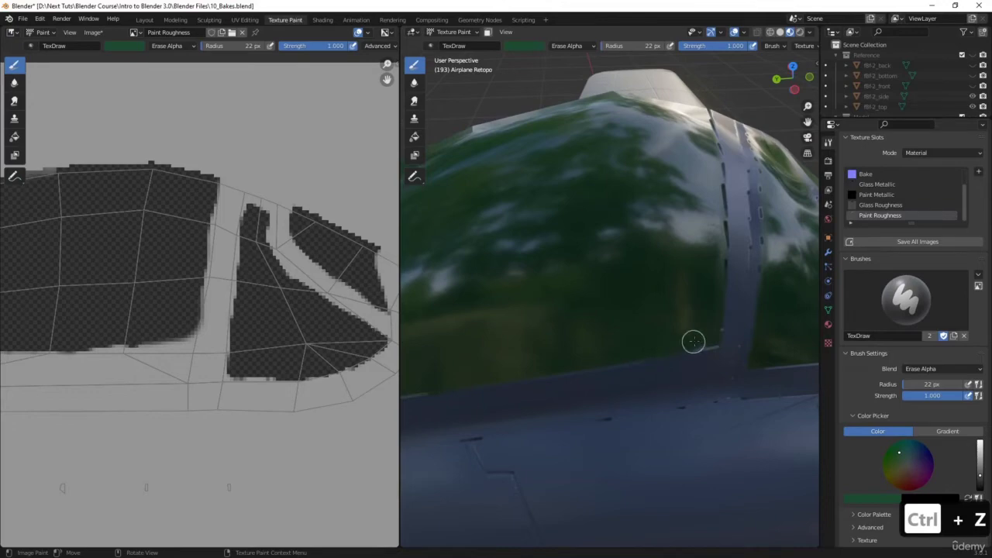
drag(709, 336, 714, 220)
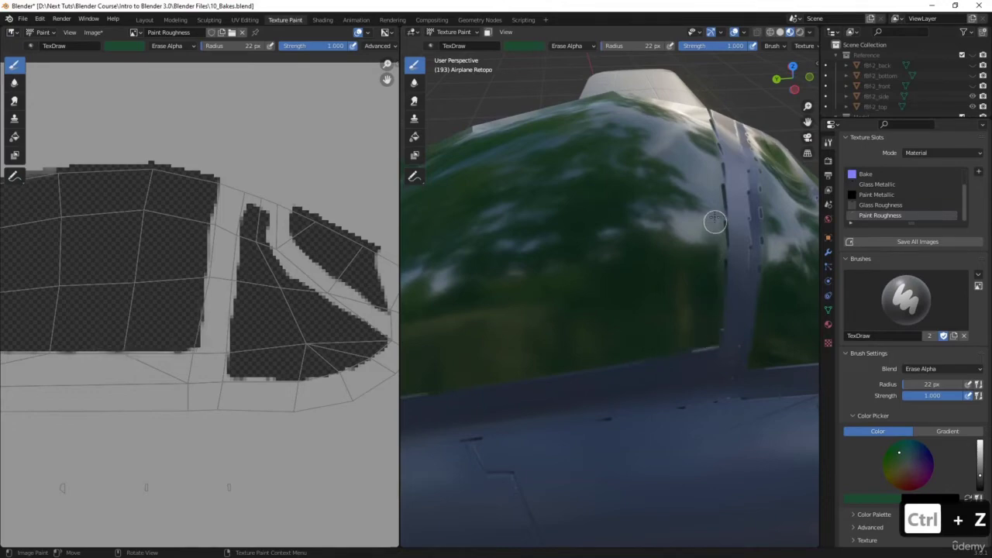
mouse_move(711, 164)
mouse_down()
mouse_move(717, 284)
mouse_move(708, 326)
mouse_up()
Set the brush radius to 6 px and erase the rear canopy pane's leftover paint beside the strut and along its lower edge
scroll(706, 325, down, 5)
middle_drag(666, 310, 698, 267)
scroll(647, 243, up, 3)
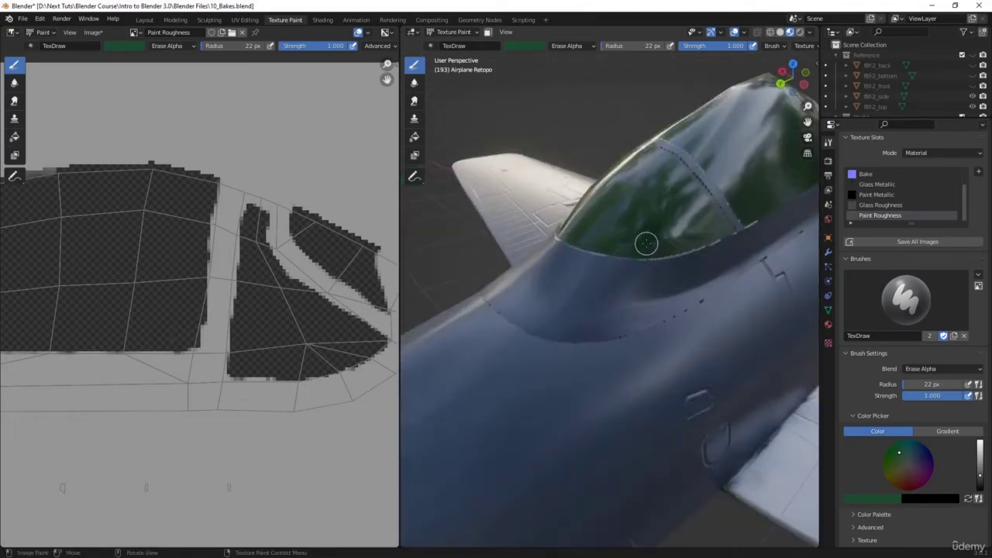
middle_drag(631, 252, 571, 283)
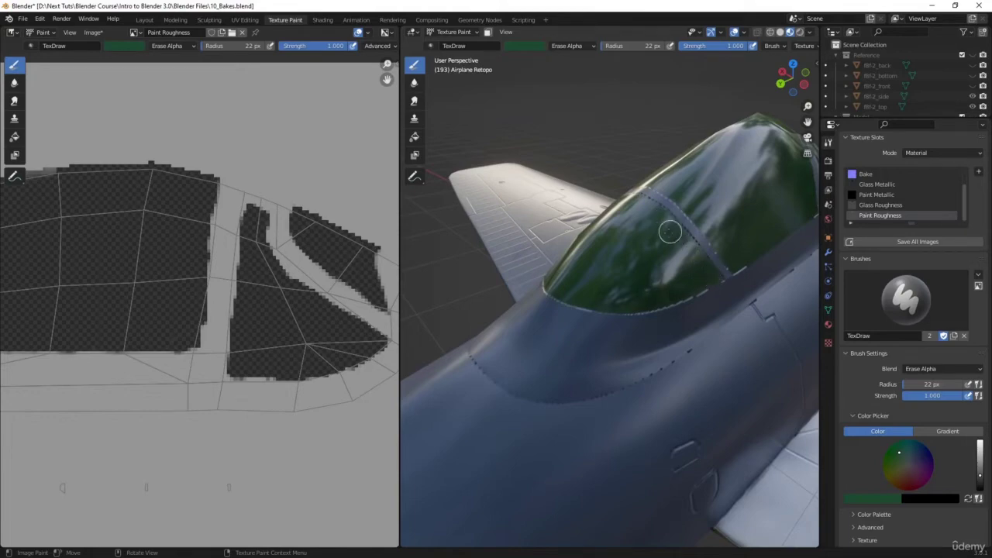
middle_drag(664, 227, 632, 246)
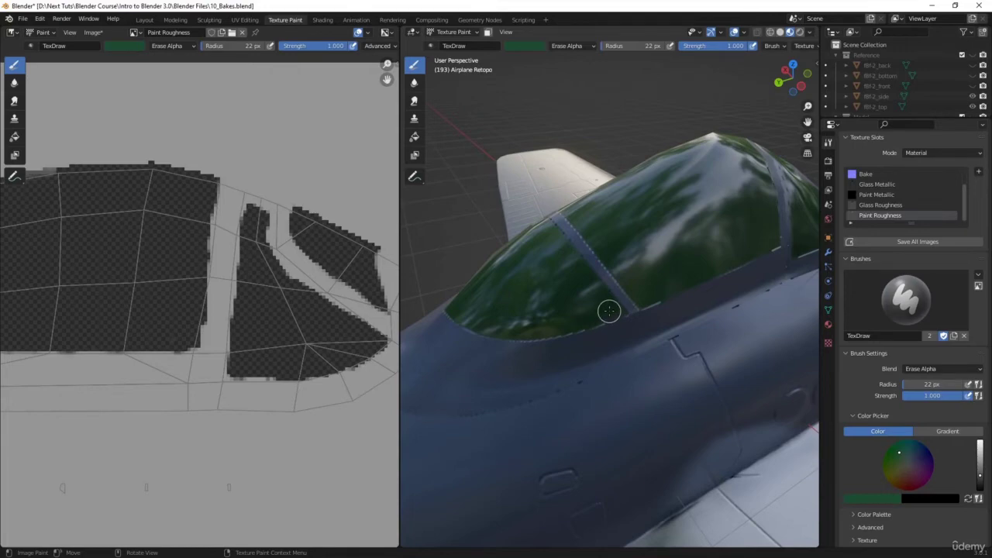
middle_drag(162, 288, 1, 305)
middle_drag(189, 313, 1, 312)
middle_drag(341, 324, 300, 320)
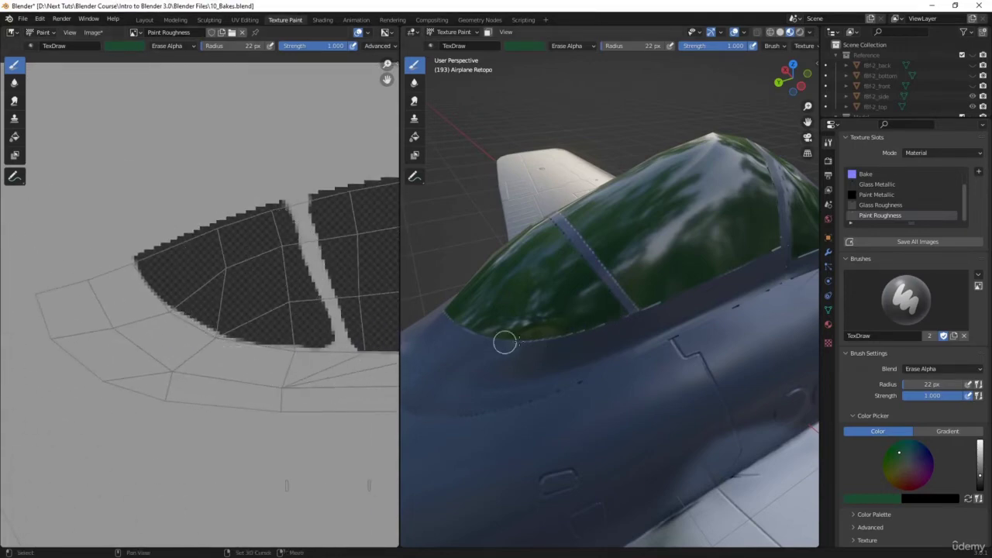
scroll(570, 329, up, 3)
middle_drag(567, 328, 558, 272)
key(f)
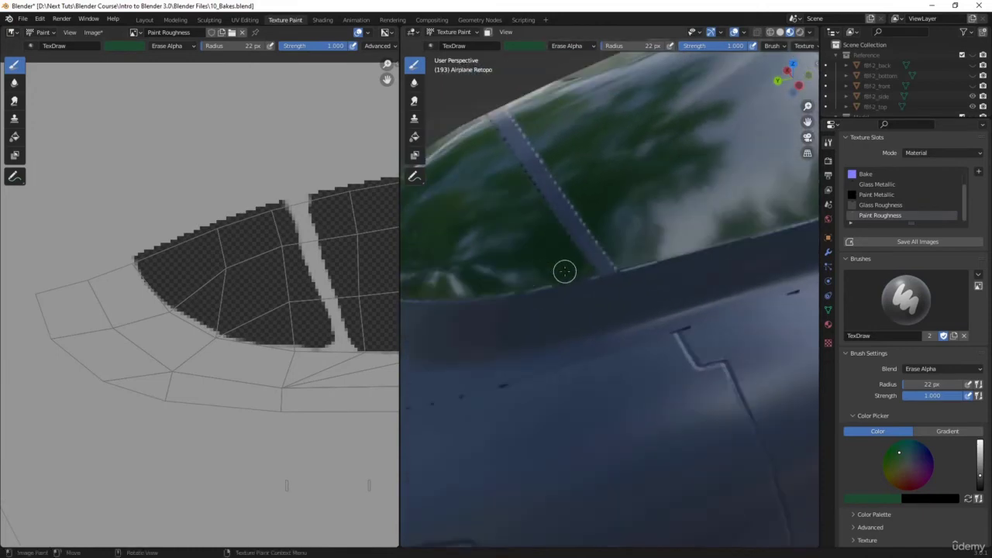
click(565, 272)
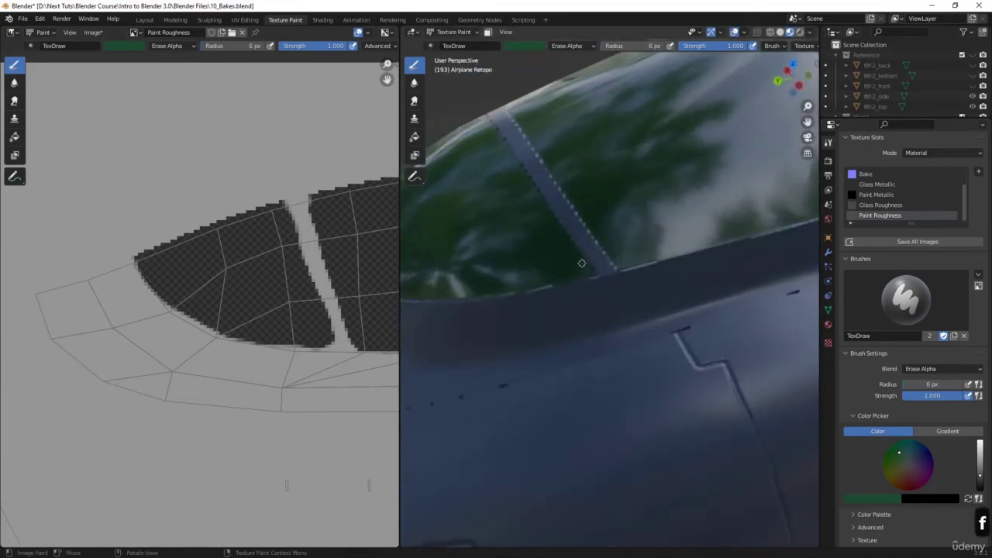
drag(585, 269, 561, 279)
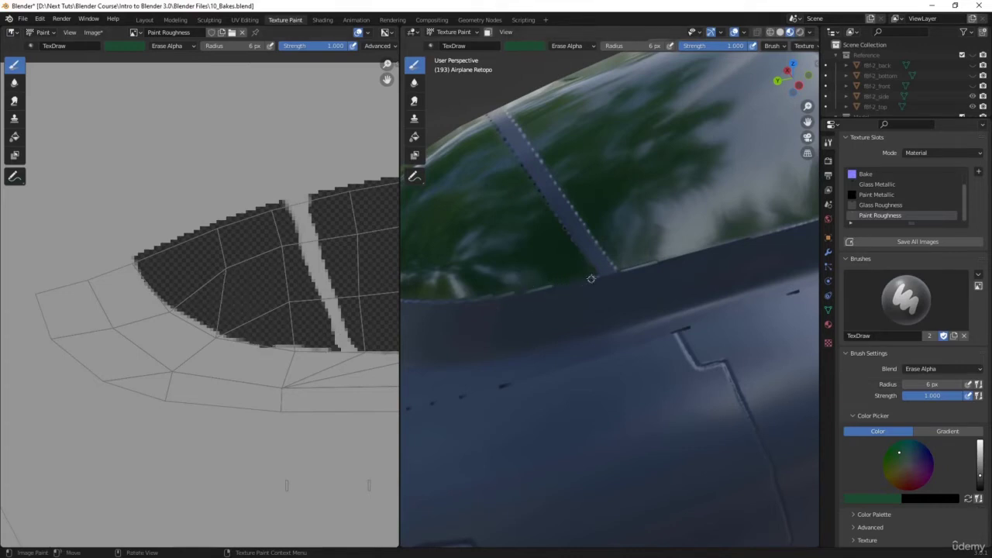
drag(579, 272, 517, 288)
Switch the brush to Add Alpha with a 2 px radius and paint the strut's edge beside the rear canopy pane in the texture image
scroll(574, 294, down, 5)
middle_drag(573, 295, 662, 308)
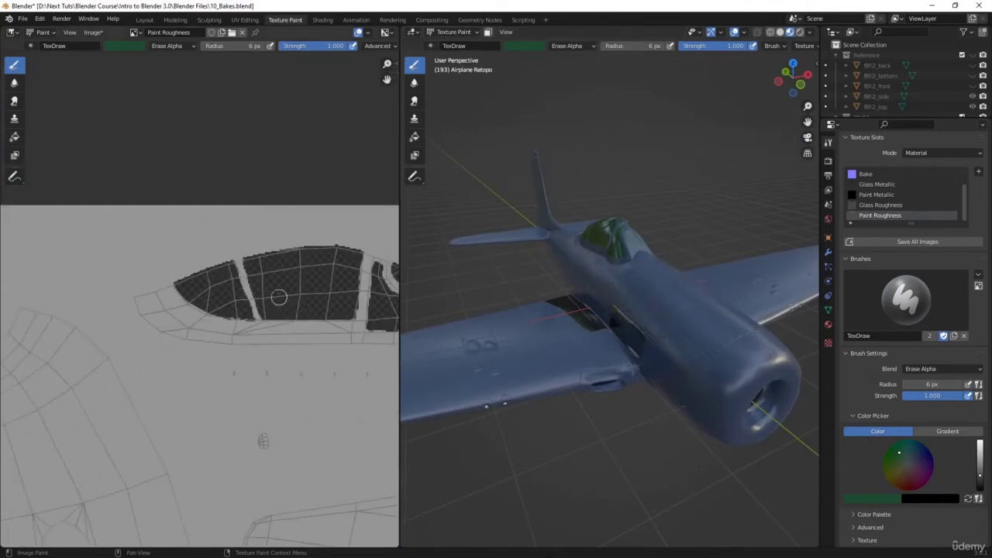
scroll(279, 286, up, 2)
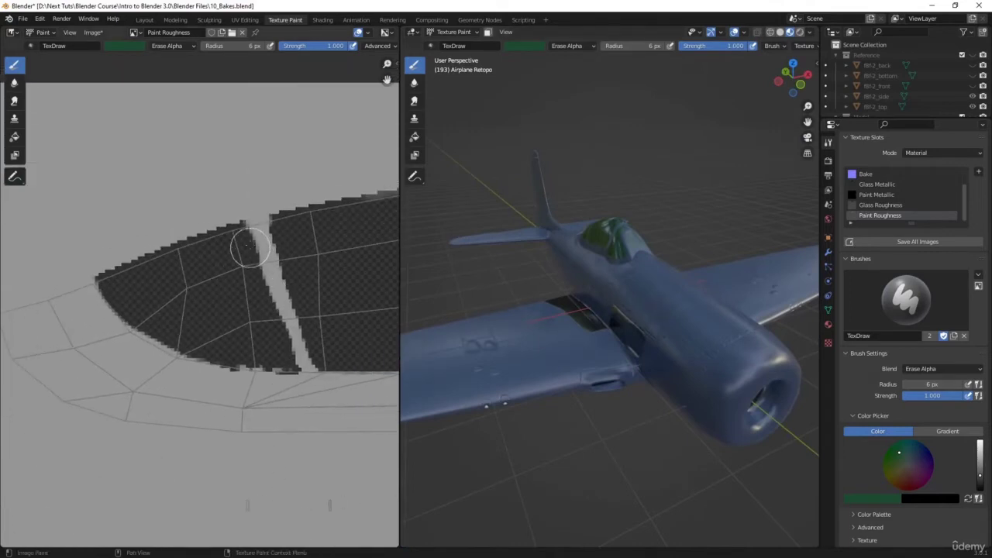
click(171, 47)
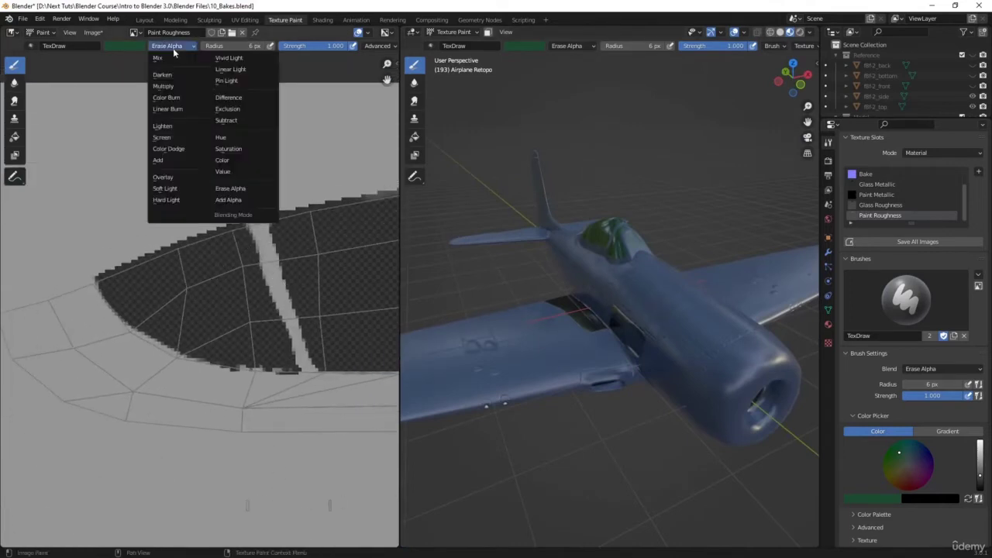
click(231, 200)
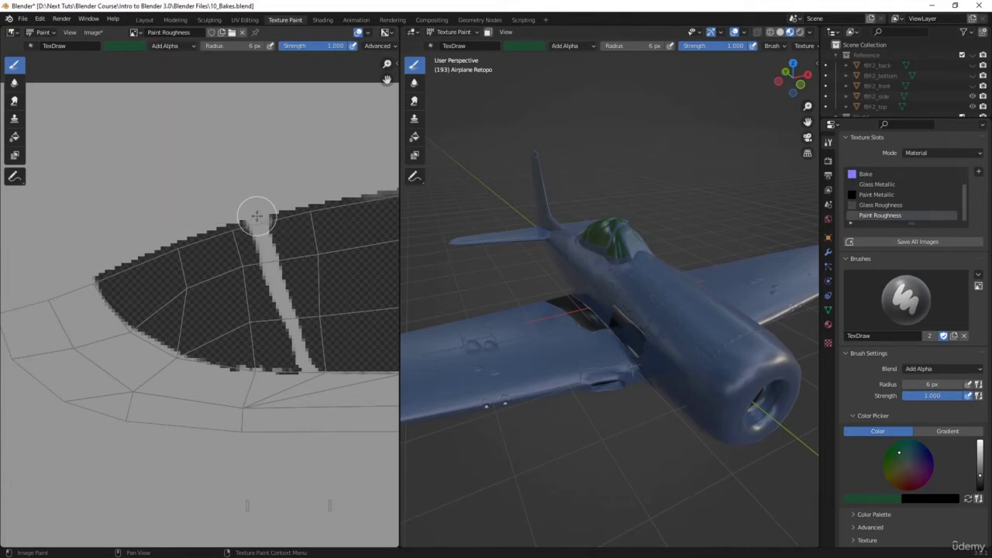
key(f)
click(246, 216)
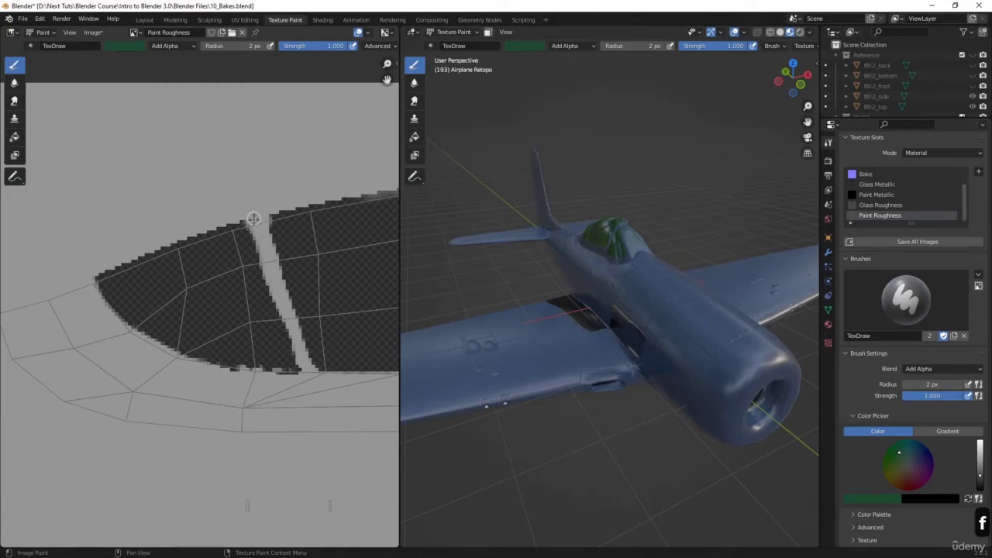
drag(254, 219, 301, 363)
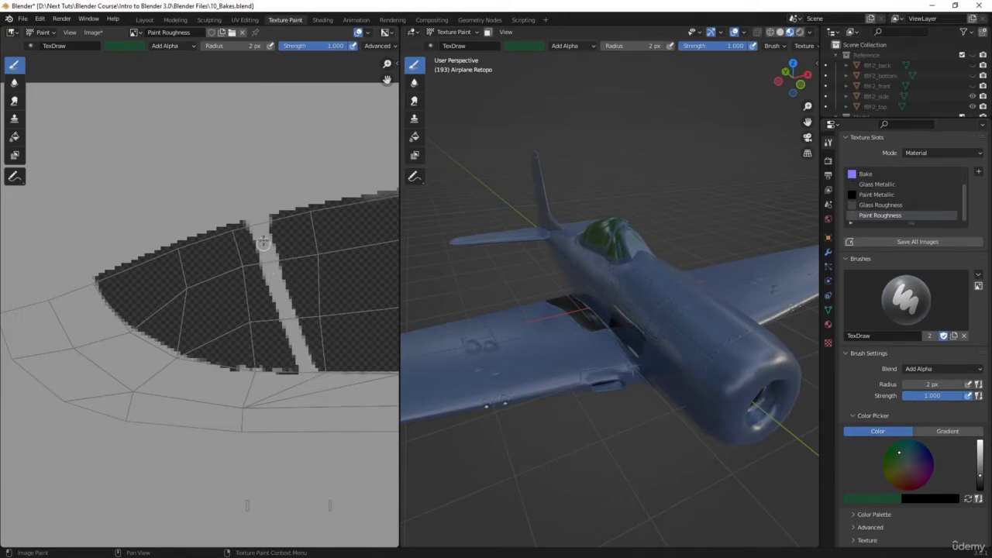
Examine the canopy pane borders in the texture image and the canopy on the airplane from several angles
scroll(264, 242, down, 5)
scroll(302, 324, up, 5)
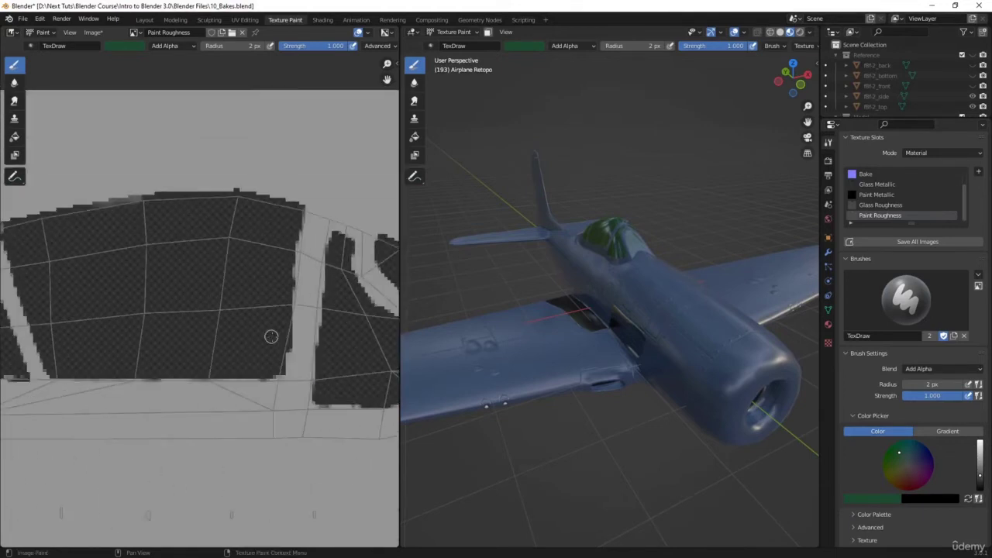
scroll(270, 336, down, 6)
middle_drag(706, 346, 562, 316)
scroll(562, 316, up, 3)
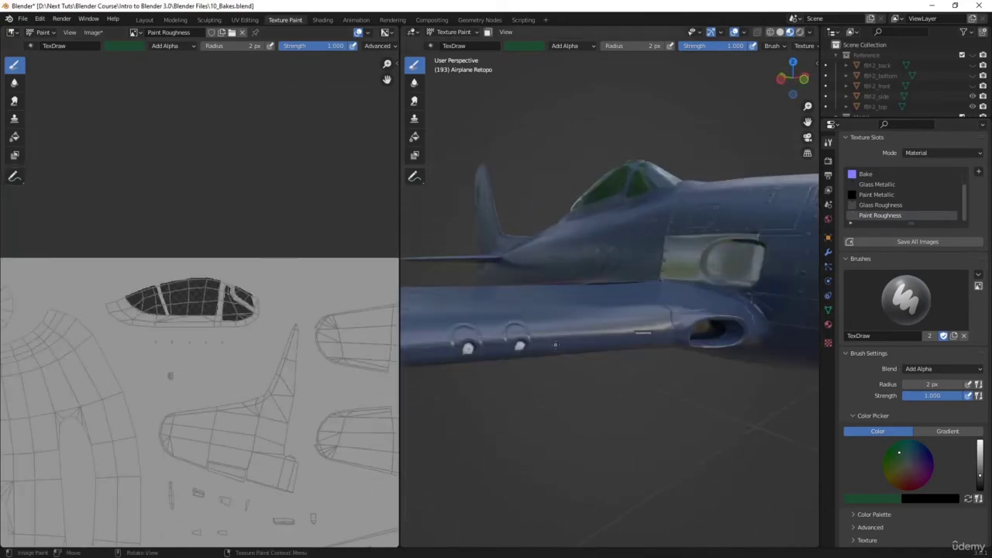
scroll(885, 202, up, 2)
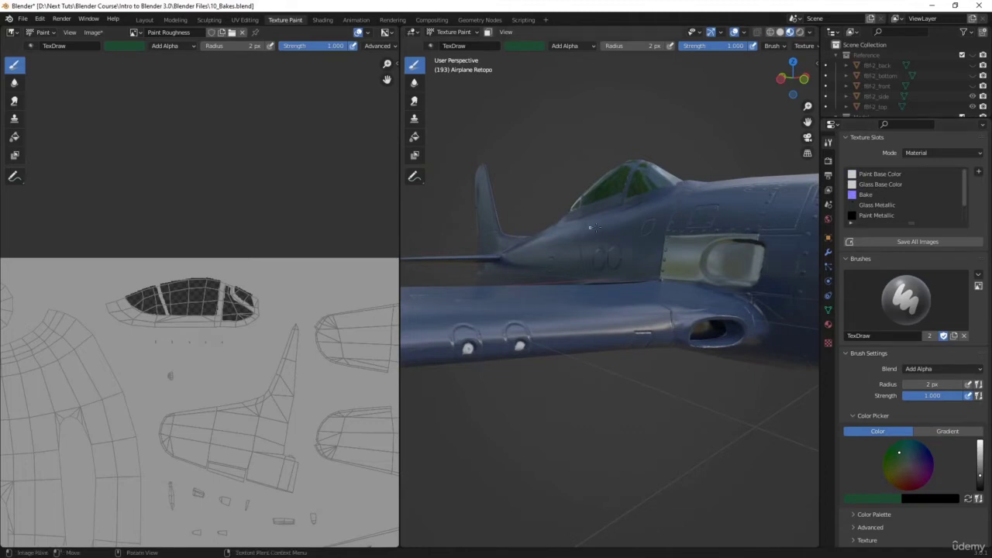
scroll(616, 232, down, 4)
middle_drag(616, 232, 634, 295)
scroll(634, 295, up, 3)
middle_drag(623, 342, 664, 331)
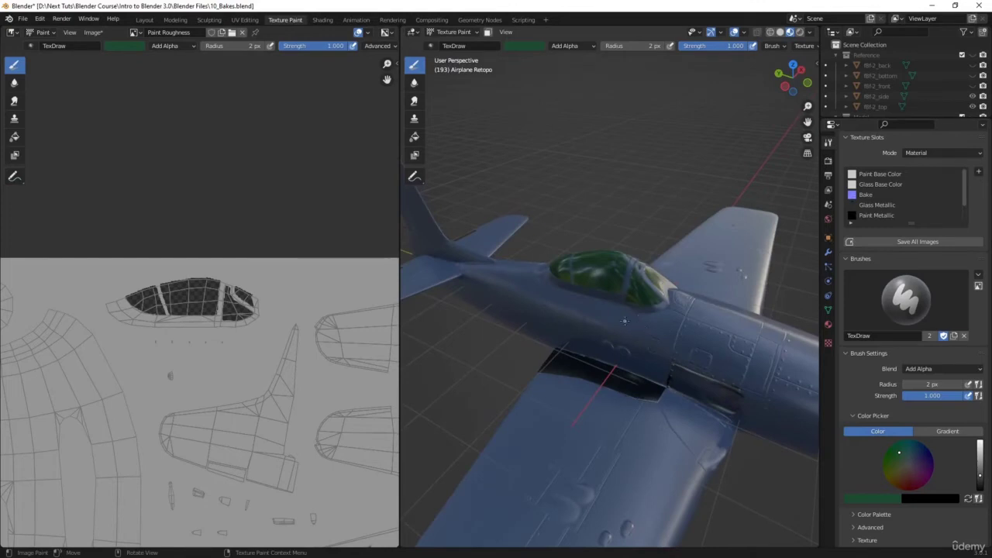
Make Glass Base Color the active paint texture and switch to the Fill tool, with the canopy area framed in the image
click(879, 184)
scroll(218, 287, up, 4)
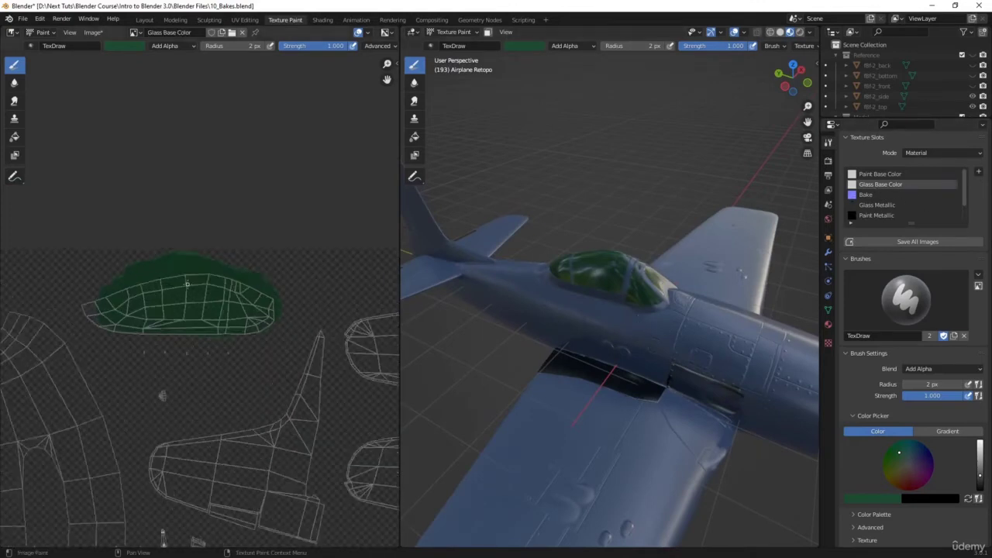
click(14, 136)
middle_drag(182, 529, 249, 324)
scroll(250, 324, down, 7)
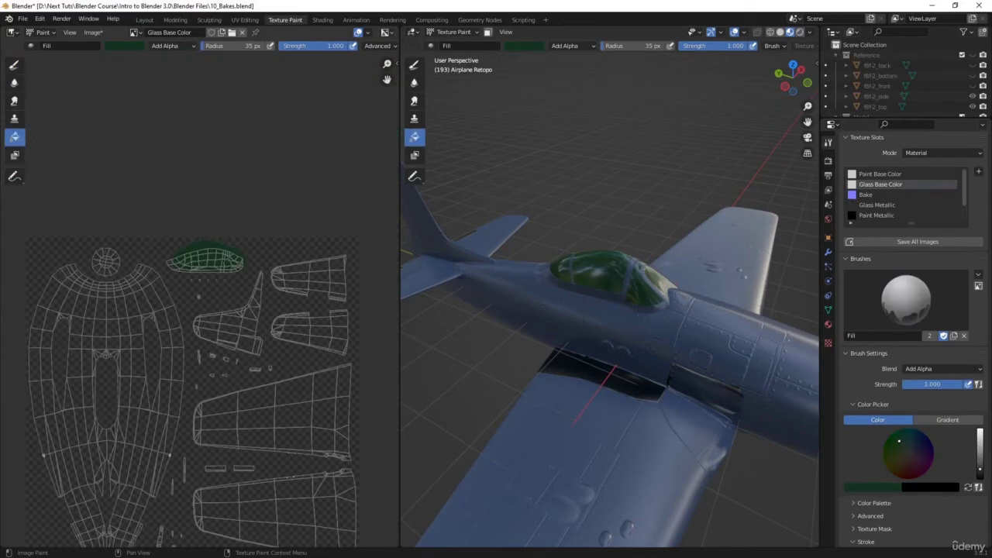
scroll(183, 278, up, 7)
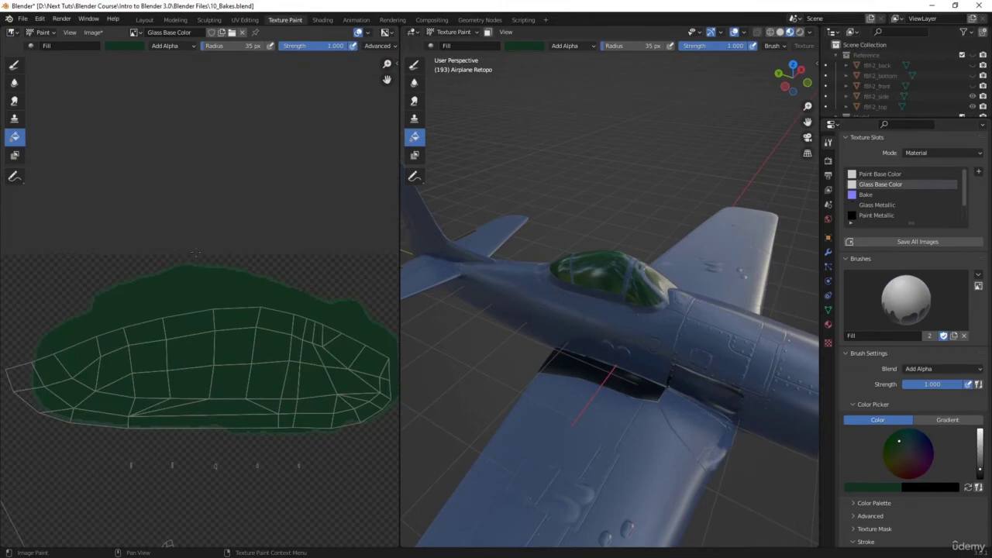
Set the fill color to a dark green with hue 0.4, saturation 0.6 and value 0.1
middle_drag(597, 341, 644, 324)
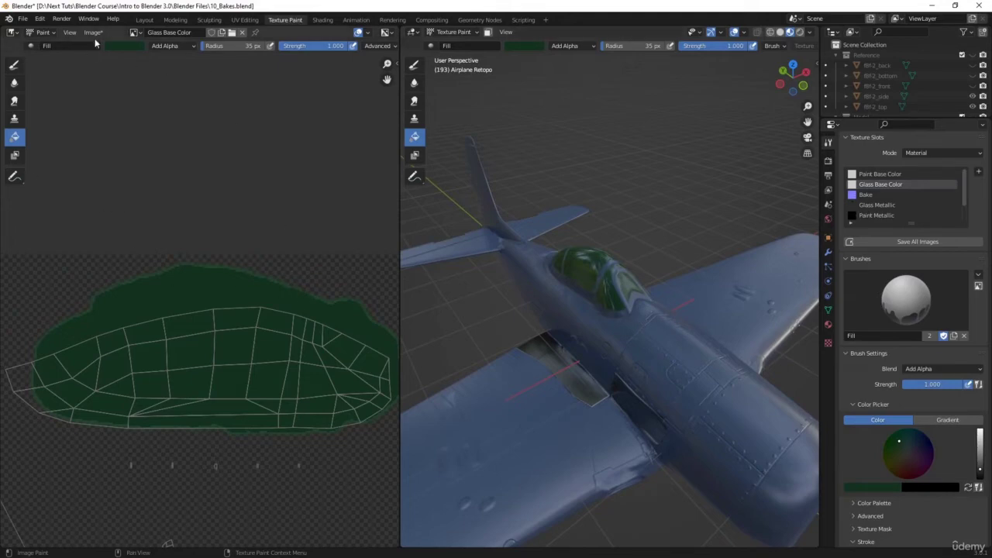
click(126, 46)
click(127, 48)
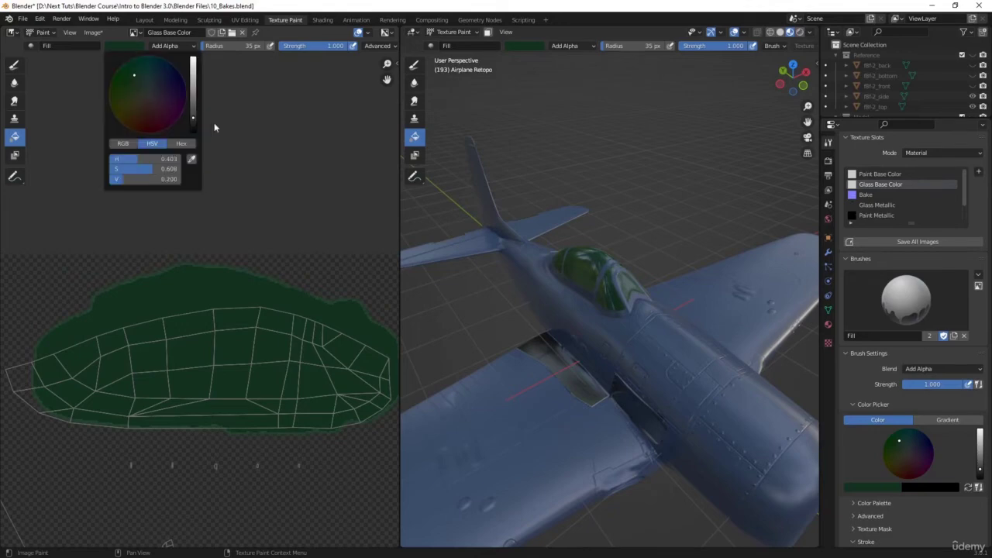
ctrl+drag(145, 179, 125, 179)
click(129, 169)
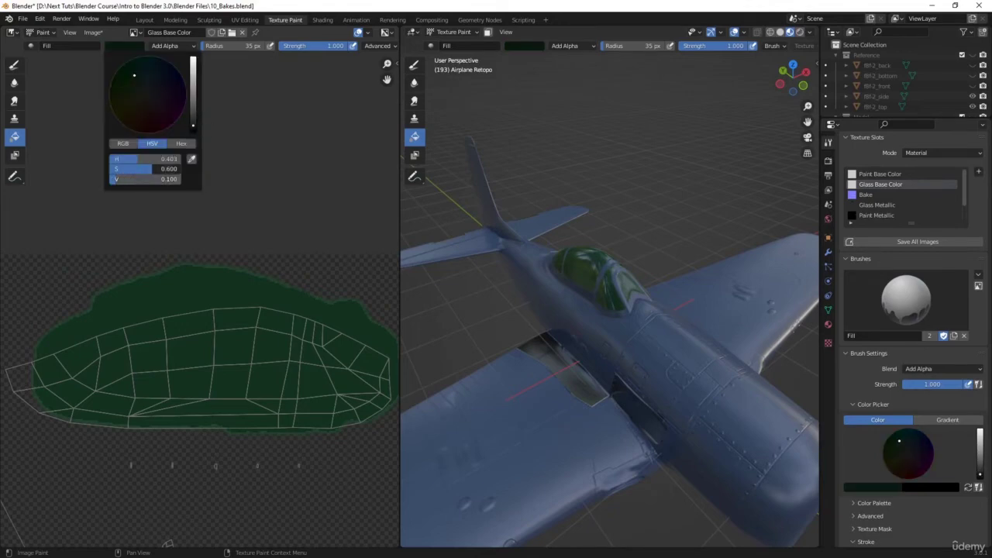
text(0.6)
key(Return)
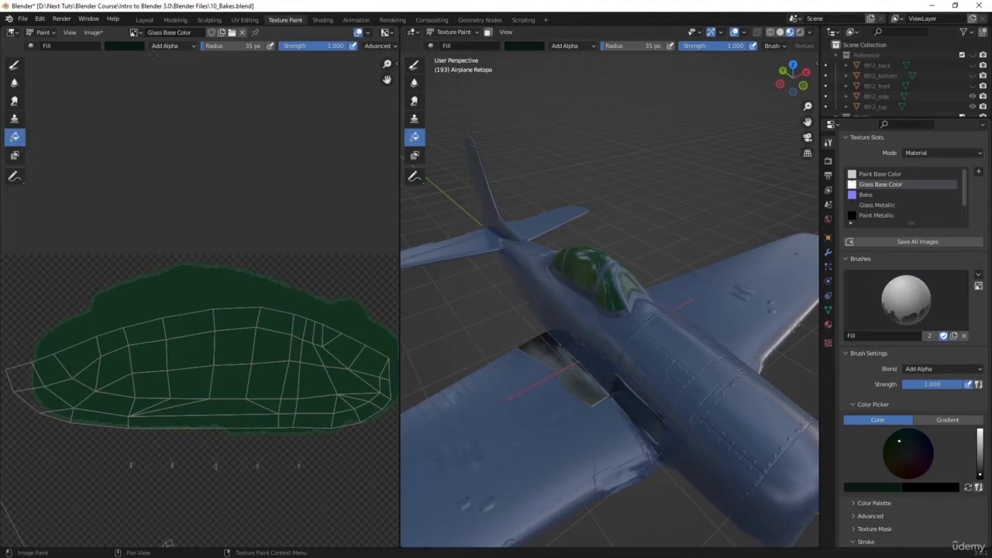
Switch the Fill tool's blend mode to Mix and fill the canopy area of Glass Base Color with the dark green
click(172, 46)
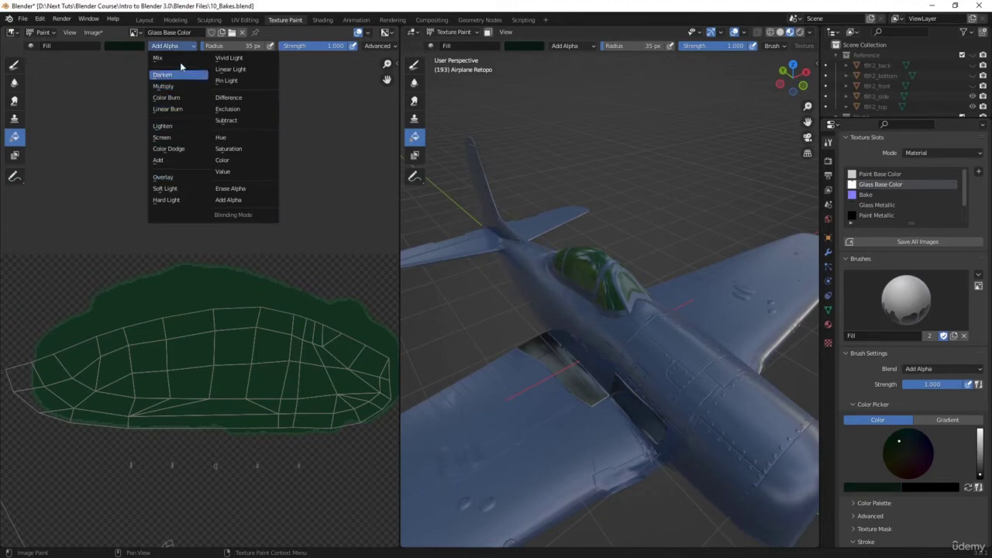
click(177, 58)
click(195, 301)
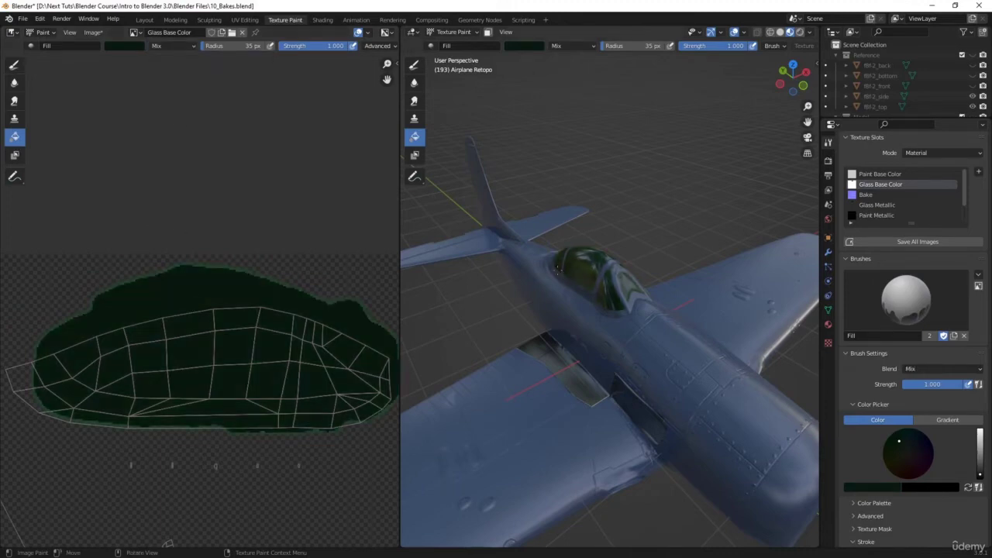
middle_drag(555, 266, 562, 296)
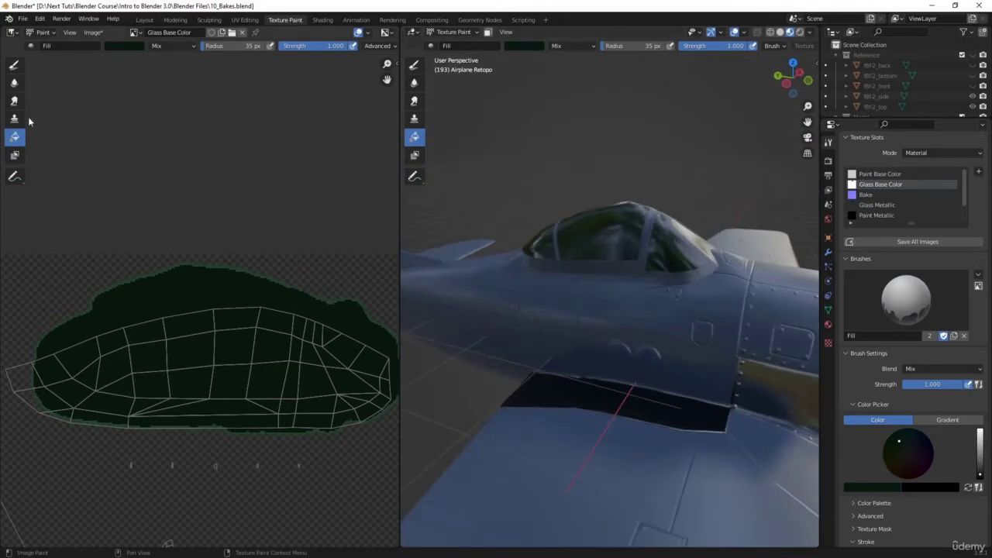
Set the fill color's value to 0.15 and refill the canopy area of the Glass Base Color texture
click(132, 45)
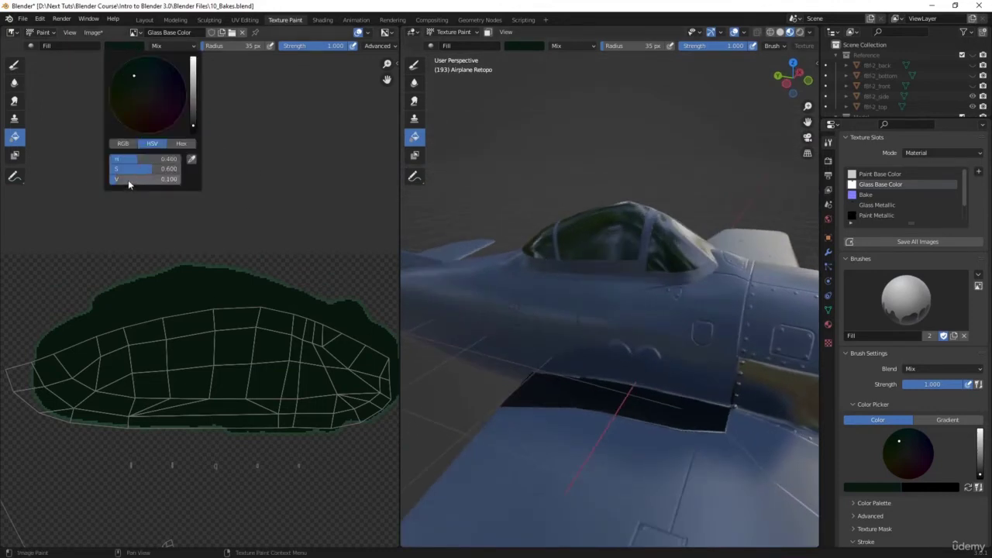
click(128, 179)
text(.)
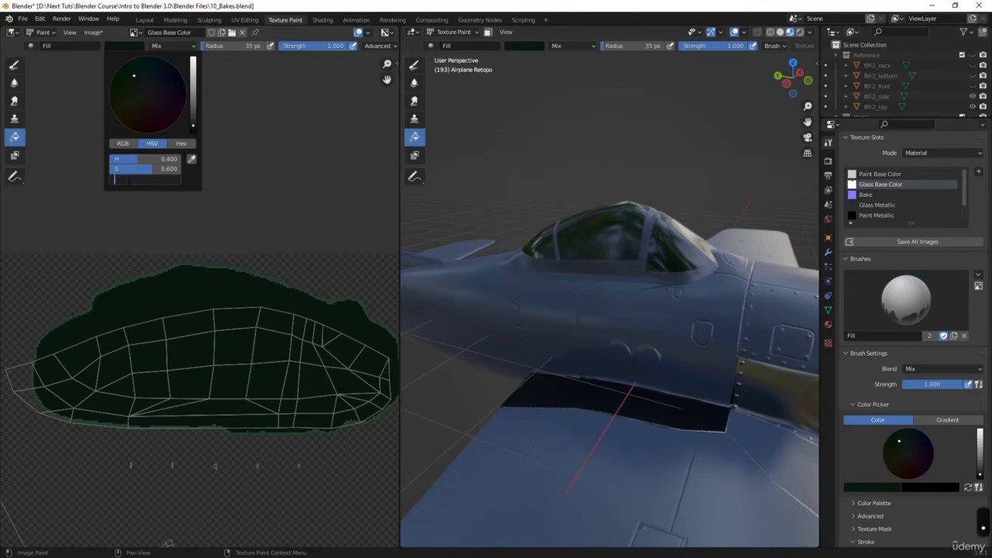
text(15)
key(Return)
click(240, 327)
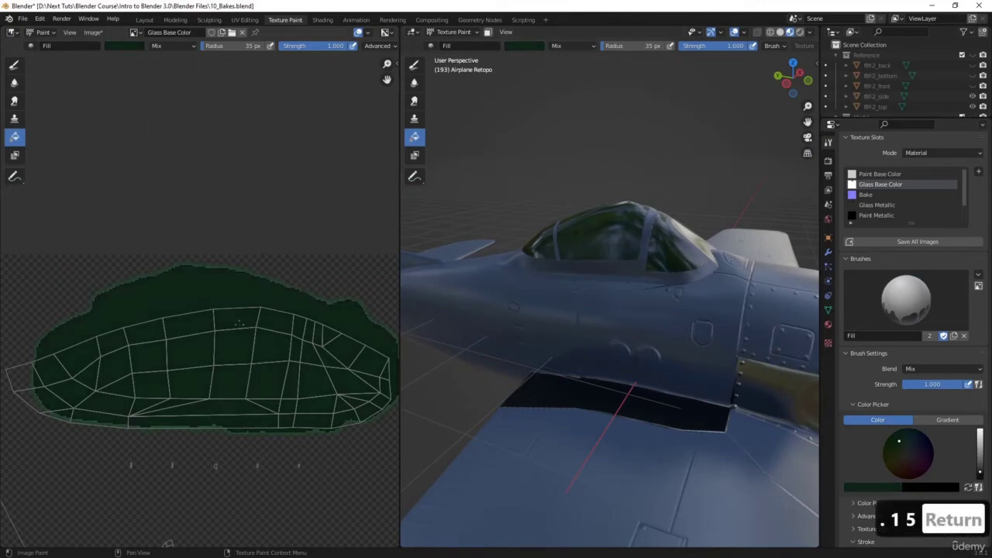
Check the canopy on the airplane and undo the last glass color fill
scroll(616, 259, down, 5)
mouse_move(616, 259)
middle_down()
mouse_move(597, 285)
mouse_move(548, 302)
mouse_move(559, 286)
mouse_move(598, 290)
mouse_move(705, 256)
mouse_move(605, 276)
middle_up()
scroll(560, 286, up, 3)
key(ctrl+z)
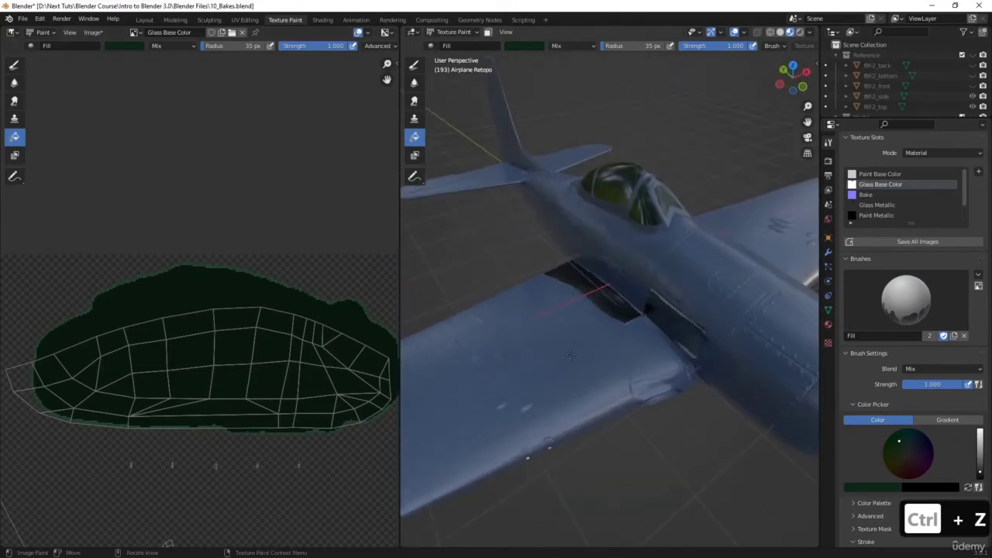
scroll(558, 358, down, 4)
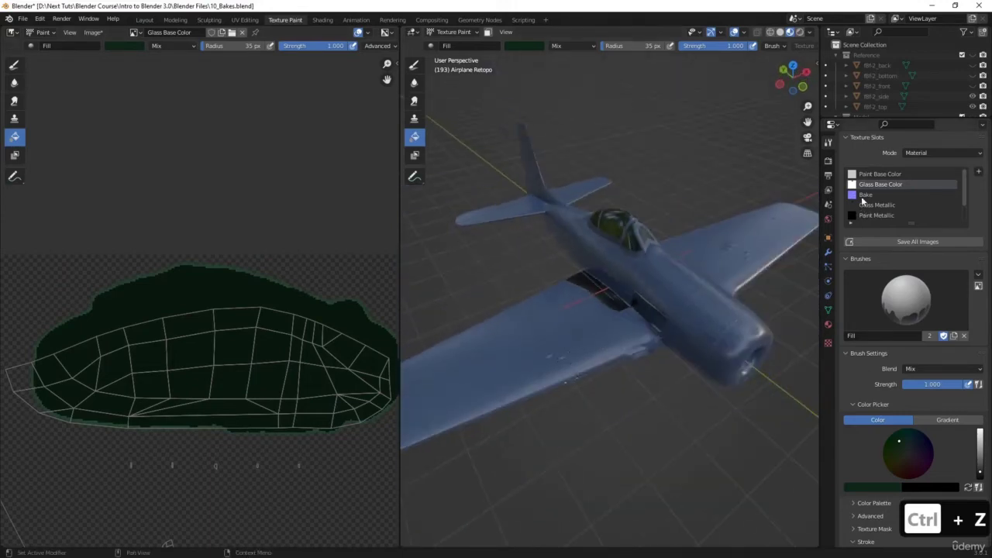
Make Paint Base Color the active paint texture and fill the airplane in the 3D view with its own sampled blue
click(876, 175)
scroll(187, 280, down, 5)
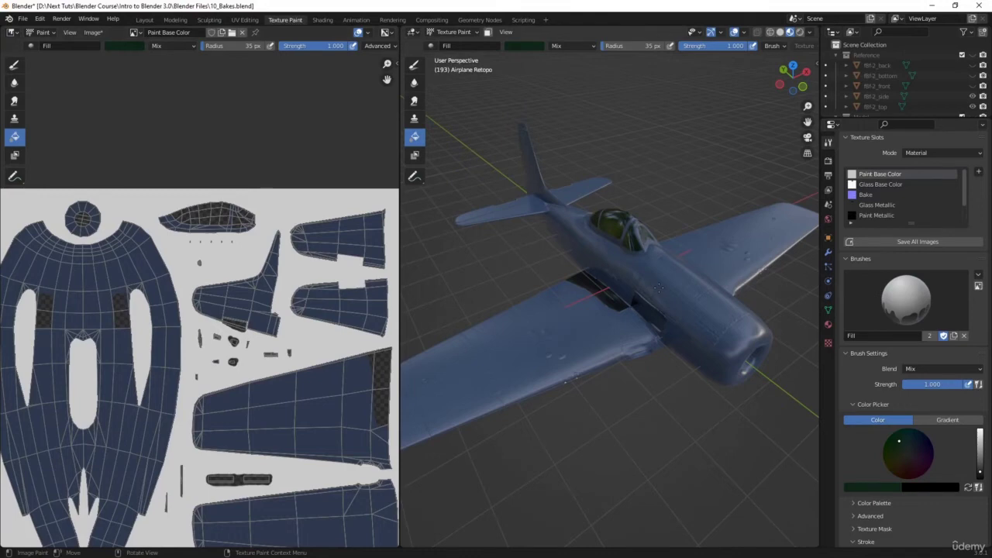
click(127, 46)
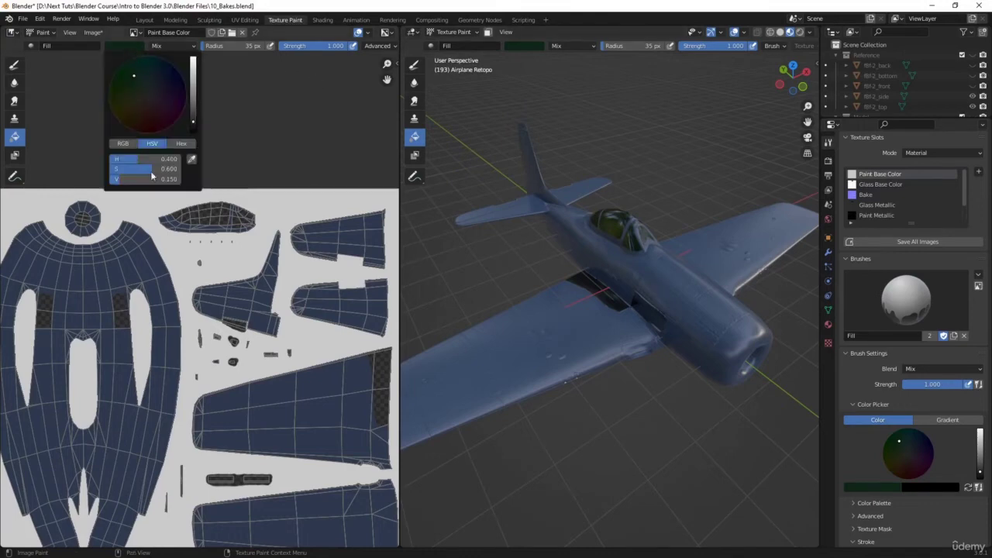
click(193, 161)
click(634, 377)
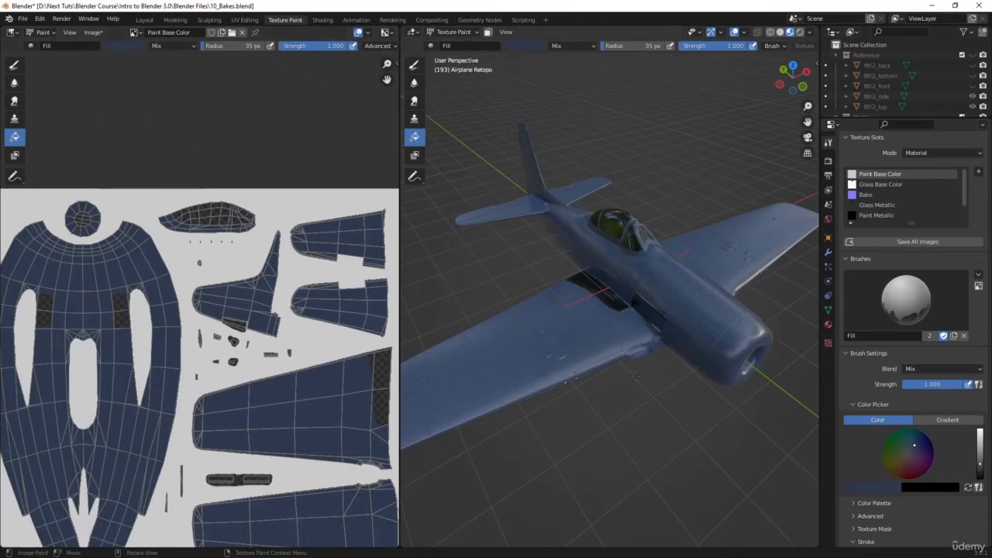
Inspect the canopy and wing root up close and undo the blue fill over the airplane
scroll(609, 342, up, 8)
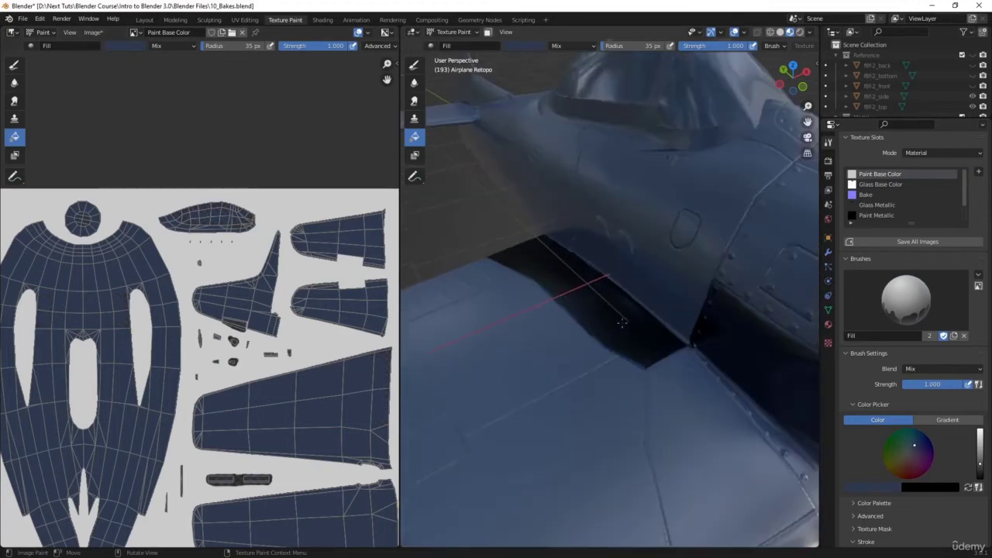
middle_drag(630, 347, 602, 341)
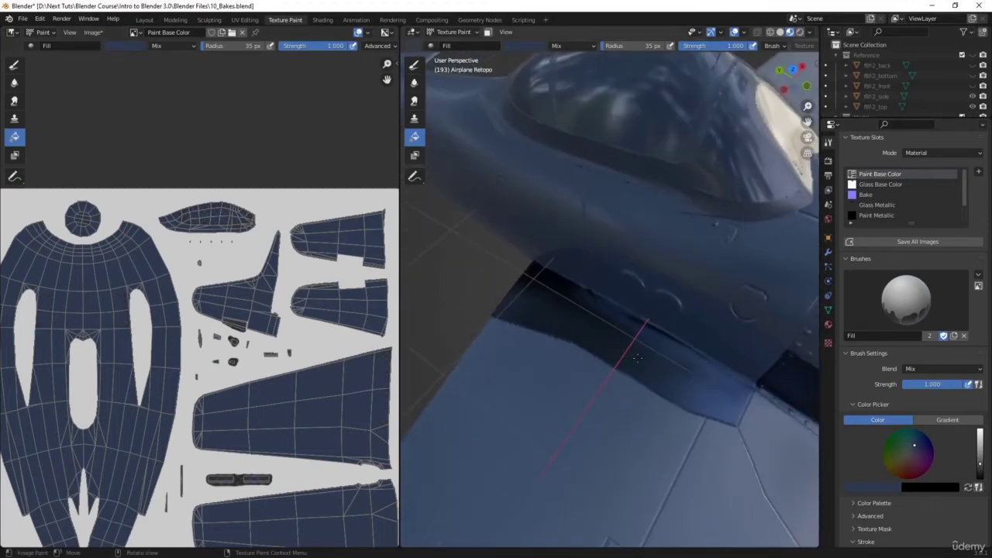
key(ctrl+z)
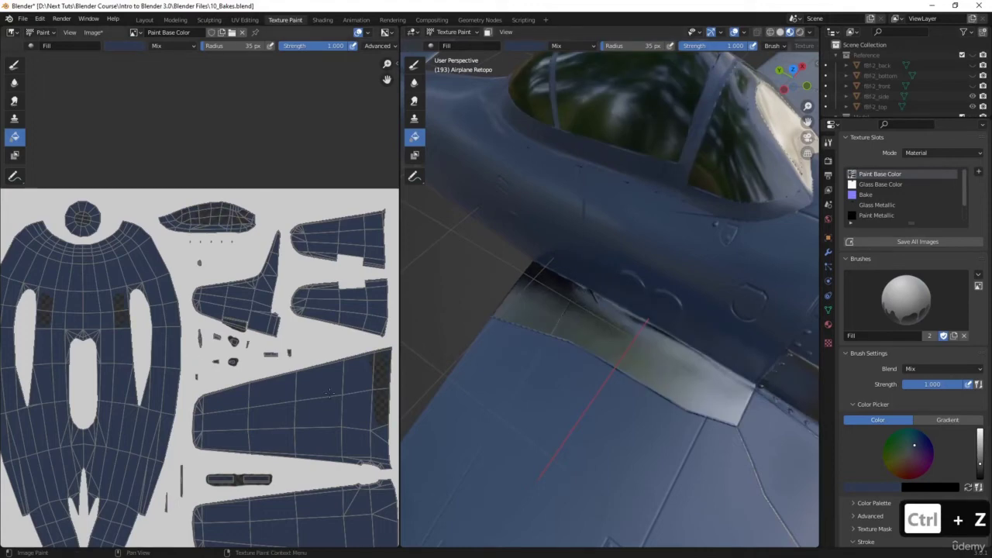
Darken the fill color to black and fill the fuselage island in the Paint Base Color image
scroll(320, 383, down, 2)
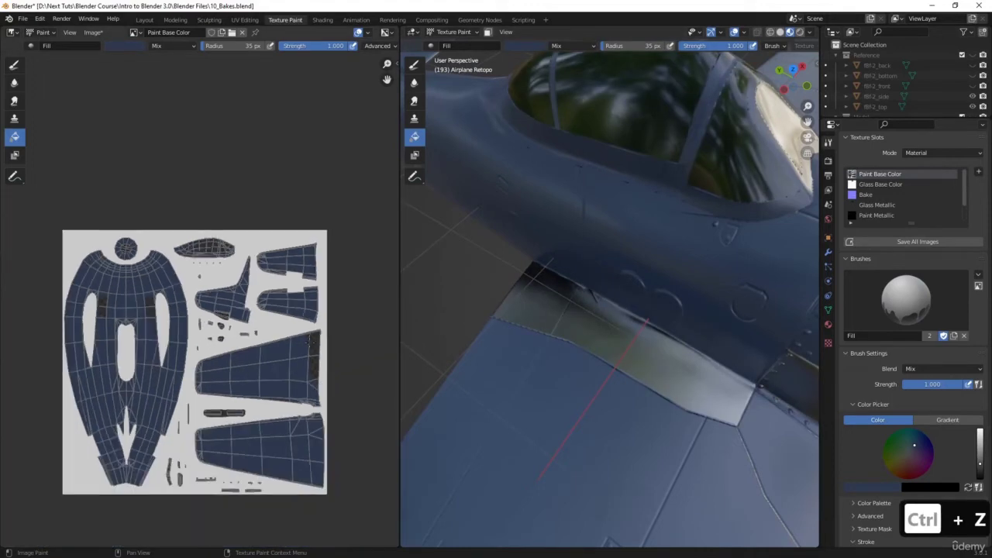
scroll(305, 379, up, 3)
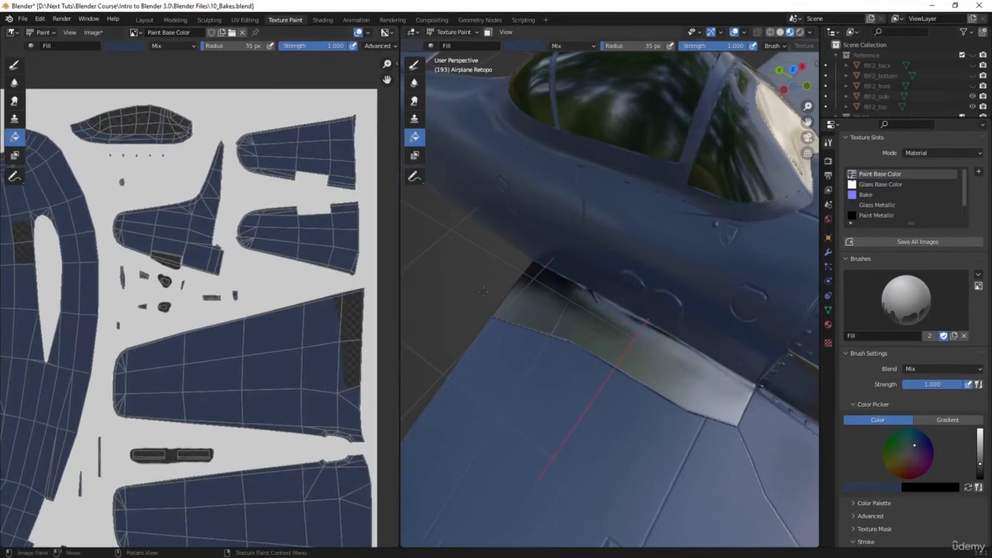
scroll(535, 256, down, 3)
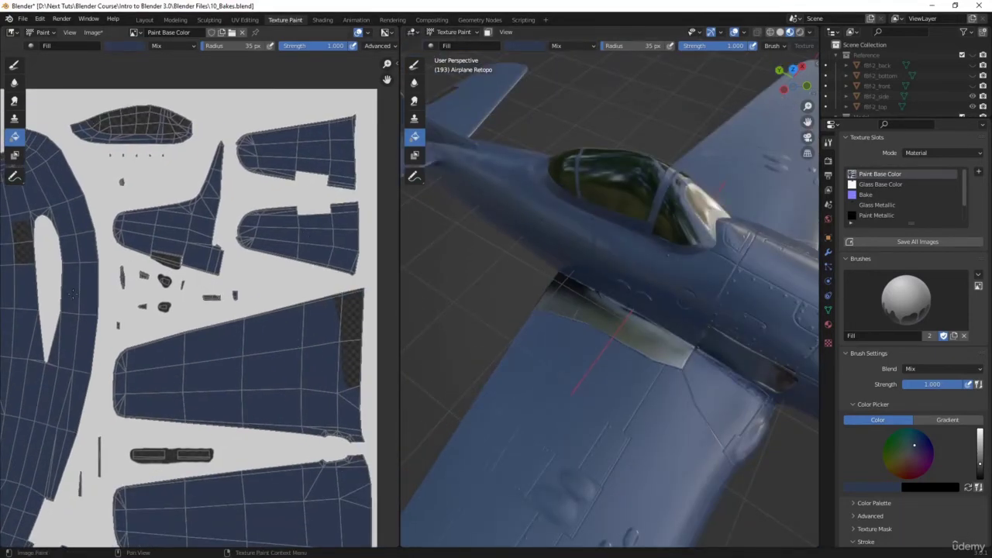
click(127, 46)
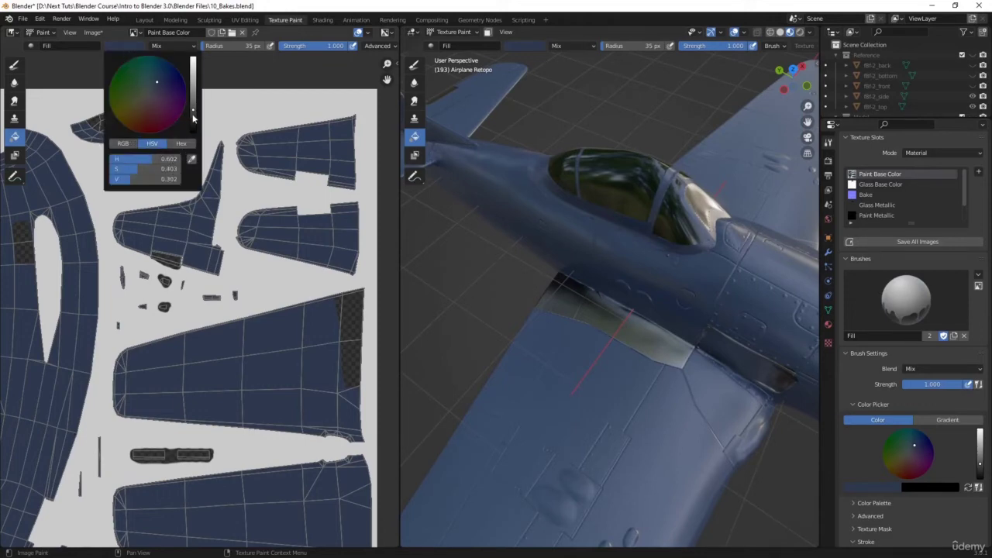
drag(193, 116, 193, 127)
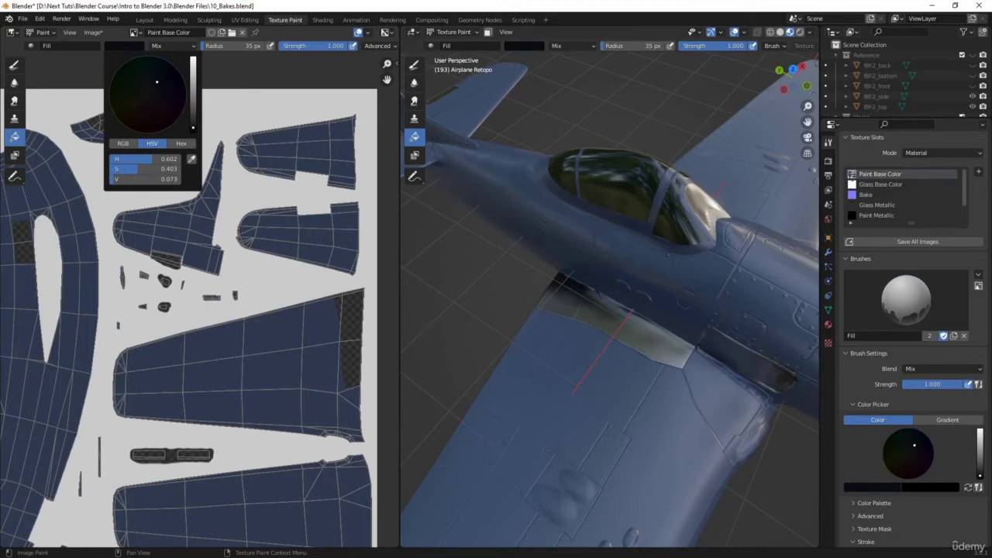
drag(193, 128, 195, 134)
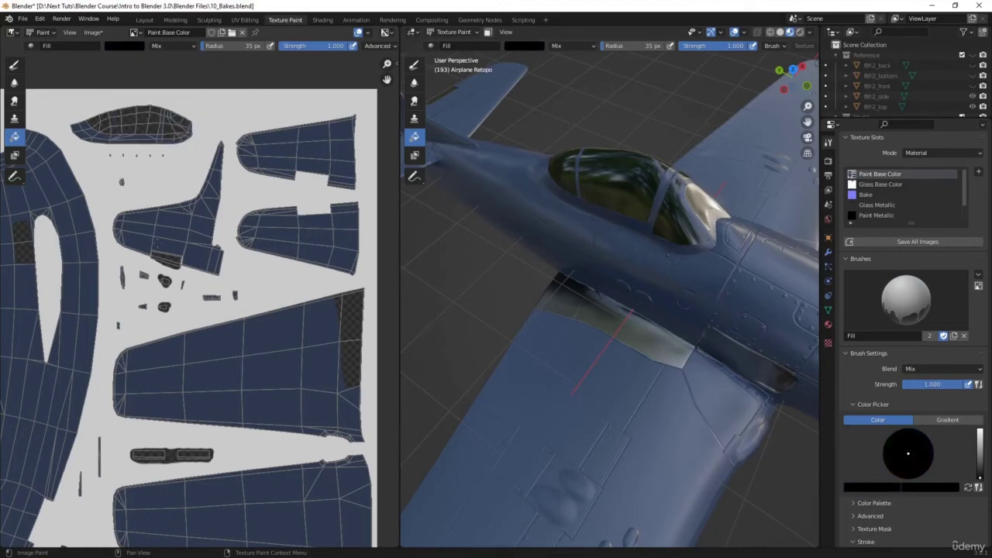
click(71, 347)
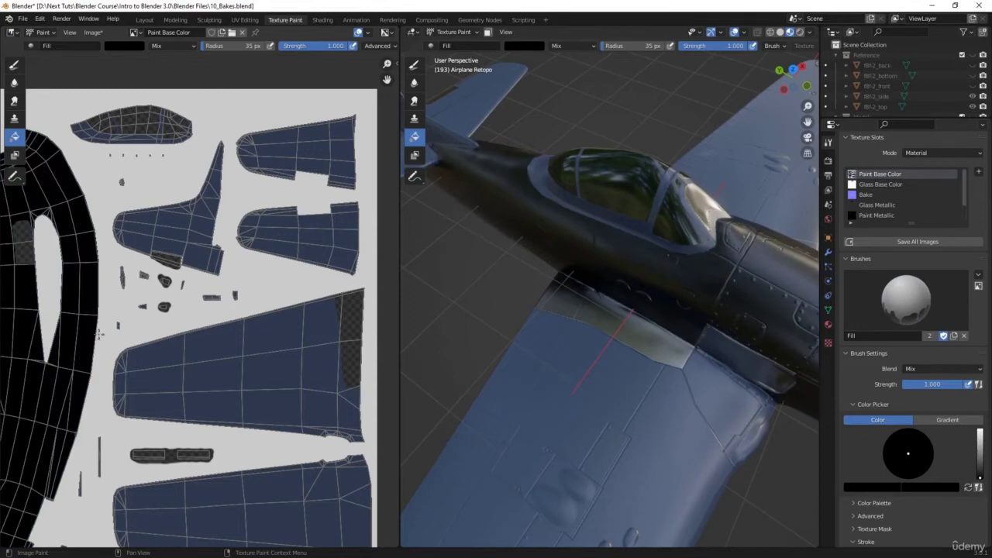
Check the fuselage on the airplane and undo its black fill
middle_drag(676, 329, 613, 358)
middle_drag(268, 279, 383, 279)
scroll(256, 267, up, 2)
key(ctrl+z)
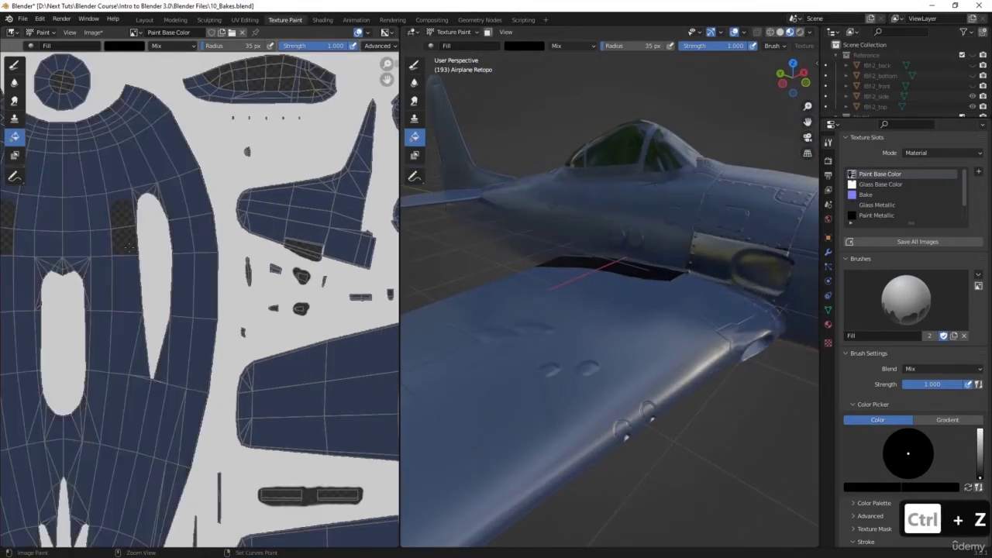
Refill the fuselage island with black to examine its erased patches beside the wing openings, and undo that fill
scroll(79, 173, up, 2)
middle_drag(79, 174, 183, 254)
scroll(194, 290, up, 3)
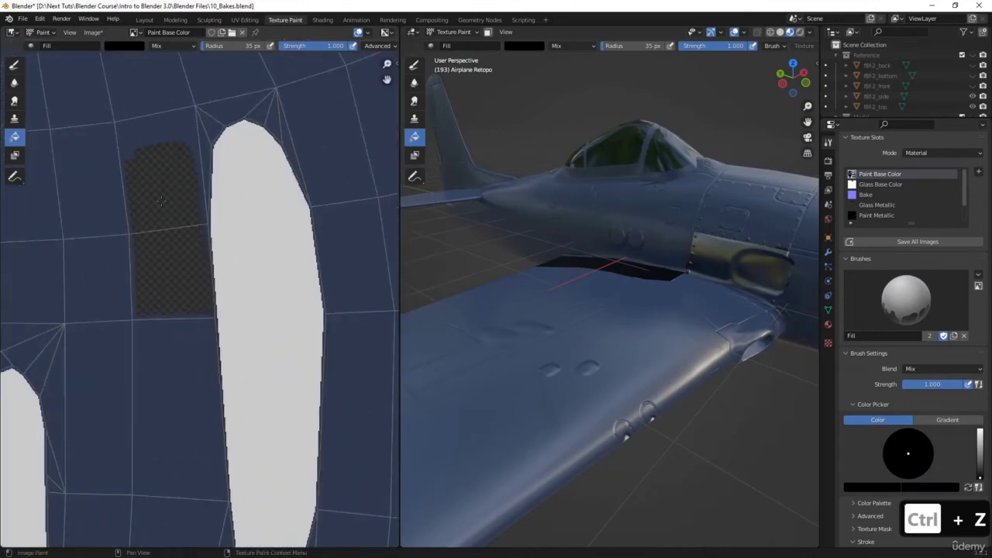
scroll(192, 289, down, 8)
scroll(186, 279, up, 5)
click(172, 168)
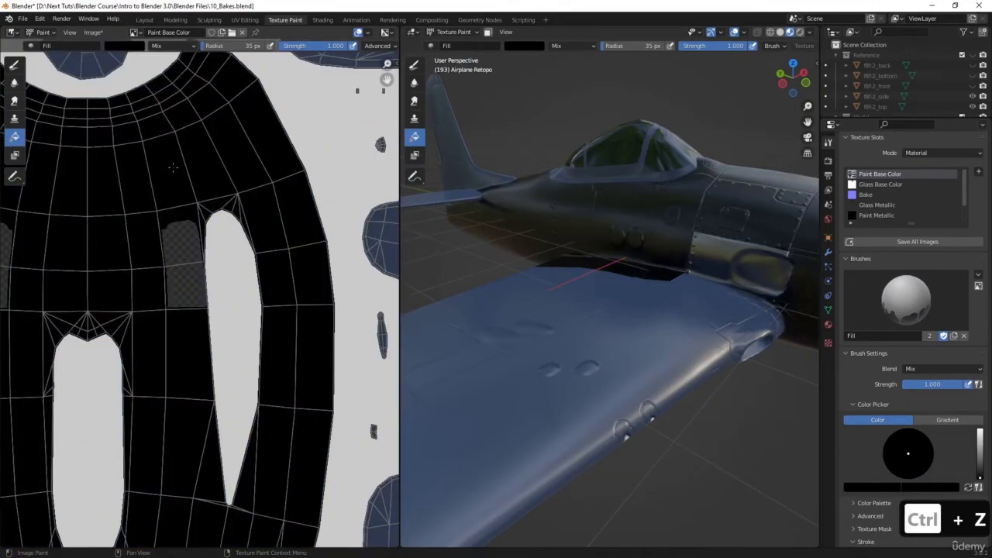
scroll(172, 167, up, 2)
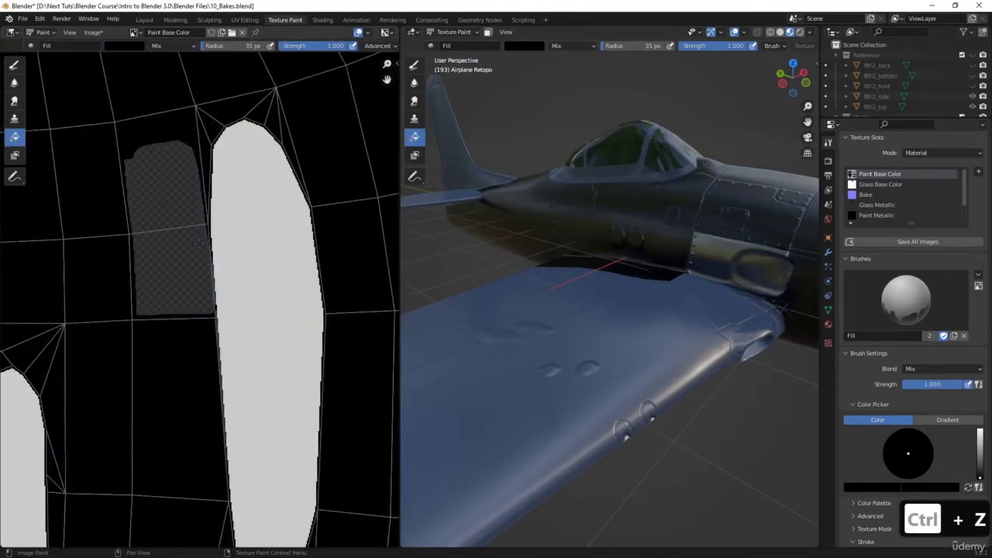
scroll(209, 262, down, 3)
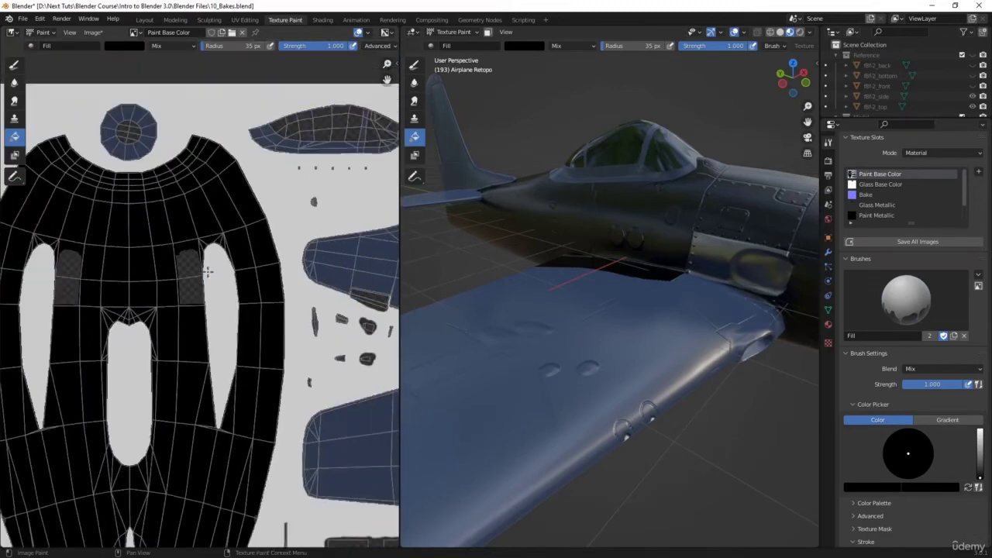
key(ctrl+z)
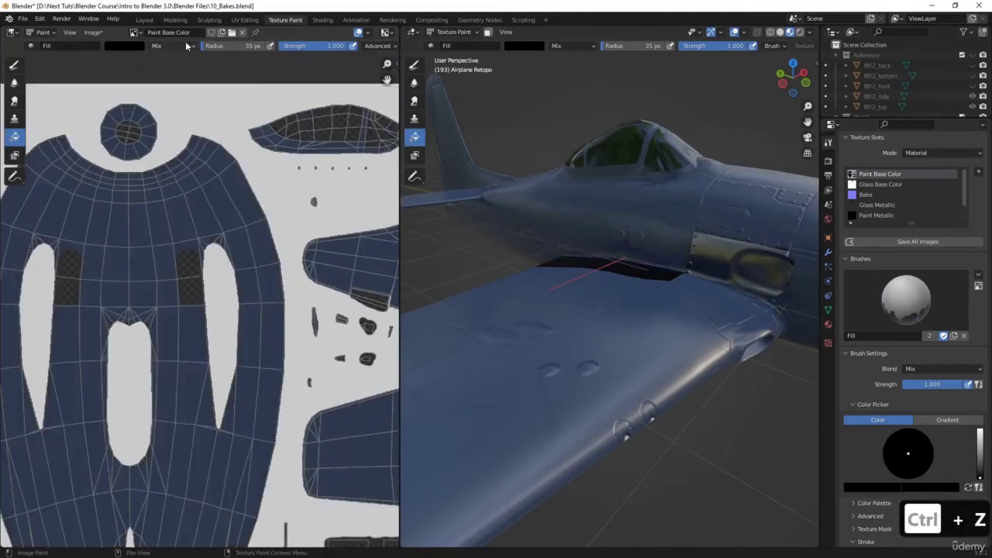
Sample the fuselage's blue, adjust it to hue 0.6, saturation 0.4 and value 0.2, and fill the fuselage island with it
click(113, 45)
click(197, 175)
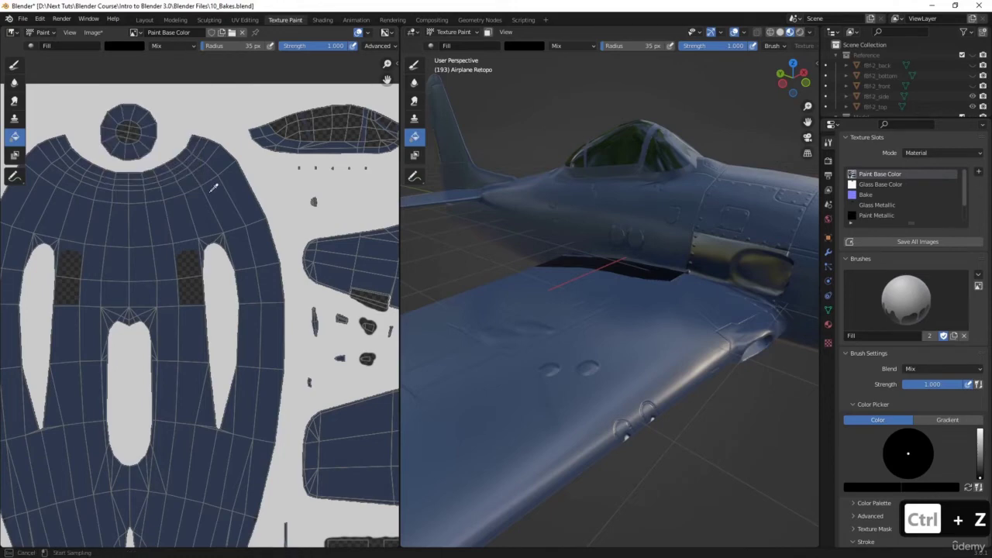
click(214, 186)
click(116, 48)
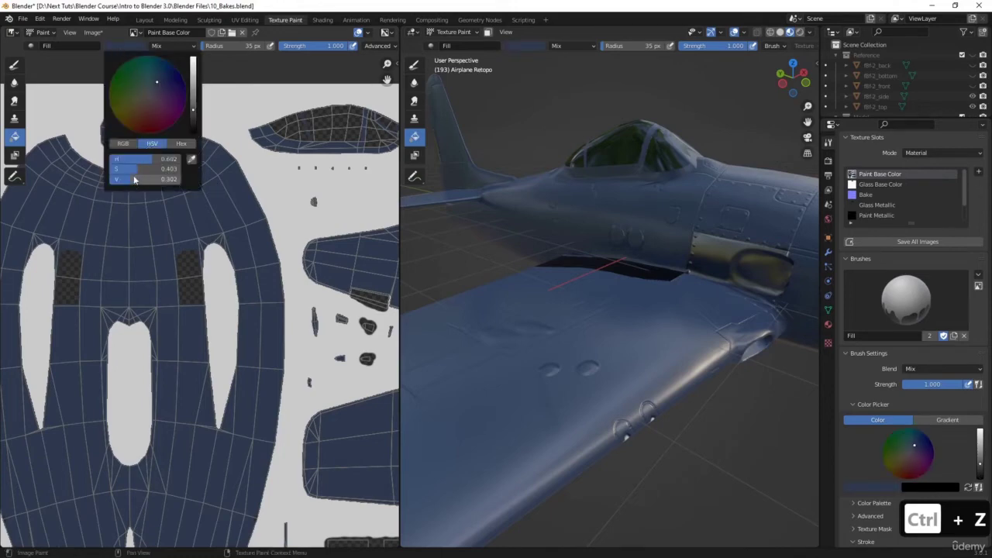
drag(155, 179, 132, 179)
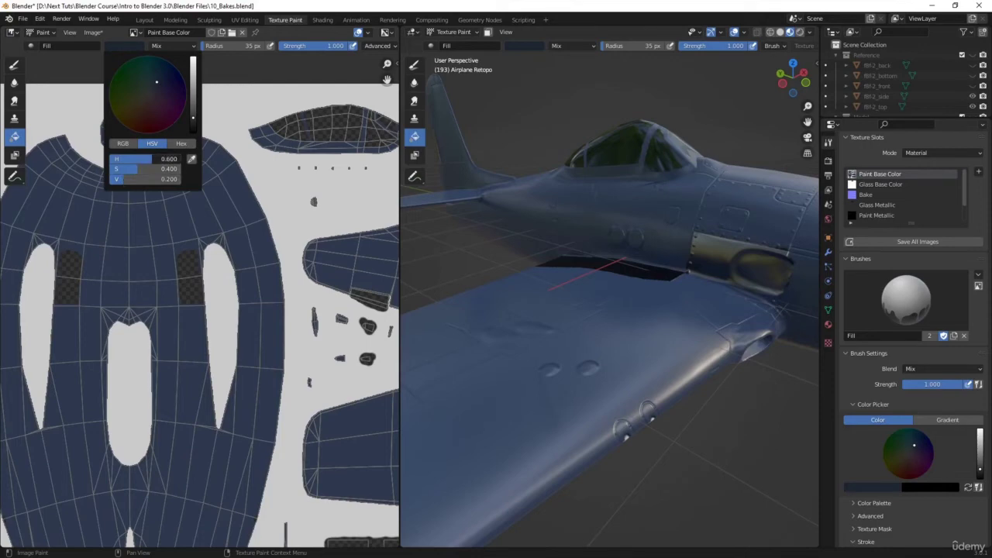
click(178, 213)
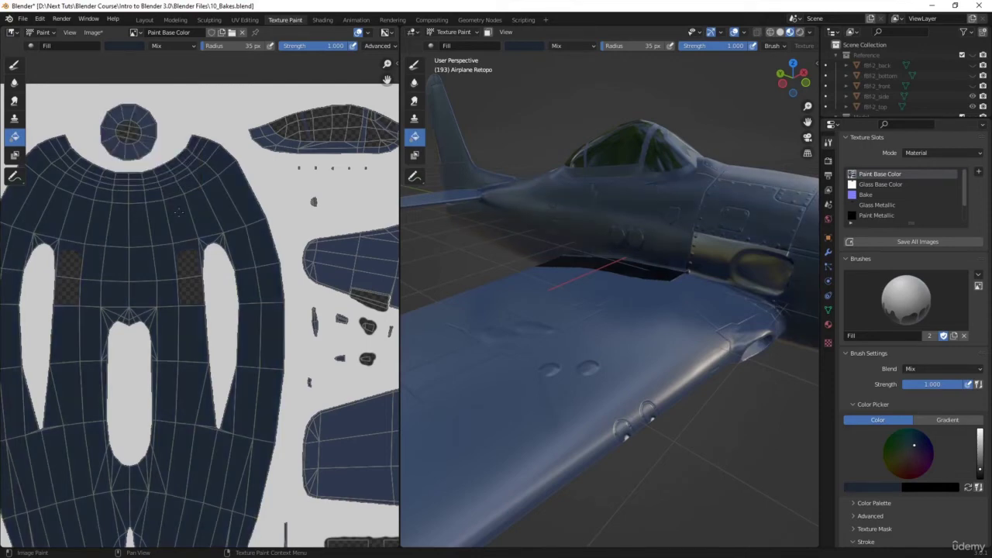
Fill the tail fin island and both wing islands in the Paint Base Color image with the dark blue
scroll(609, 262, down, 5)
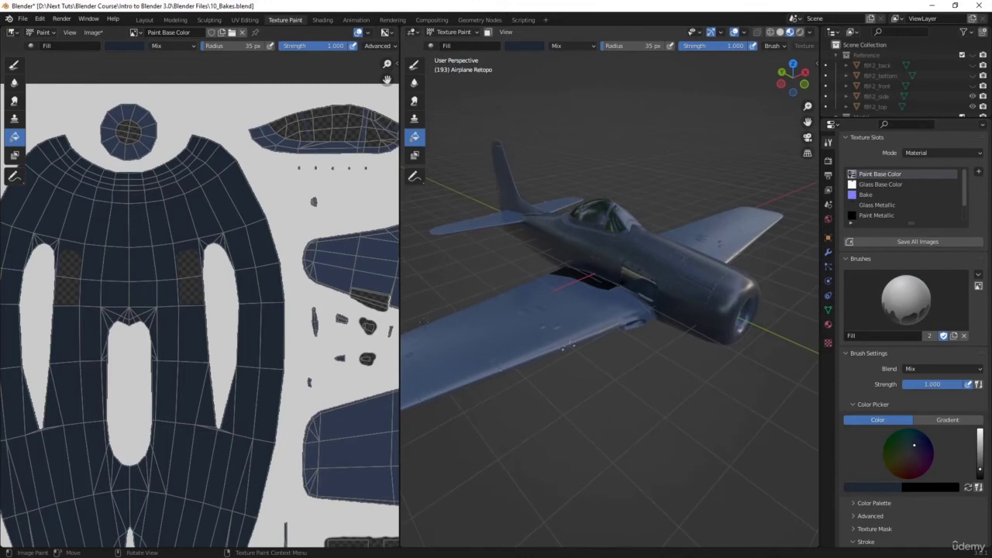
middle_drag(149, 153, 155, 224)
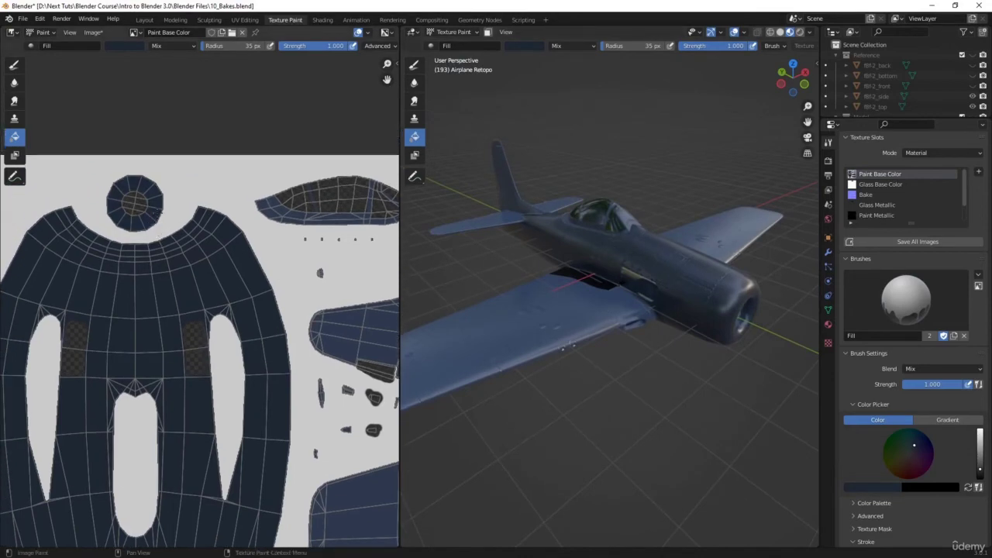
click(282, 210)
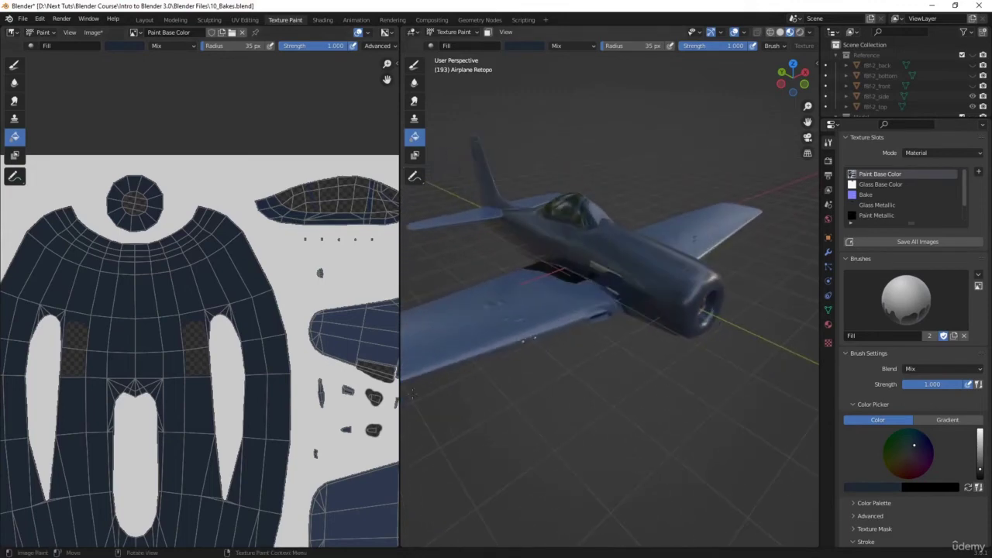
middle_drag(291, 402, 280, 233)
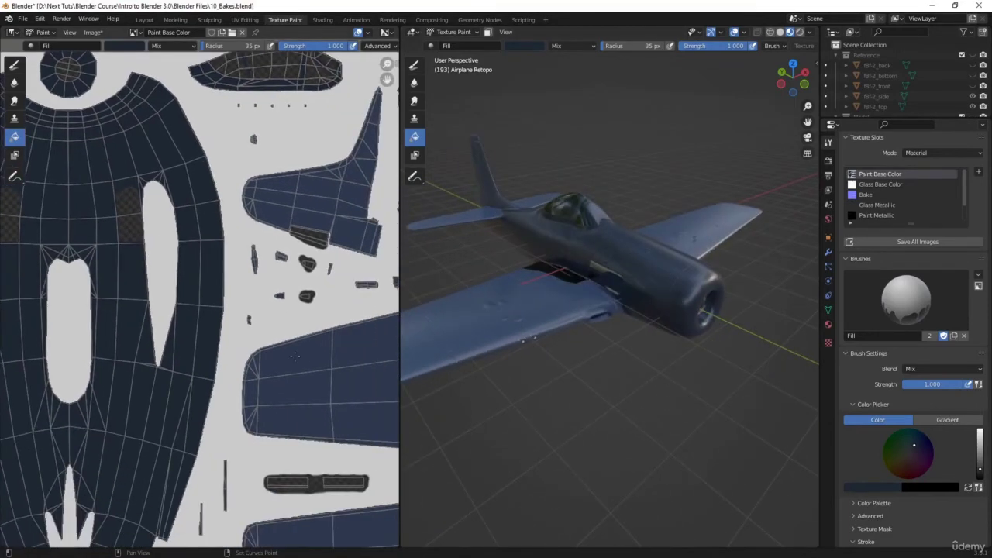
click(283, 215)
middle_drag(303, 350, 301, 209)
click(299, 385)
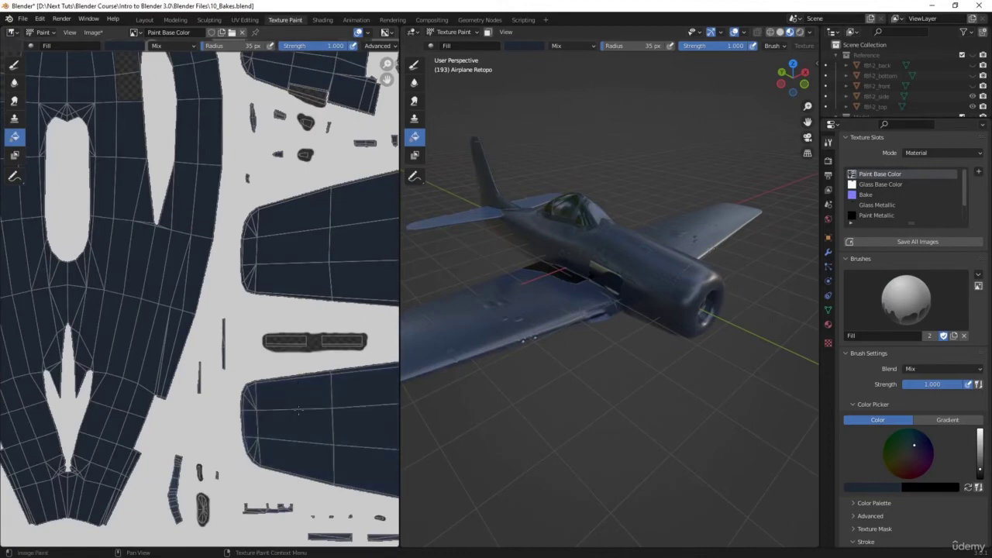
middle_drag(298, 411, 310, 209)
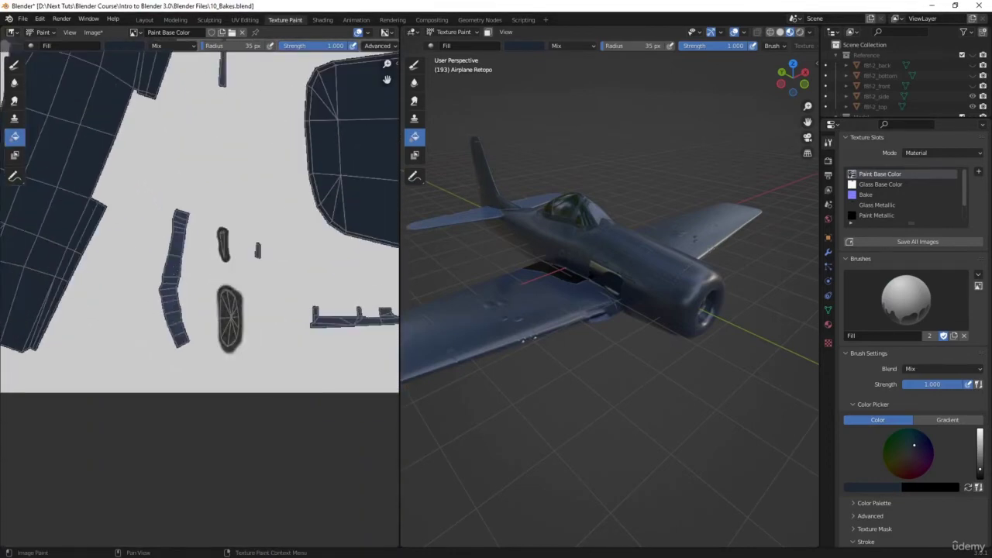
Fill the curved strip, the notched strip and the first rectangular bar near the image's lower edge with the dark blue
click(176, 268)
middle_drag(299, 331, 147, 318)
scroll(190, 312, up, 2)
click(206, 296)
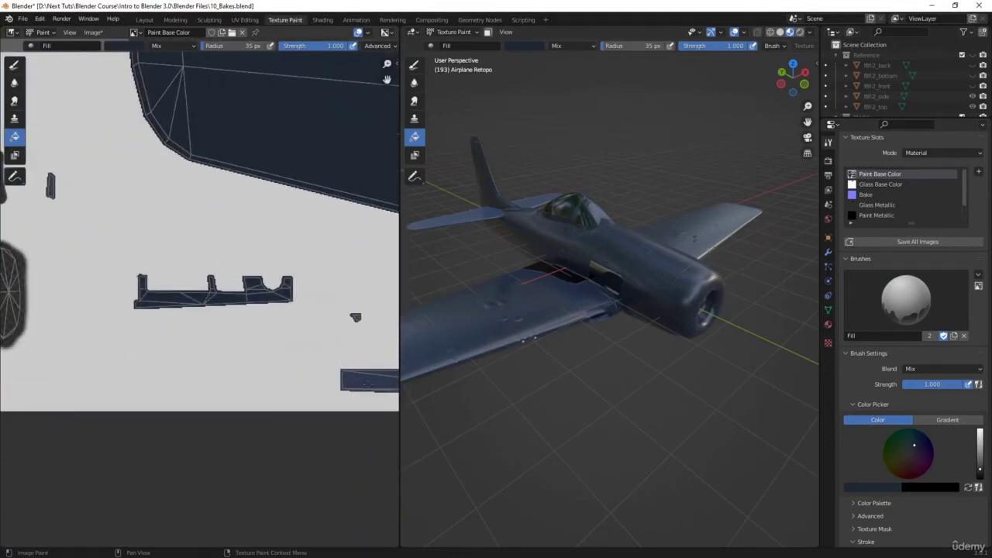
click(347, 368)
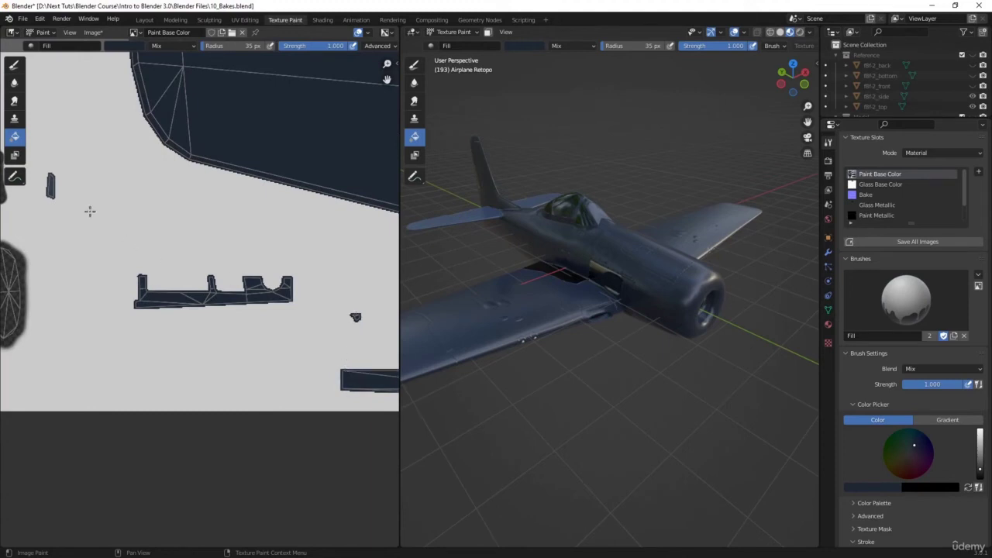
Fill the second rectangular bar and the small blue islands above the two bars with the dark blue
scroll(199, 251, up, 4)
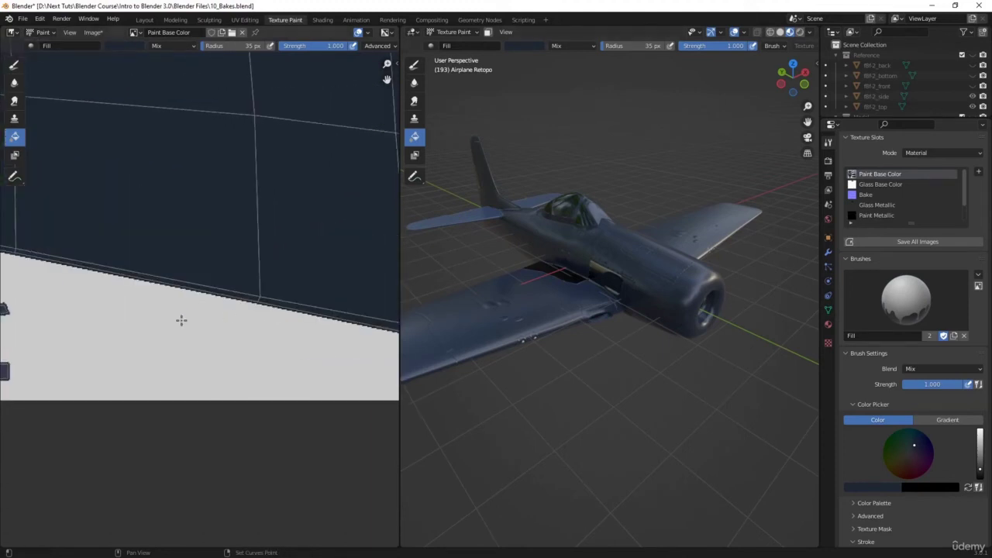
middle_drag(132, 335, 398, 339)
click(183, 375)
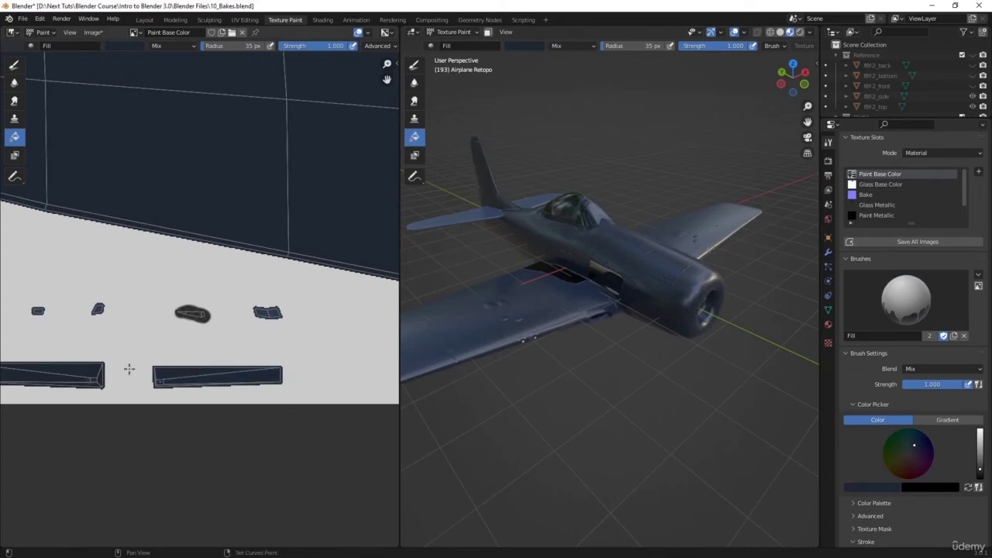
middle_drag(81, 370, 231, 369)
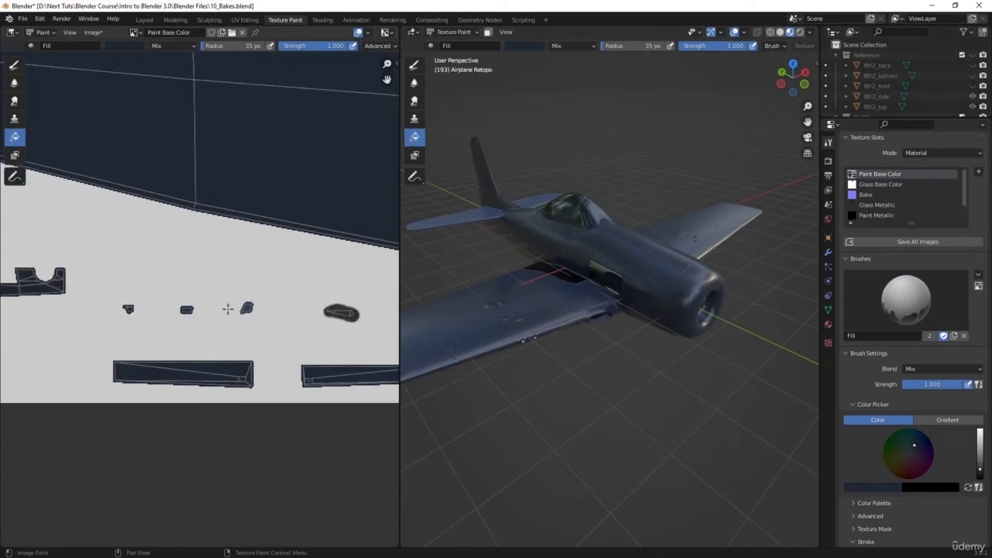
shift+middle_drag(363, 323, 235, 323)
scroll(264, 322, down, 5)
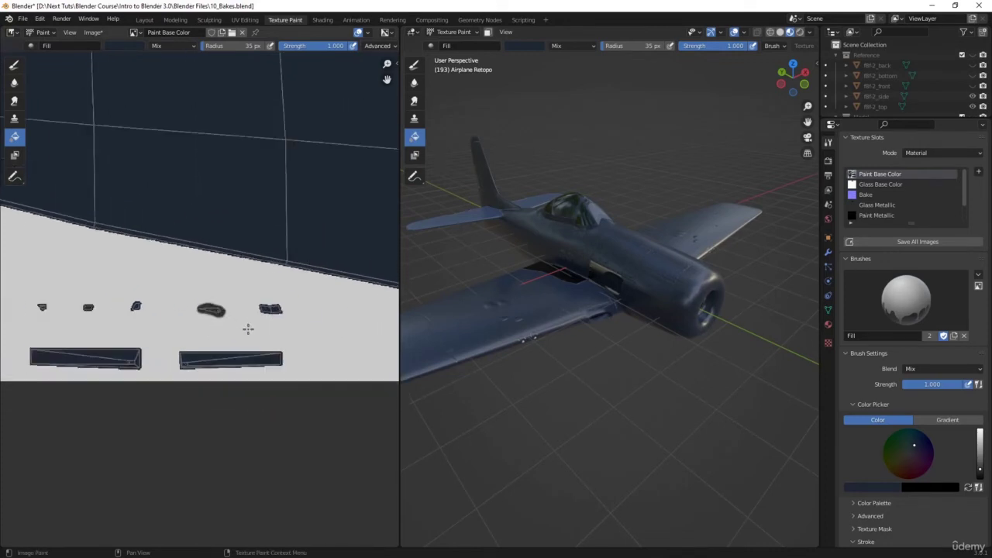
Fill the narrow upright strips between the fuselage and wing islands with the dark blue
scroll(122, 348, up, 3)
scroll(123, 348, up, 4)
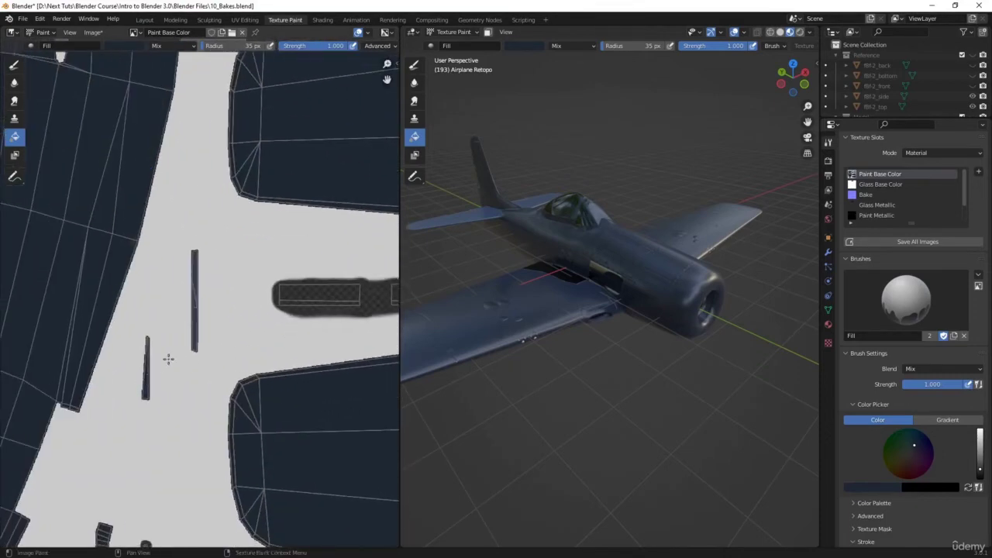
scroll(188, 332, down, 5)
scroll(183, 336, up, 5)
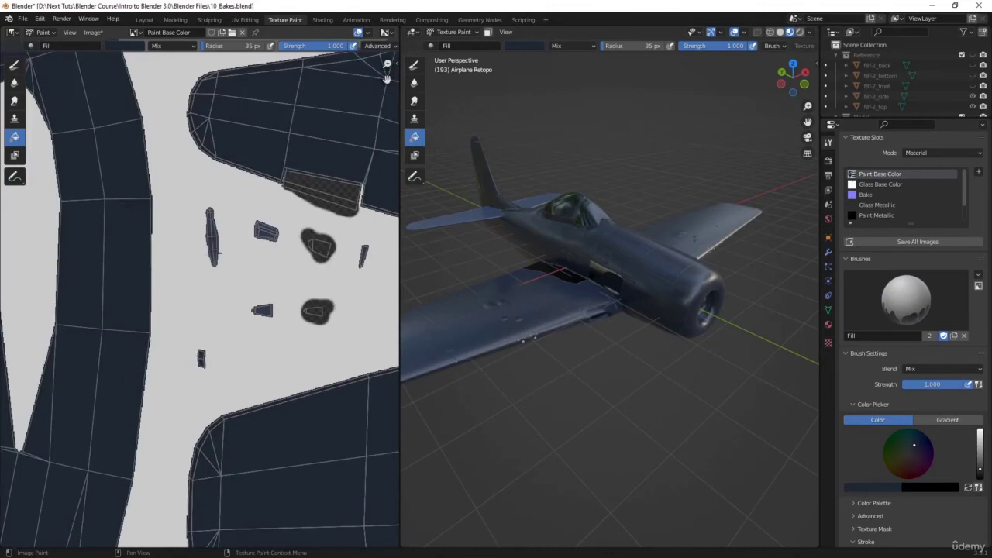
Fill the small islands between the tail fin and upper wing islands with the dark blue, undoing stray fills
scroll(224, 240, up, 3)
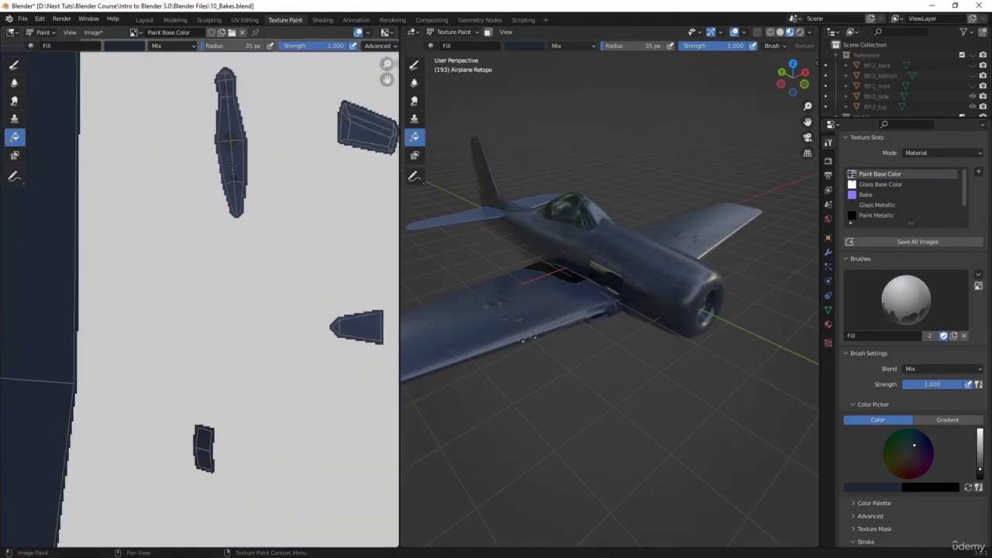
key(ctrl+z)
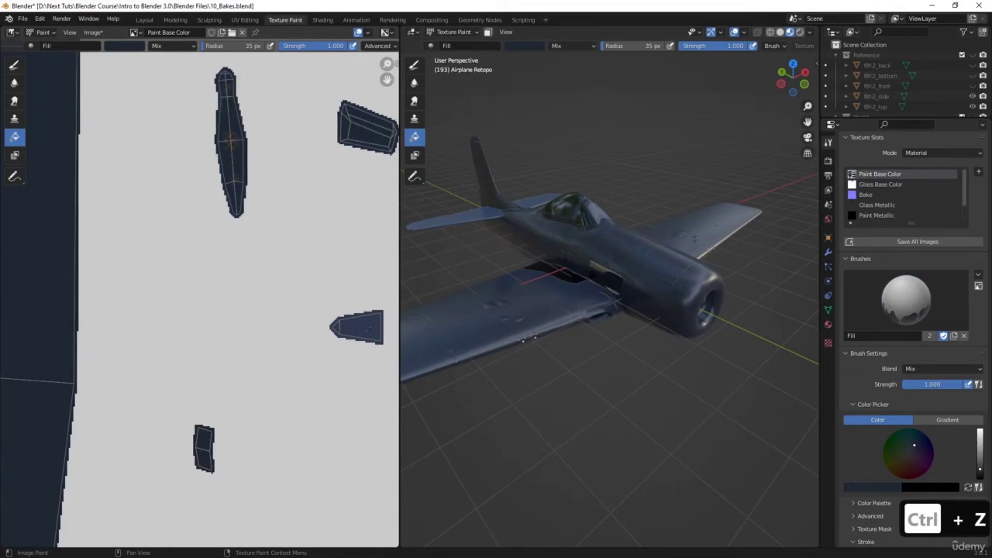
scroll(369, 329, down, 6)
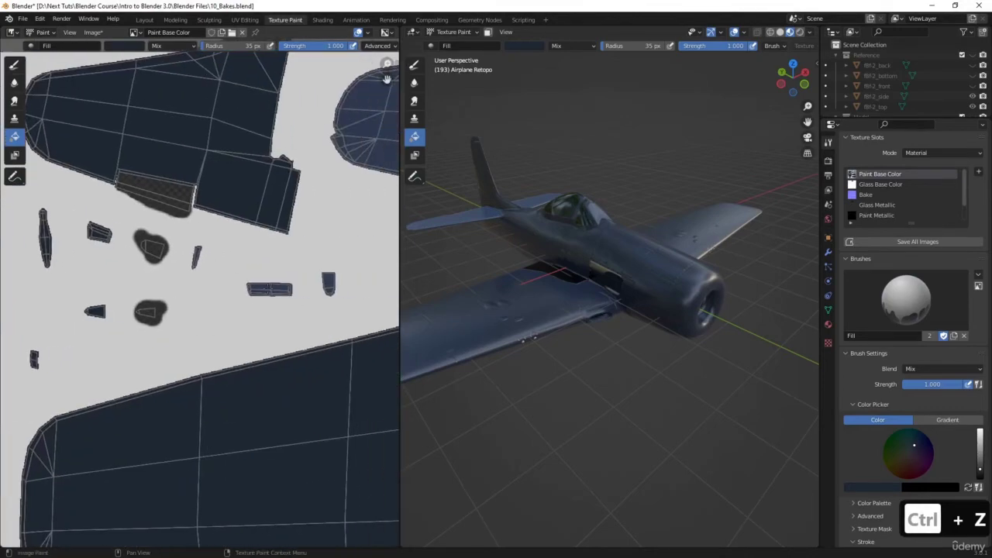
scroll(216, 259, up, 5)
key(ctrl+z)
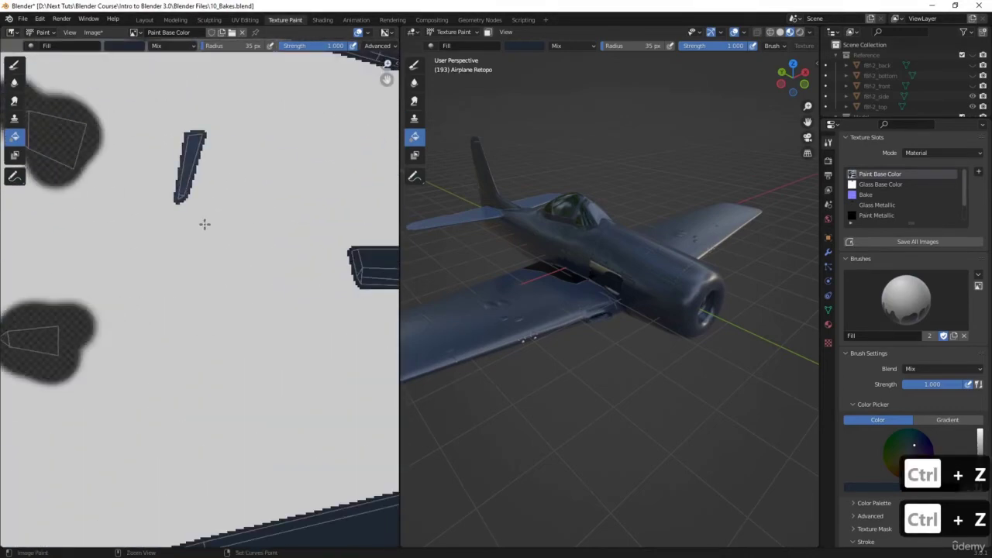
click(190, 161)
scroll(309, 252, down, 3)
middle_drag(317, 259, 261, 261)
click(354, 279)
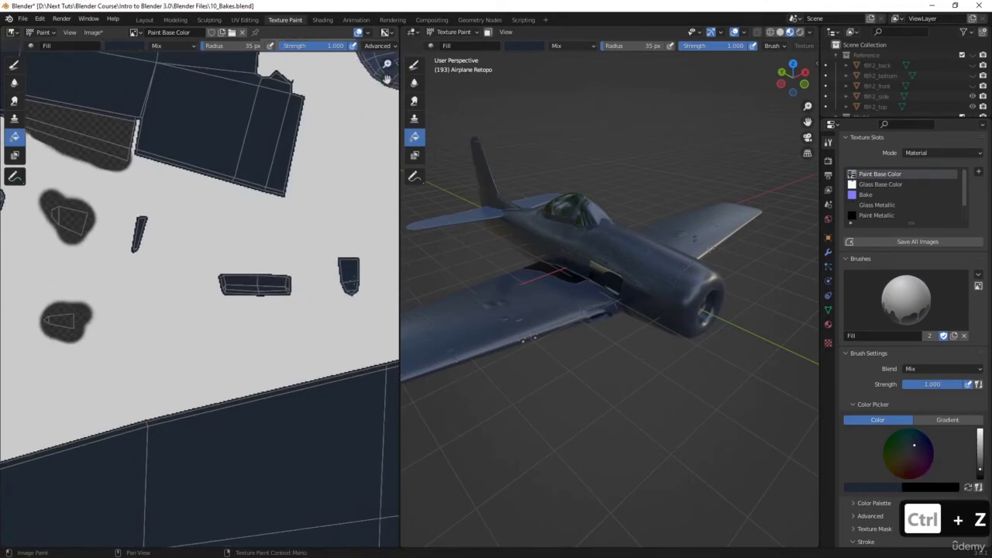
Fill both horizontal stabilizer islands in the Paint Base Color image with the dark blue
scroll(201, 298, down, 8)
middle_drag(200, 299, 174, 318)
click(270, 252)
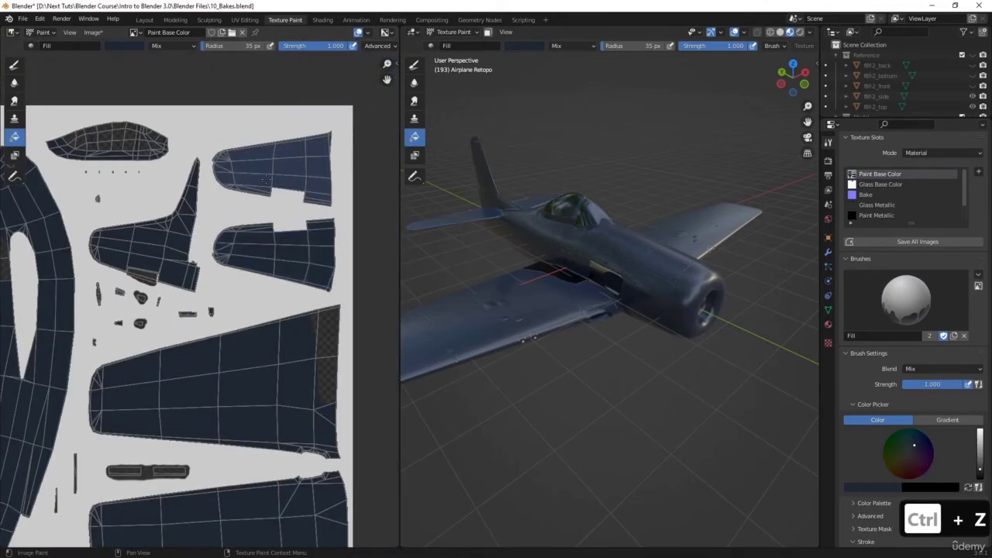
click(256, 177)
middle_drag(256, 177, 303, 244)
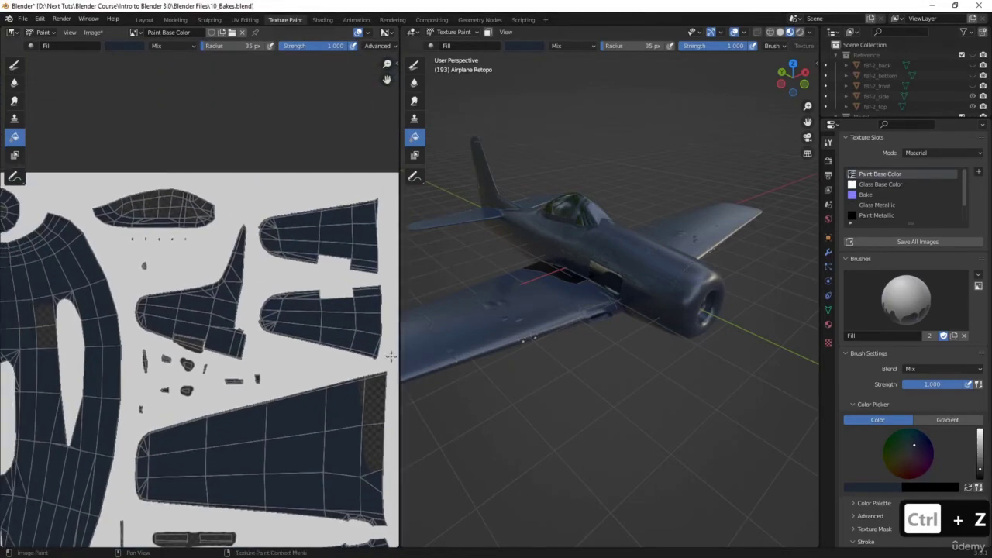
Soften the paint along the lower edge of the metallic recessed panel on the fuselage side with the Soften brush
middle_drag(604, 310, 725, 307)
scroll(626, 325, down, 4)
scroll(647, 329, up, 3)
scroll(658, 329, up, 7)
shift+middle_drag(775, 457, 597, 381)
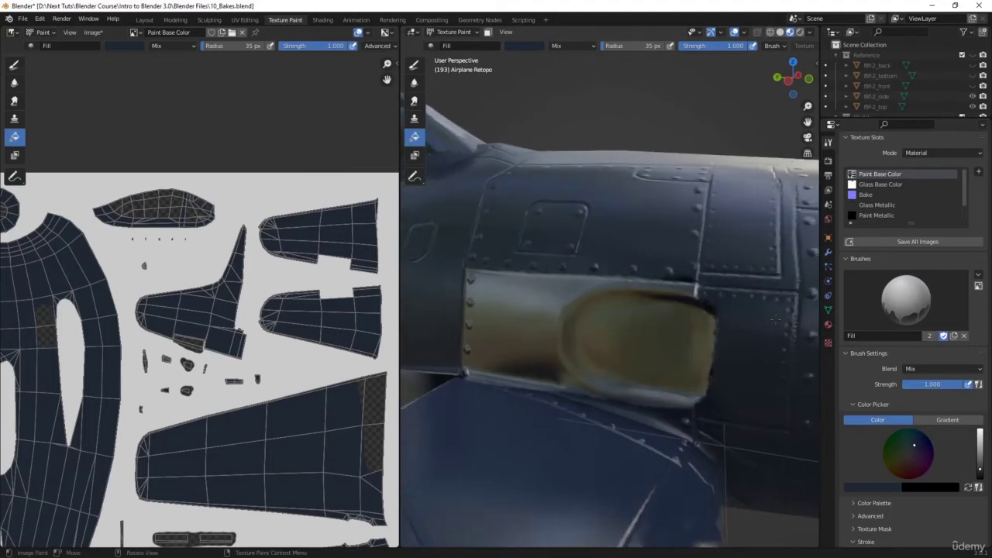
click(413, 83)
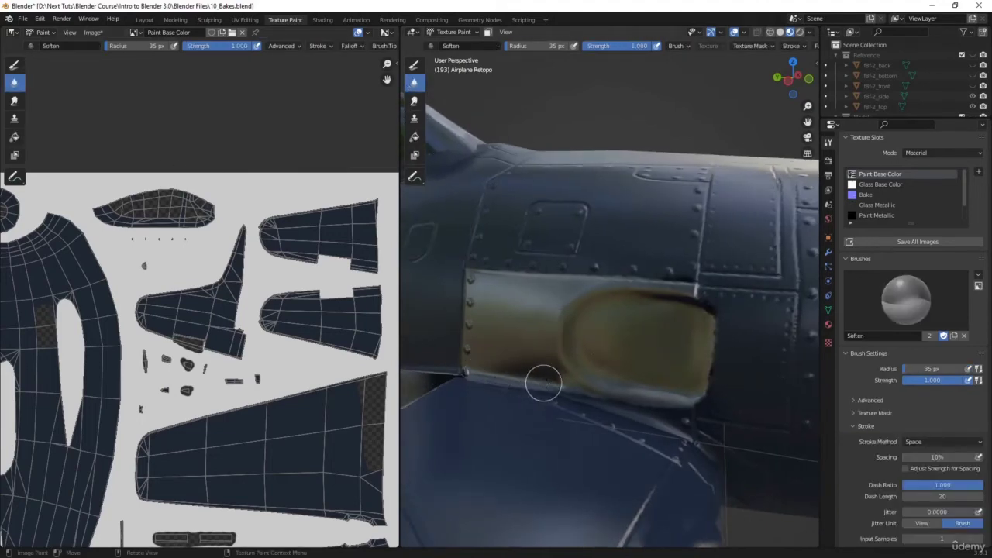
mouse_move(543, 384)
mouse_down()
mouse_move(598, 399)
mouse_move(693, 398)
mouse_move(708, 334)
mouse_move(700, 305)
mouse_move(680, 308)
mouse_move(679, 400)
mouse_move(547, 383)
mouse_move(678, 387)
mouse_up()
scroll(623, 366, down, 9)
mouse_move(622, 365)
middle_down()
mouse_move(644, 368)
mouse_move(643, 356)
mouse_move(579, 413)
mouse_move(602, 377)
mouse_move(579, 368)
mouse_move(542, 411)
mouse_move(492, 378)
mouse_move(543, 332)
mouse_move(623, 313)
mouse_move(617, 352)
middle_up()
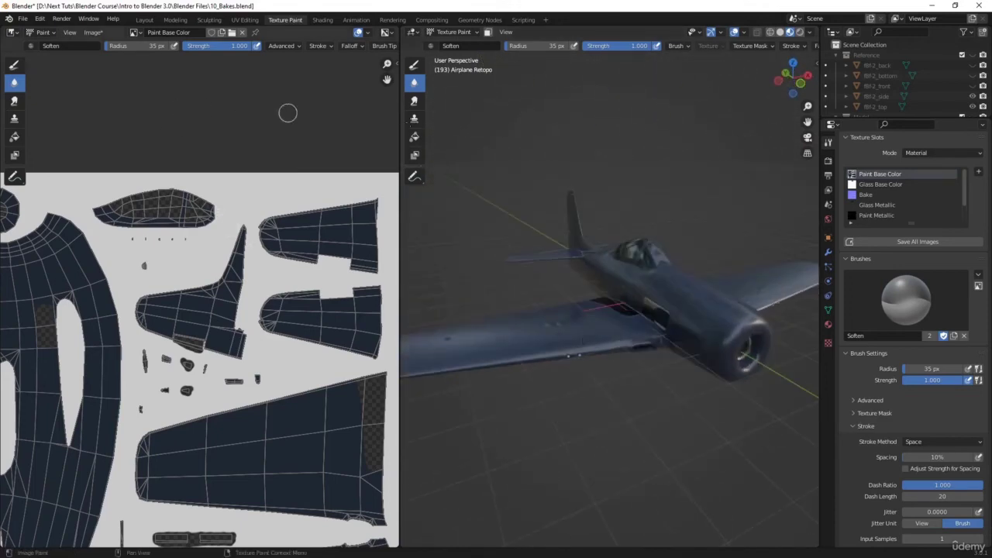
Make Glass Base Color the active texture and sample the canopy's dark green as the Draw brush color
click(876, 185)
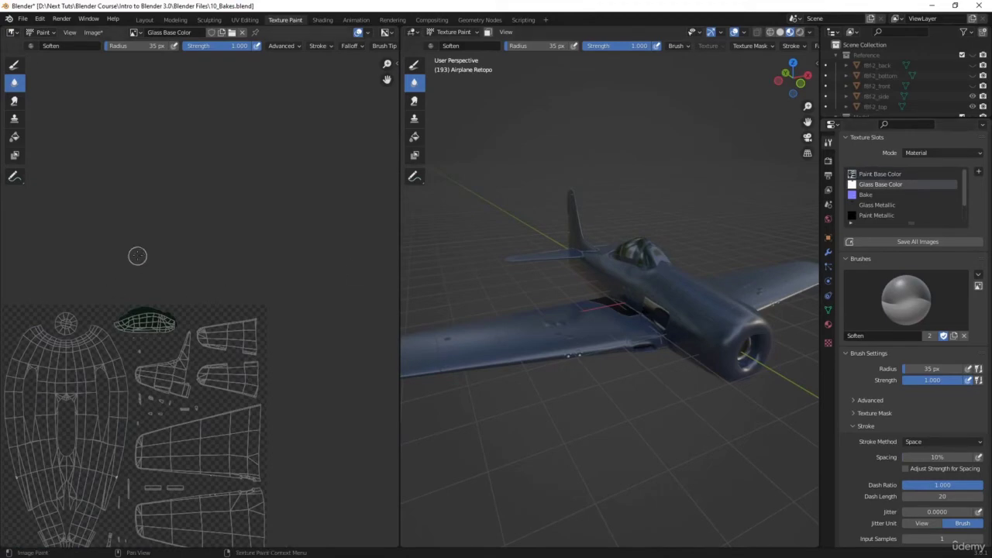
scroll(178, 268, up, 6)
scroll(227, 248, up, 5)
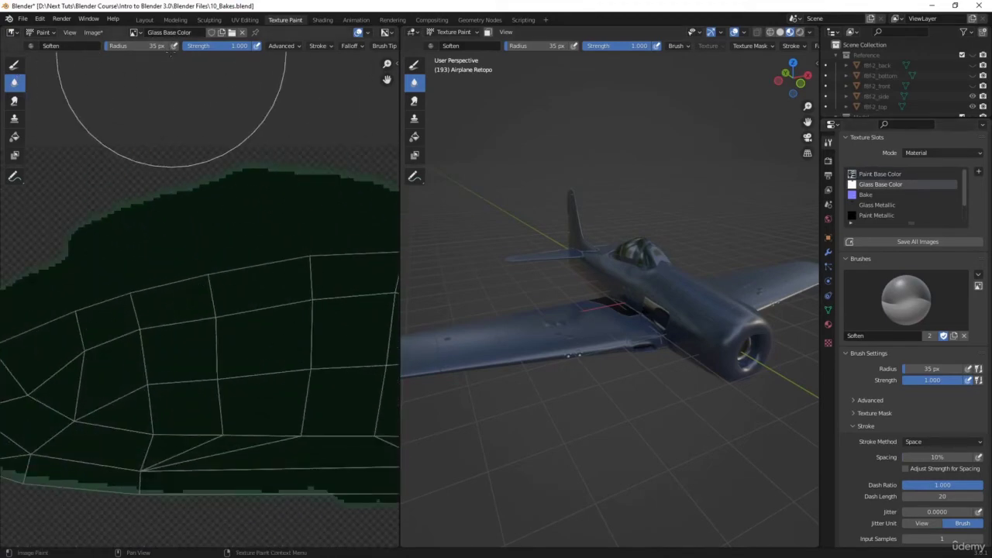
click(17, 66)
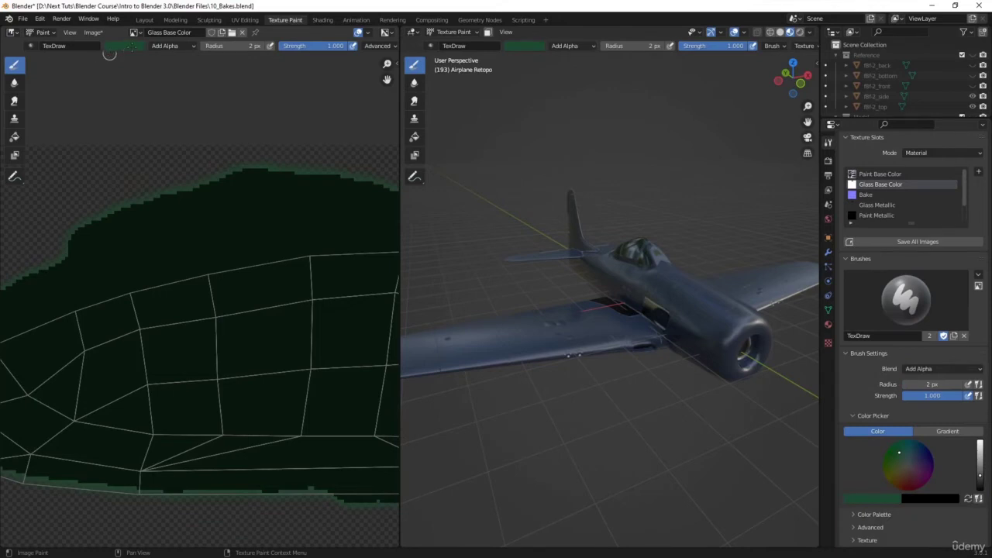
click(131, 49)
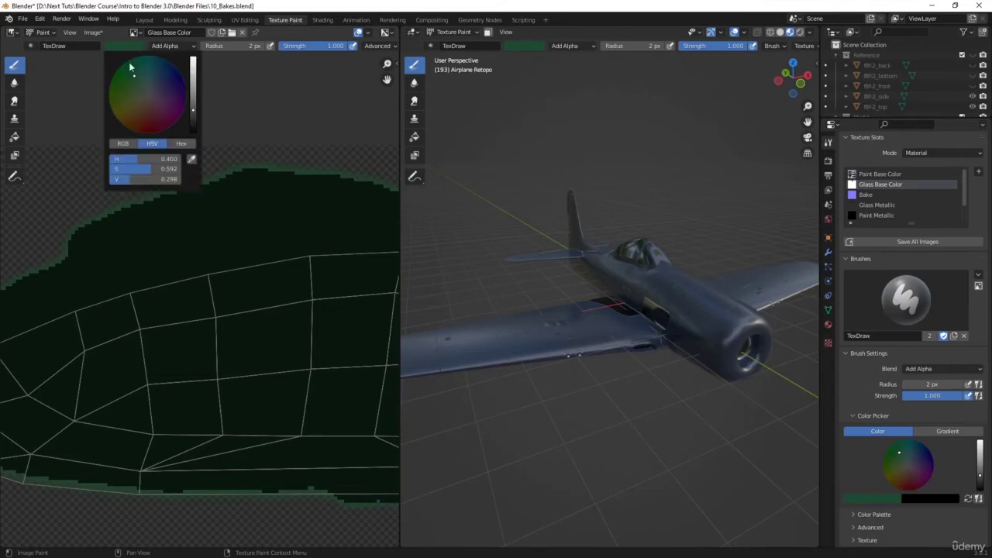
click(192, 159)
click(283, 211)
Set the Draw brush radius to 15 px, try painting a white wing light dark green, and undo the stroke
scroll(524, 356, up, 4)
middle_drag(523, 357, 567, 324)
scroll(512, 328, up, 4)
shift+middle_drag(496, 330, 683, 314)
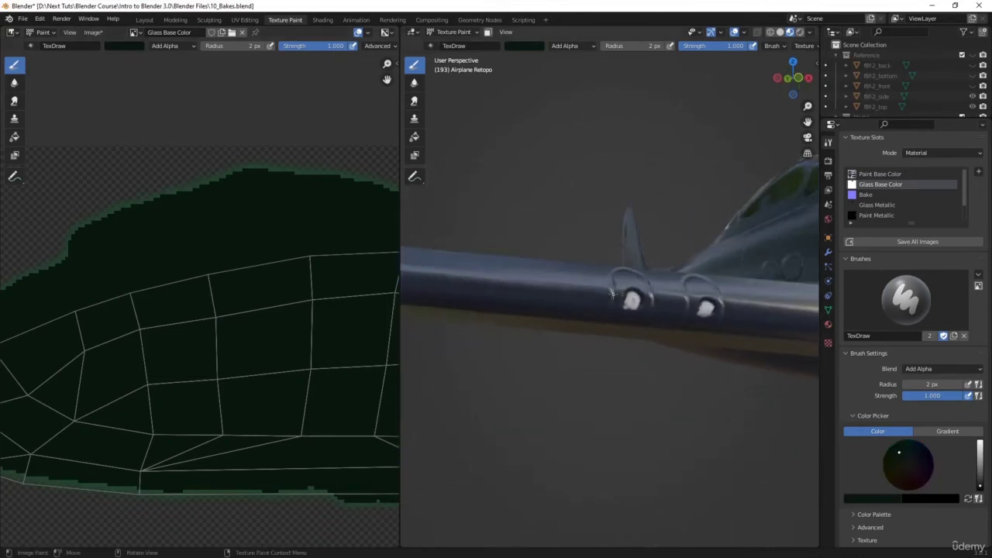
key(f)
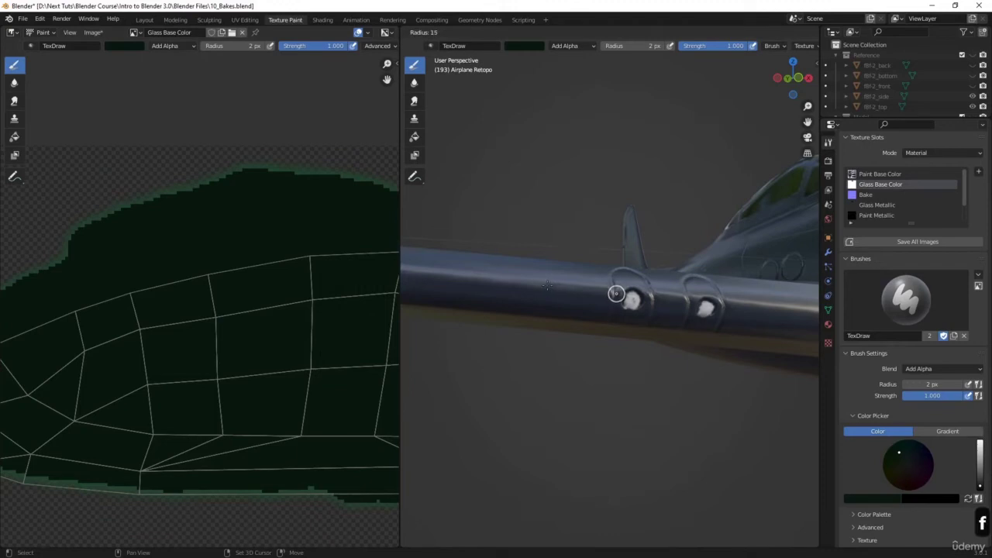
click(616, 293)
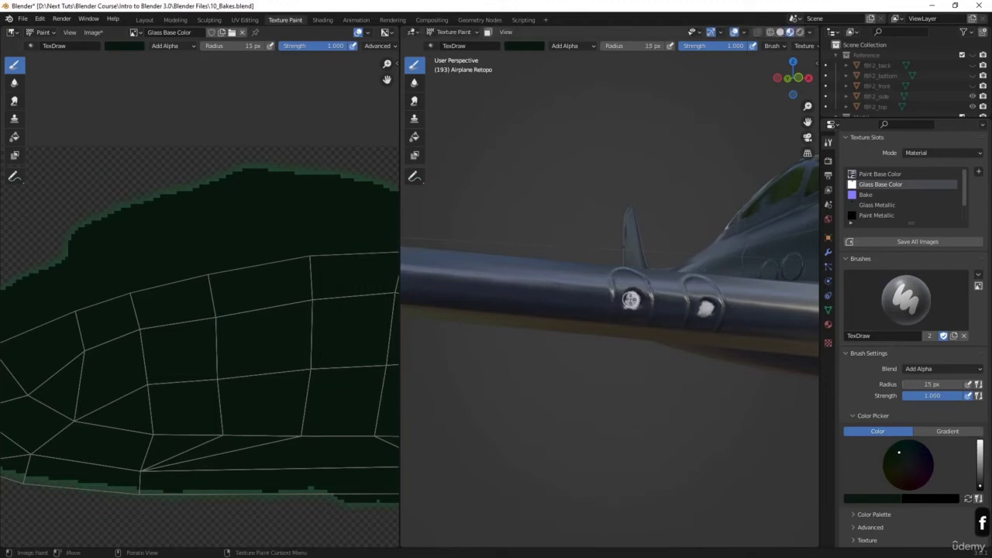
key(ctrl+z)
Set the brush's blending mode to Mix and paint both wing leading-edge lights with the dark green
click(561, 47)
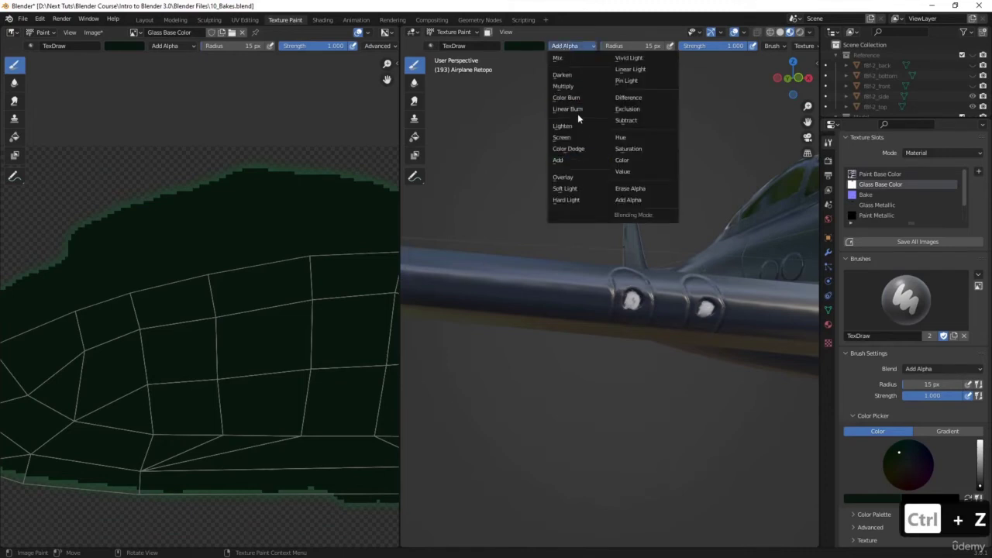
click(561, 59)
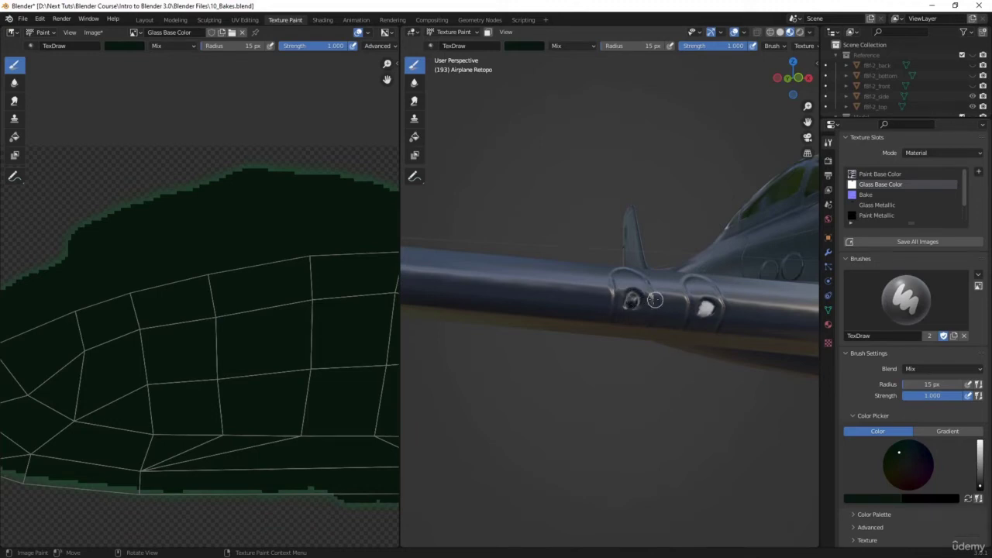
middle_drag(655, 299, 501, 279)
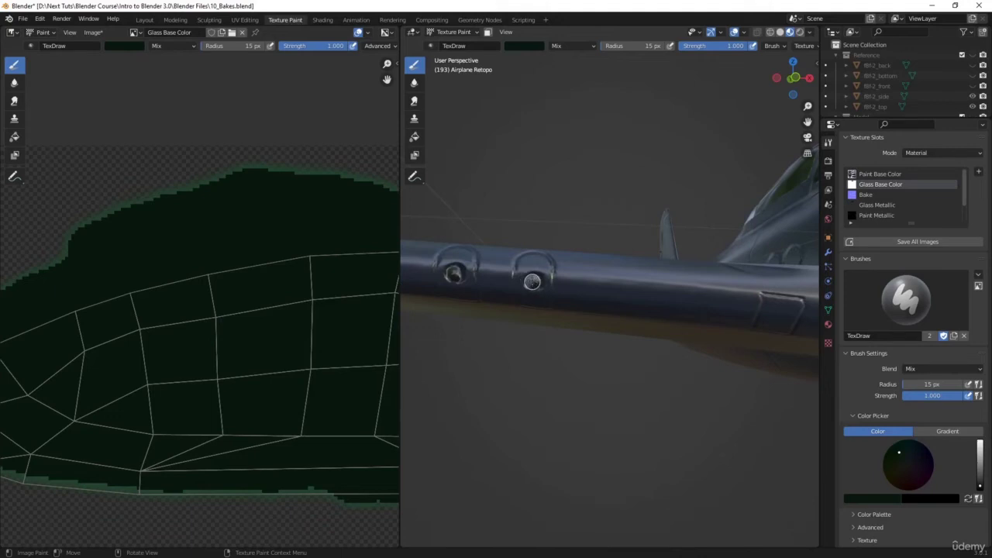
Paint the round light on the fuselage underside dark green
middle_drag(672, 331, 711, 230)
scroll(710, 230, down, 4)
shift+middle_drag(701, 387, 642, 339)
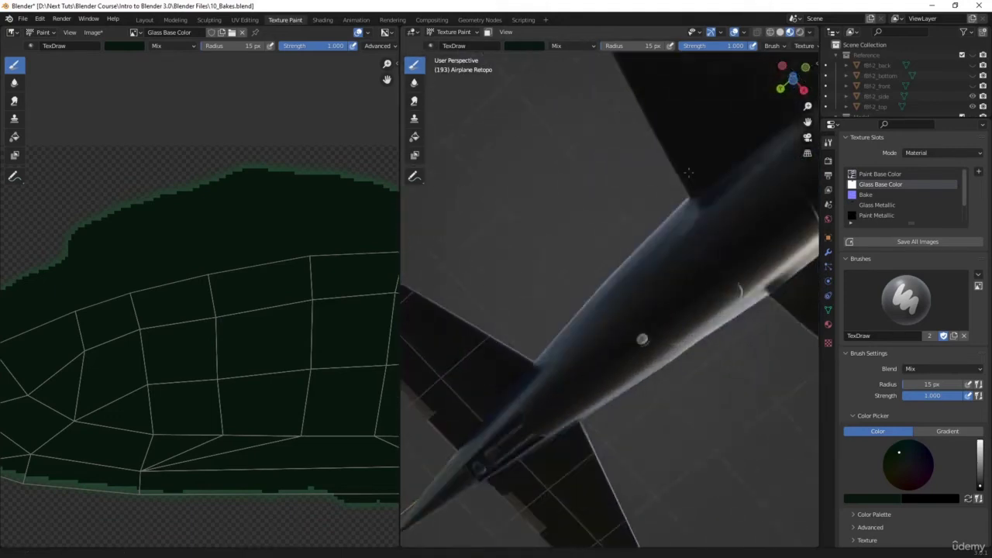
scroll(653, 281, up, 4)
mouse_move(721, 240)
mouse_down()
mouse_move(719, 258)
mouse_move(733, 241)
mouse_up()
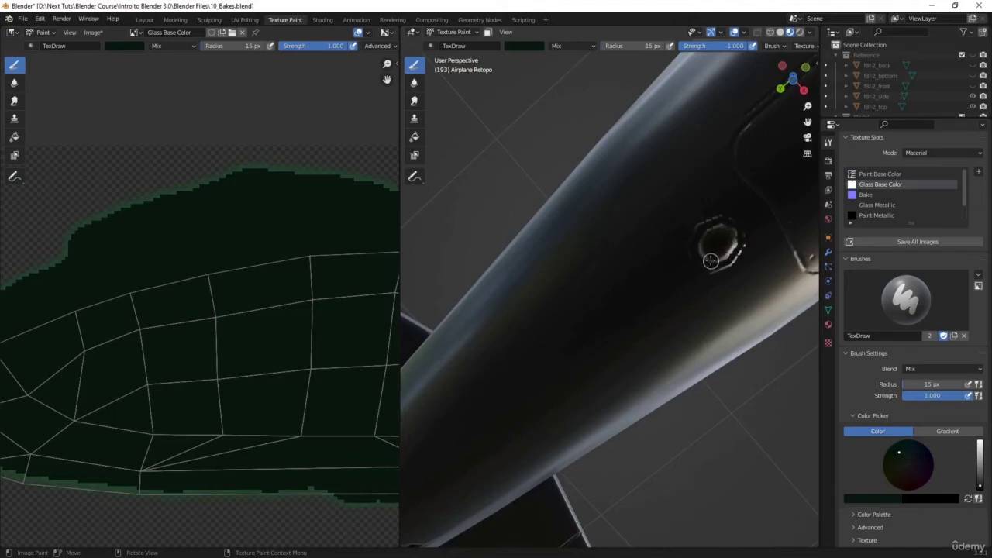
middle_drag(733, 246, 549, 312)
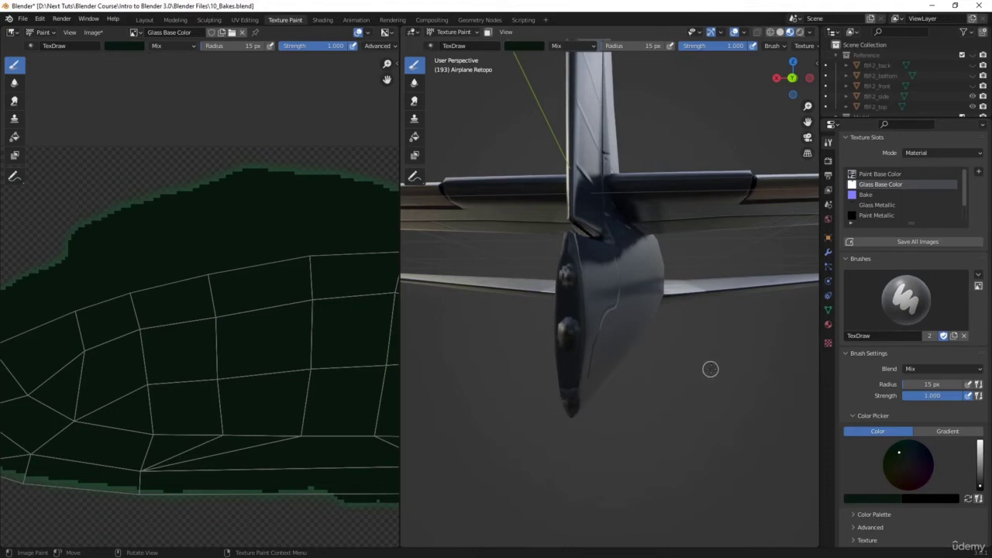
middle_drag(710, 369, 589, 361)
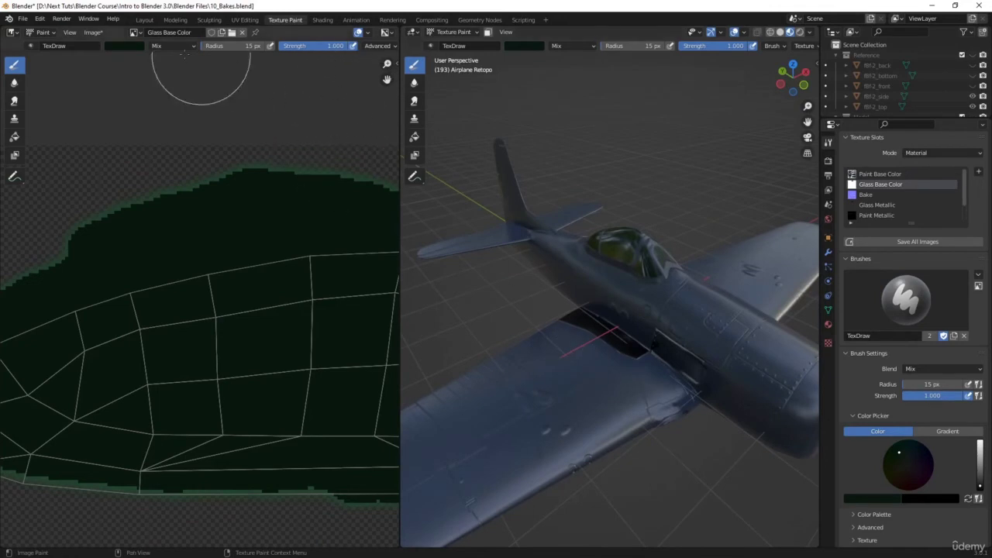
Switch to the Shading workspace and review the Retopo Bake material's base color and metallic nodes alongside the airplane
click(321, 20)
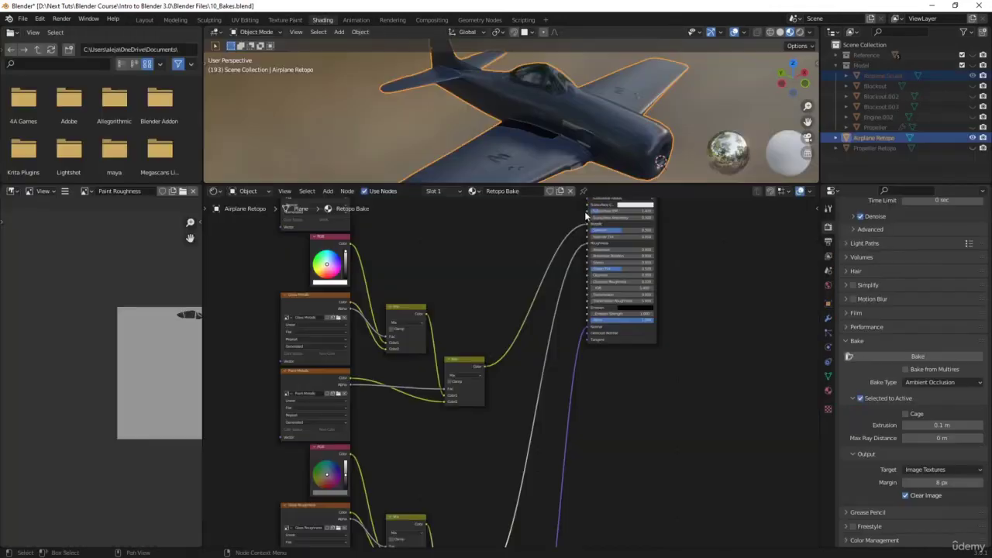
middle_drag(426, 281, 533, 526)
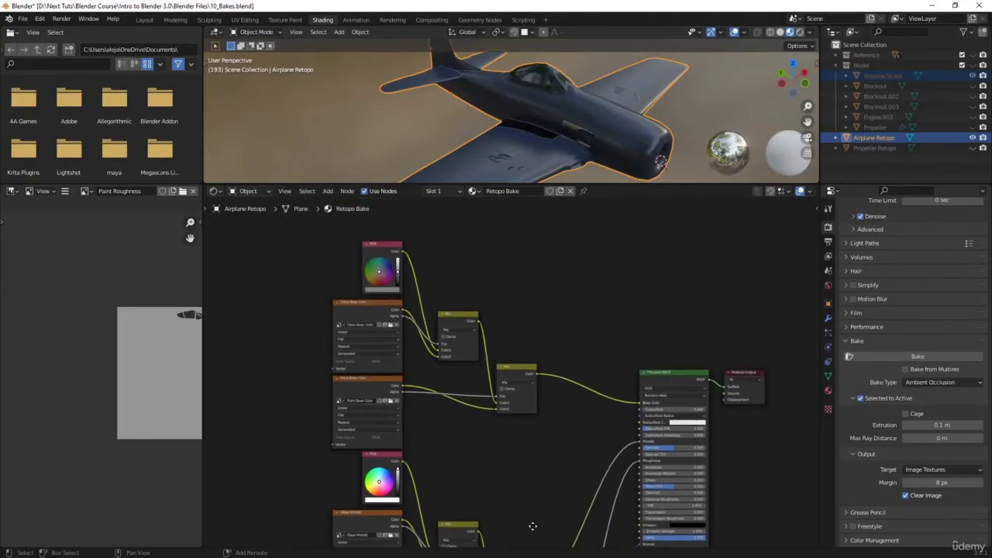
middle_drag(526, 293, 527, 370)
middle_drag(595, 115, 567, 116)
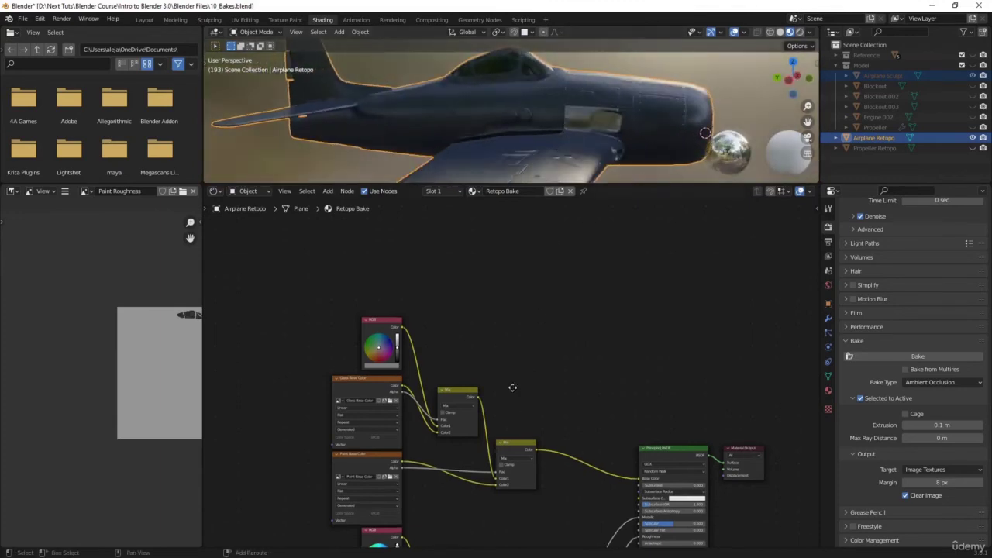
middle_drag(512, 387, 537, 448)
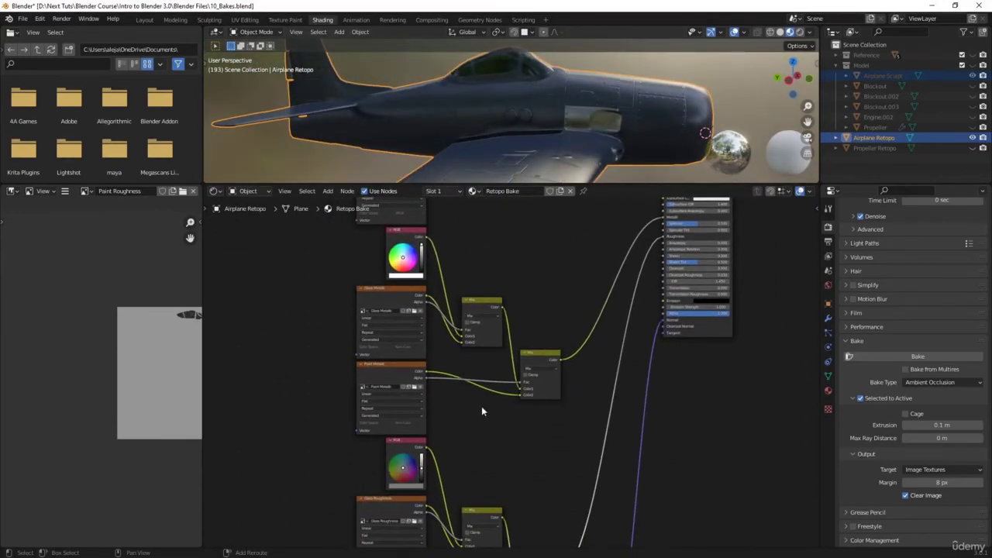
middle_drag(458, 447, 460, 407)
Try a much brighter value for the RGB node feeding the roughness mix, and undo the change
click(399, 408)
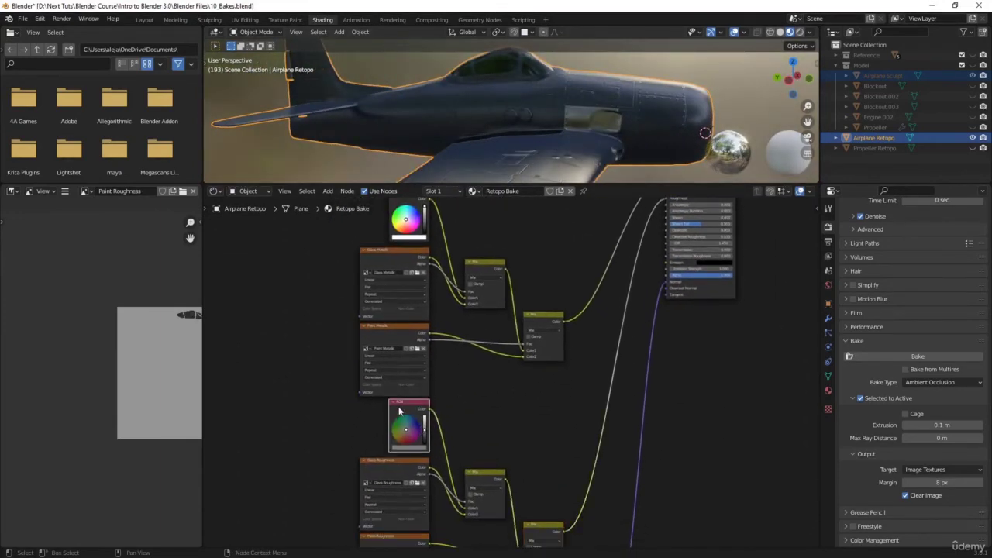
click(408, 450)
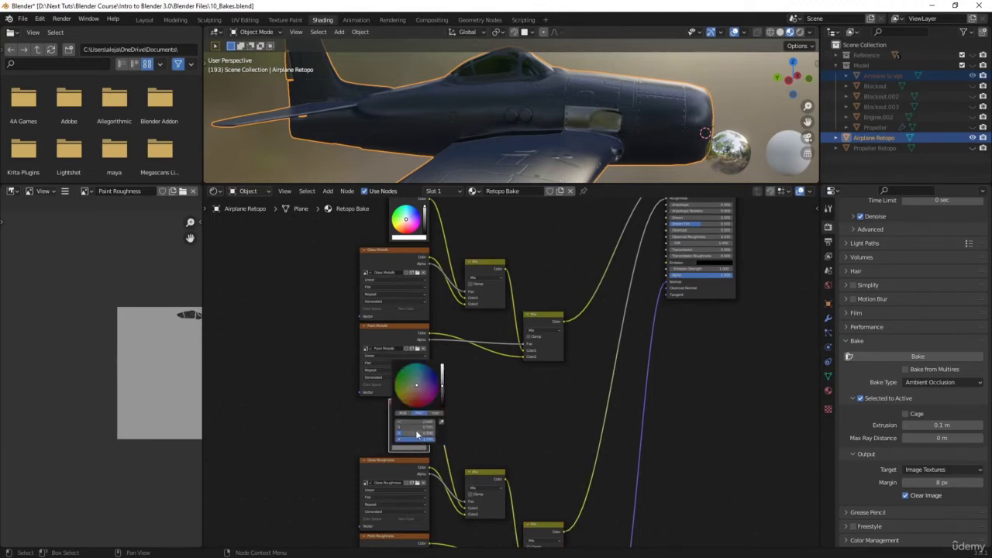
ctrl+drag(402, 433, 422, 433)
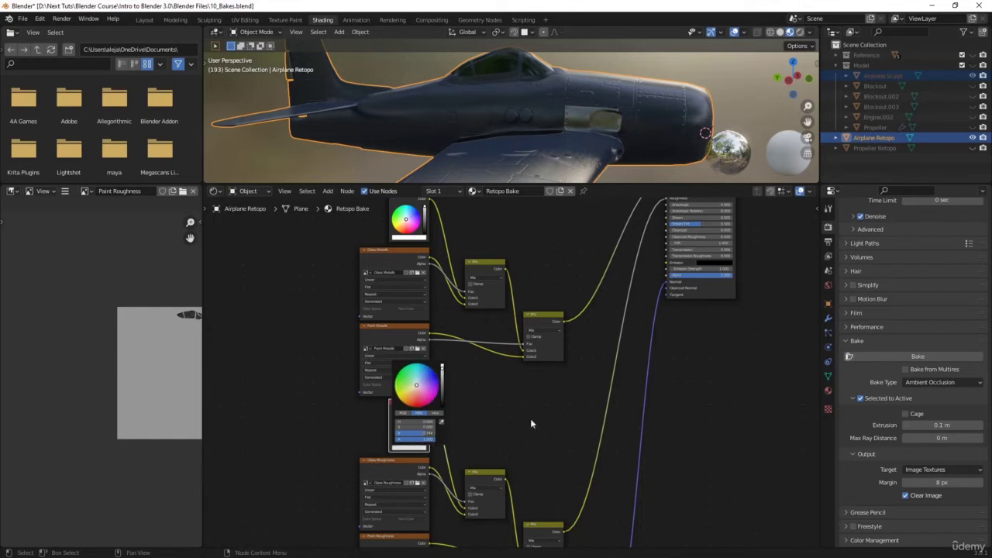
middle_drag(509, 402, 532, 348)
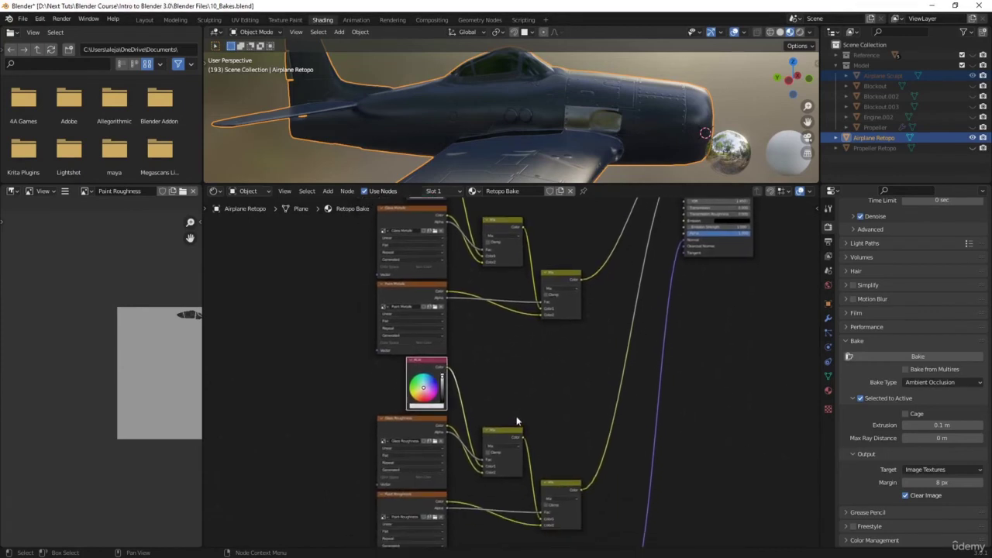
key(ctrl+z)
Try adjusting the value of the RGB node feeding the metallic mix, and undo the change
middle_drag(540, 252, 509, 363)
click(399, 308)
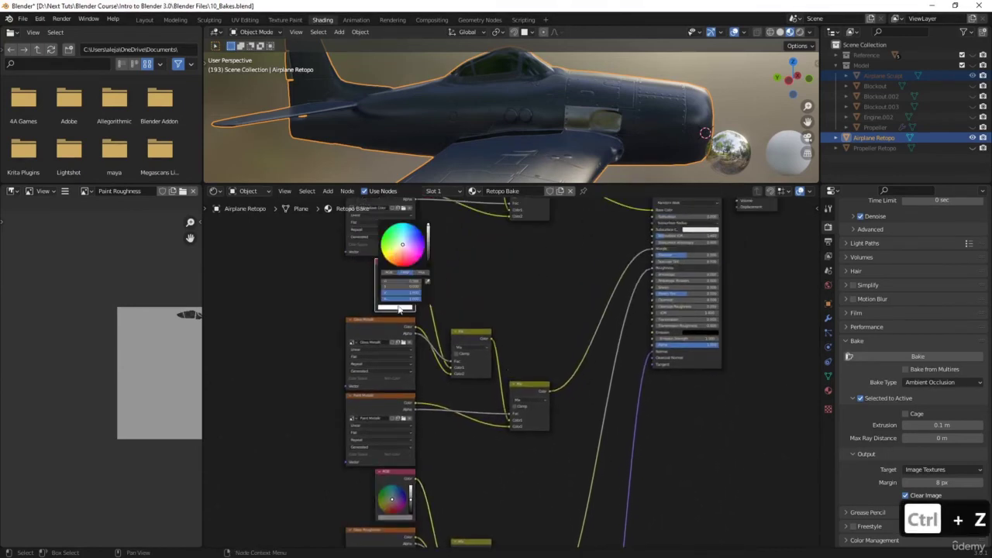
mouse_move(403, 293)
mouse_down()
mouse_move(386, 294)
mouse_move(402, 294)
mouse_up()
key(ctrl+z)
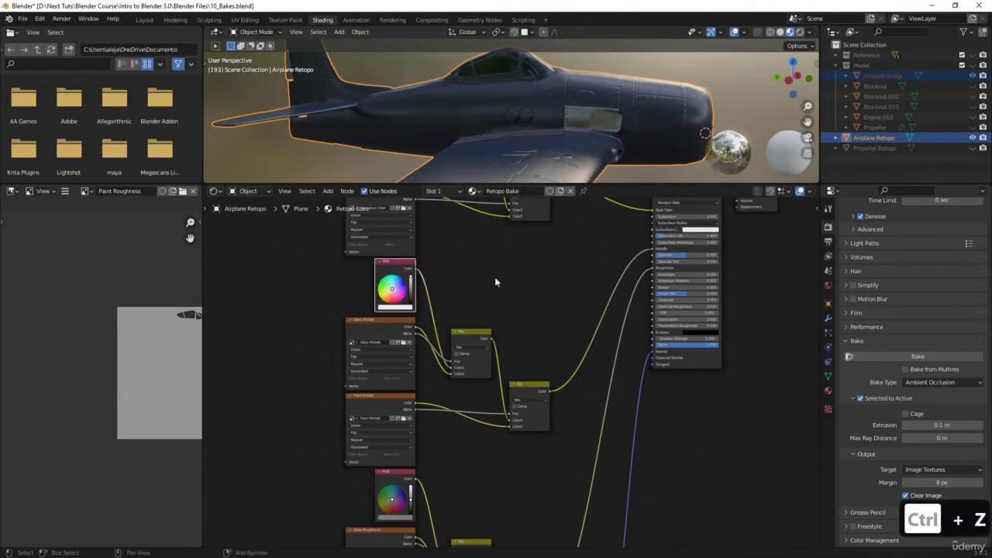
Try black for the RGB node feeding the base color mix, and undo the change
middle_drag(494, 282, 489, 422)
click(400, 243)
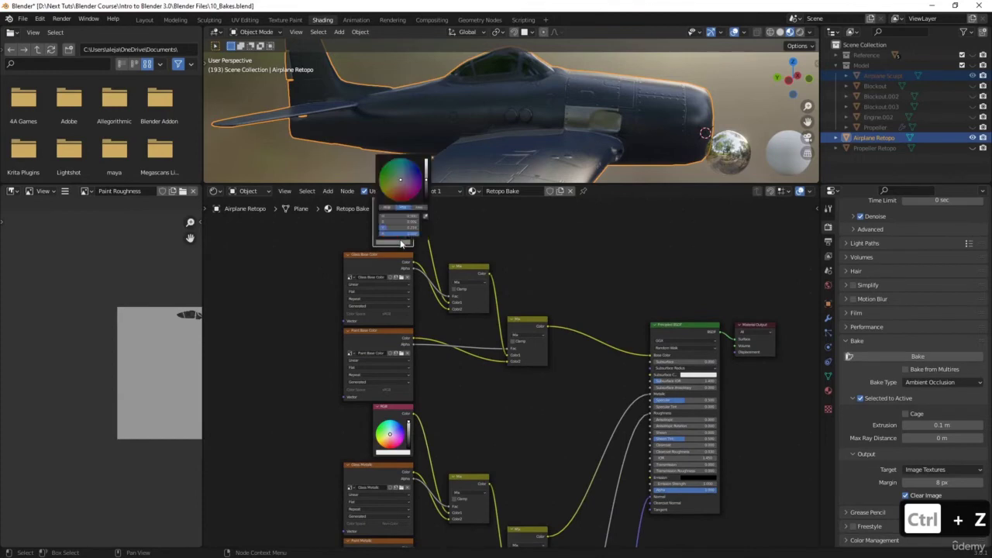
drag(388, 228, 380, 228)
key(ctrl+z)
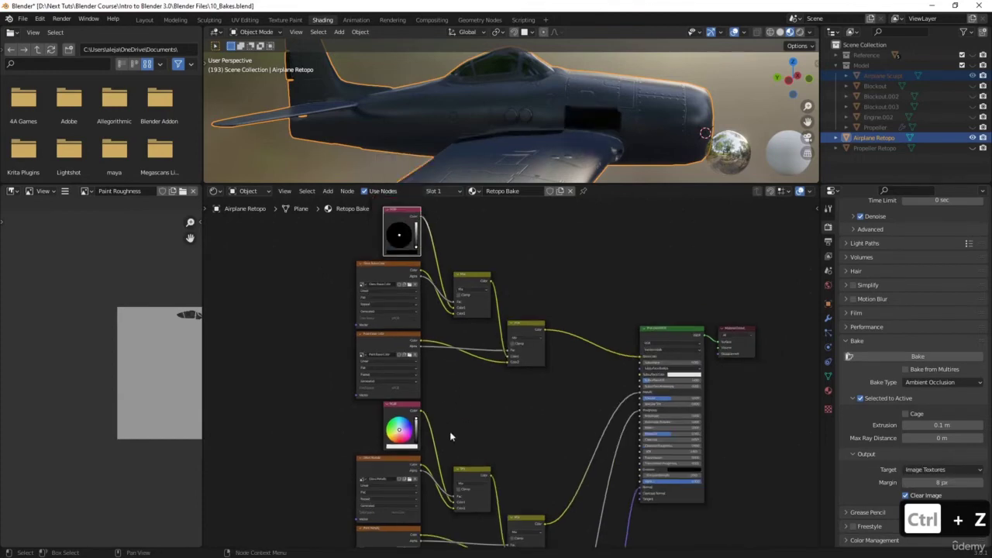
key(ctrl+z)
Set the RGB node feeding the roughness mix to white and check the effect on the wing root panel
shift+scroll(475, 432, down, 5)
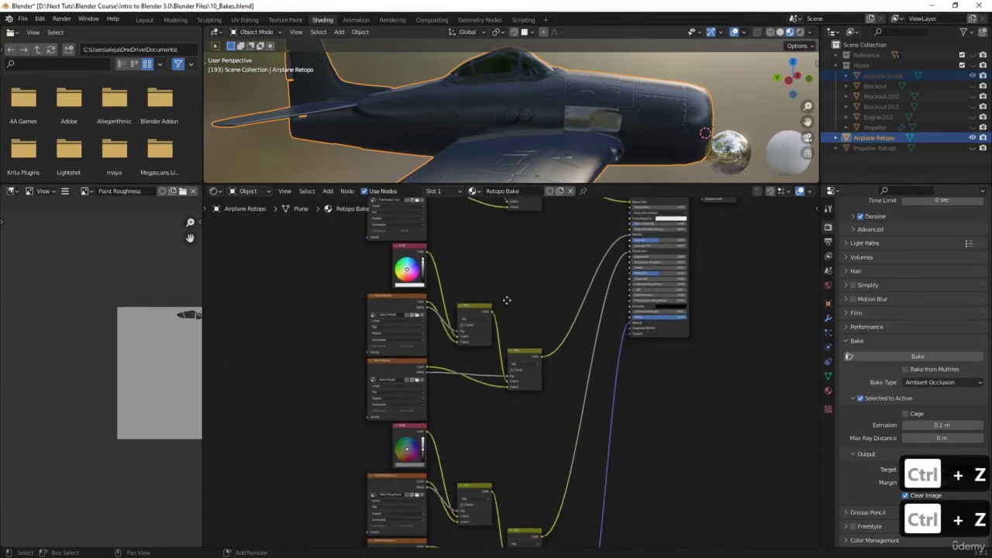
click(409, 463)
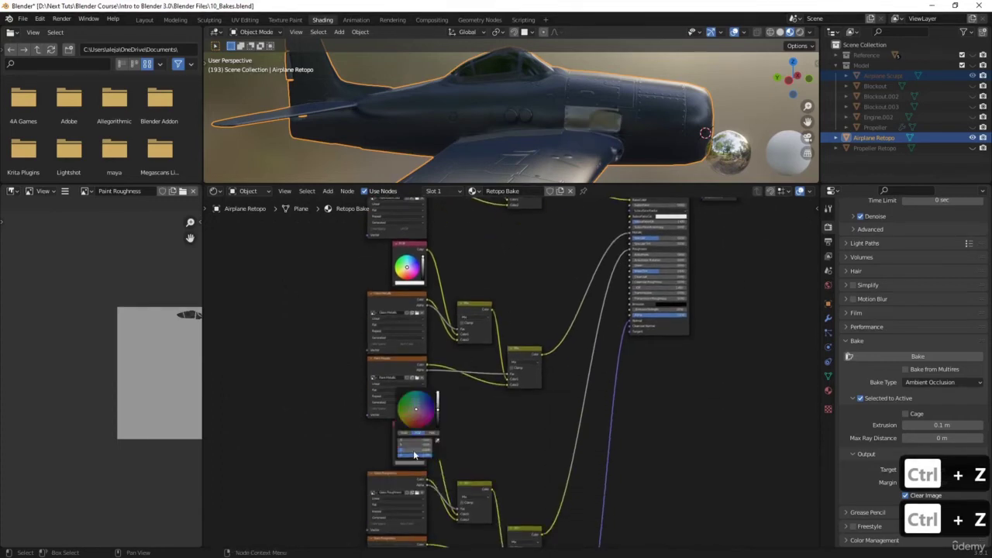
drag(413, 451, 434, 452)
middle_drag(590, 162, 520, 13)
scroll(607, 102, up, 2)
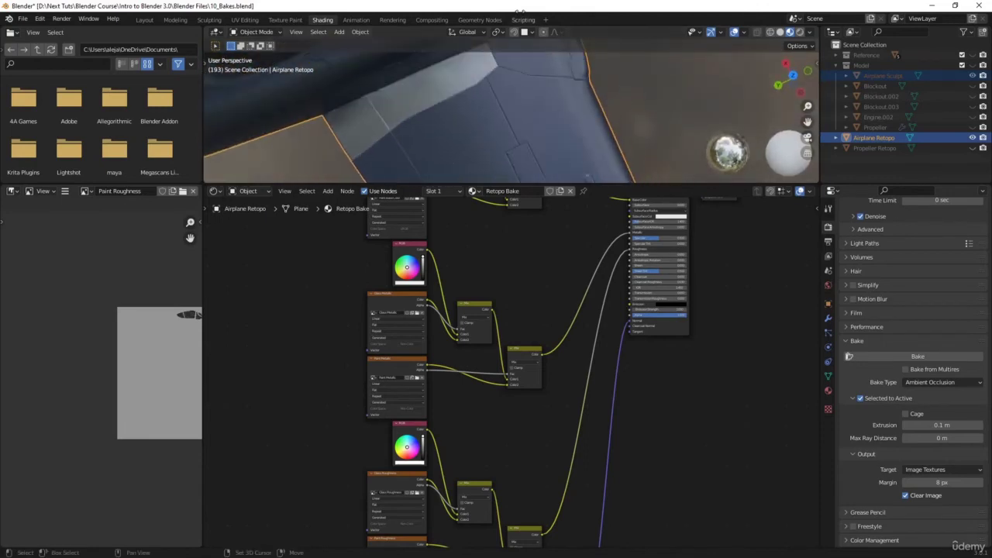
middle_drag(479, 80, 537, 47)
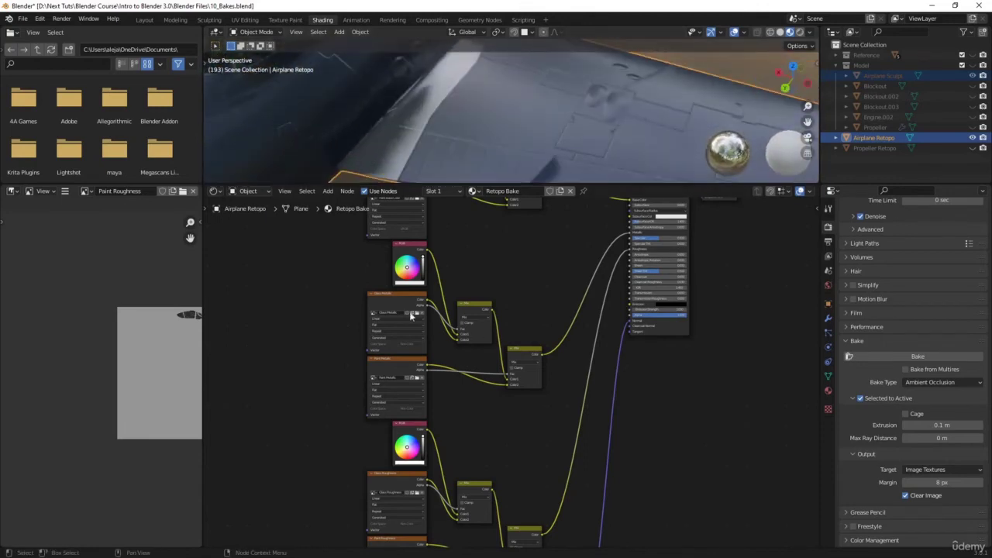
click(417, 463)
Return to the Texture Paint workspace and make Paint Roughness the active texture, framing the canopy in the image
click(285, 21)
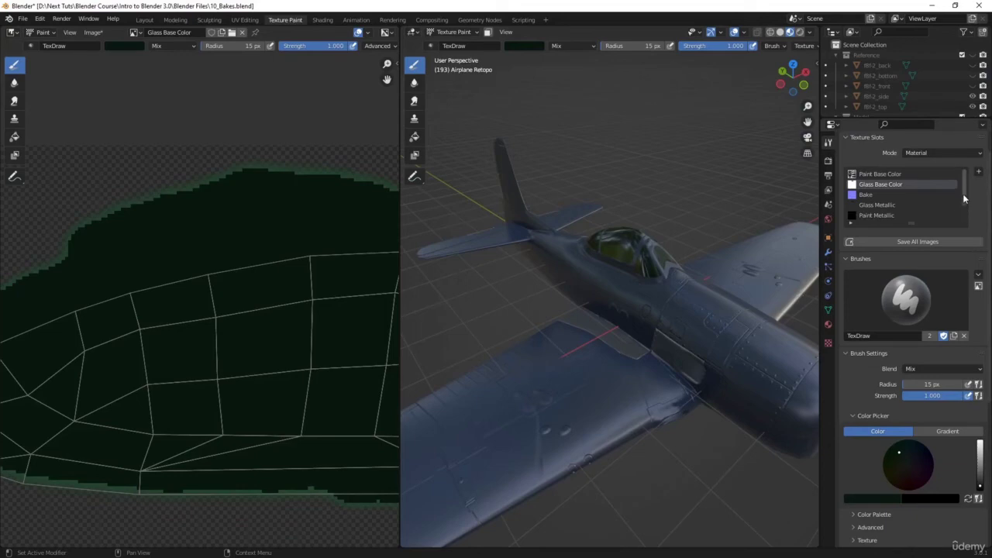
scroll(964, 199, down, 2)
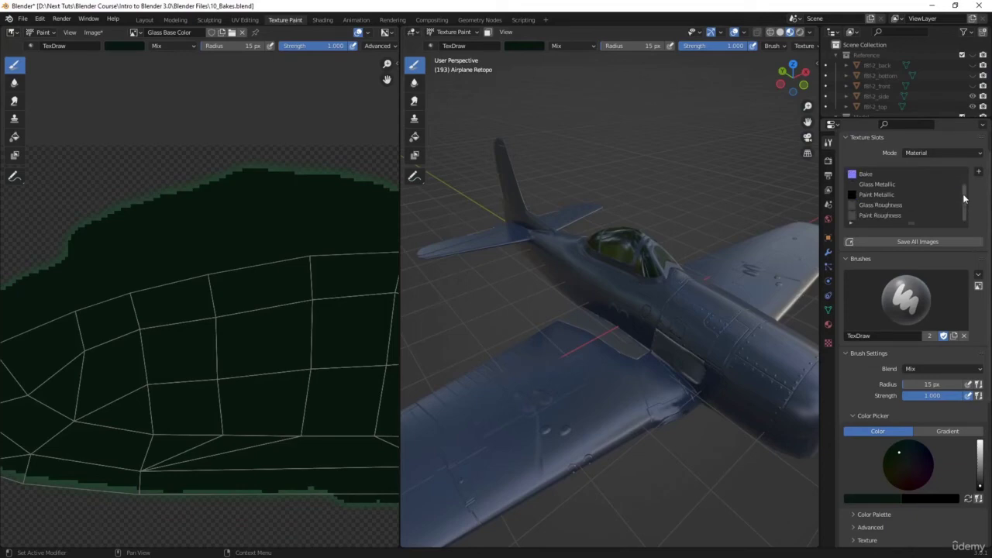
click(882, 216)
scroll(229, 279, down, 3)
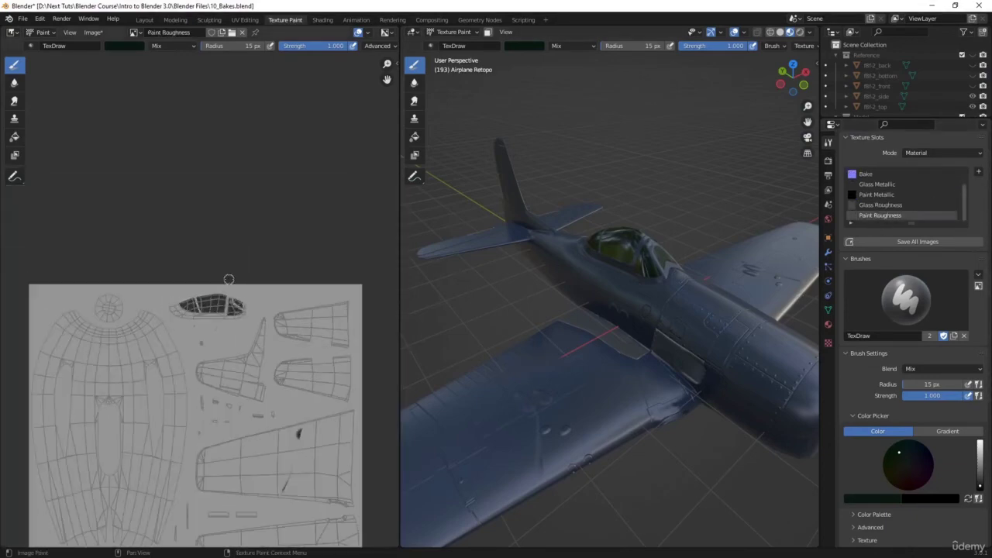
scroll(229, 278, up, 2)
scroll(229, 278, up, 2)
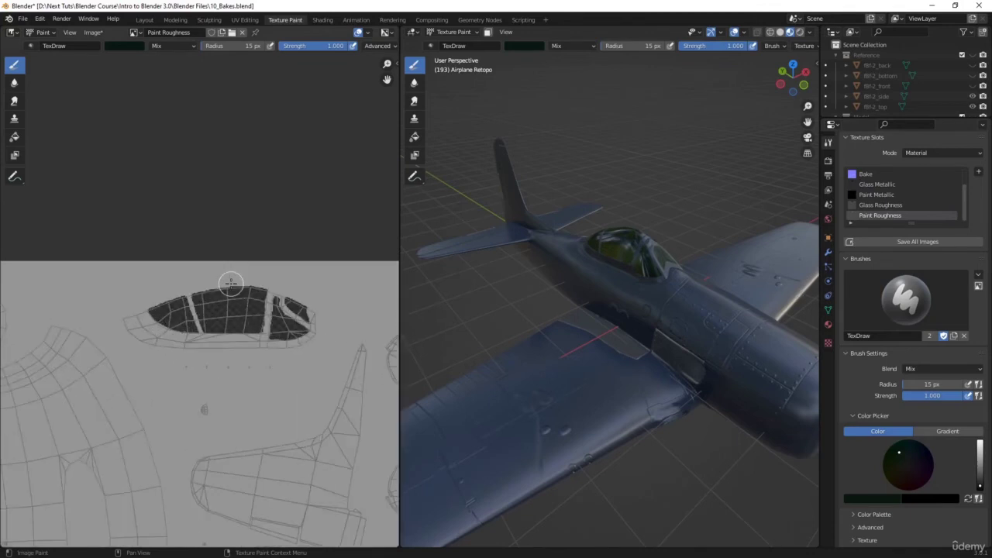
Try a freehand dark green stroke across and below the canopy on the Paint Roughness image, and undo it
mouse_move(311, 278)
mouse_down()
mouse_move(252, 308)
mouse_move(341, 357)
mouse_move(240, 385)
mouse_move(57, 409)
mouse_move(186, 388)
mouse_up()
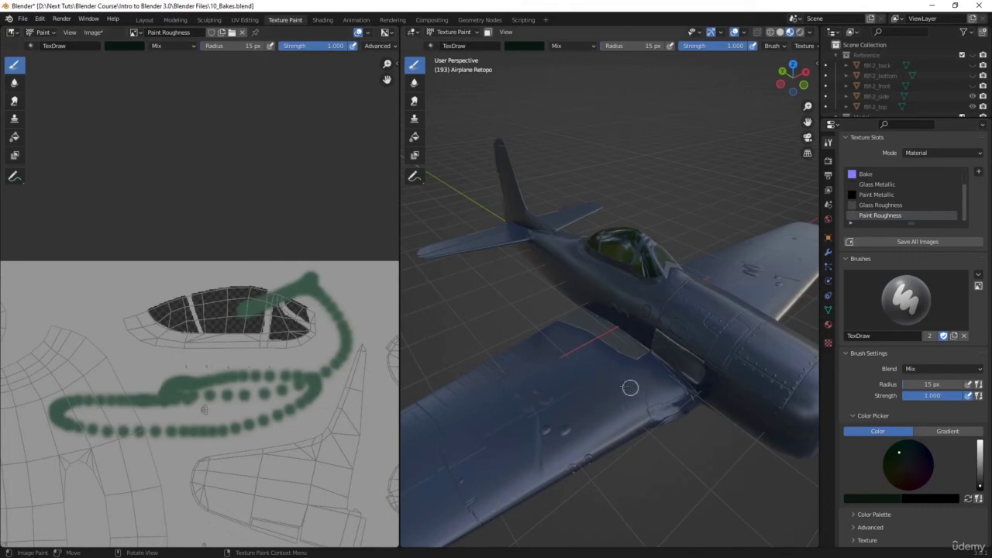
key(ctrl+z)
middle_drag(603, 367, 723, 347)
key(ctrl+z)
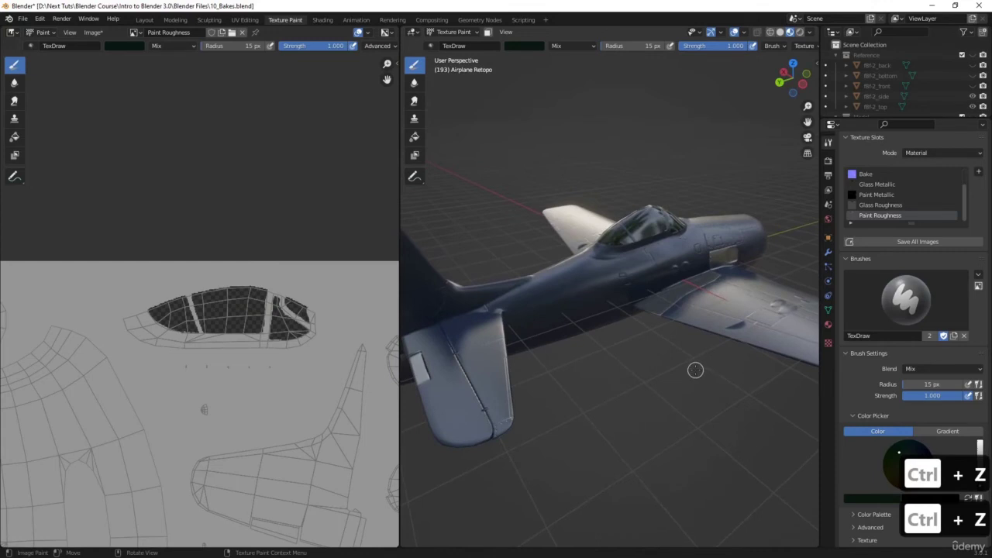
middle_drag(675, 365, 591, 310)
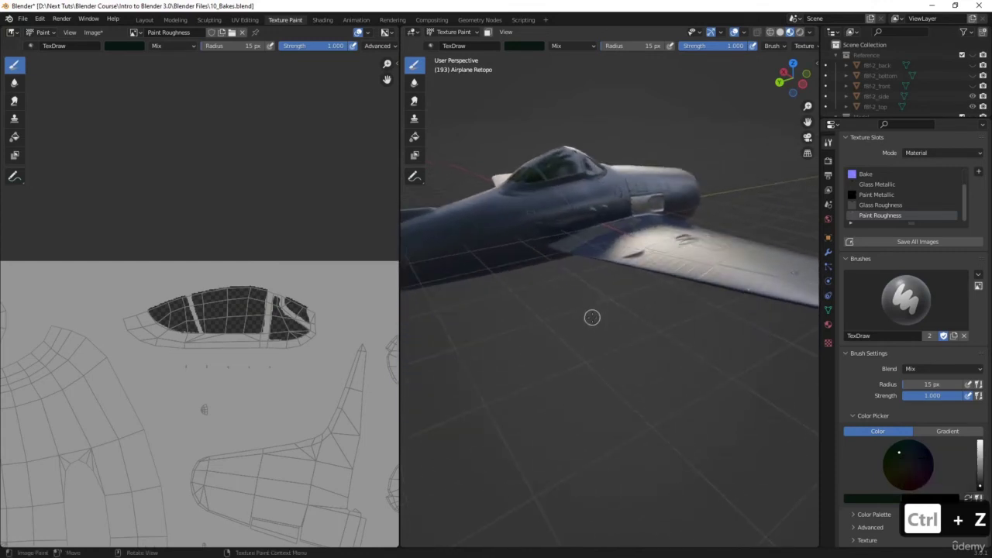
Make Glass Roughness the active texture and set the brush radius to 63 px over the wing's rear edge
click(893, 205)
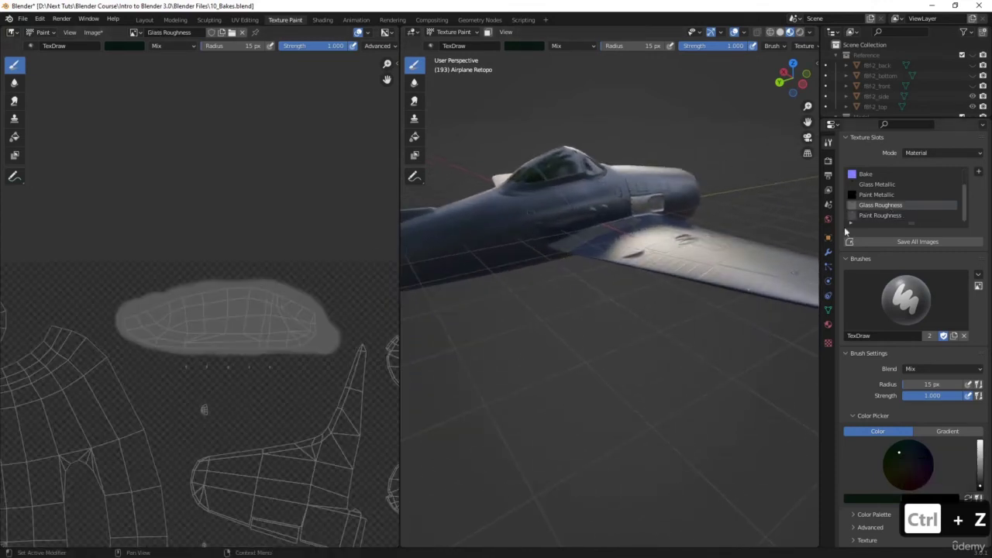
middle_drag(704, 266, 667, 335)
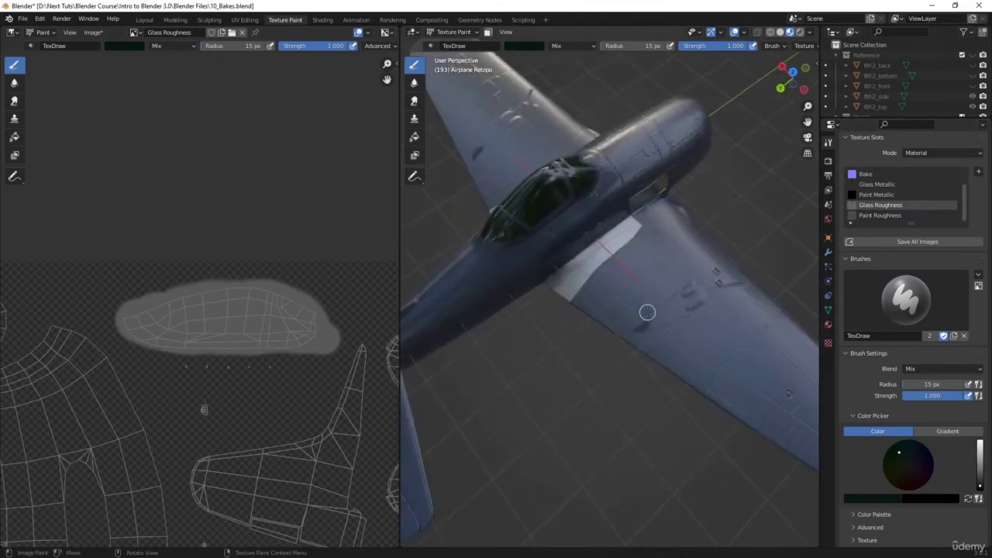
scroll(729, 292, up, 8)
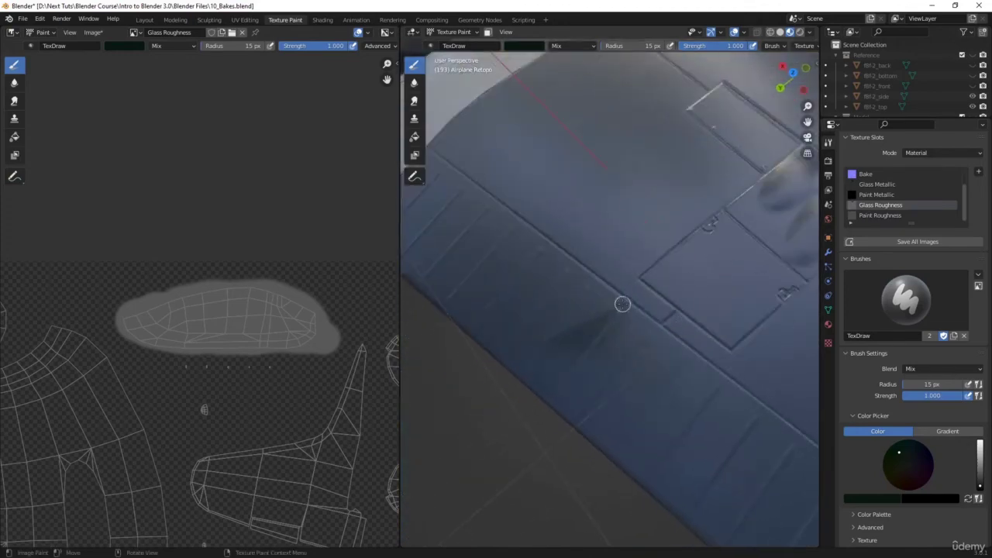
scroll(623, 303, down, 1)
key(g)
key(f)
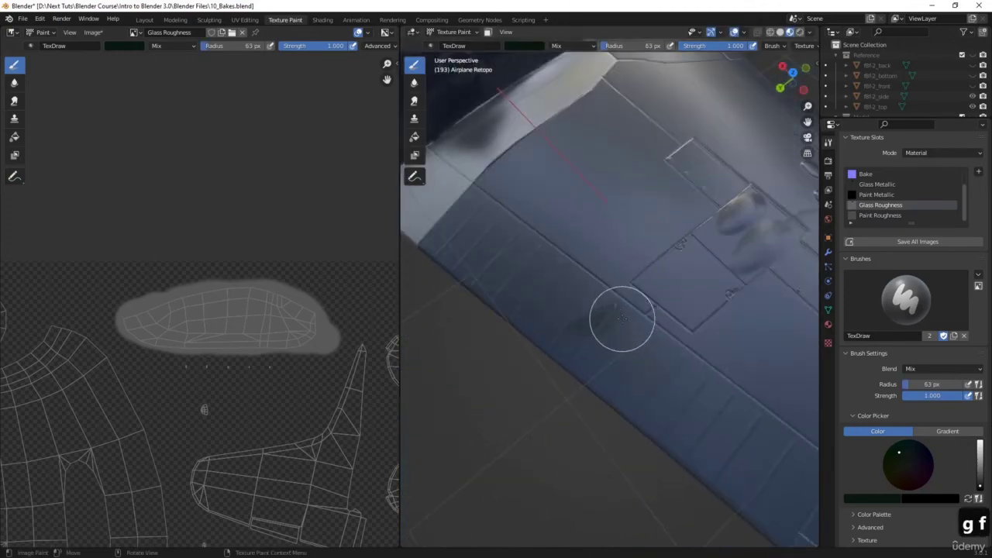
Try the Erase Alpha blending mode for the brush and change it to Add Alpha, framing the wing's surface panels
click(581, 46)
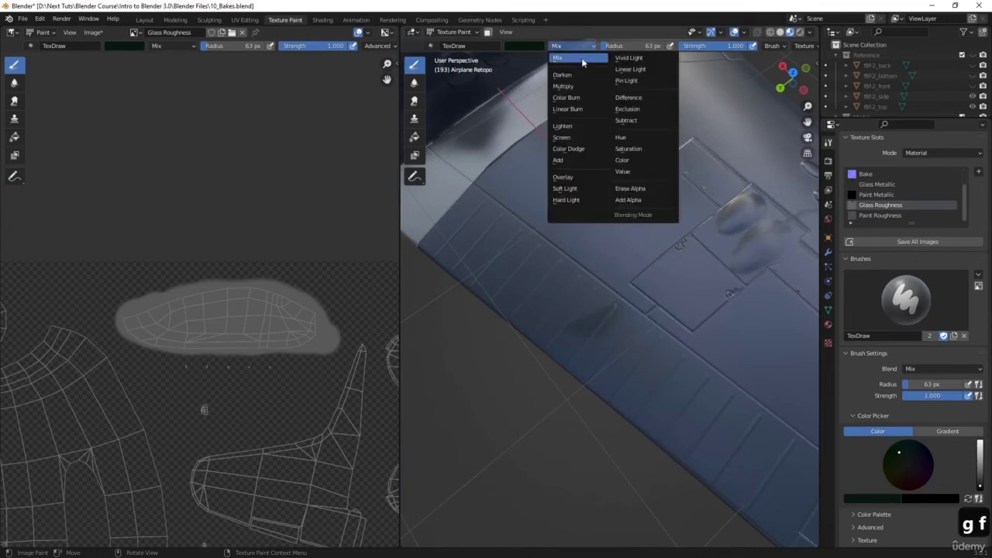
click(627, 189)
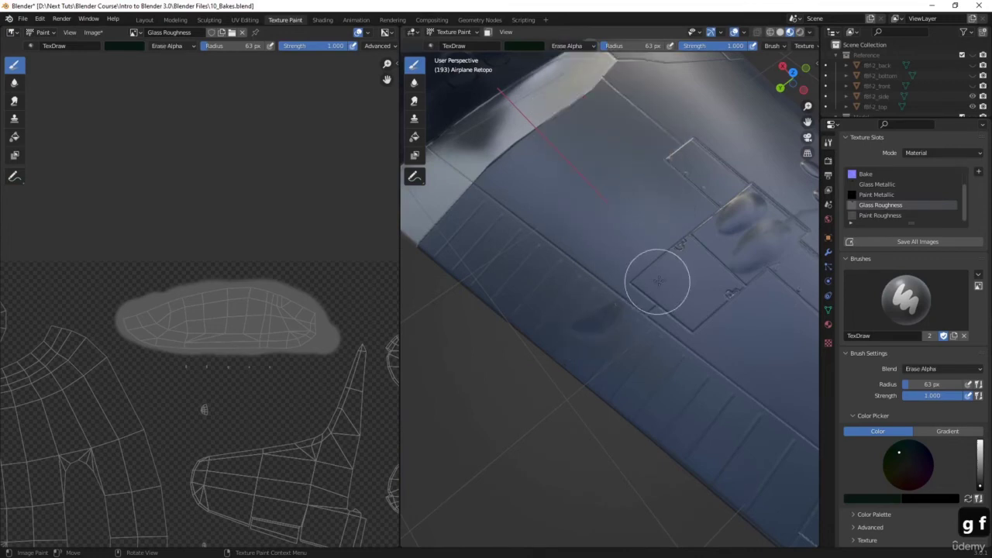
click(582, 47)
click(627, 203)
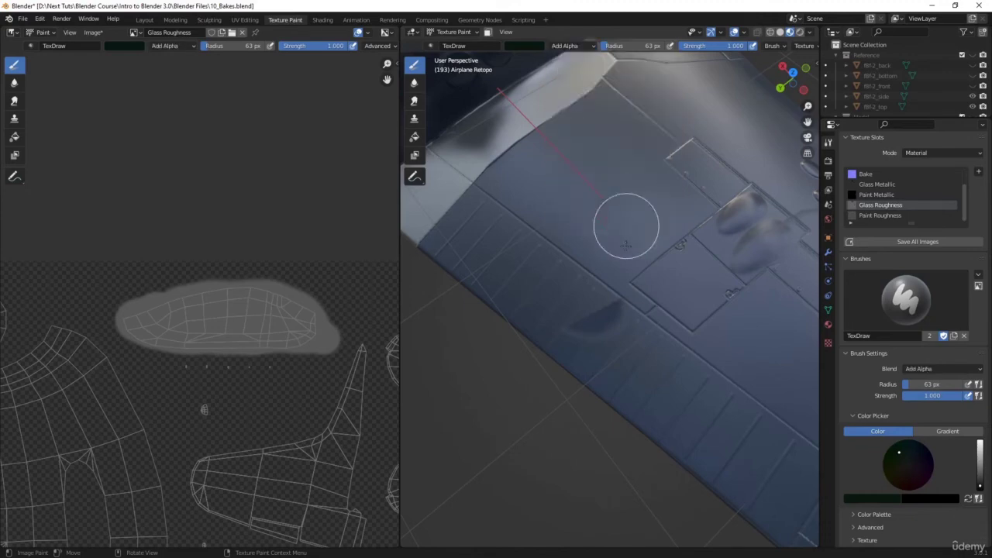
middle_drag(744, 250, 591, 274)
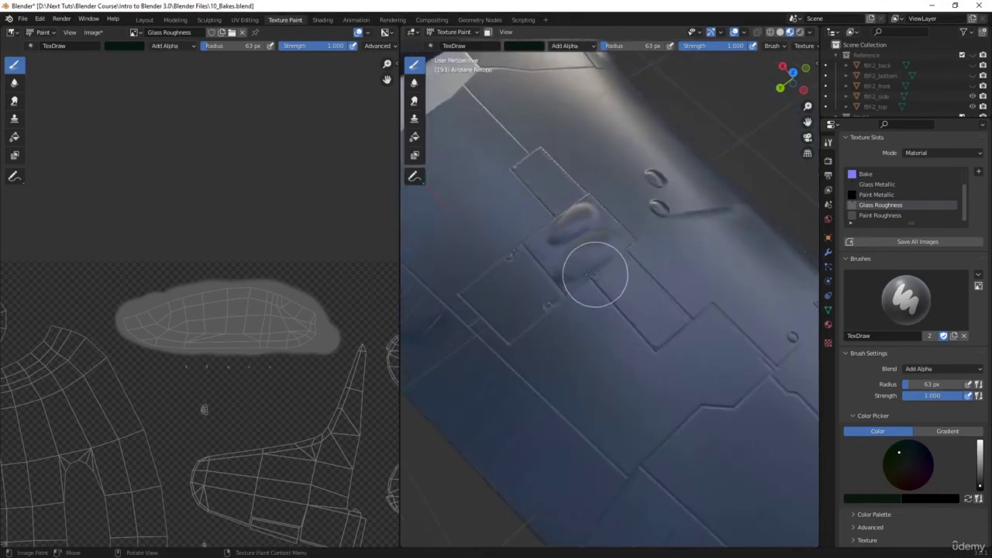
Try an Add Alpha stroke over the stray paint on the upper wing island of the Glass Roughness image, and undo it
scroll(681, 261, down, 3)
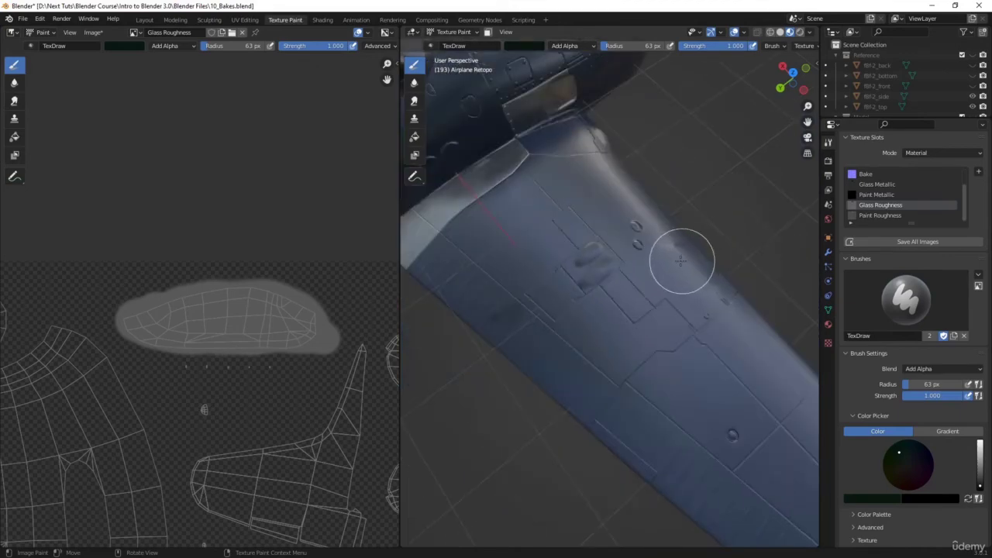
middle_drag(681, 261, 580, 295)
middle_drag(730, 281, 589, 306)
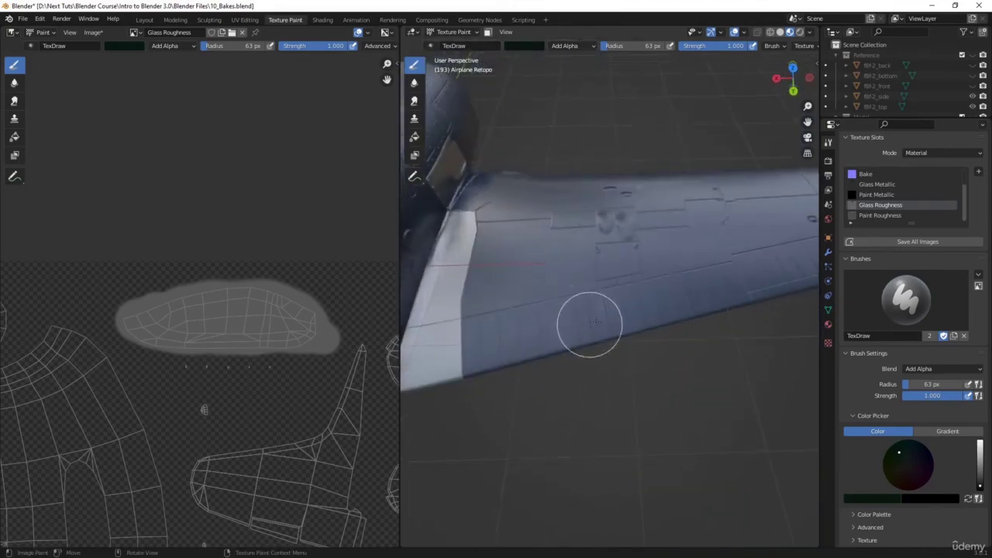
scroll(284, 409, down, 4)
scroll(263, 341, up, 5)
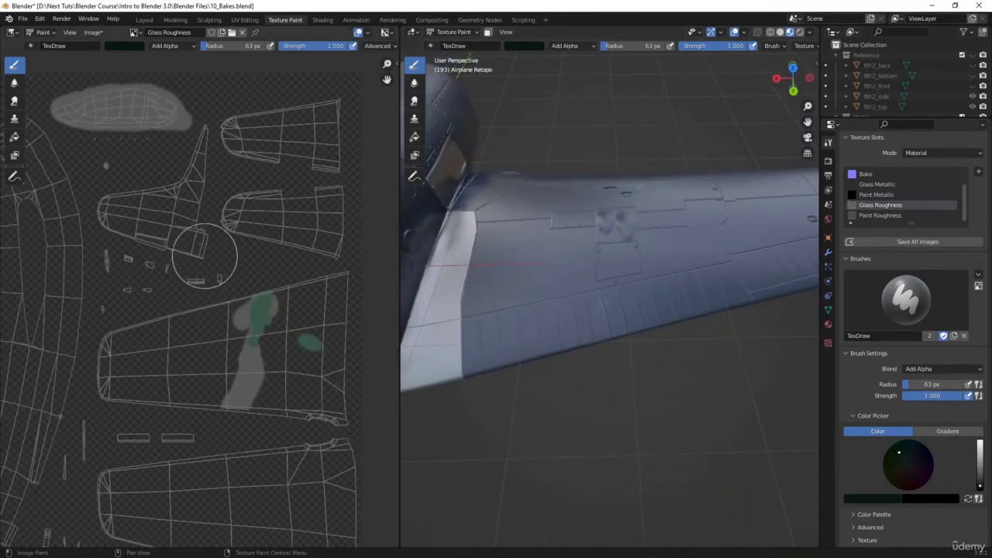
drag(228, 329, 252, 307)
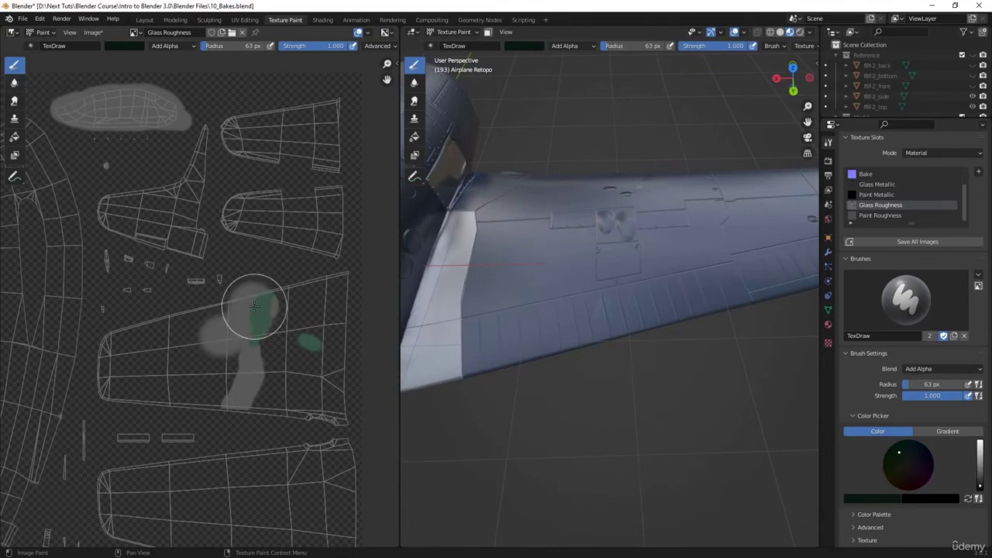
key(ctrl+z)
Set the brush blending mode to Erase Alpha and erase the stray green and grey paint from the Glass Roughness wing island
scroll(270, 242, down, 2)
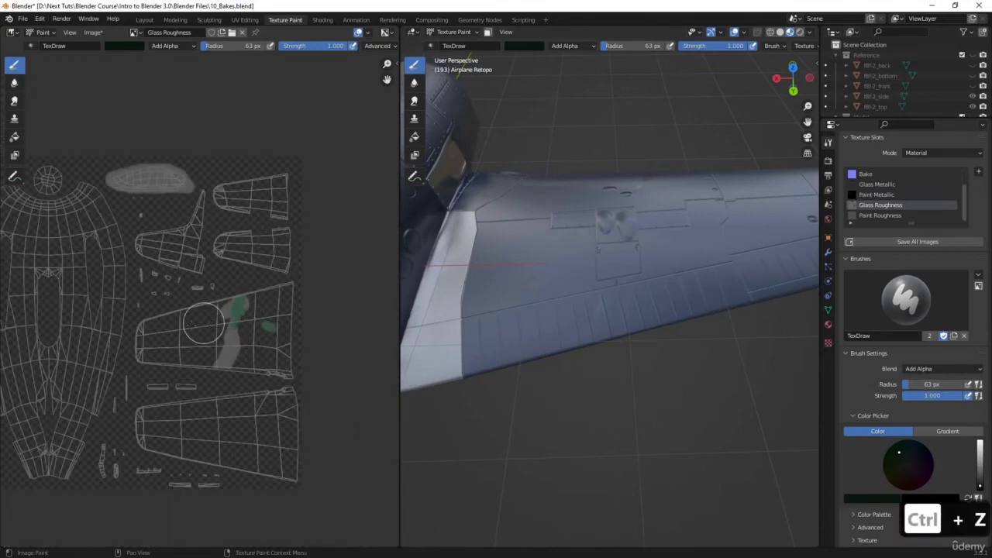
middle_drag(185, 310, 200, 299)
click(153, 49)
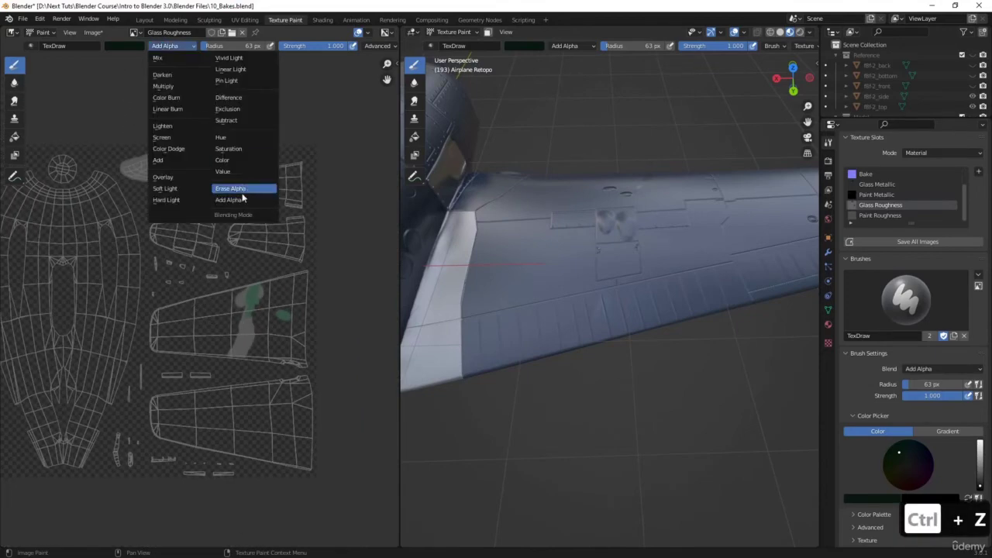
click(245, 190)
key(ctrl+z)
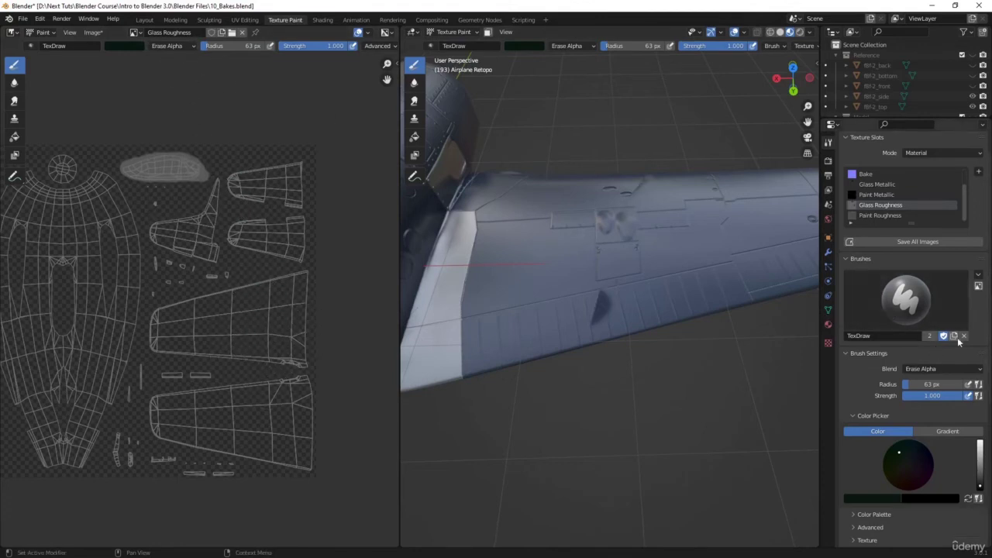
Make Paint Roughness the active texture, sample its grey background as the brush color, and set the blending mode to Mix
click(878, 215)
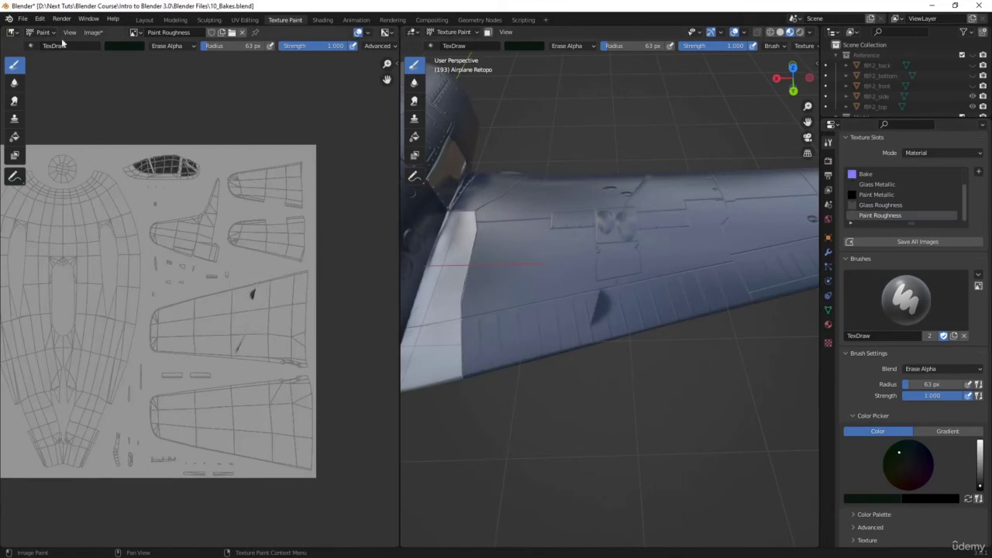
click(172, 47)
click(137, 48)
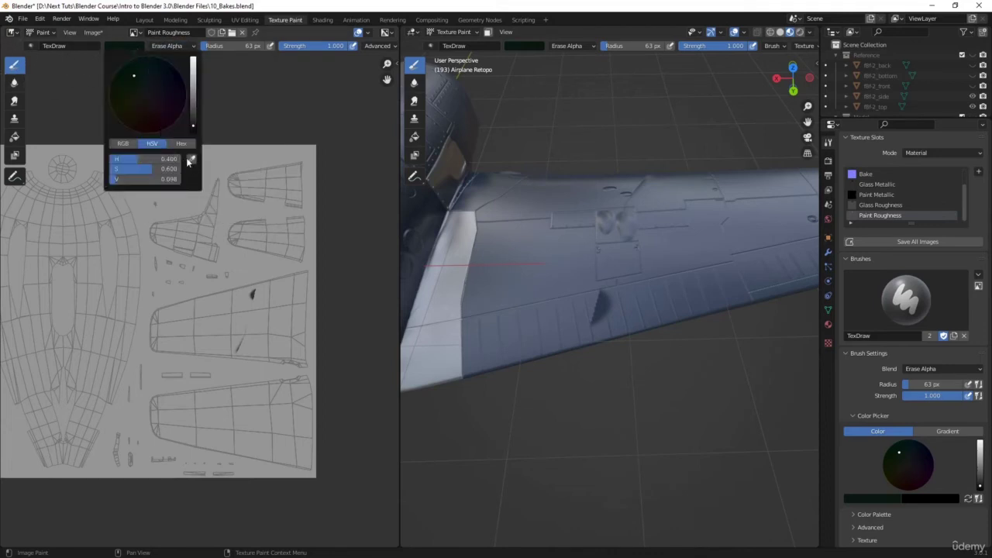
click(191, 159)
click(220, 157)
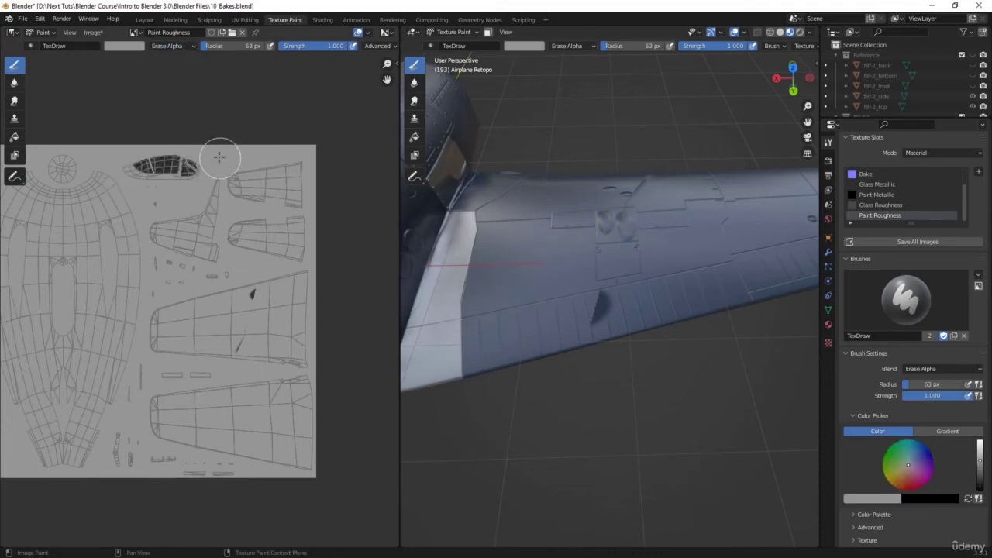
click(168, 49)
click(158, 62)
Try the sampled grey over the wing's dark marks, undo it, and test it on the tail fin island
mouse_move(256, 293)
mouse_down()
mouse_move(255, 276)
mouse_move(241, 326)
mouse_move(245, 292)
mouse_up()
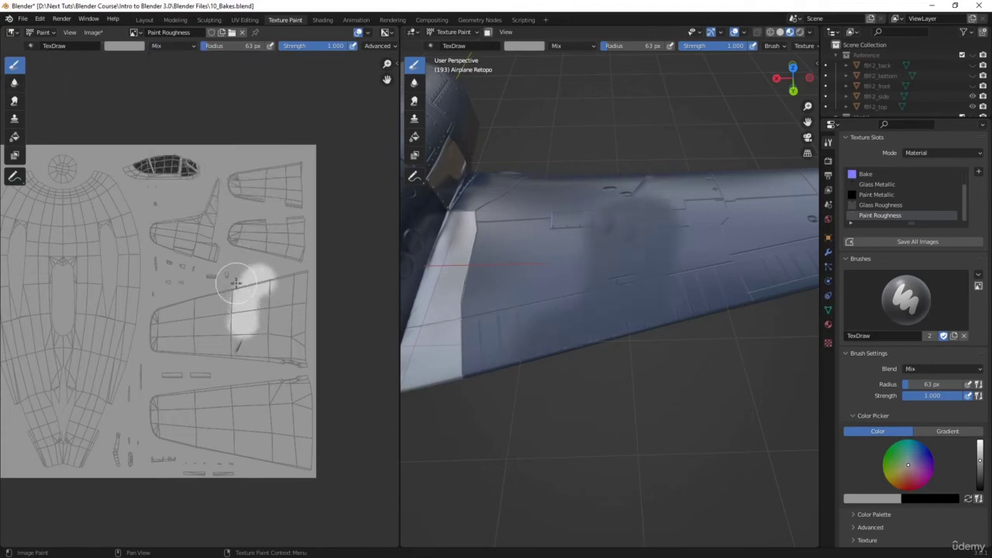
key(ctrl+z)
scroll(201, 274, up, 2)
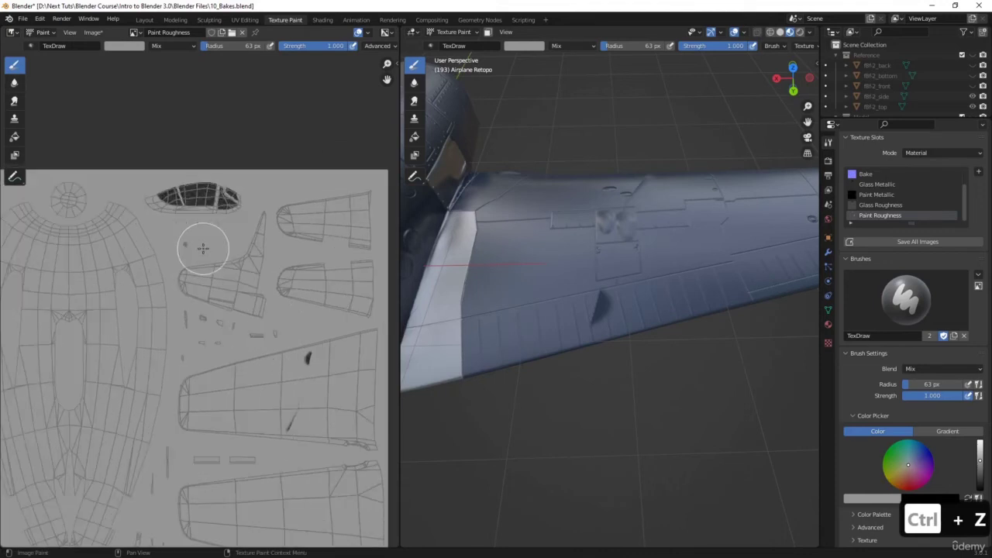
click(234, 275)
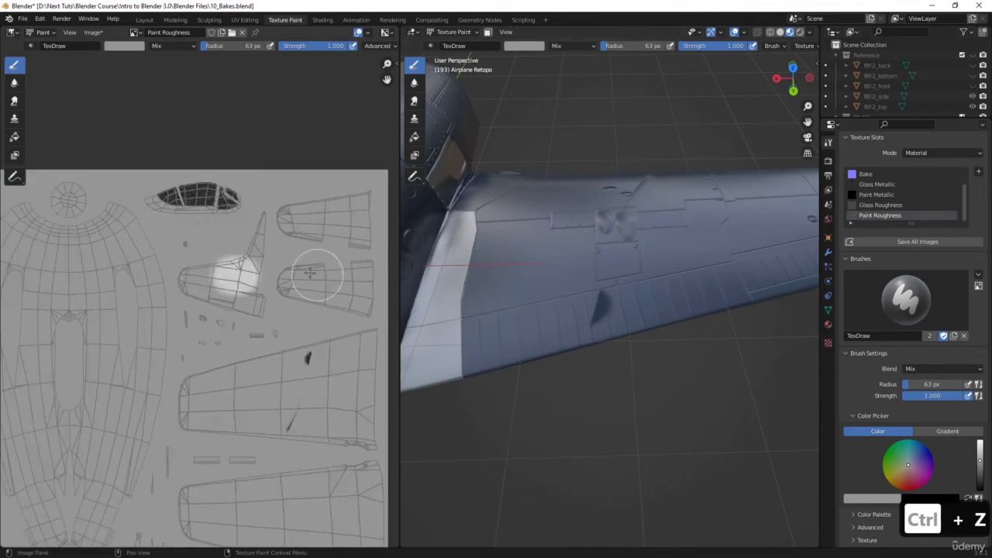
mouse_move(243, 285)
mouse_down()
mouse_move(223, 289)
mouse_move(237, 294)
mouse_up()
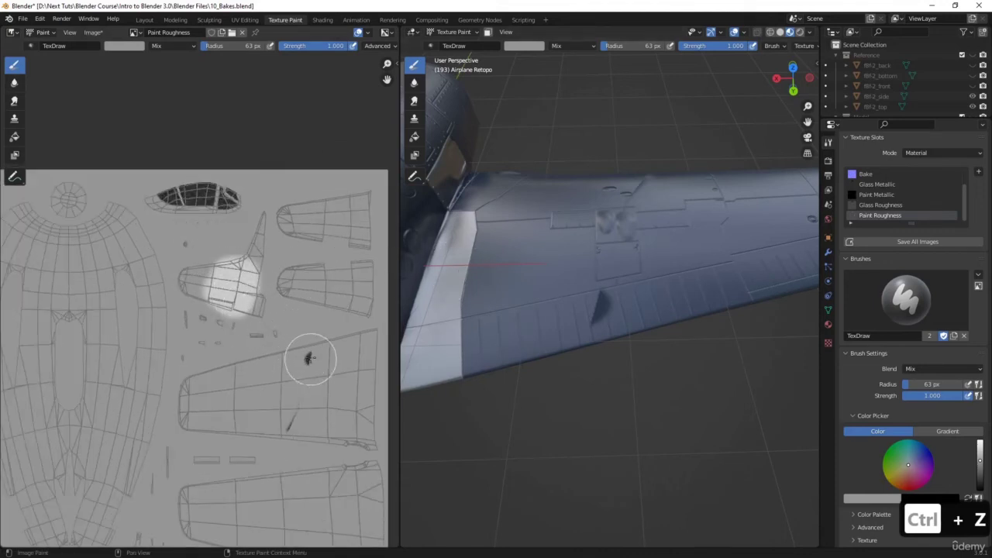
Paint the sampled grey over both dark marks on the upper wing island and check the result on the airplane
scroll(309, 358, up, 3)
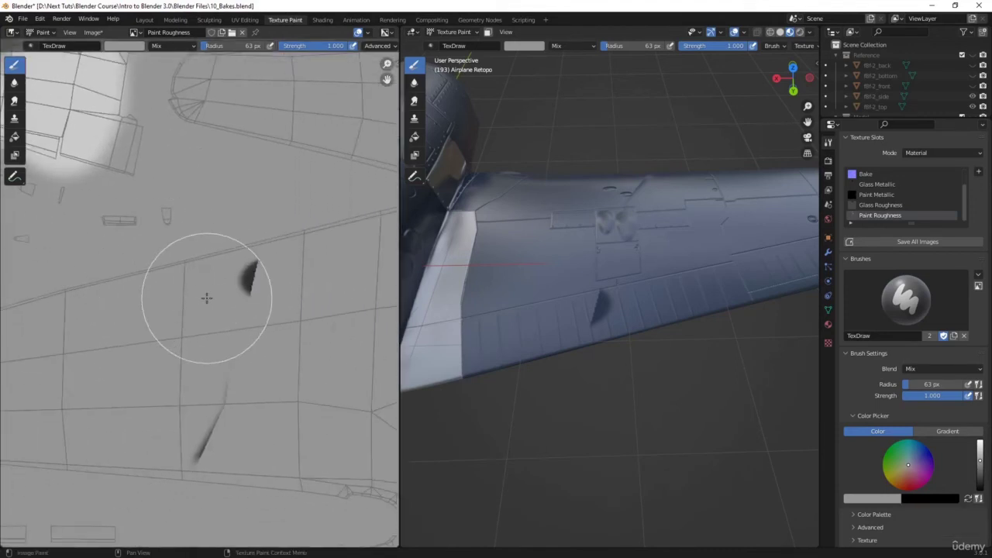
mouse_move(206, 297)
mouse_down()
mouse_move(272, 310)
mouse_move(202, 423)
mouse_move(295, 349)
mouse_up()
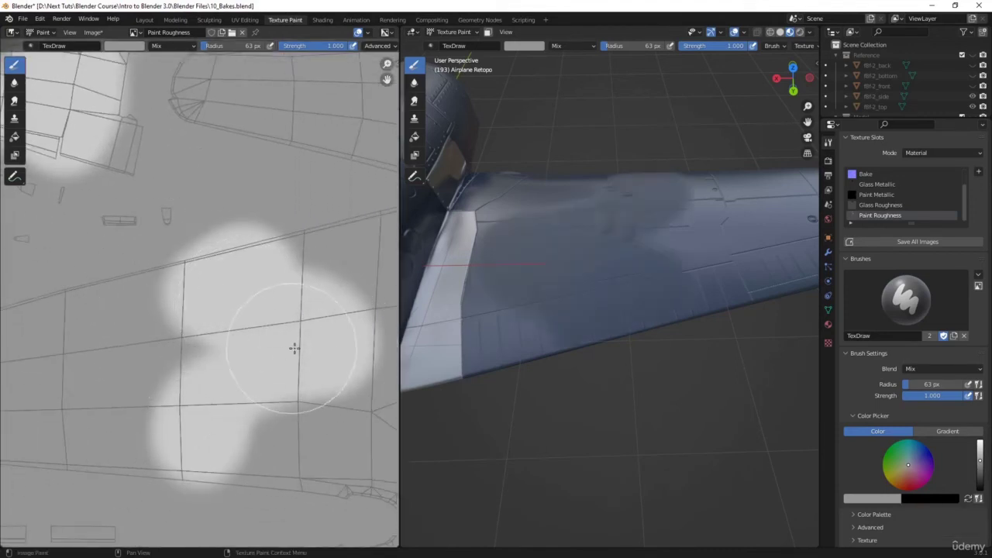
scroll(617, 290, down, 5)
middle_drag(617, 290, 538, 265)
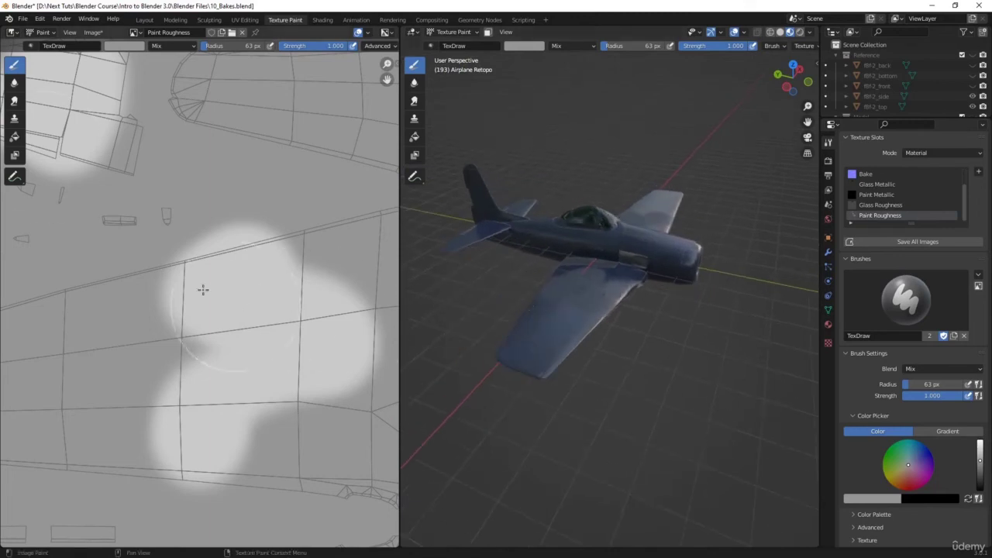
Darken the brush grey to match the background and repaint the light patches on the wing and tail fin islands
click(123, 45)
drag(158, 181, 132, 181)
mouse_move(255, 227)
mouse_down()
mouse_move(226, 320)
mouse_move(288, 304)
mouse_move(272, 394)
mouse_move(302, 337)
mouse_up()
scroll(302, 296, down, 4)
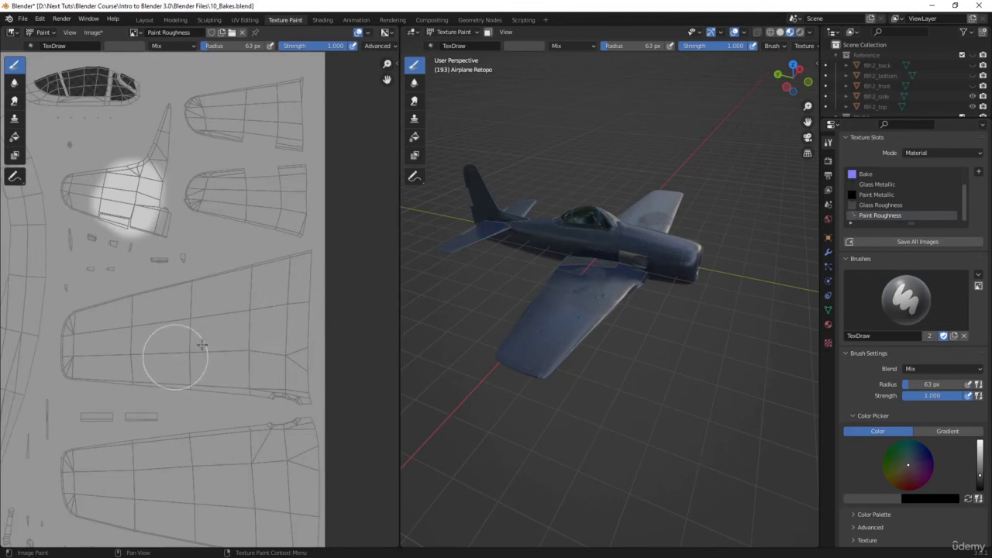
mouse_move(140, 211)
mouse_down()
mouse_move(133, 222)
mouse_move(100, 166)
mouse_move(157, 235)
mouse_up()
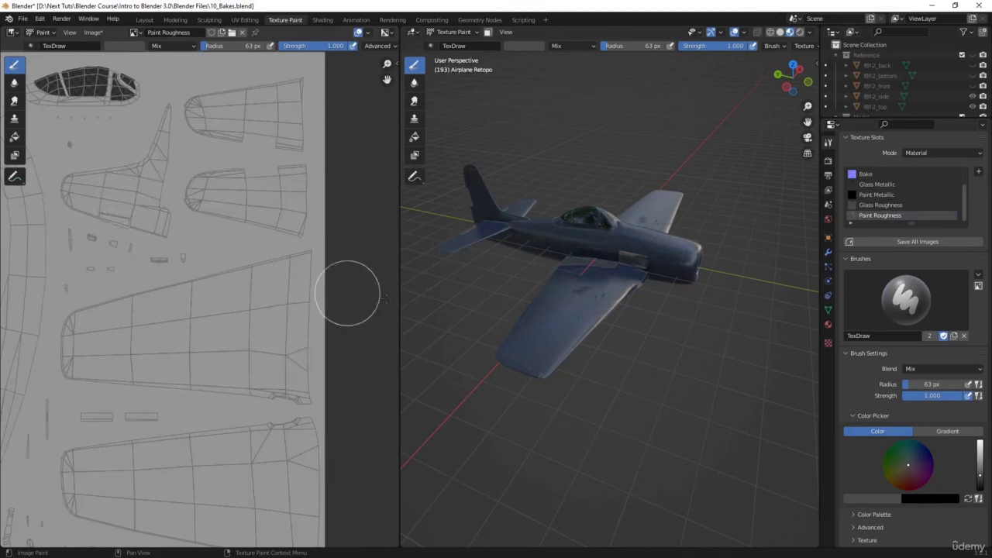
Set the blending mode to Erase Alpha and erase Paint Roughness across the middle of the bare fuselage panel above the wing root
mouse_move(611, 285)
middle_down()
mouse_move(654, 206)
mouse_move(613, 287)
mouse_move(434, 303)
middle_up()
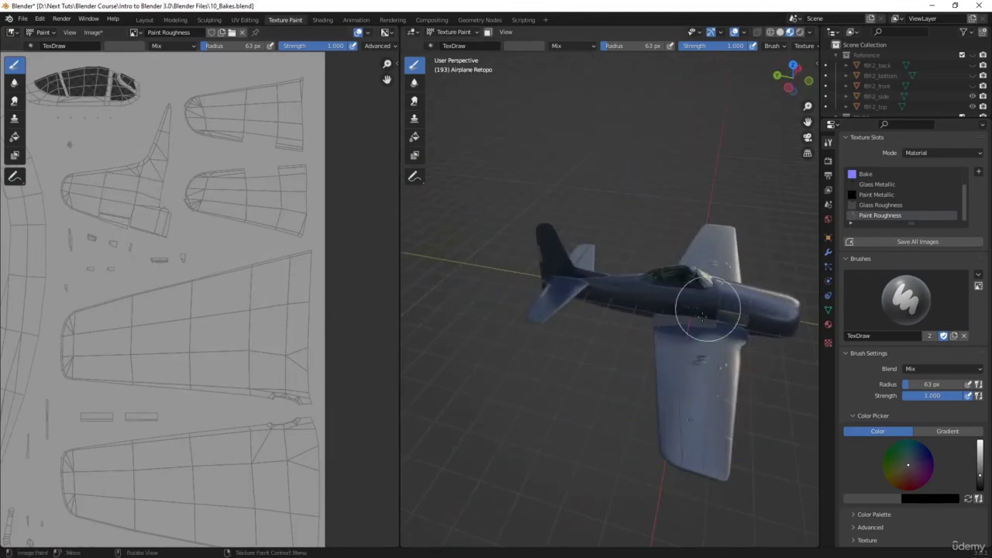
middle_drag(704, 310, 562, 348)
scroll(571, 362, up, 5)
middle_drag(596, 381, 612, 315)
scroll(623, 366, up, 6)
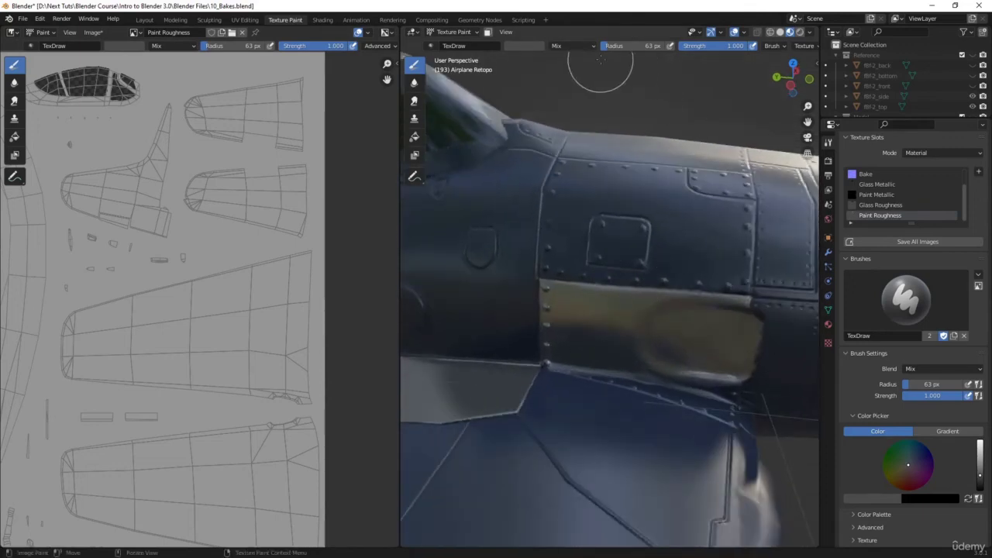
click(557, 45)
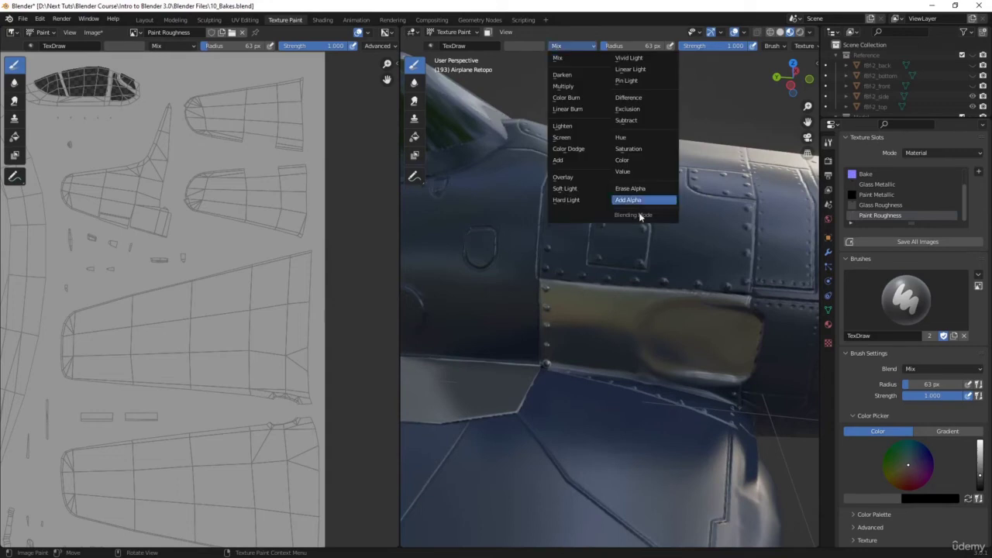
click(631, 189)
mouse_move(645, 324)
mouse_down()
mouse_move(690, 328)
mouse_move(631, 327)
mouse_move(682, 327)
mouse_up()
Reduce the brush radius to 26 px and erase the remaining roughness paint along the edges and inside of the bare fuselage panel
mouse_move(632, 324)
middle_down()
mouse_move(613, 323)
mouse_move(630, 300)
mouse_move(616, 288)
middle_up()
key(f)
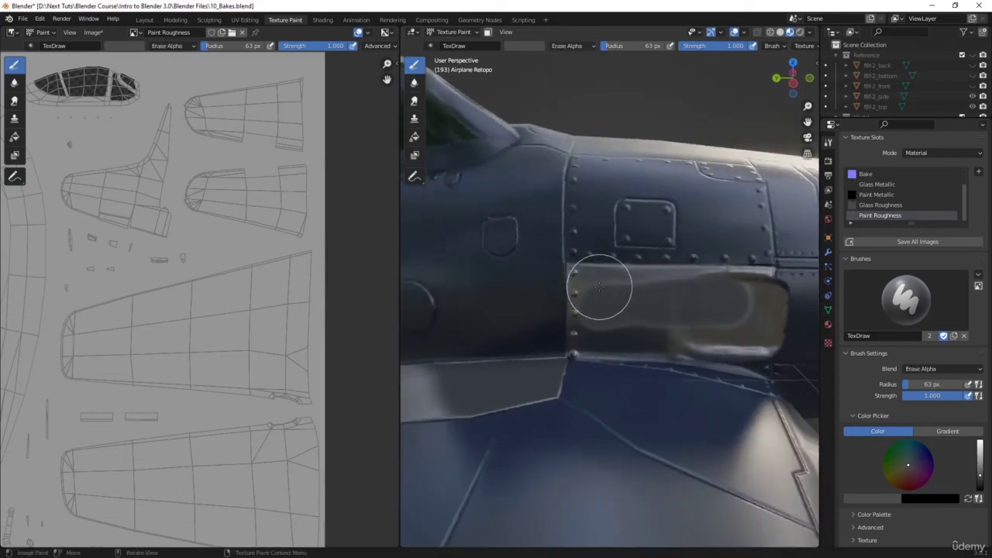
click(570, 282)
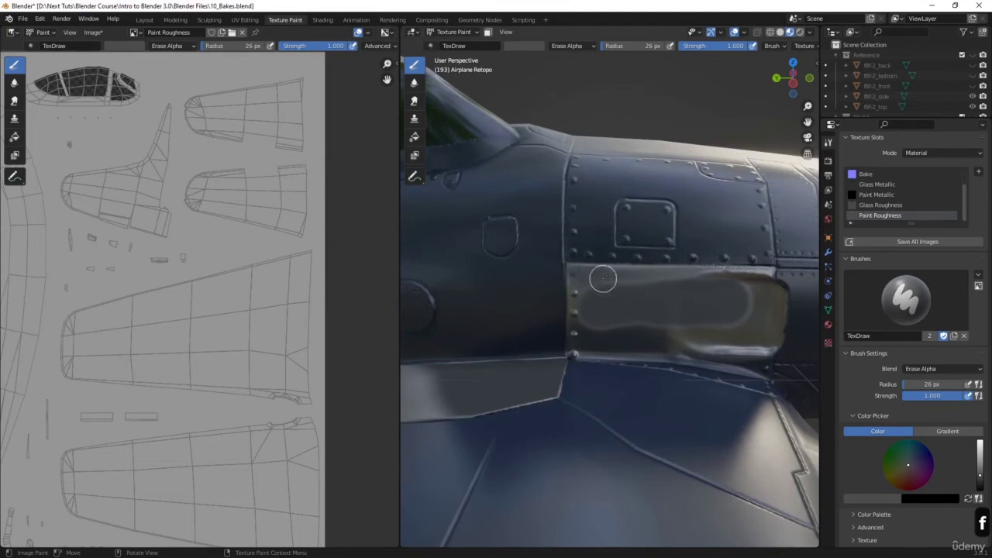
drag(603, 279, 636, 282)
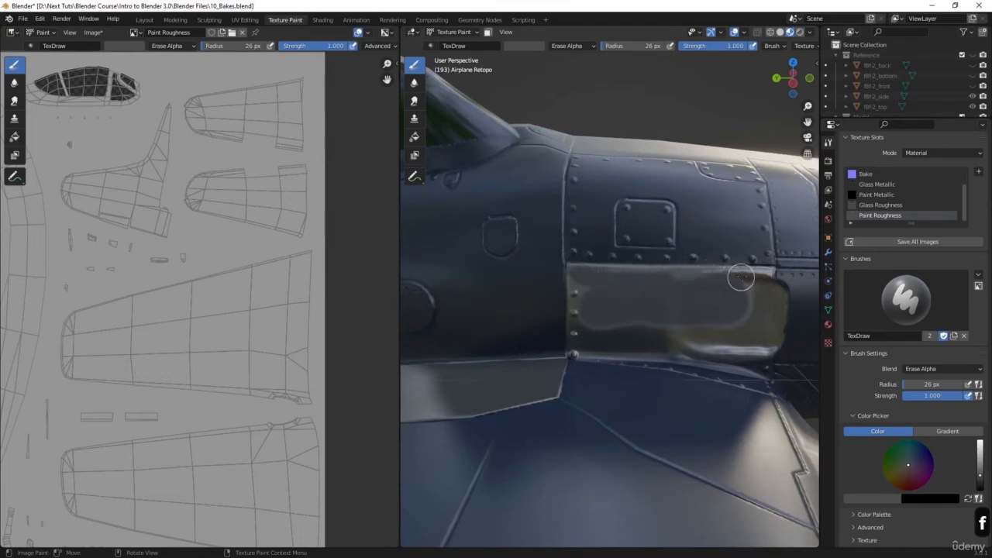
drag(763, 277, 776, 294)
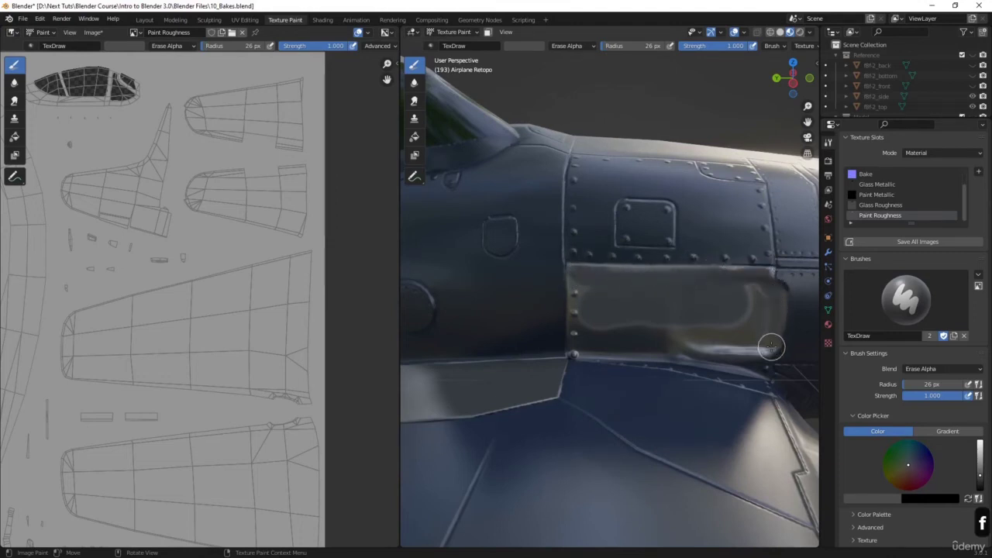
mouse_move(719, 350)
mouse_down()
mouse_move(605, 351)
mouse_move(572, 321)
mouse_up()
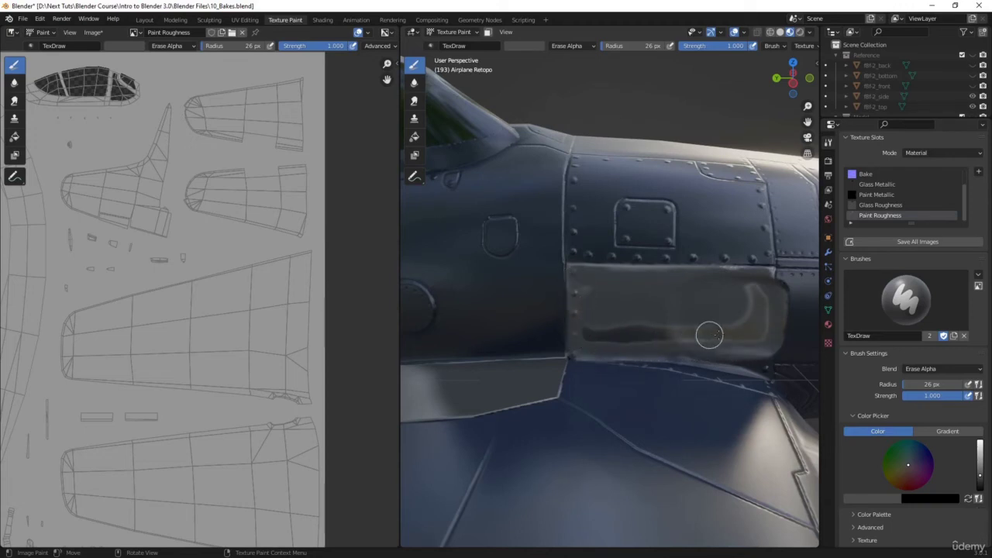
drag(709, 335, 755, 299)
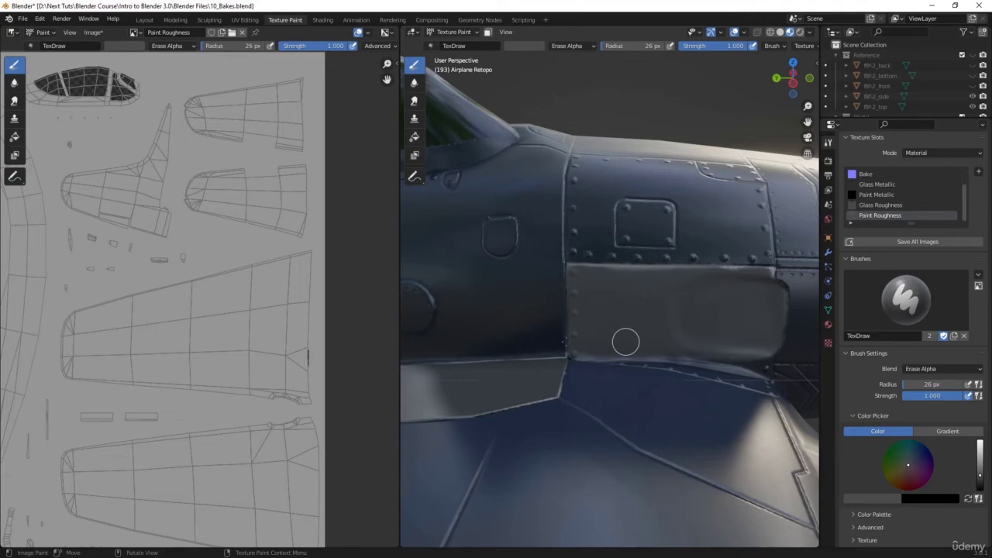
Erase the Paint Roughness image over the two narrow rectangular islands between the wing islands, and check the tail on the model
scroll(568, 340, down, 1)
scroll(592, 313, down, 4)
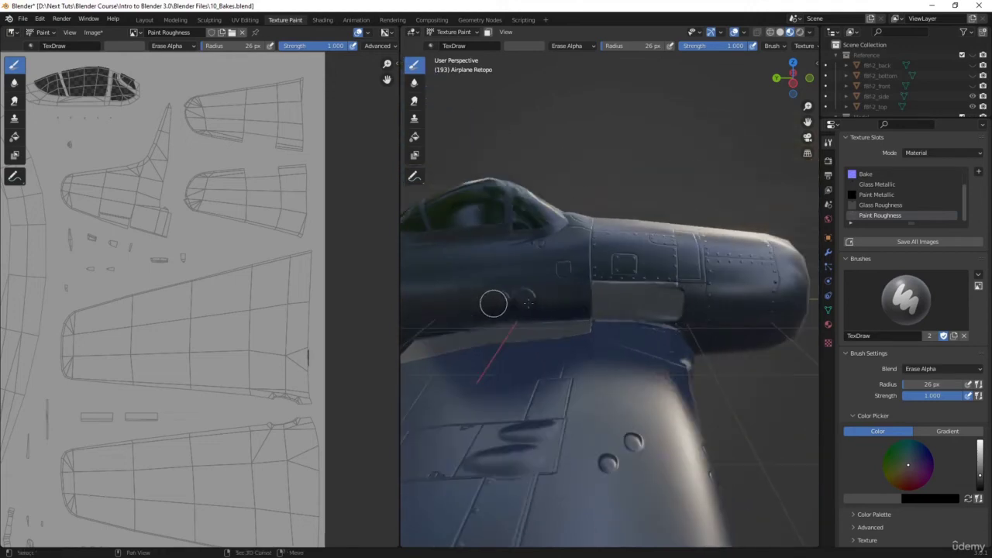
shift+middle_drag(529, 303, 583, 301)
middle_drag(179, 263, 212, 179)
middle_drag(132, 328, 197, 324)
scroll(190, 324, up, 3)
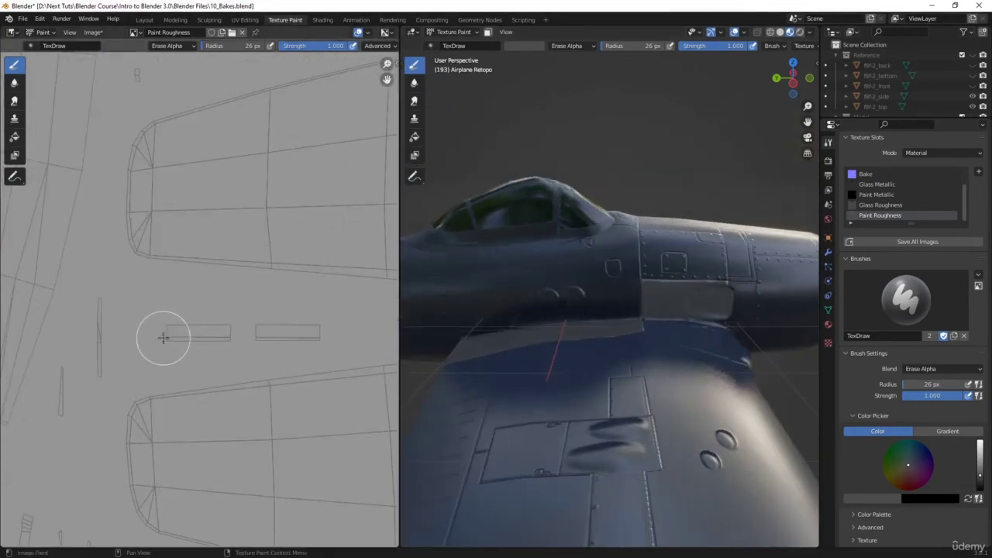
drag(175, 336, 314, 335)
mouse_move(450, 317)
middle_down()
mouse_move(477, 326)
mouse_move(609, 270)
mouse_move(611, 348)
mouse_move(470, 256)
mouse_move(532, 243)
middle_up()
scroll(217, 257, down, 5)
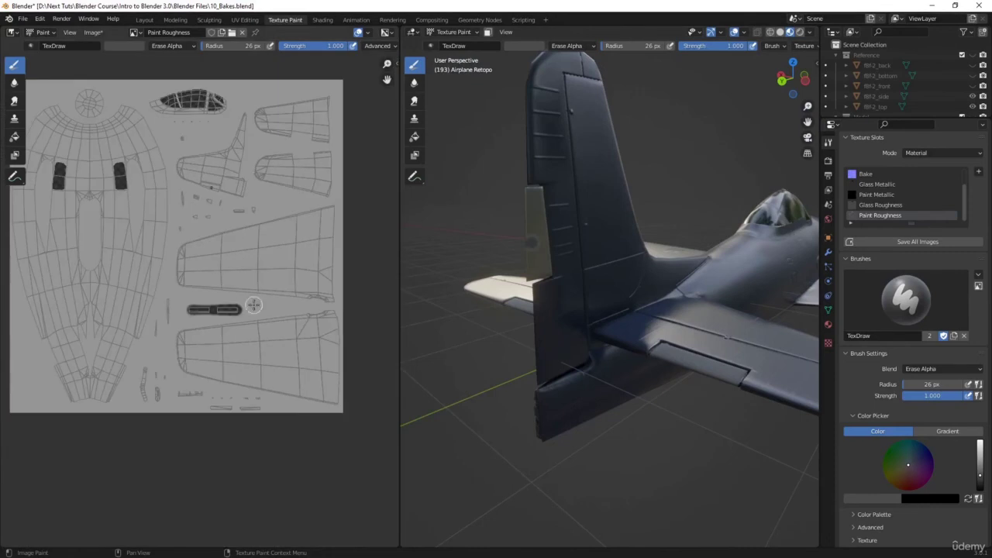
Undo the stray erase dab and erase Paint Roughness over the three small islands between the tail fin and wing islands
scroll(195, 333, up, 3)
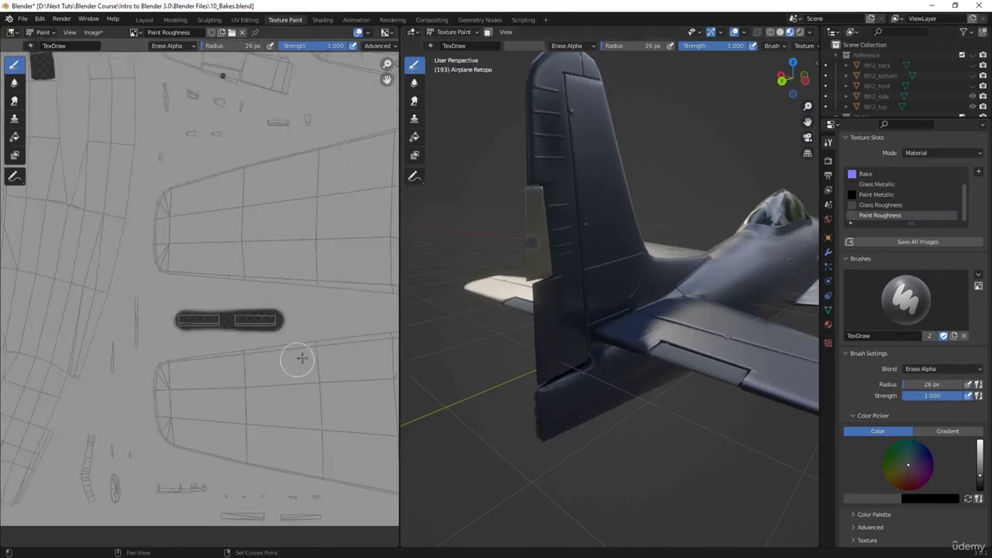
key(ctrl+z)
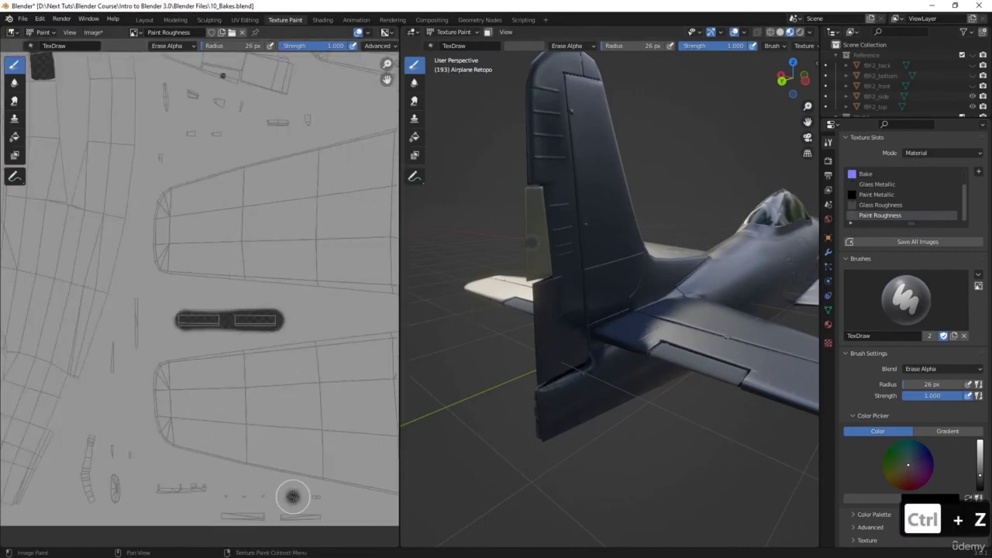
middle_drag(221, 125, 224, 238)
scroll(217, 249, up, 2)
mouse_move(228, 191)
mouse_down()
mouse_move(237, 204)
mouse_move(226, 234)
mouse_move(214, 247)
mouse_move(186, 244)
mouse_up()
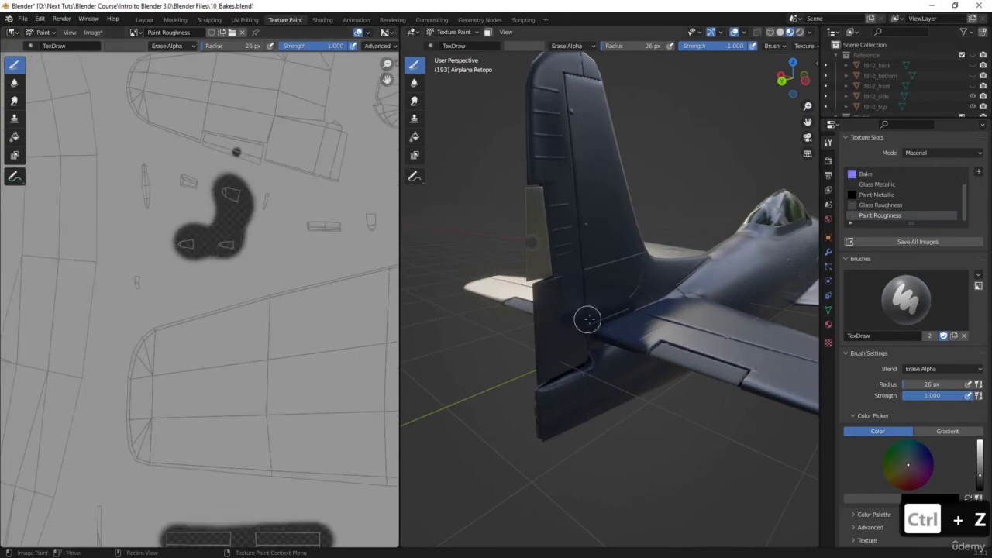
Set the eraser to Line strokes with a 2 px radius and erase along the rudder tab island's upper edge and short end
scroll(248, 279, up, 7)
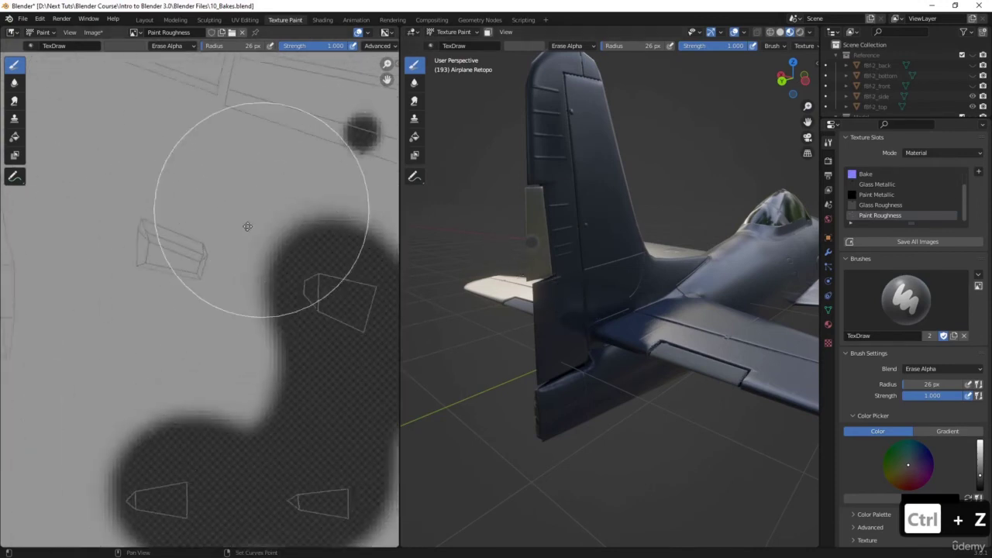
key(f)
click(144, 266)
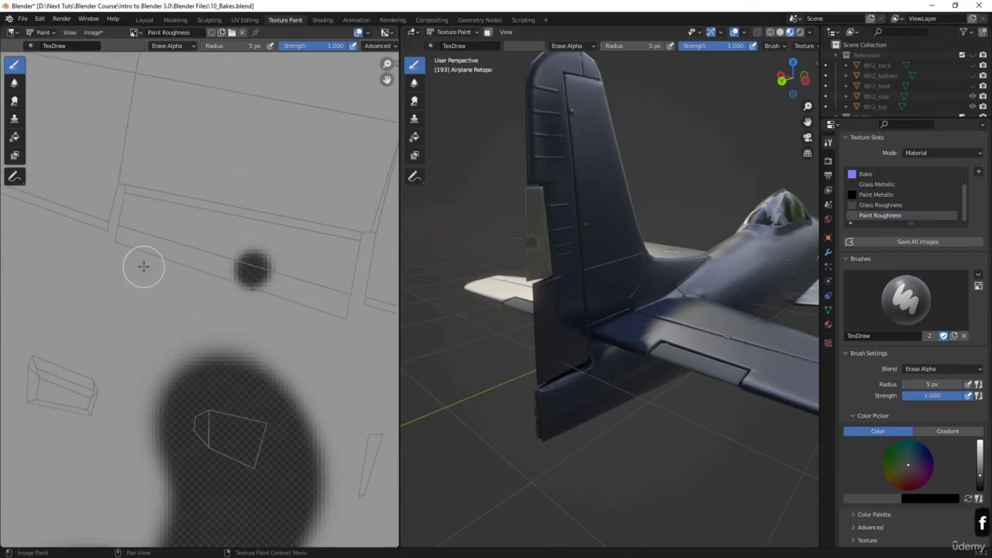
key(e)
click(127, 319)
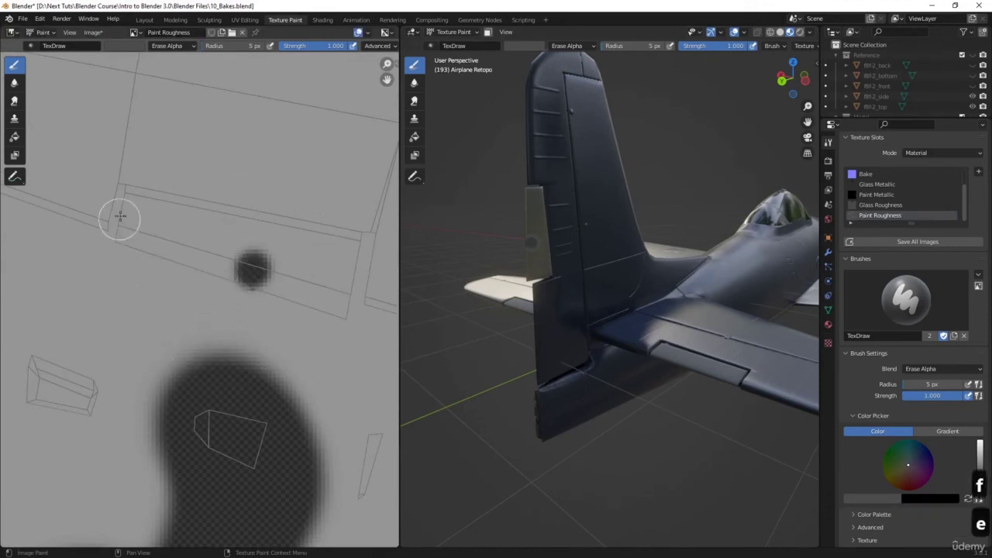
key(f)
click(124, 200)
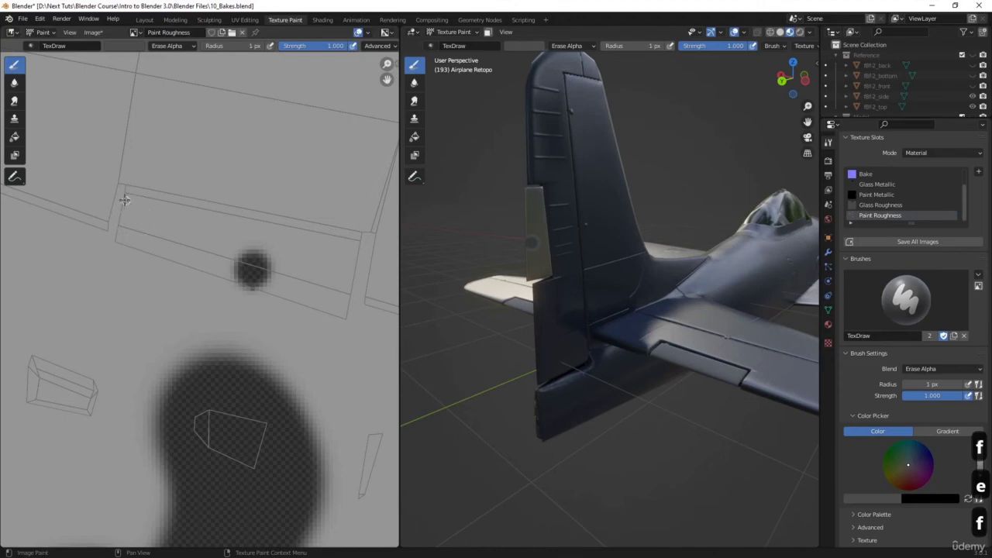
scroll(127, 193, up, 1)
middle_drag(148, 206, 89, 279)
mouse_move(47, 241)
mouse_down()
mouse_move(341, 306)
mouse_move(43, 241)
mouse_up()
key(f)
click(343, 304)
Erase straight lines along the rudder tab island's lower edge and other short end, and thicken the erased outline
mouse_move(27, 304)
mouse_down()
mouse_move(222, 405)
mouse_move(323, 399)
mouse_up()
drag(323, 399, 331, 353)
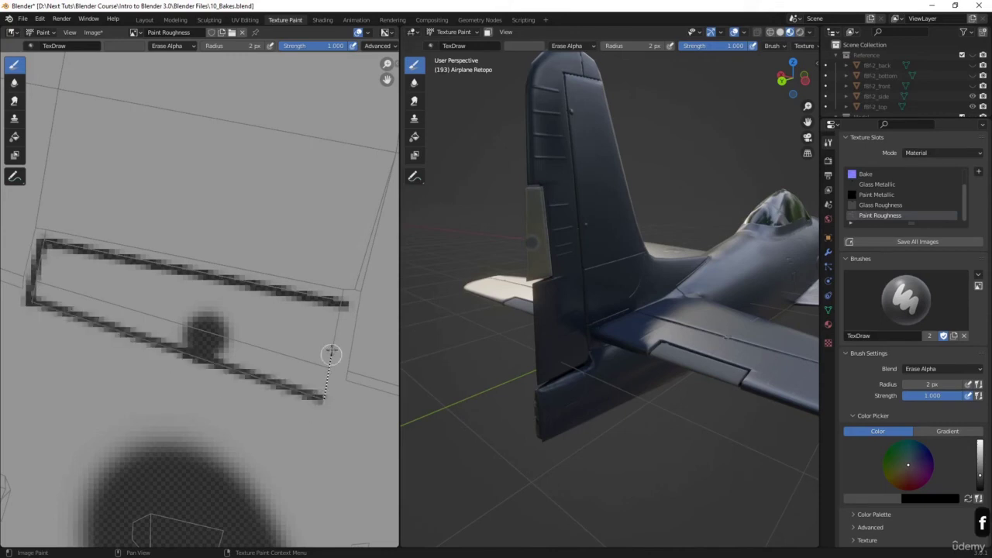
drag(339, 310, 342, 305)
drag(329, 355, 318, 406)
mouse_move(341, 307)
mouse_down()
mouse_move(88, 261)
mouse_move(38, 242)
mouse_up()
mouse_move(39, 242)
mouse_down()
mouse_move(338, 310)
mouse_move(43, 243)
mouse_move(33, 303)
mouse_up()
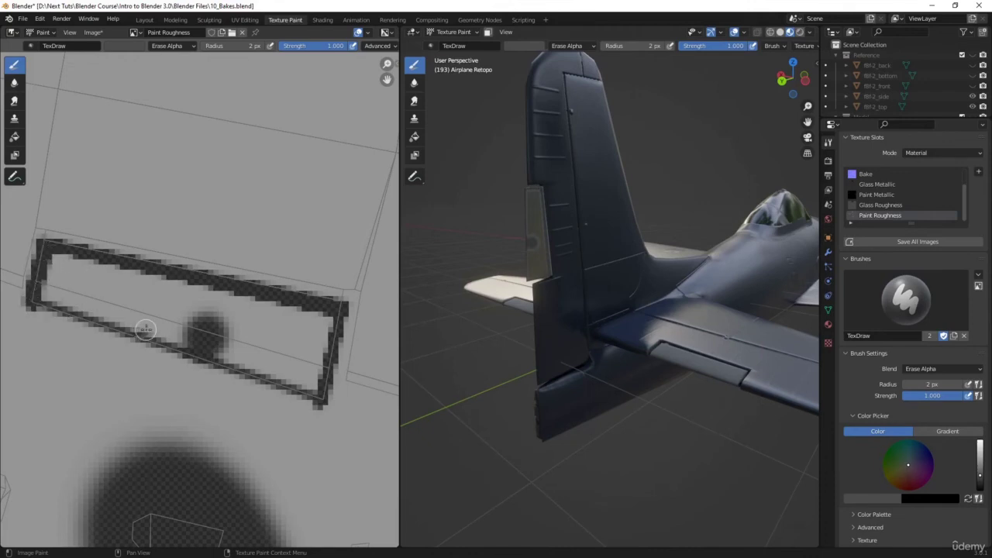
Switch the stroke method to freehand, set the radius to 5 px and erase the whole inside of the rudder tab island
key(e)
click(112, 281)
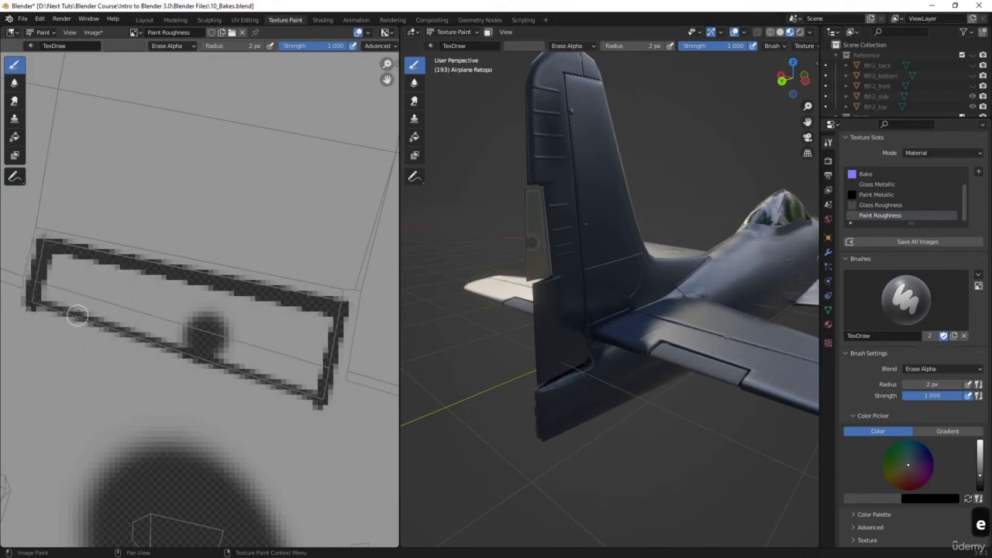
key(f)
click(93, 314)
mouse_move(53, 298)
mouse_down()
mouse_move(52, 276)
mouse_move(82, 271)
mouse_move(297, 317)
mouse_move(314, 342)
mouse_move(262, 365)
mouse_move(73, 290)
mouse_move(49, 308)
mouse_move(250, 392)
mouse_move(225, 313)
mouse_move(88, 310)
mouse_move(281, 354)
mouse_up()
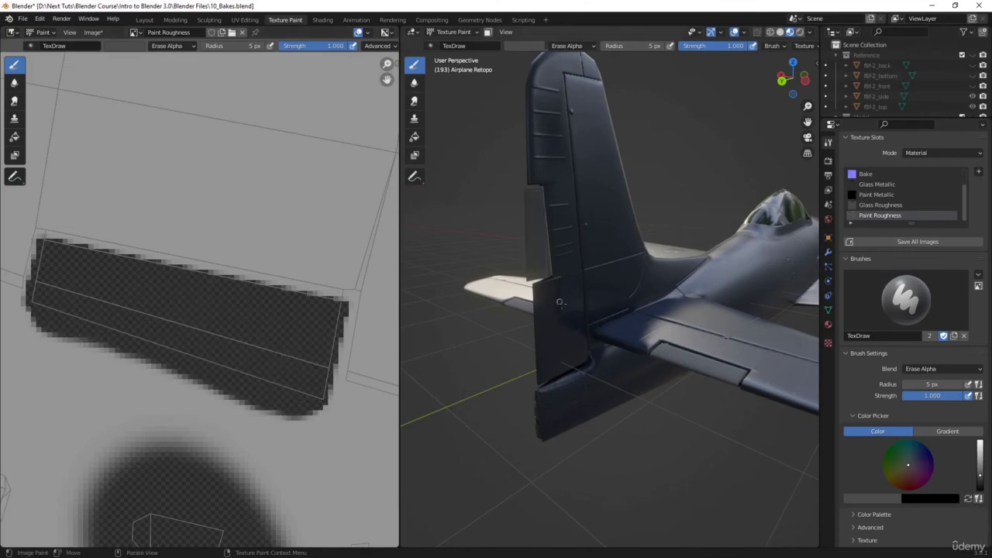
Enlarge the brush radius to 52 px and erase Paint Roughness over the bare wing-root strip on the model
middle_drag(559, 302, 465, 310)
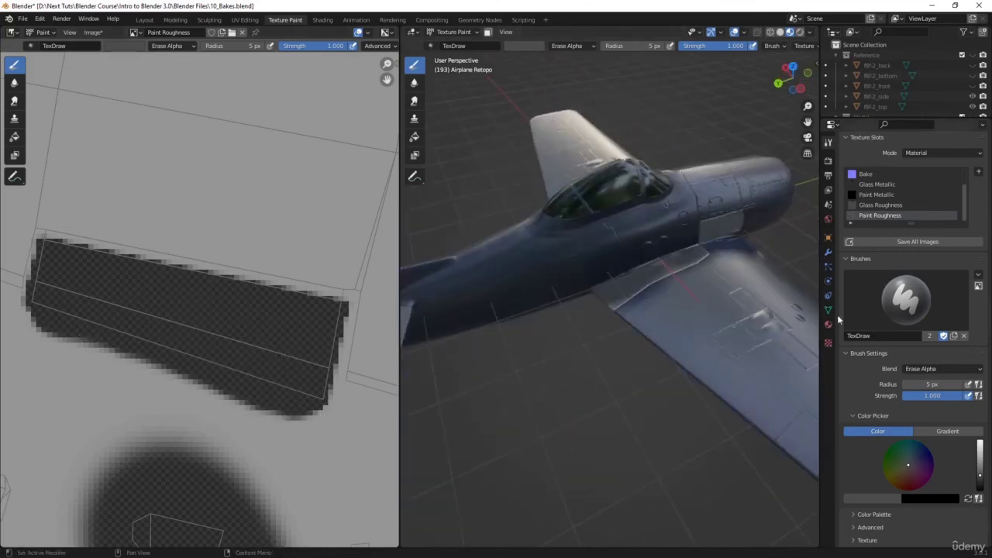
scroll(650, 292, up, 3)
middle_drag(606, 277, 629, 341)
scroll(632, 380, up, 3)
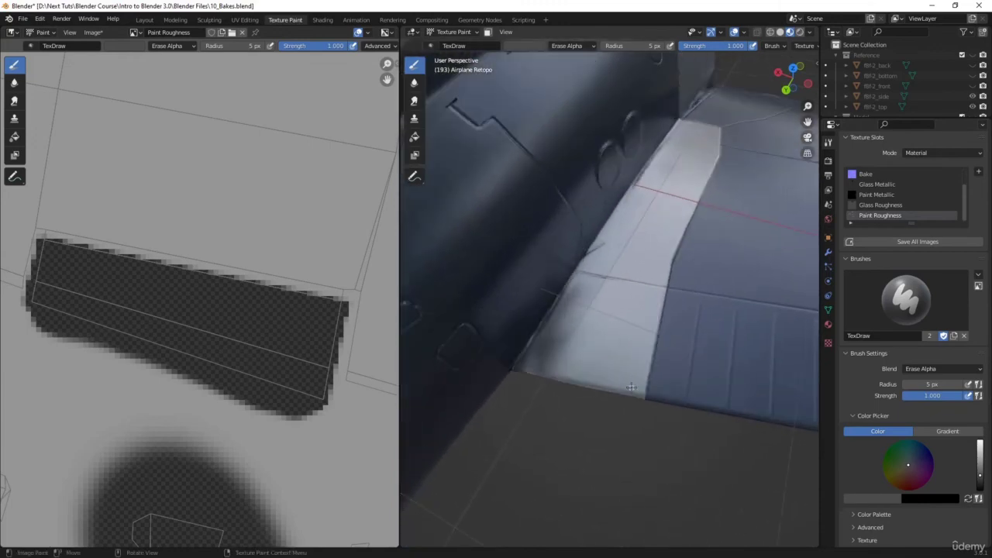
key(f)
mouse_move(625, 296)
mouse_down()
mouse_move(613, 392)
mouse_move(656, 219)
mouse_move(695, 143)
mouse_move(664, 173)
mouse_move(563, 348)
mouse_up()
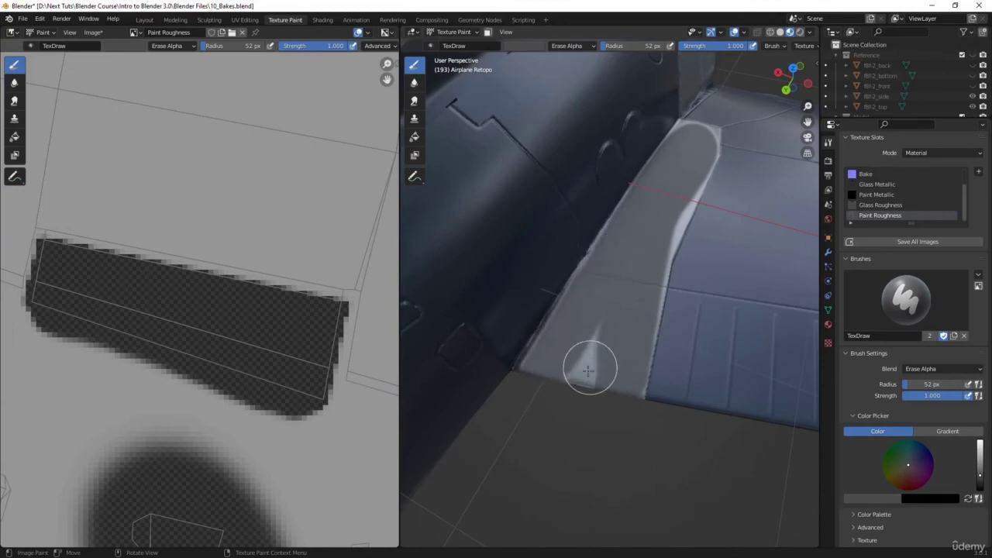
Reduce the brush radius to 21 px and erase the leftover roughness along the wing-root strip's outer edge and front end
mouse_move(662, 240)
middle_down()
mouse_move(635, 255)
mouse_move(565, 268)
middle_up()
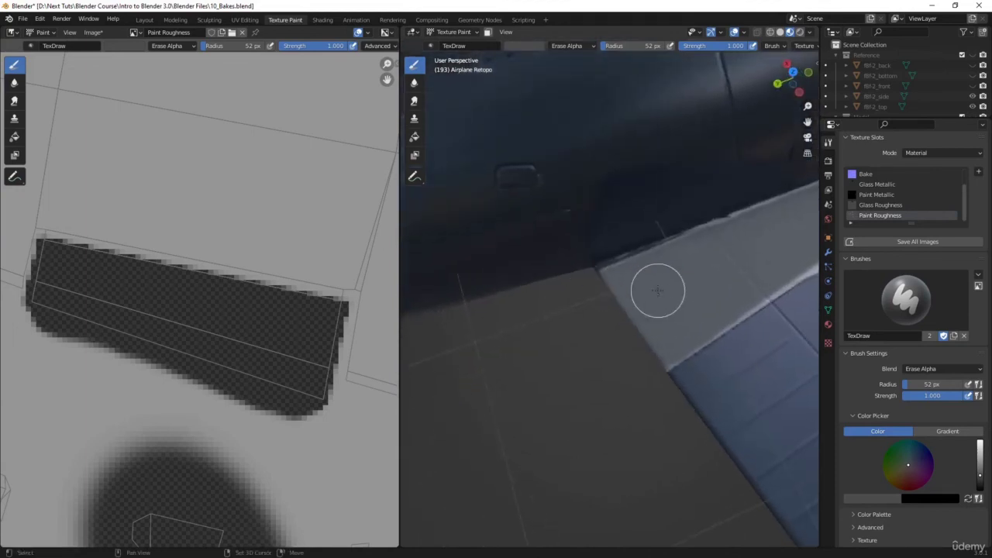
middle_drag(657, 290, 632, 291)
scroll(934, 338, down, 1)
scroll(768, 320, down, 2)
mouse_move(686, 319)
middle_down()
mouse_move(542, 331)
mouse_move(713, 313)
mouse_move(597, 294)
middle_up()
key(f)
click(581, 304)
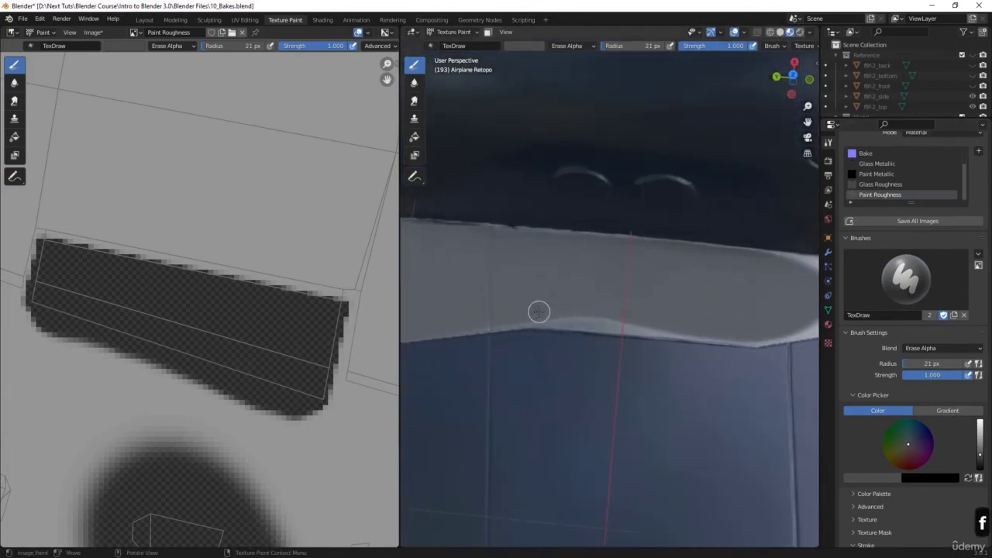
middle_drag(686, 320, 582, 319)
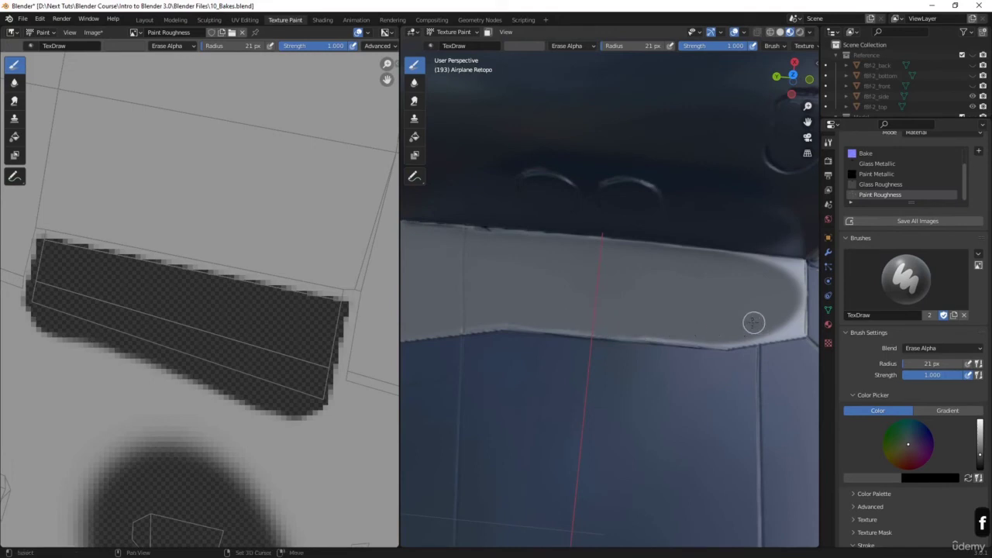
middle_drag(752, 323, 680, 324)
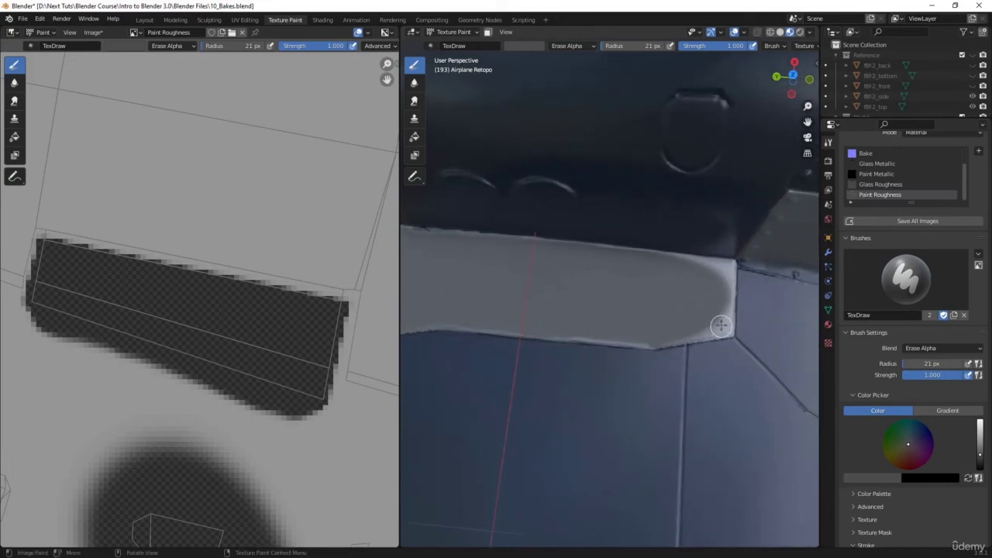
drag(722, 275, 724, 267)
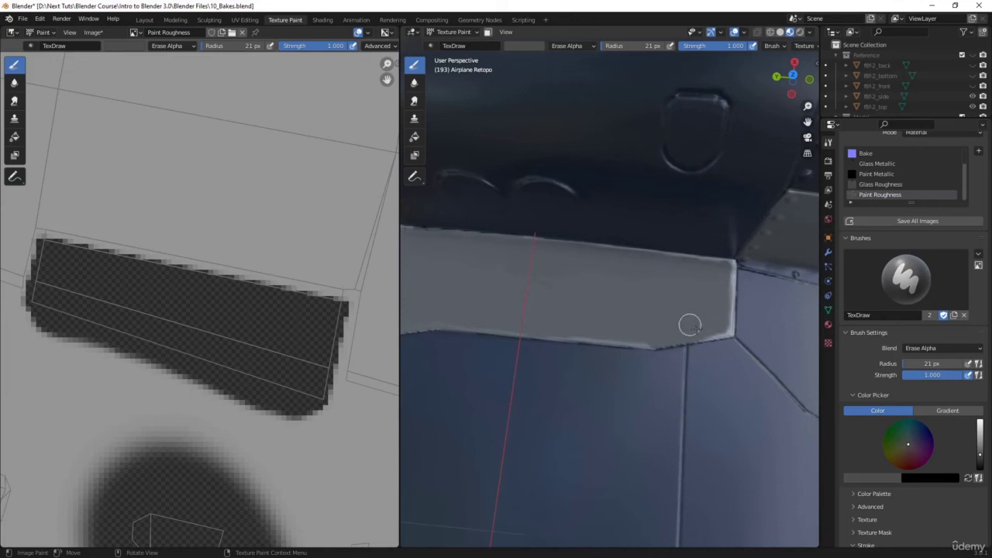
Set the stroke method to Line and erase along the rear part of the wing-root strip's outer edge
middle_drag(689, 326, 541, 268)
key(e)
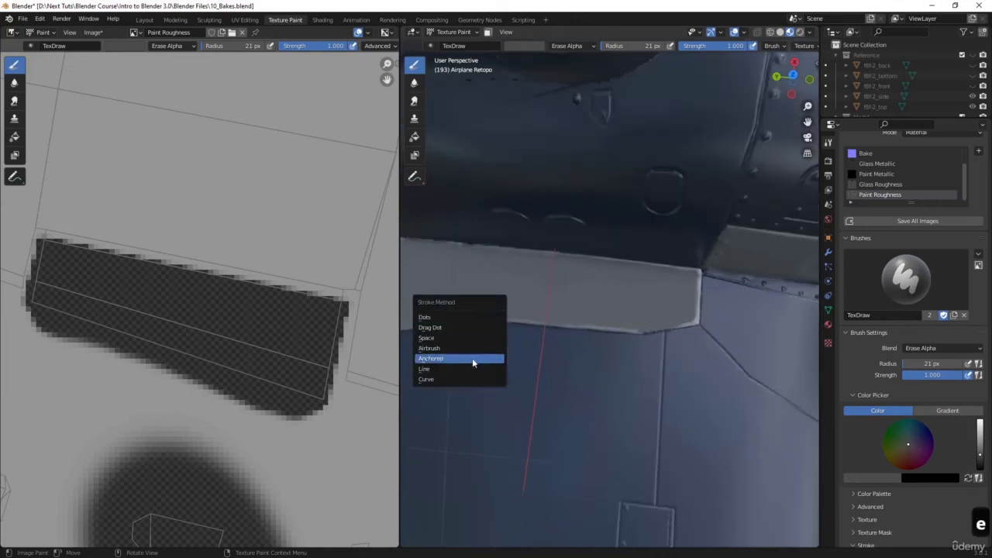
click(472, 356)
mouse_move(469, 365)
middle_down()
mouse_move(505, 363)
mouse_move(636, 399)
mouse_move(603, 318)
middle_up()
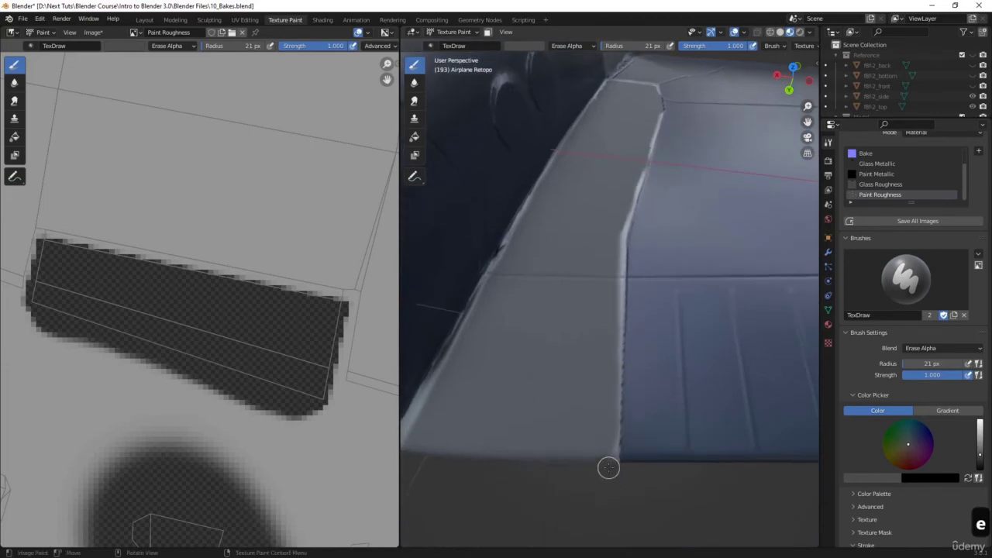
drag(620, 242, 618, 231)
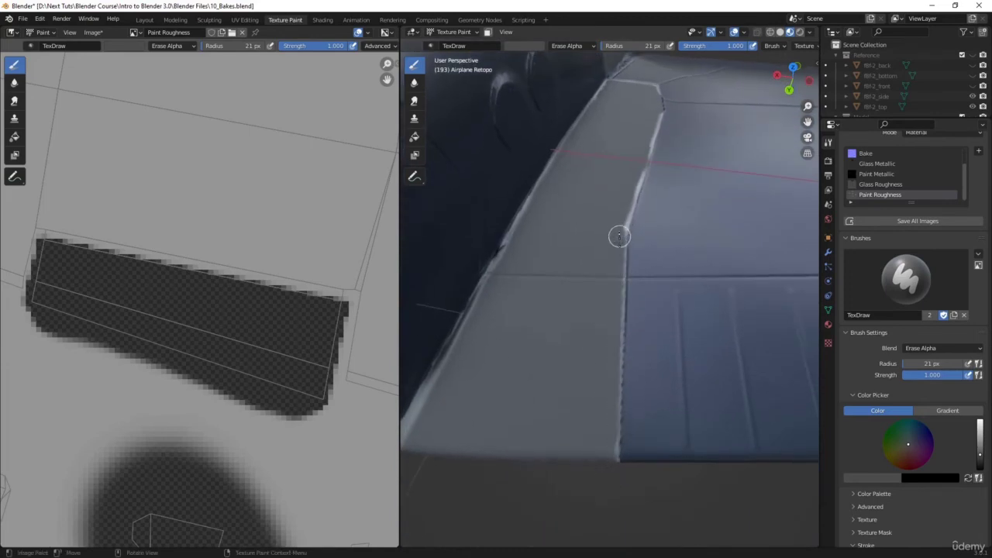
mouse_move(619, 479)
mouse_down()
mouse_move(609, 482)
mouse_move(623, 221)
mouse_up()
Erase straight lines along the forward part of the wing-root strip's outer edge and across its front end
middle_drag(626, 229, 512, 298)
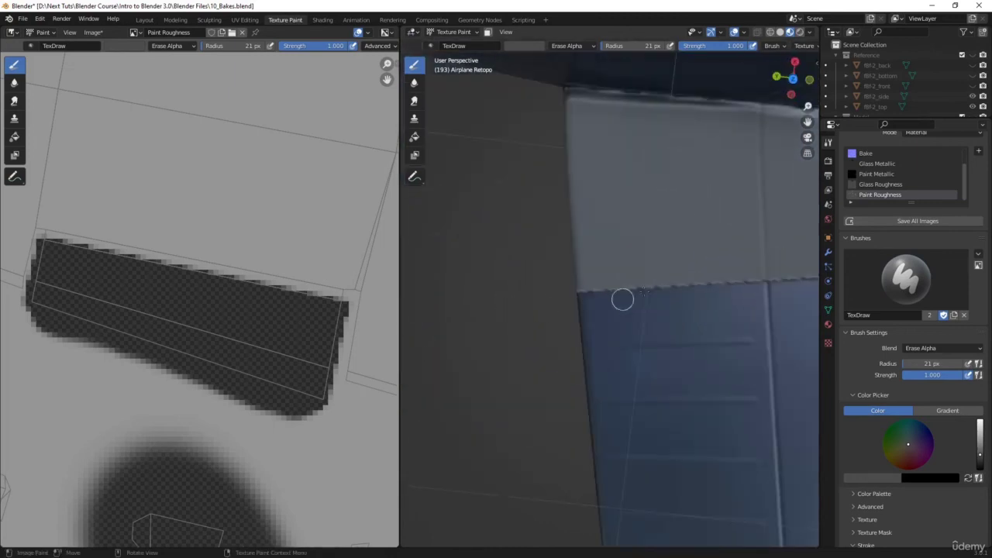
shift+middle_drag(674, 275, 437, 291)
shift+middle_drag(655, 318, 487, 288)
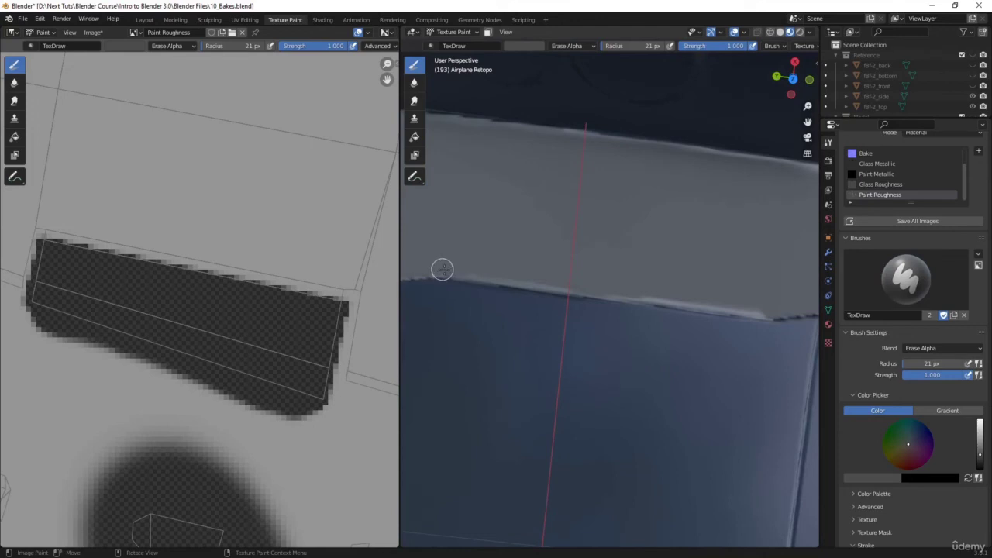
mouse_move(442, 269)
mouse_down()
mouse_move(785, 303)
mouse_move(770, 312)
mouse_move(444, 269)
mouse_up()
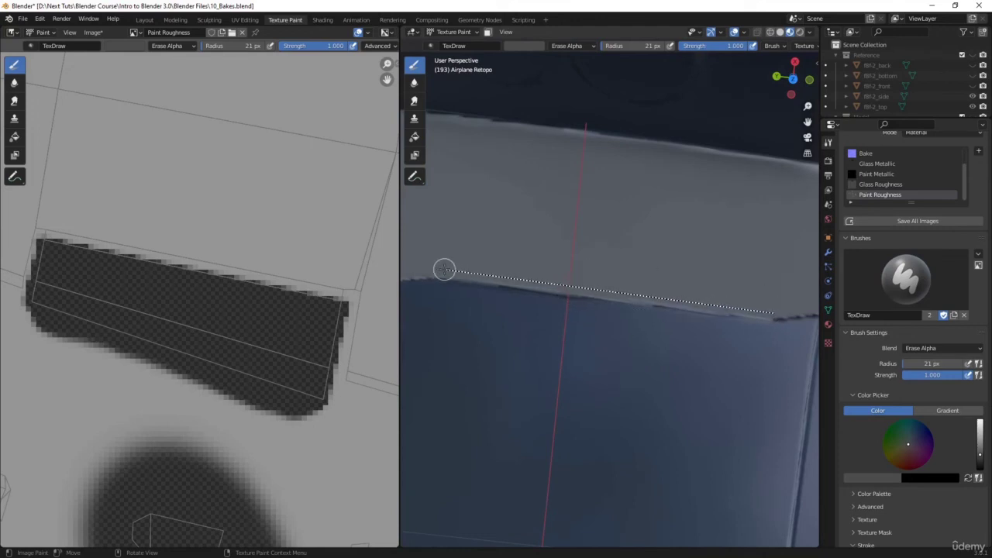
middle_drag(750, 282, 932, 290)
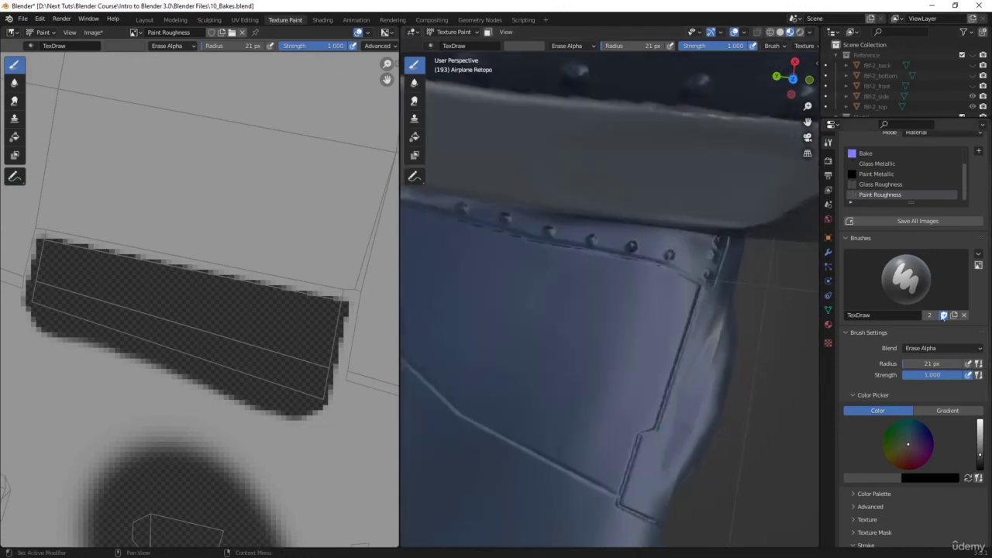
mouse_move(510, 286)
middle_down()
mouse_move(496, 283)
mouse_move(511, 283)
middle_up()
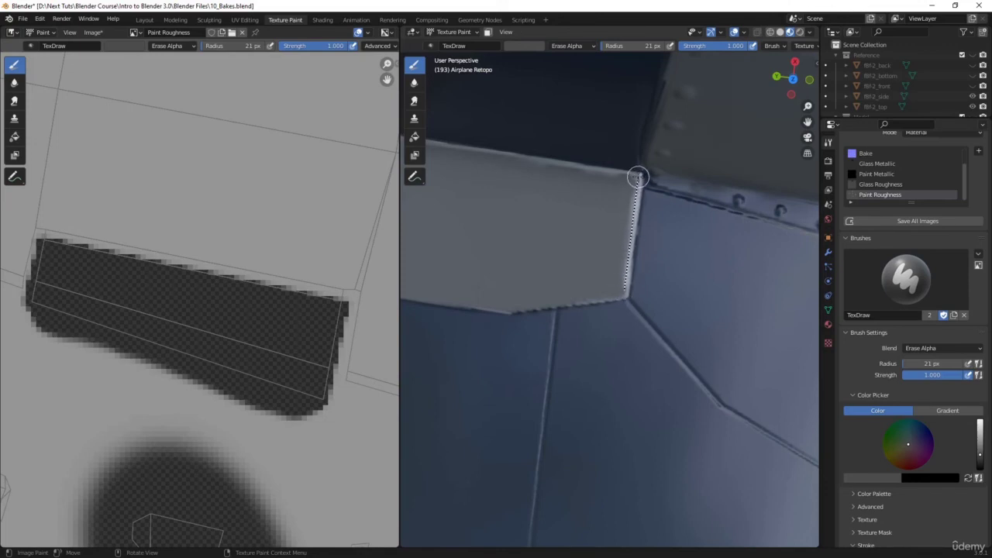
drag(637, 176, 637, 177)
middle_drag(634, 220, 633, 288)
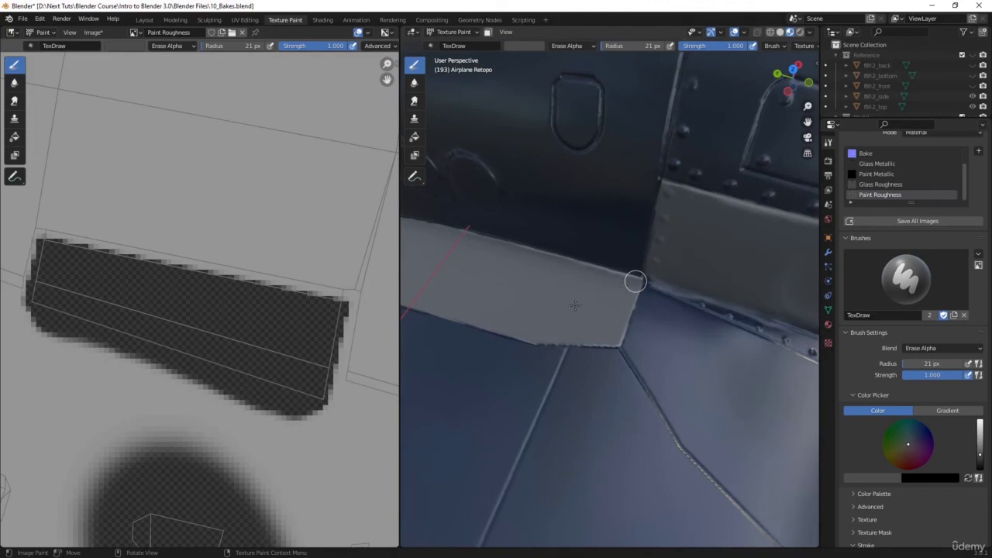
Erase straight lines along the wing-root strip's edge against the fuselage and along its trailing edge
middle_drag(575, 305, 575, 306)
scroll(612, 276, up, 7)
middle_drag(658, 271, 679, 285)
scroll(656, 314, down, 1)
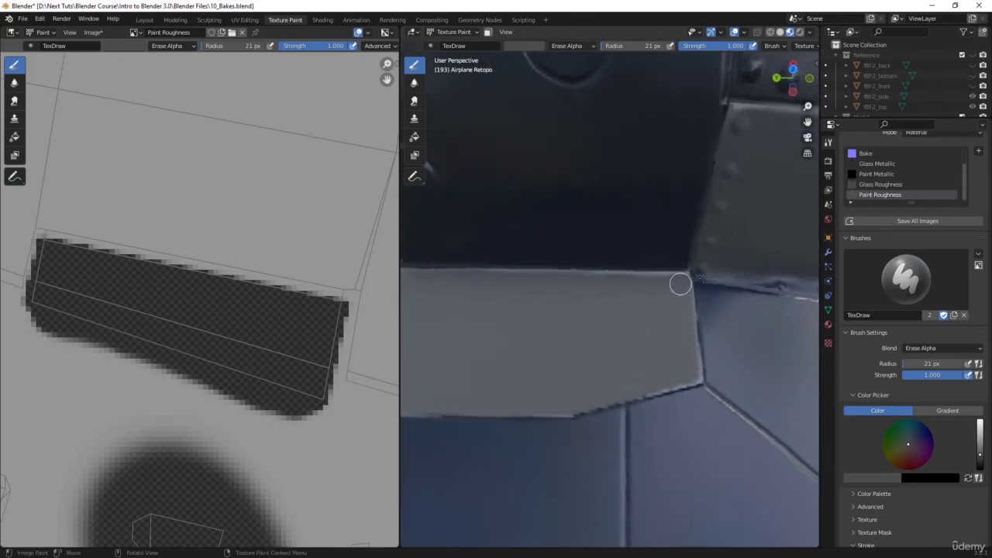
drag(544, 280, 410, 275)
mouse_move(556, 274)
shift+middle_down()
mouse_move(808, 275)
mouse_move(627, 285)
mouse_move(692, 292)
shift+middle_up()
drag(463, 288, 445, 288)
middle_drag(444, 287, 581, 286)
drag(521, 295, 406, 297)
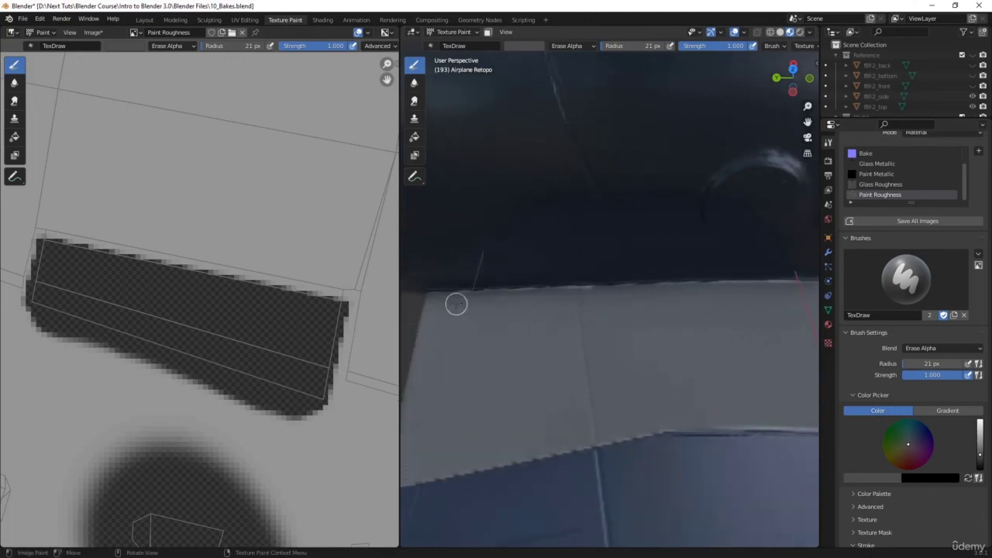
middle_drag(455, 304, 494, 366)
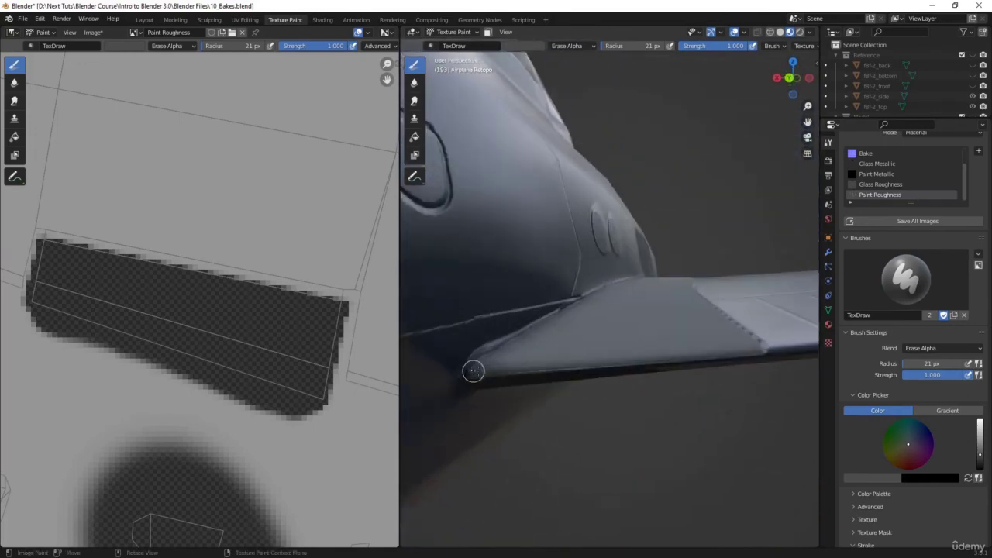
drag(473, 371, 749, 351)
Choose the Soften brush at 35 px and smooth the erased roughness border at the front of the bare fuselage panel
middle_drag(688, 334, 654, 335)
middle_drag(648, 263, 611, 281)
scroll(612, 282, up, 4)
shift+middle_drag(675, 310, 535, 310)
scroll(657, 354, up, 4)
middle_drag(658, 354, 568, 283)
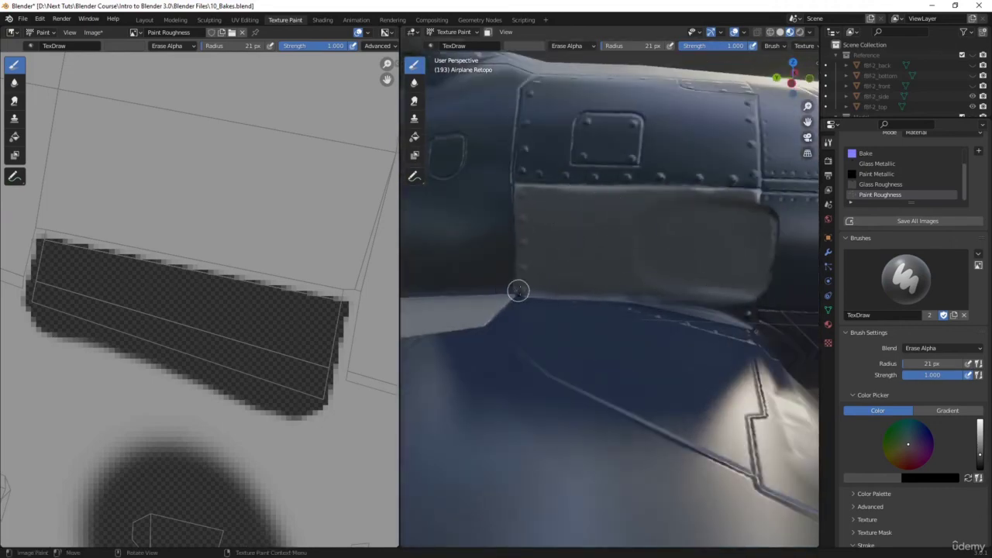
click(414, 82)
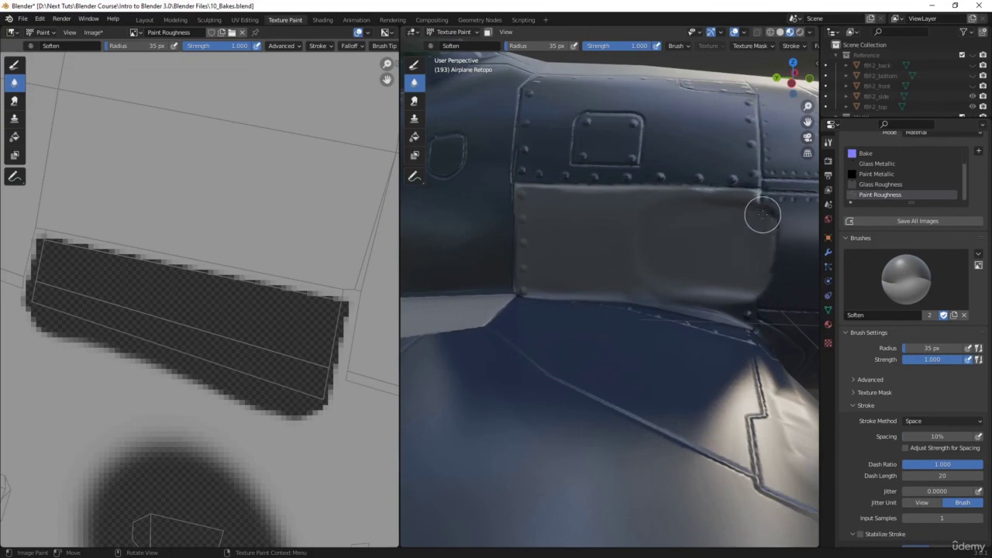
In the Shading workspace, set the Value of the RGB node feeding the roughness mix to about 0.5
click(322, 20)
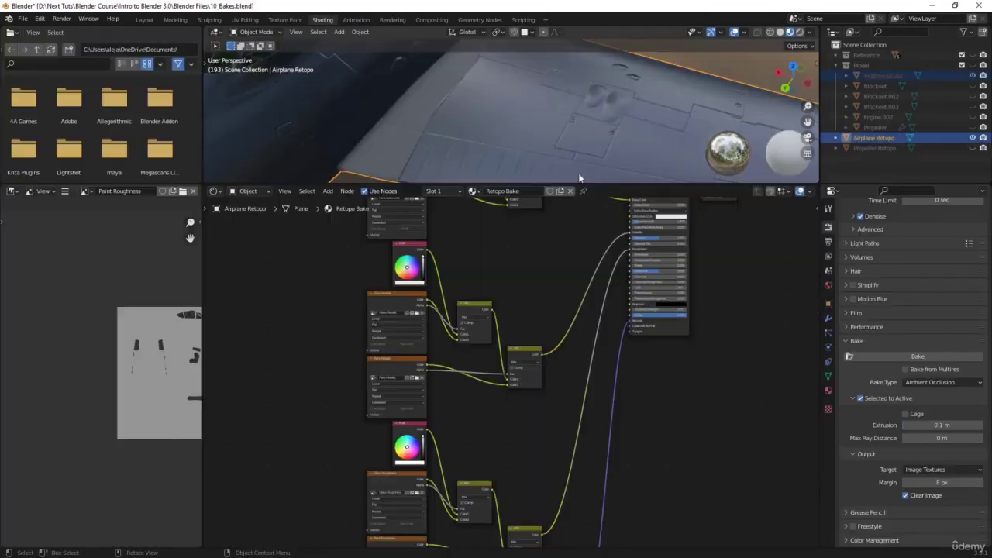
middle_drag(464, 264, 468, 343)
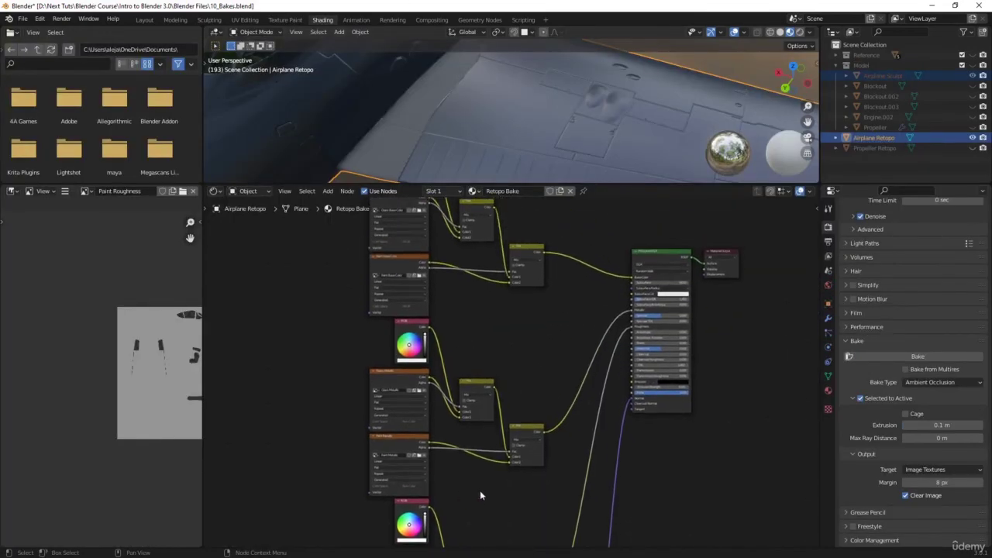
middle_drag(454, 542, 465, 422)
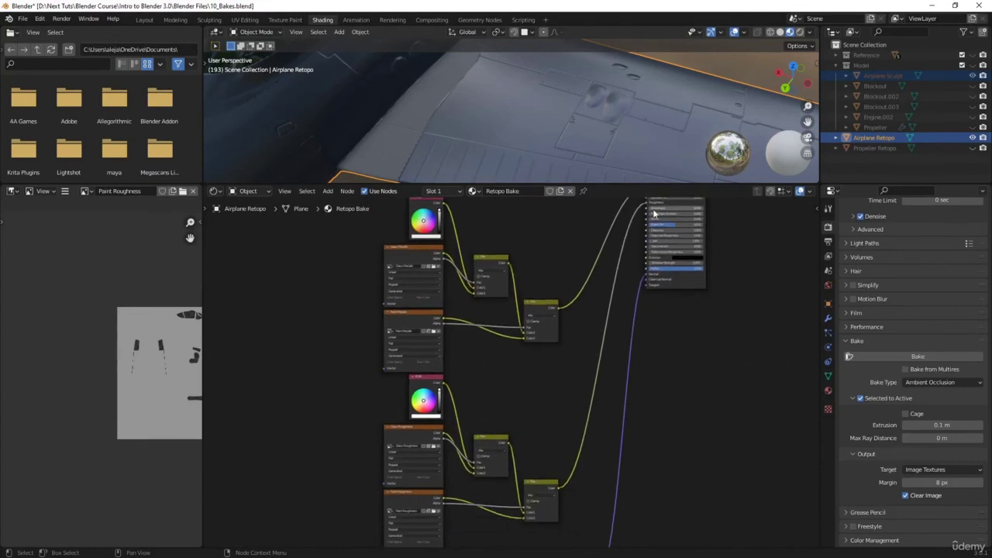
scroll(424, 401, up, 4)
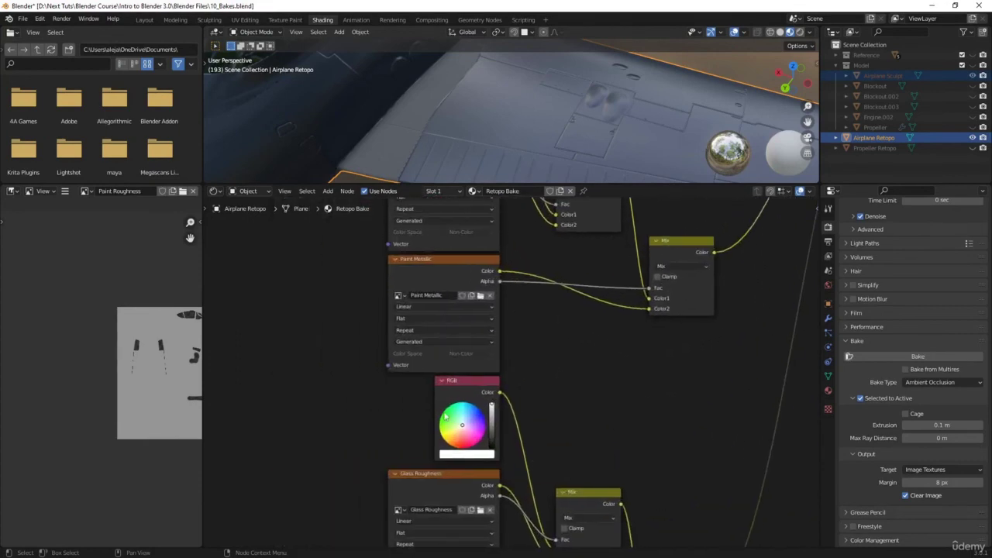
click(476, 453)
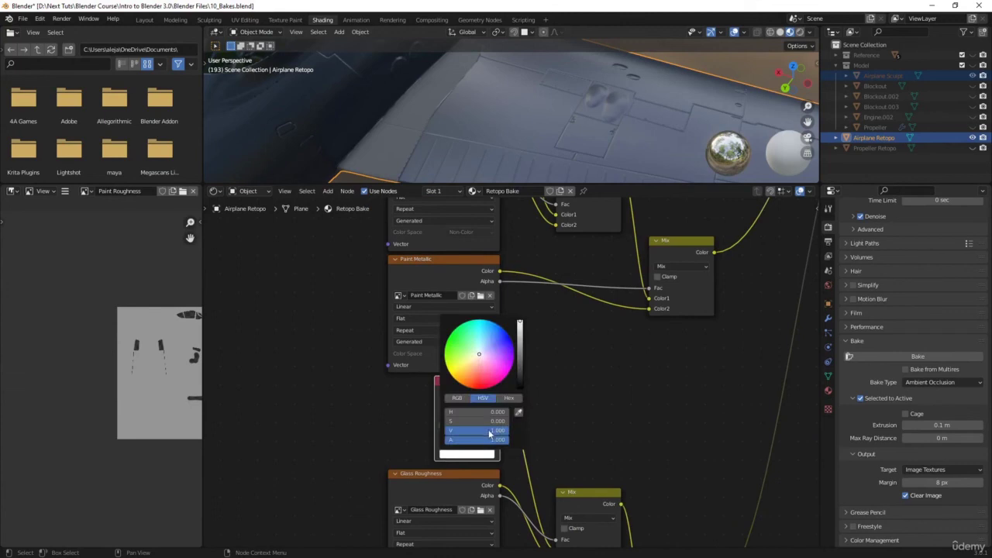
drag(520, 322, 519, 338)
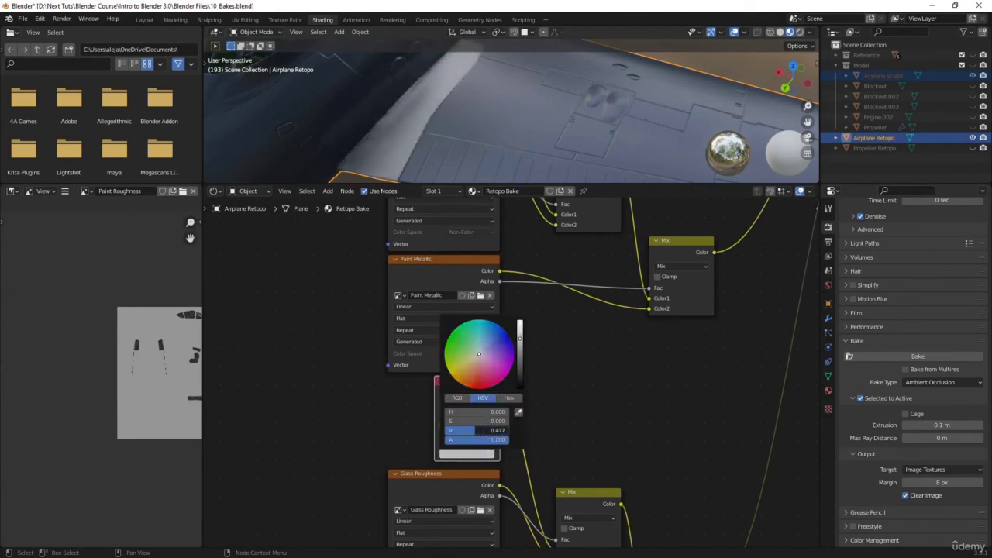
Enlarge the 3D viewport around the bare fuselage panel and lower the roughness RGB node's Value further below 0.5
middle_drag(566, 87, 521, 42)
shift+middle_drag(501, 139, 535, 200)
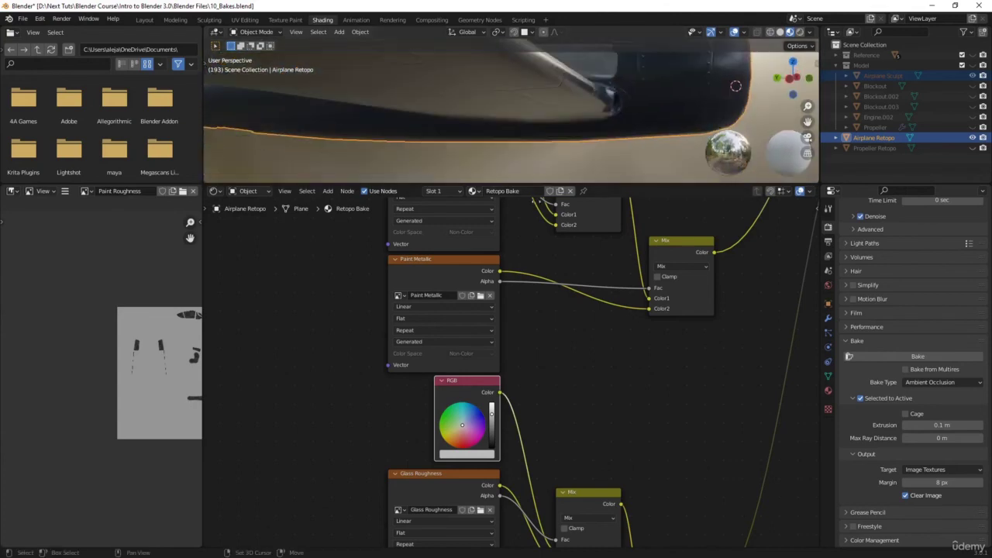
middle_drag(566, 137, 546, 167)
drag(542, 186, 540, 371)
middle_drag(471, 500, 459, 442)
click(464, 495)
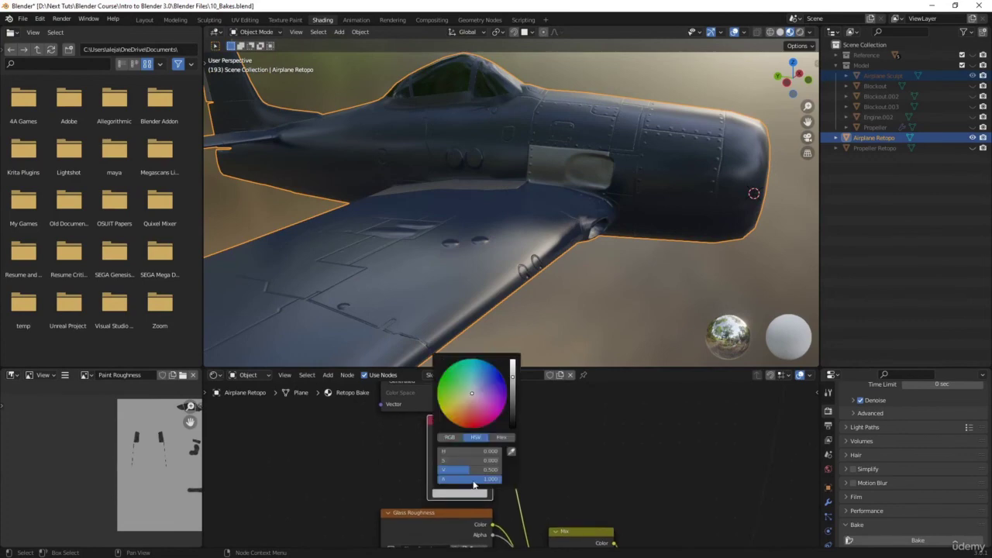
mouse_move(469, 470)
ctrl+mouse_down()
mouse_move(449, 470)
mouse_move(463, 470)
ctrl+mouse_up()
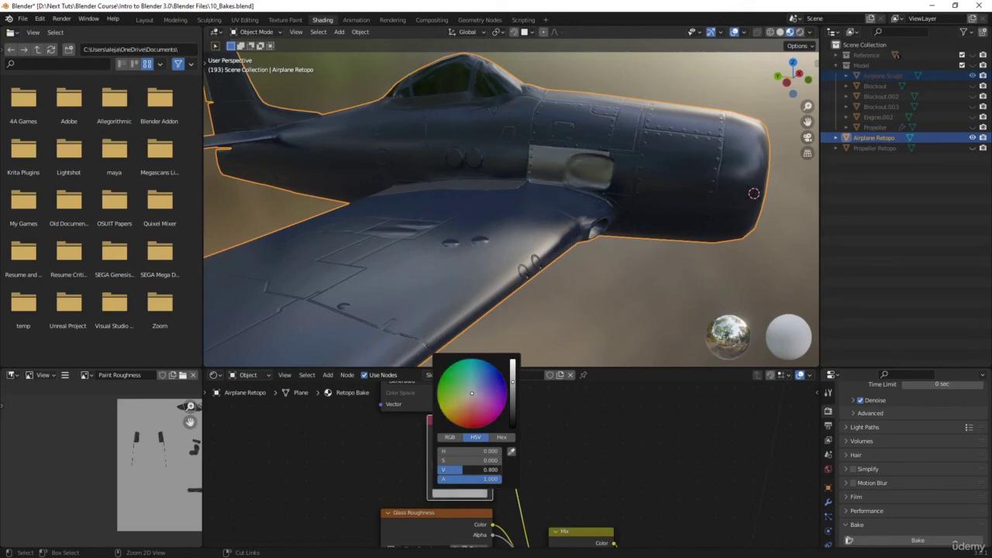
Deselect the airplane and examine the bare metal panel's reflections up close and from different angles
middle_drag(546, 276, 481, 272)
scroll(546, 227, down, 5)
scroll(551, 189, up, 5)
click(573, 154)
middle_drag(573, 155, 629, 186)
Rotate the viewport's environment lighting and examine the whole airplane's reflections from the front
click(809, 33)
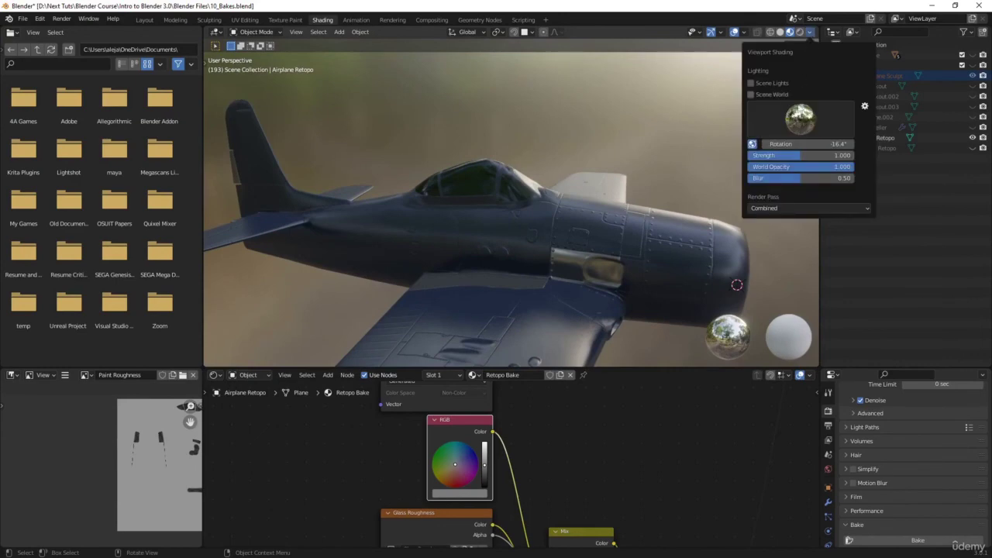
mouse_move(802, 144)
mouse_down()
mouse_move(831, 144)
mouse_move(810, 143)
mouse_up()
scroll(513, 196, down, 4)
middle_drag(514, 196, 464, 210)
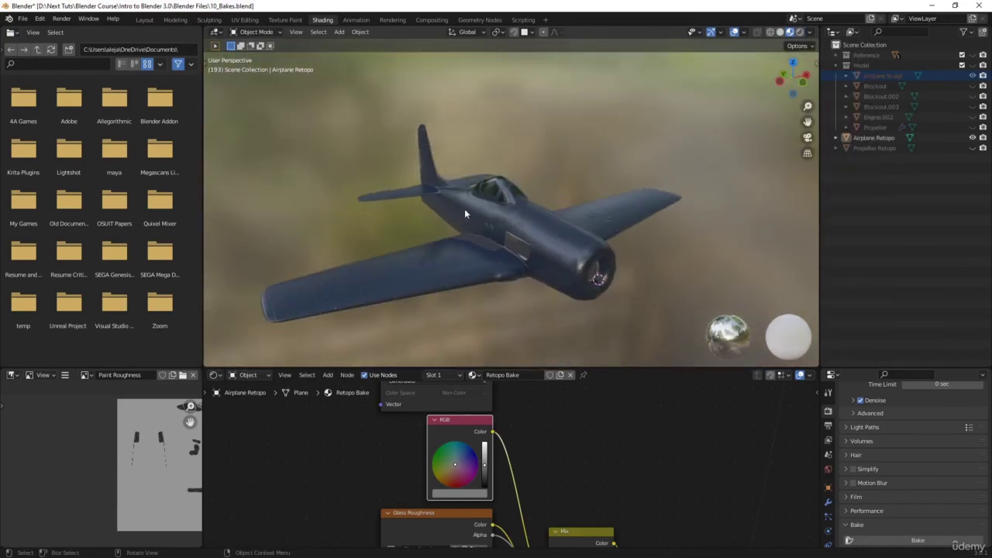